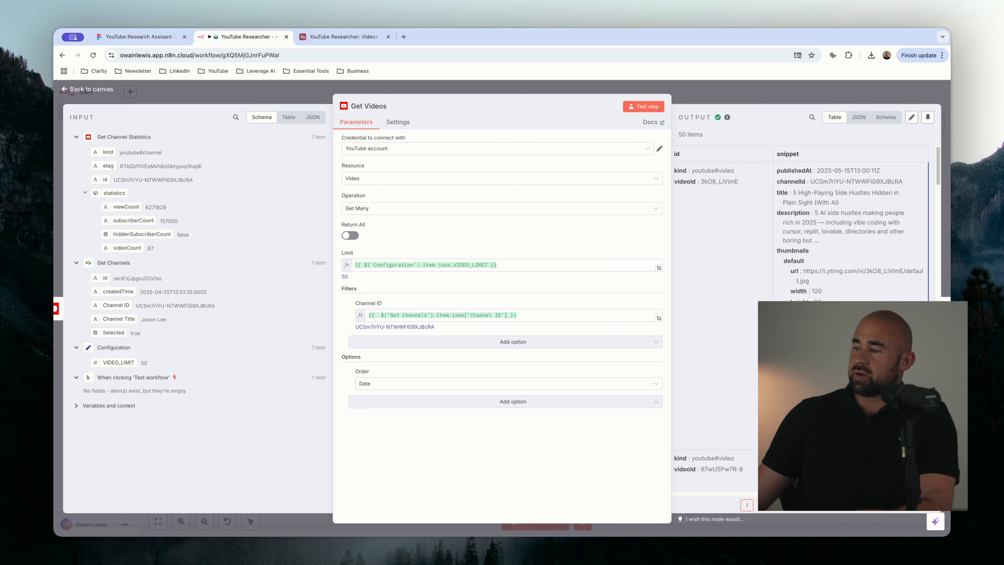
Examine the output of the Get Videos node and the per-video statistics returned by the Get Video Statistics node
scroll(812, 204, down, 6)
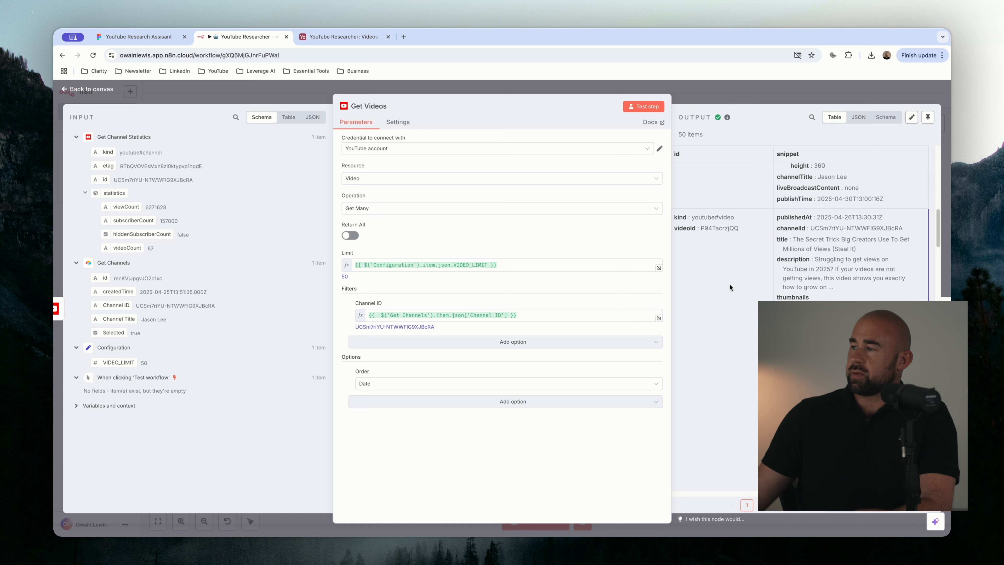
scroll(789, 205, up, 6)
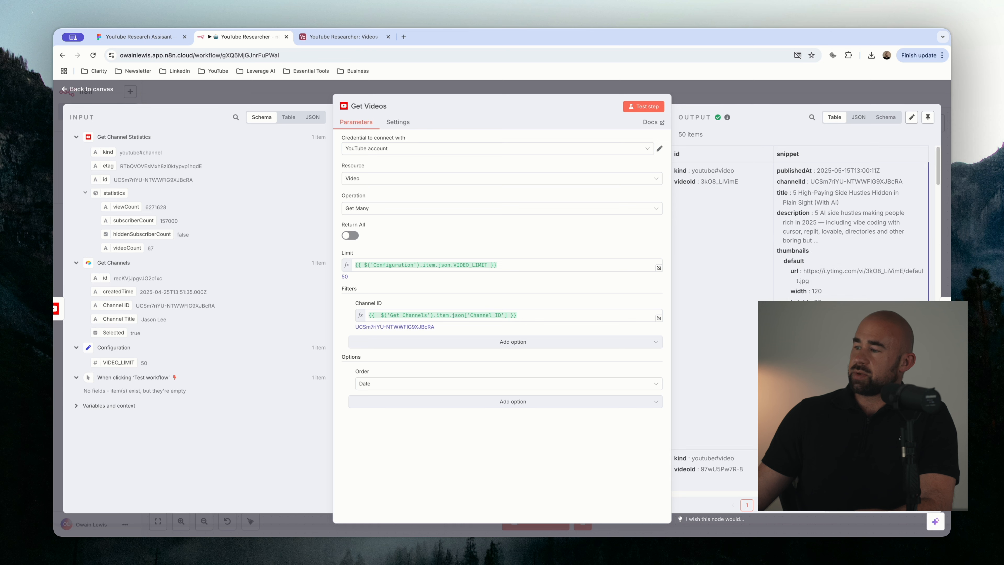
click(761, 95)
double_click(674, 295)
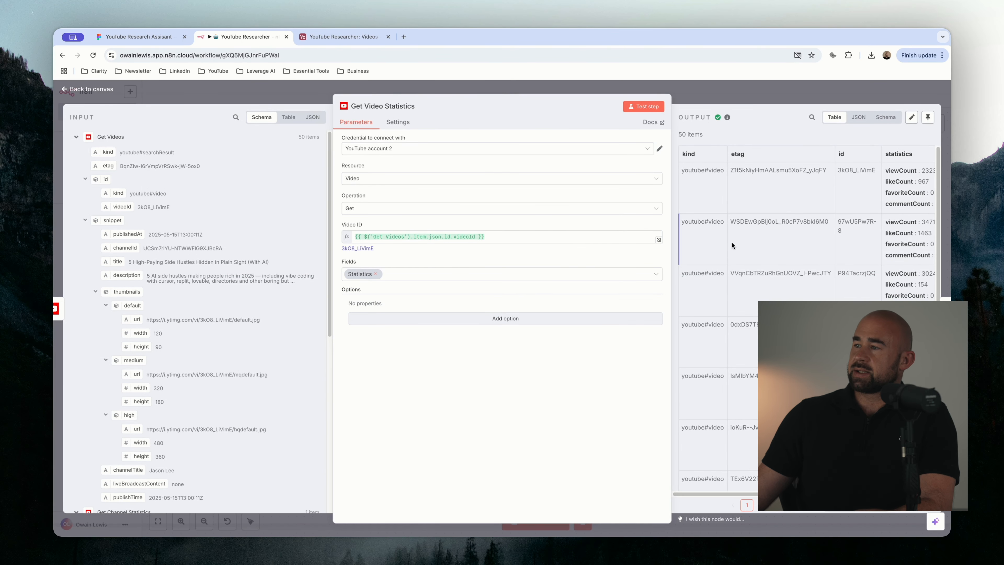
scroll(850, 253, right, 3)
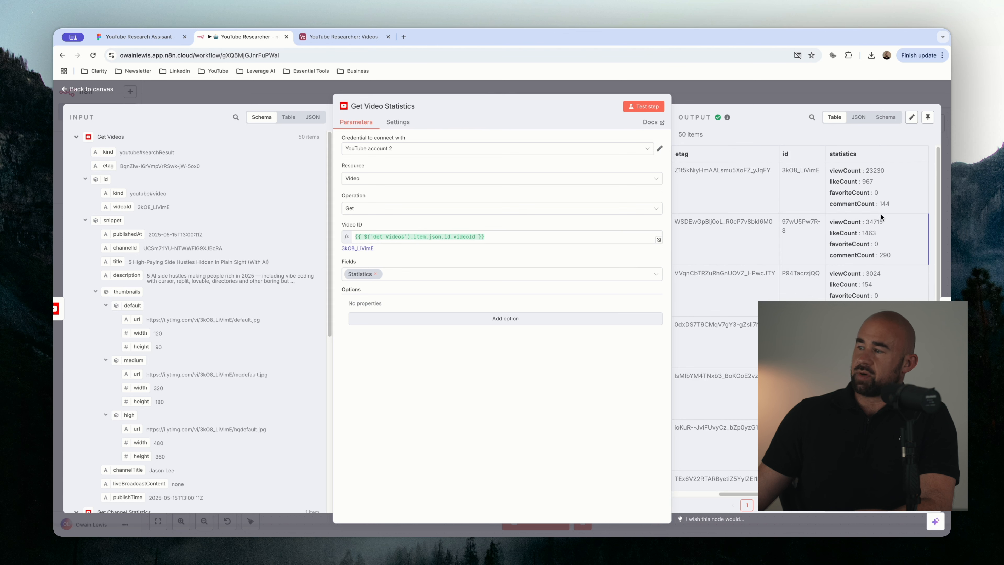
click(749, 94)
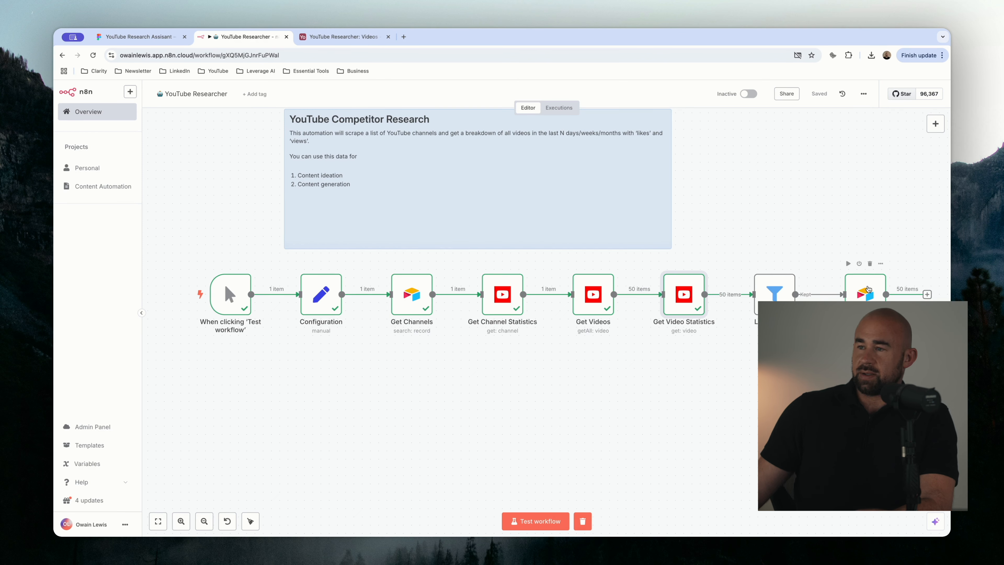
Switch to the Airtable base and review the video titles collected in the Videos table
click(321, 39)
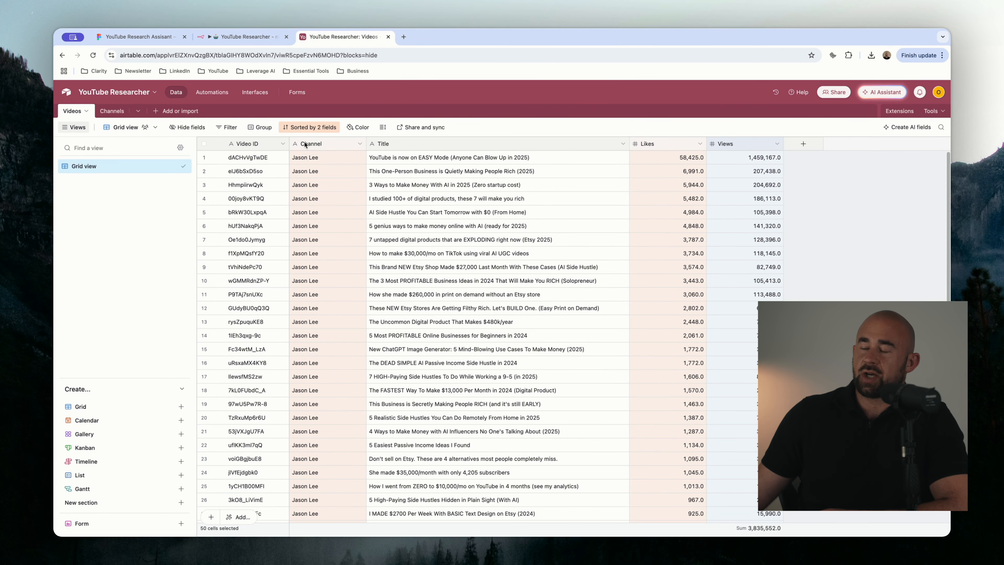
drag(384, 158, 447, 426)
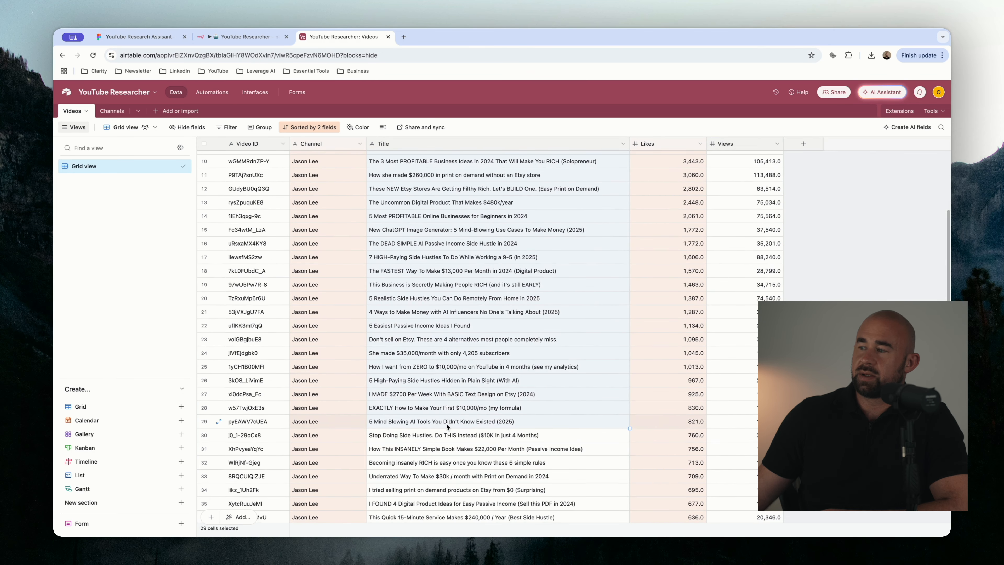
scroll(514, 277, up, 5)
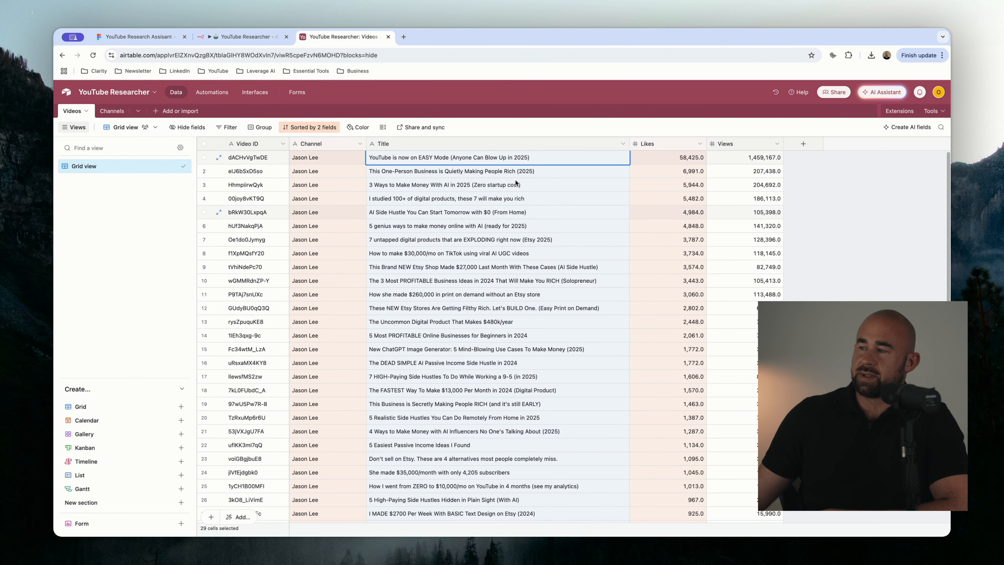
Open the Channels table and toggle the Selected checkboxes of the first two channels
click(111, 111)
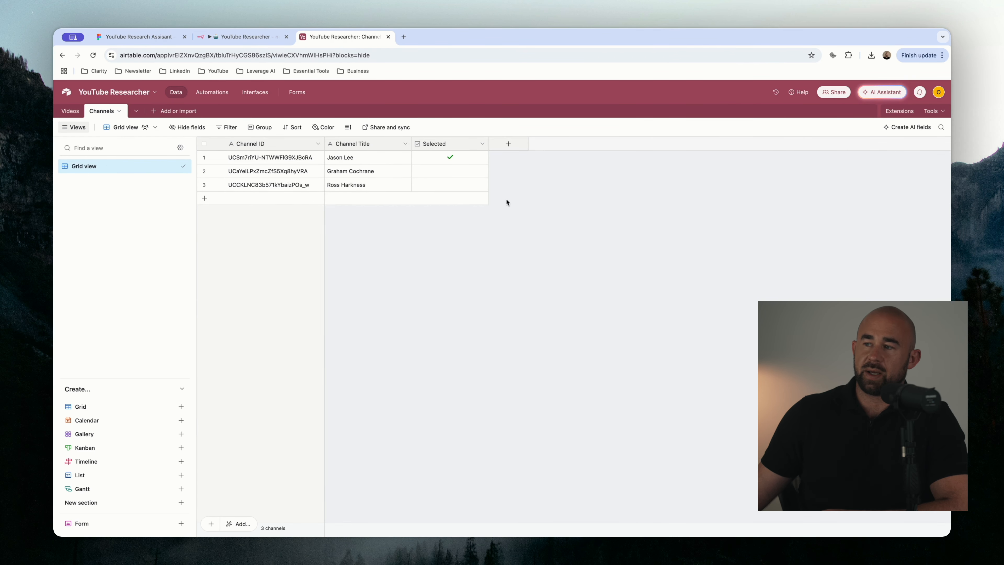
click(449, 158)
click(450, 171)
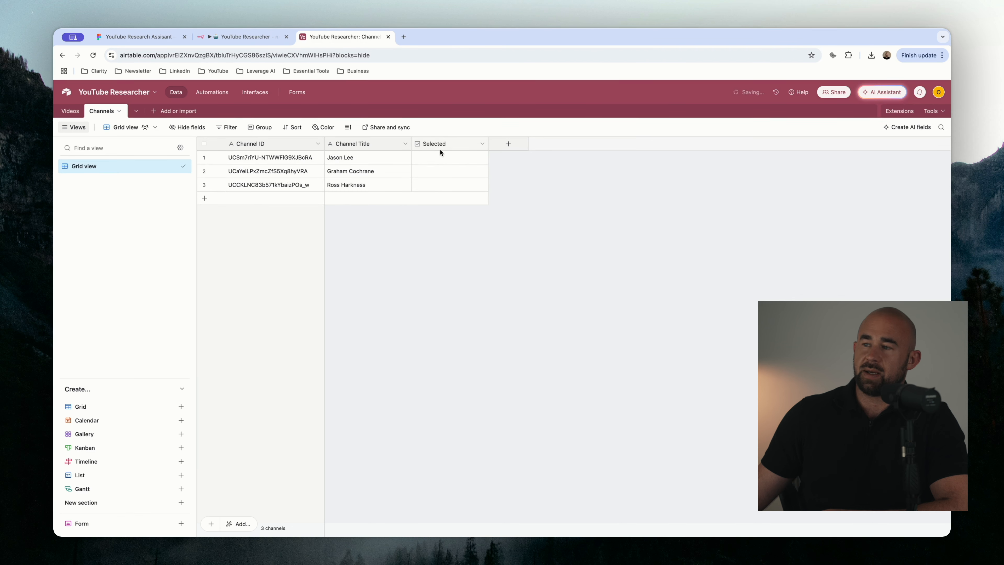
click(450, 158)
Glance at the system design board in Figma, return to n8n and create a new workflow in the Personal project
click(141, 37)
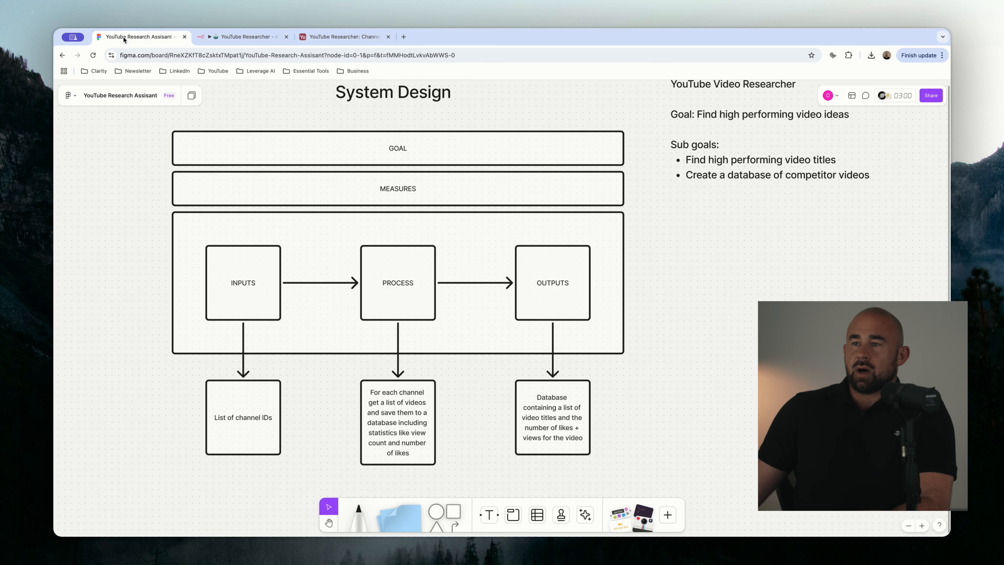
click(213, 38)
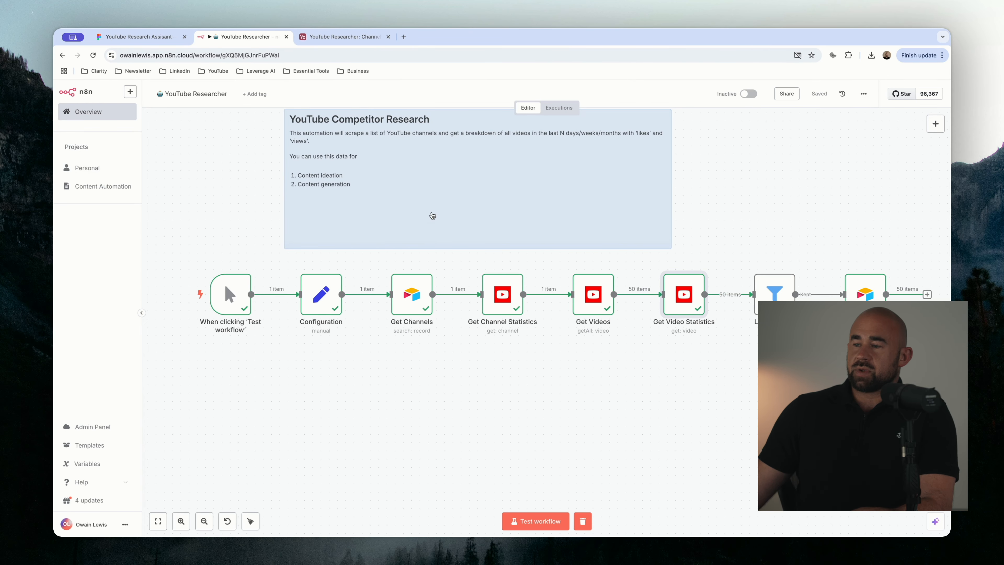
click(130, 92)
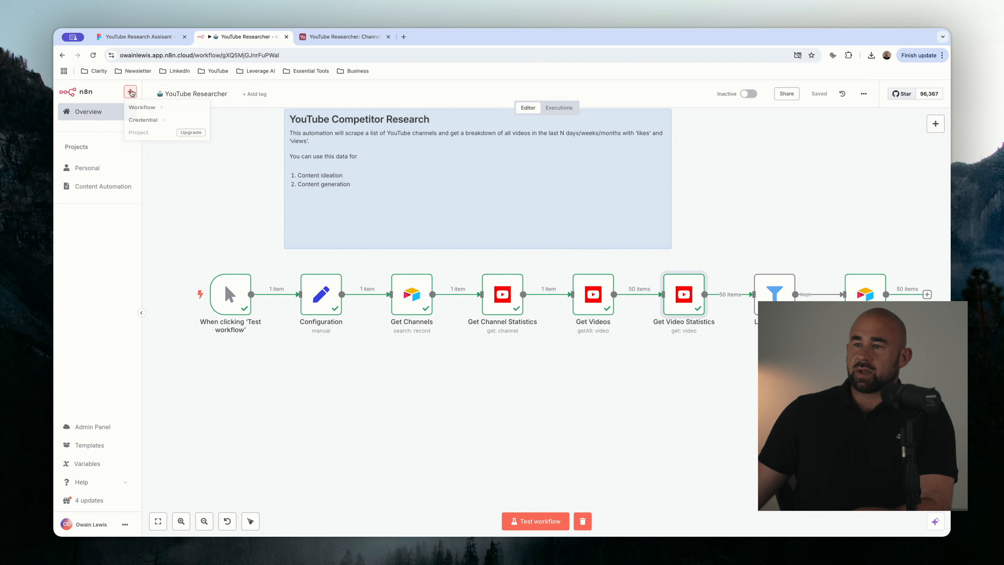
mouse_move(141, 114)
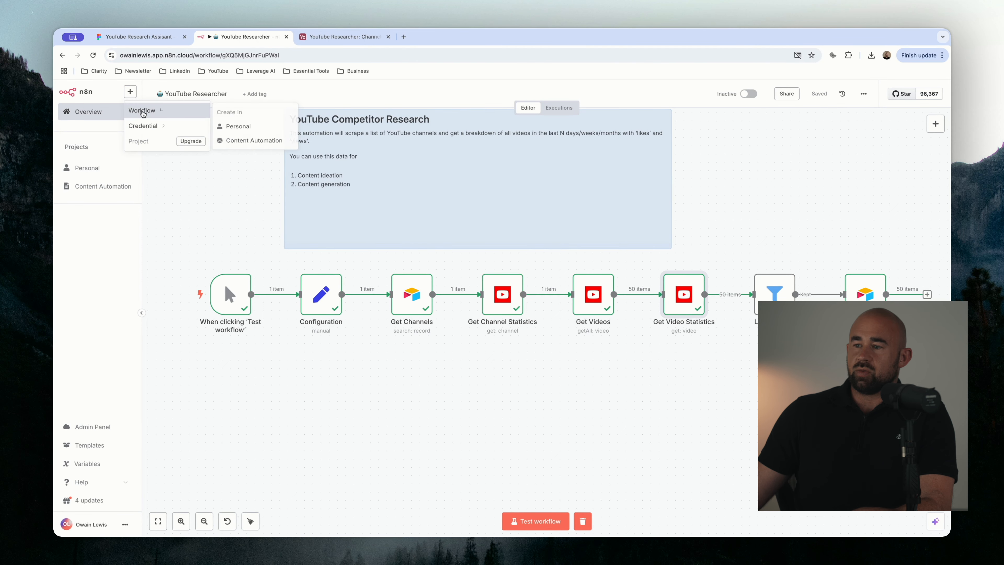
click(253, 129)
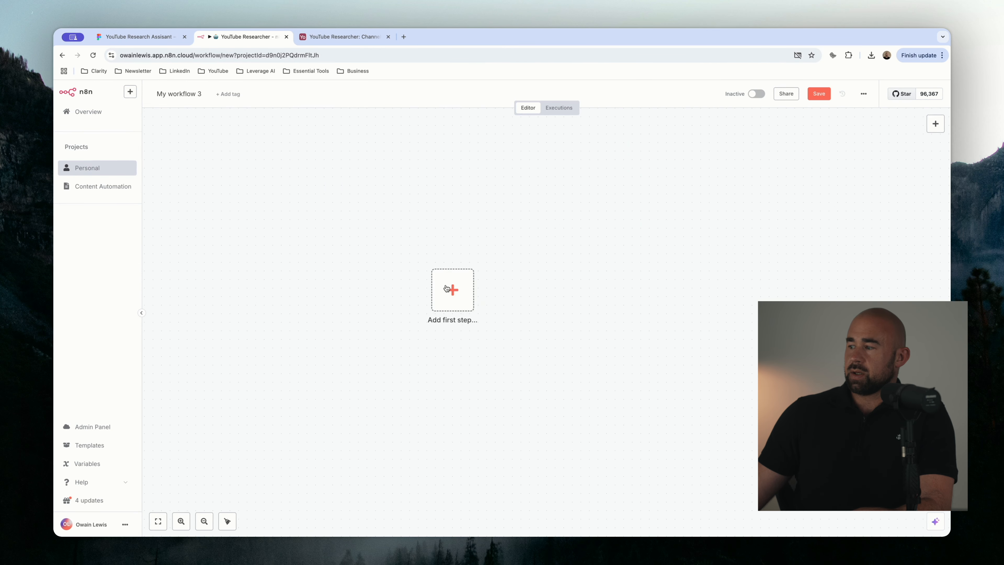
Add a manual trigger as the workflow's first step and open the node picker on its output
click(419, 274)
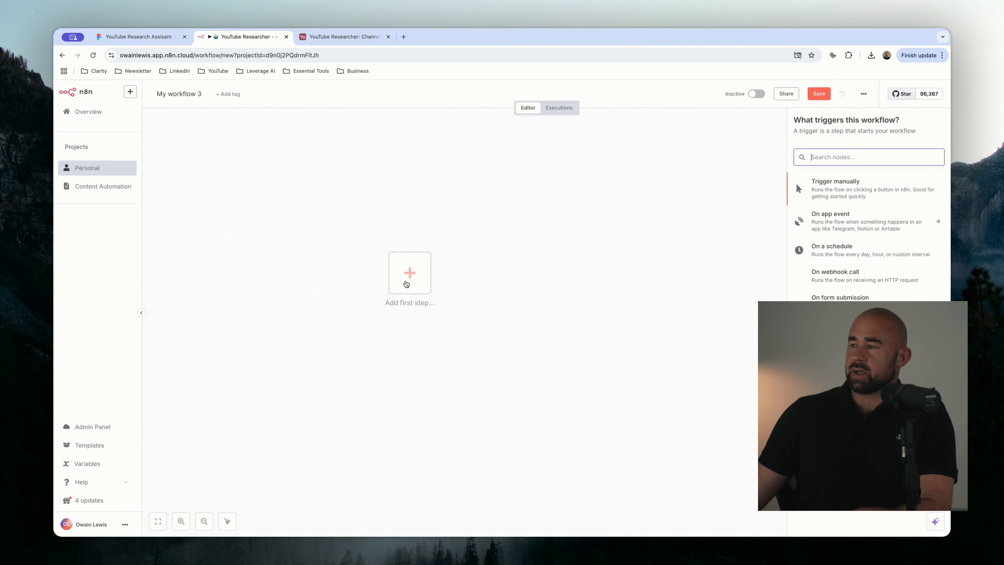
click(854, 193)
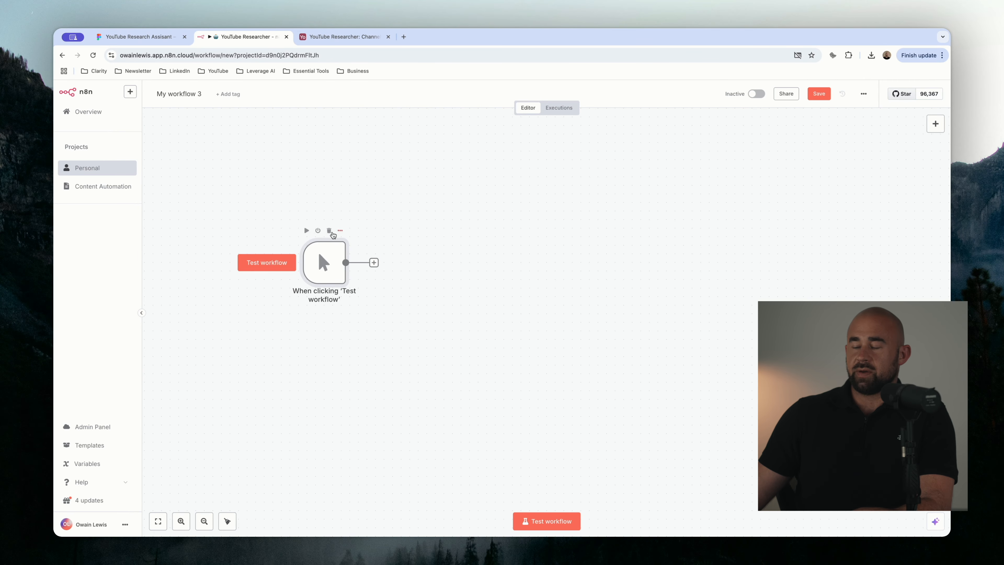
click(373, 263)
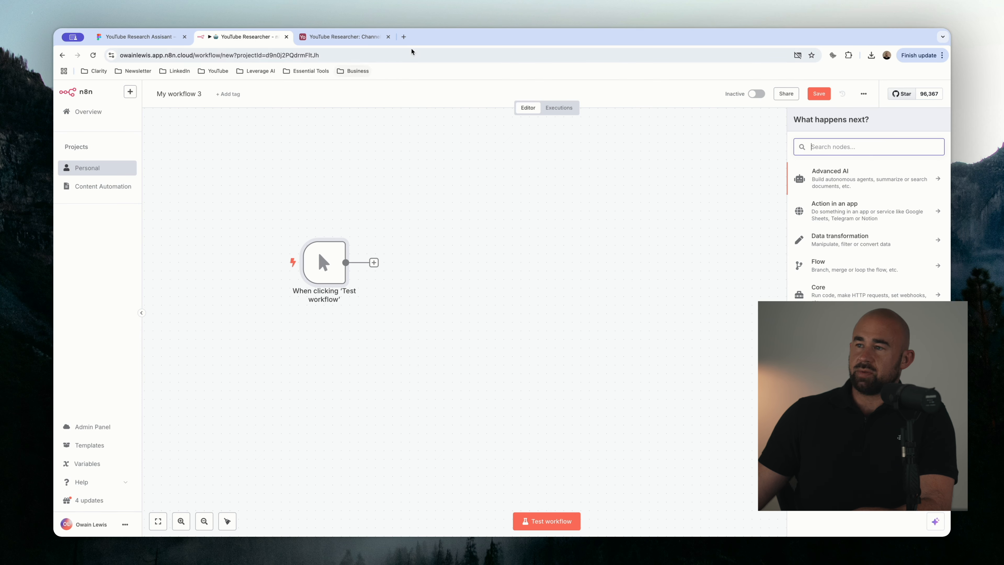
Open YouTube in a new tab and go to the Graham Cochrane channel page
click(405, 36)
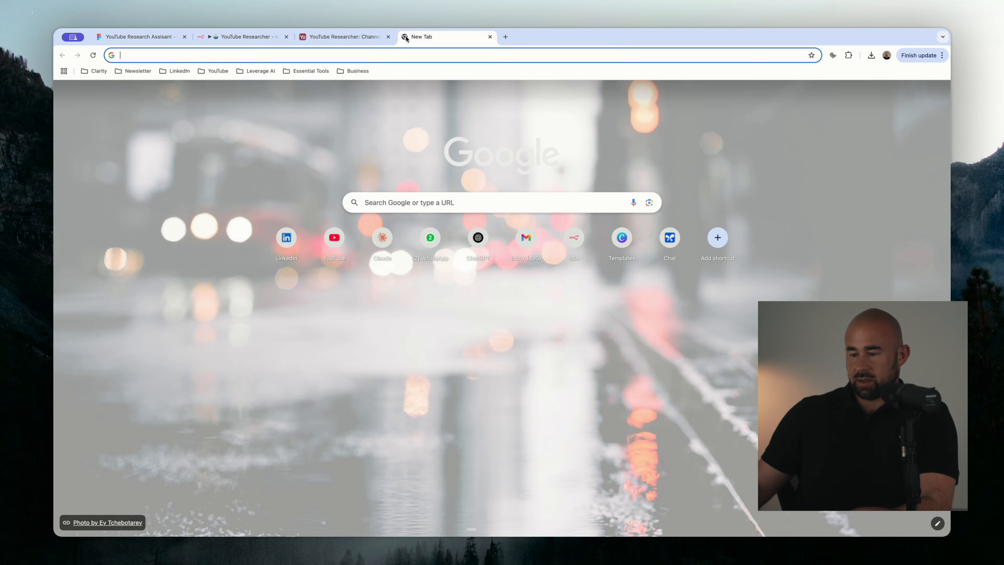
text(yout)
key(Return)
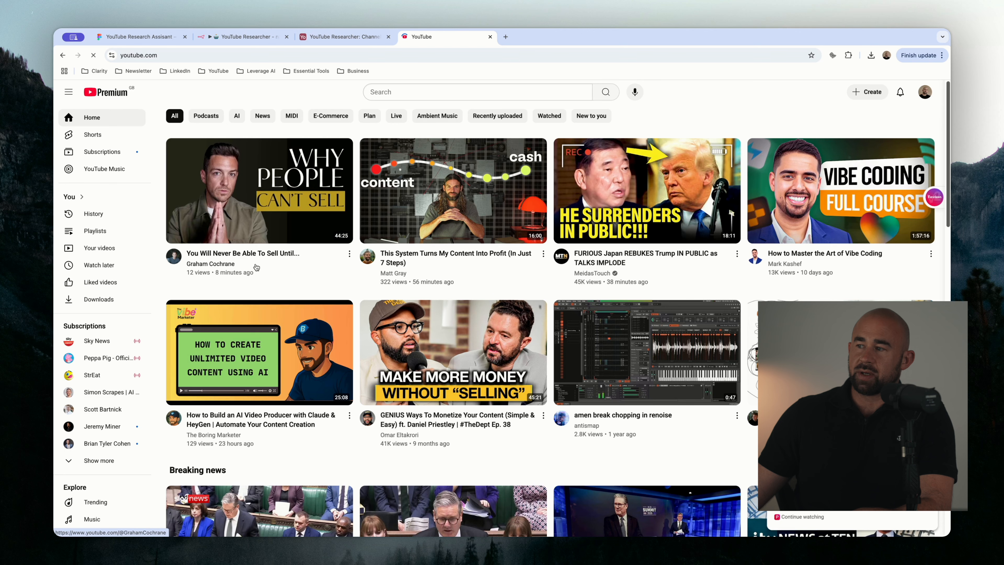
click(202, 263)
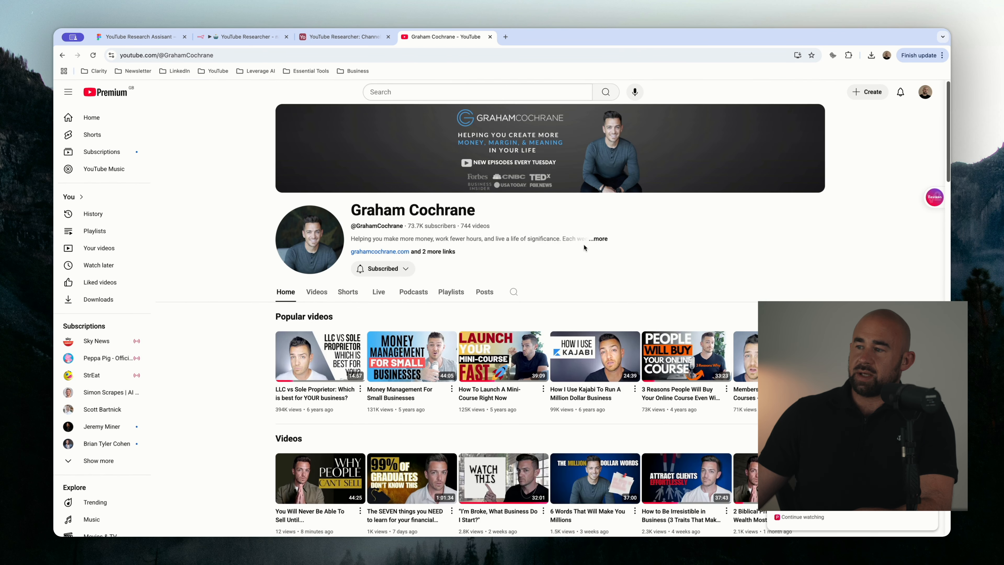
Copy the channel ID from the channel's full description details and close the details
click(595, 239)
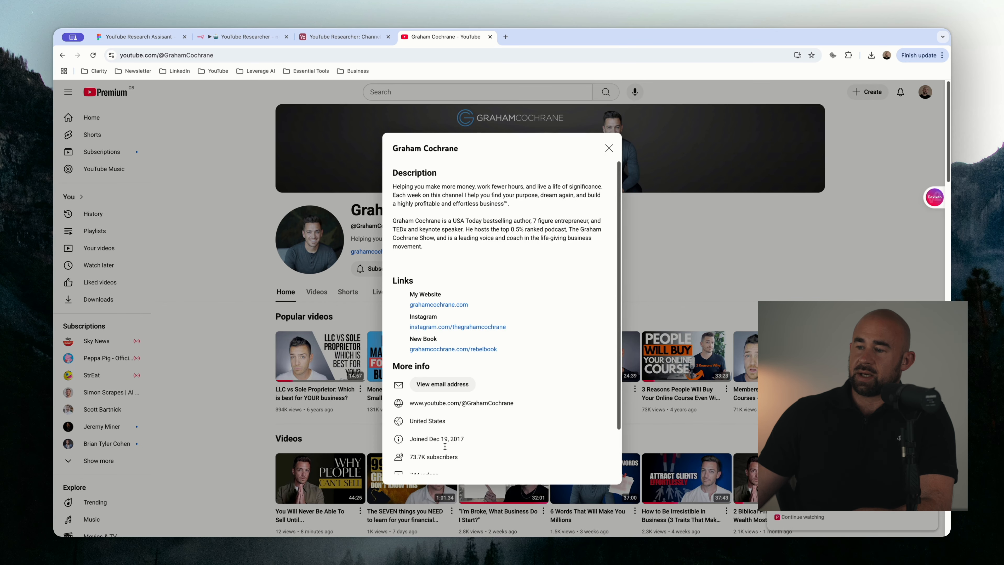
scroll(444, 446, down, 2)
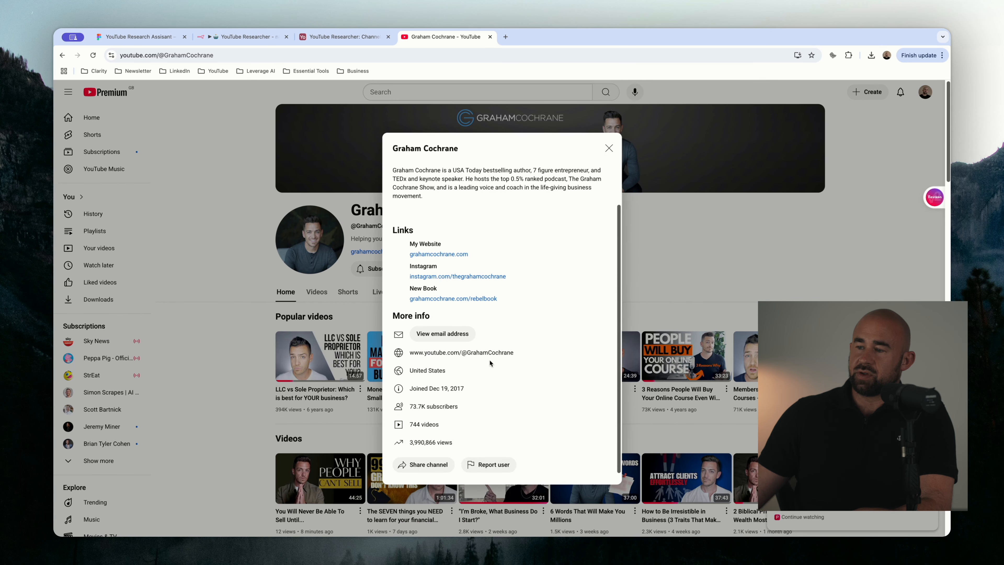
click(411, 471)
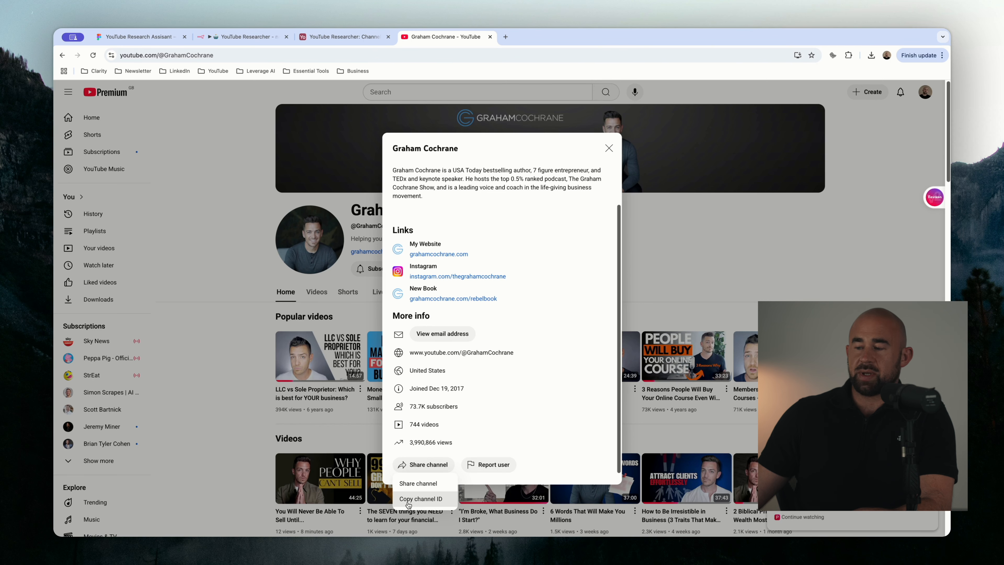
click(426, 499)
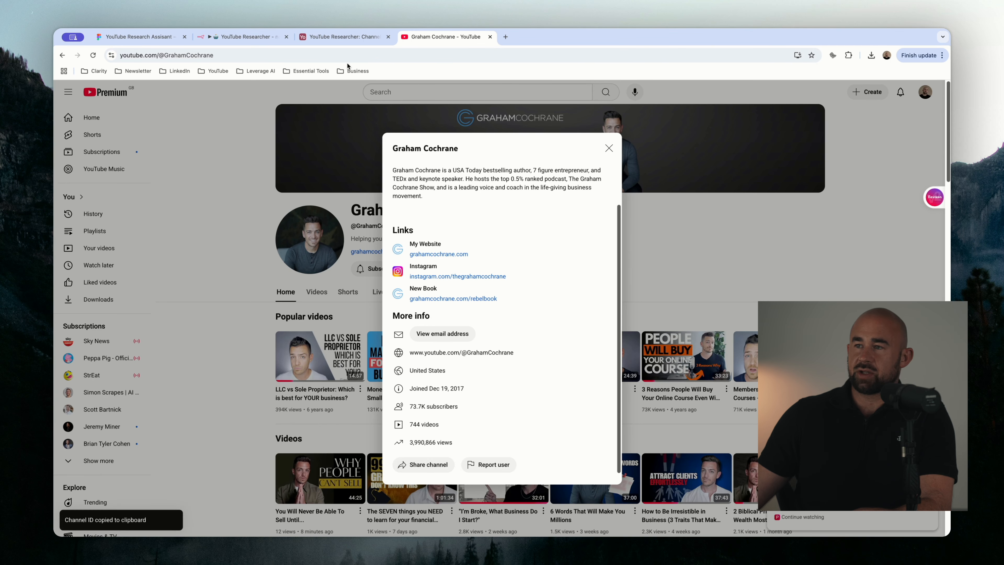
click(244, 138)
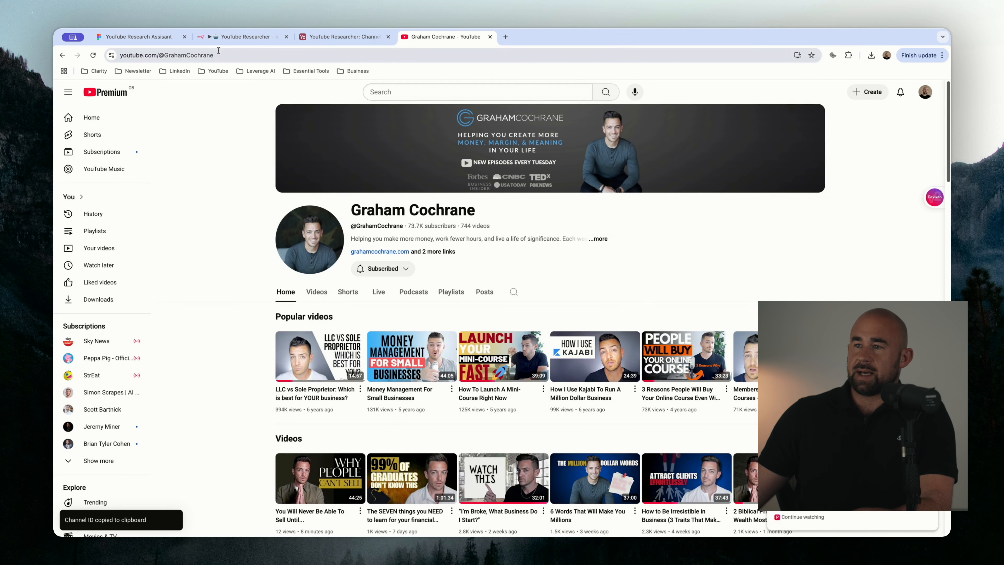
Return to n8n and add an Edit Fields (Set) node after the manual trigger
click(227, 36)
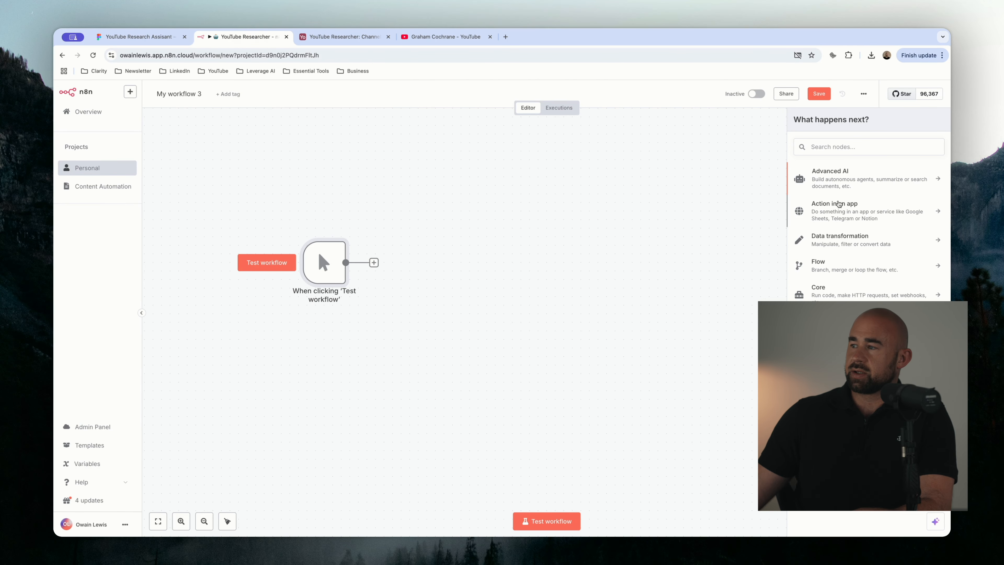
text(set)
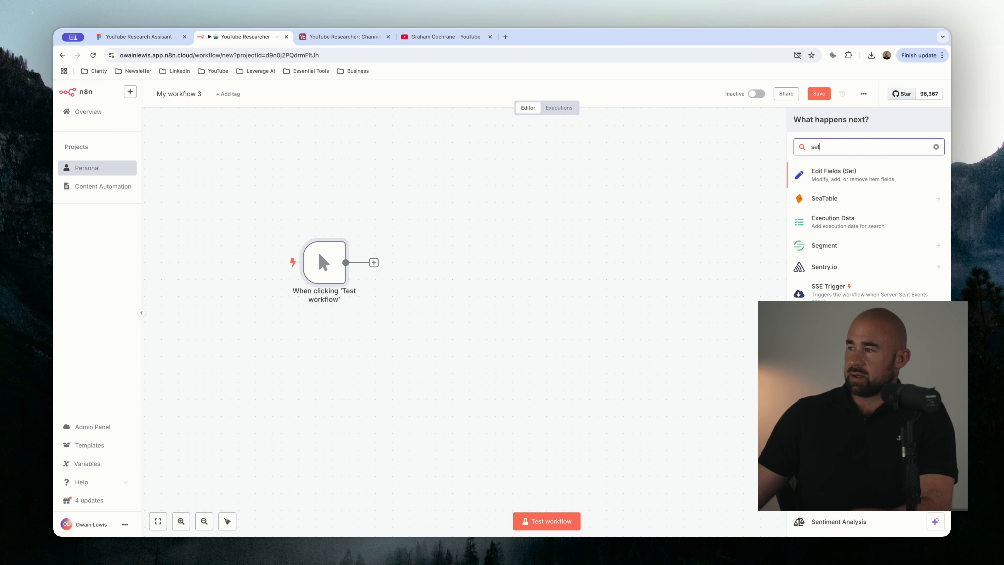
click(830, 174)
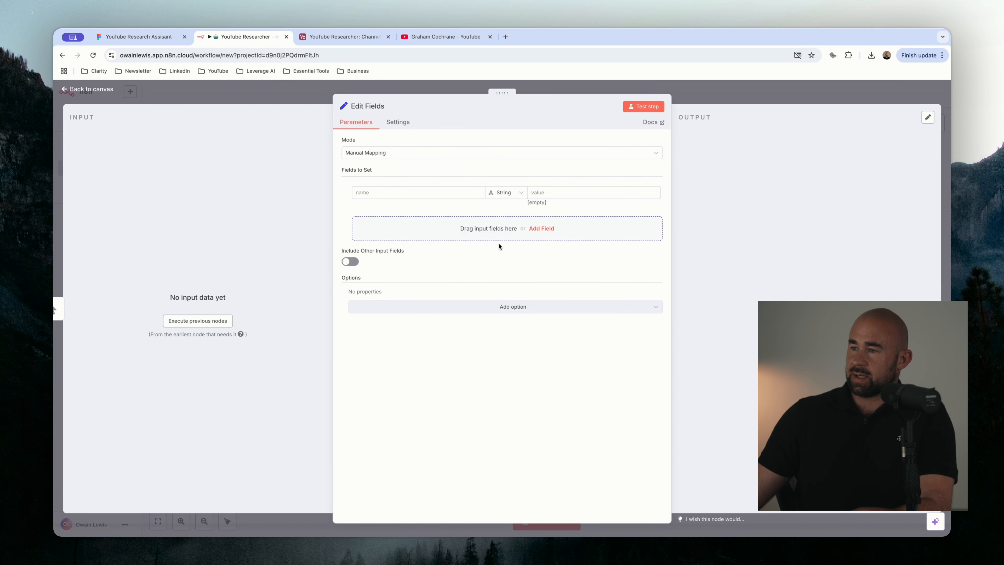
Define a string field CHANNEL_ID with the copied channel ID as its value and test the node
click(411, 193)
text(CHANNLNEL_ID)
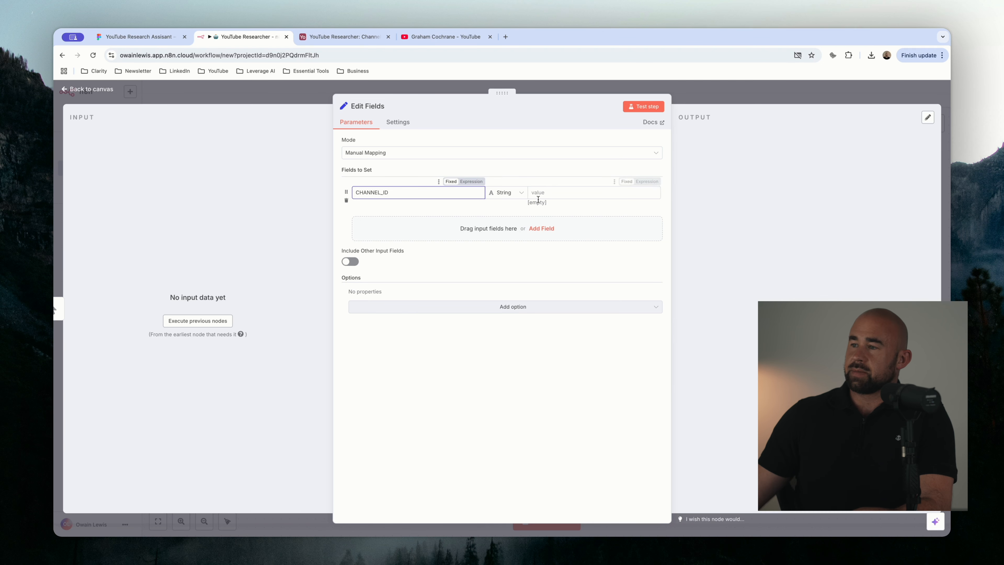
click(533, 192)
key(ctrl+v)
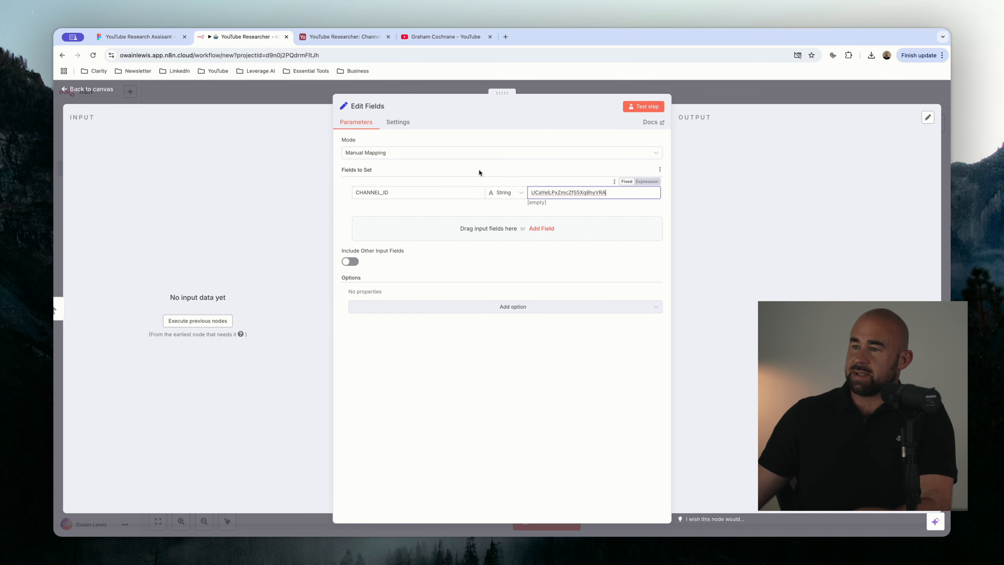
click(641, 106)
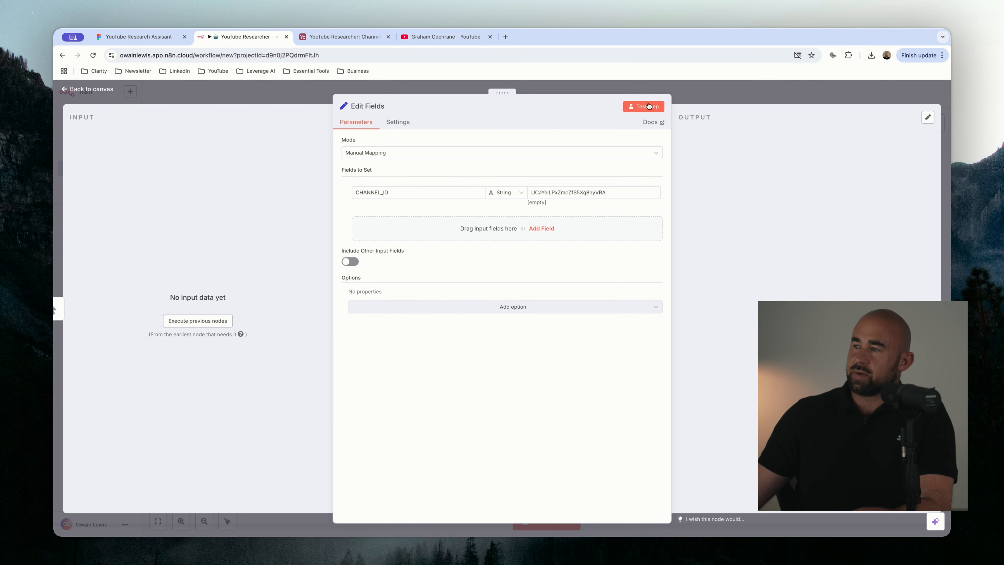
click(647, 106)
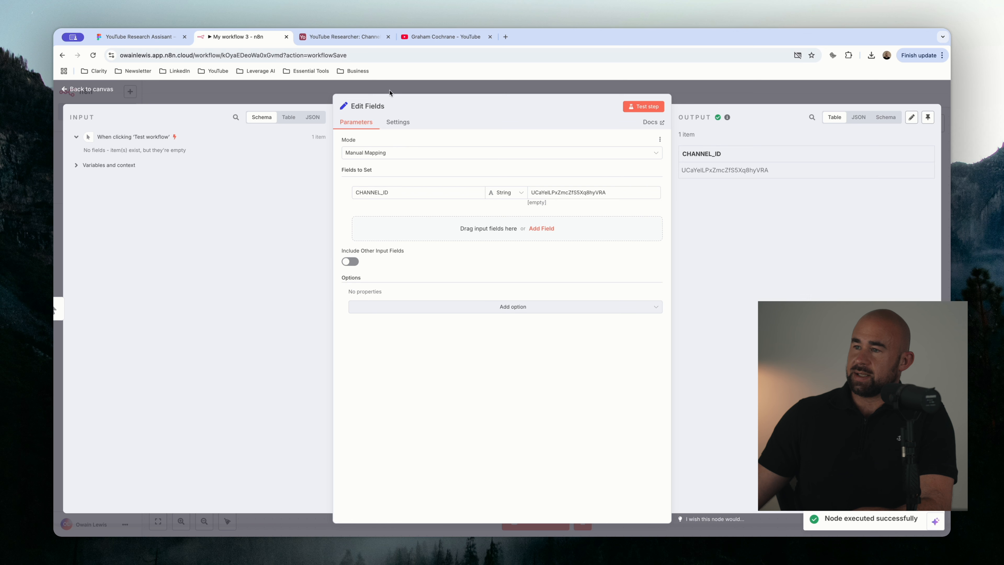
Rename the Edit Fields node as Configuration and return to the workflow canvas
click(367, 106)
triple_click(429, 105)
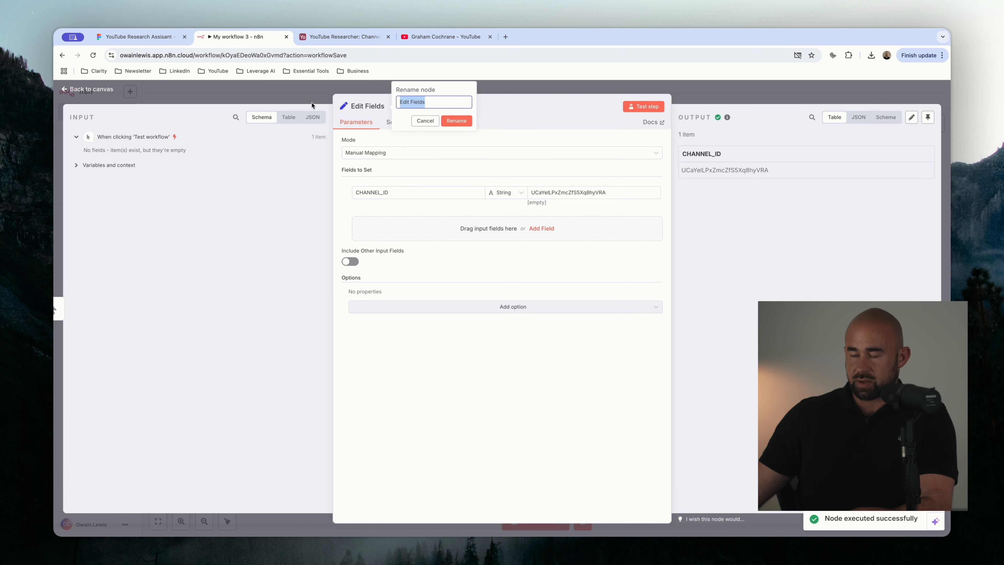
text(Configuration)
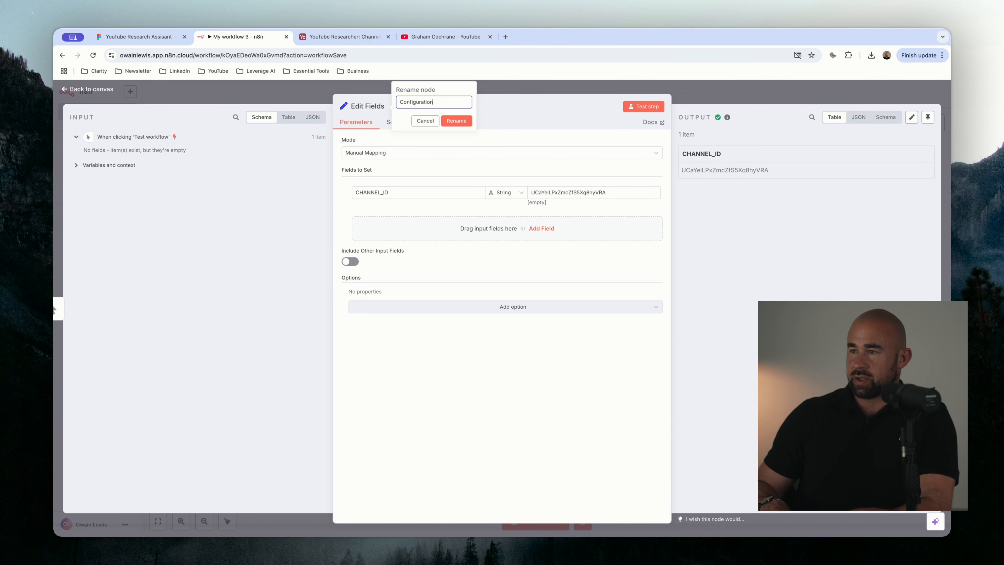
key(Return)
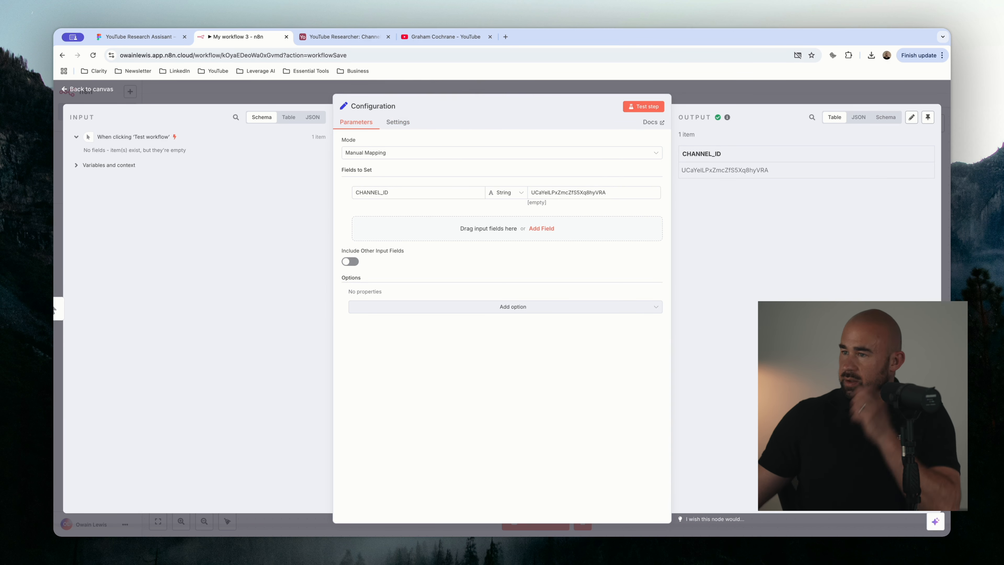
click(312, 96)
drag(417, 271, 425, 270)
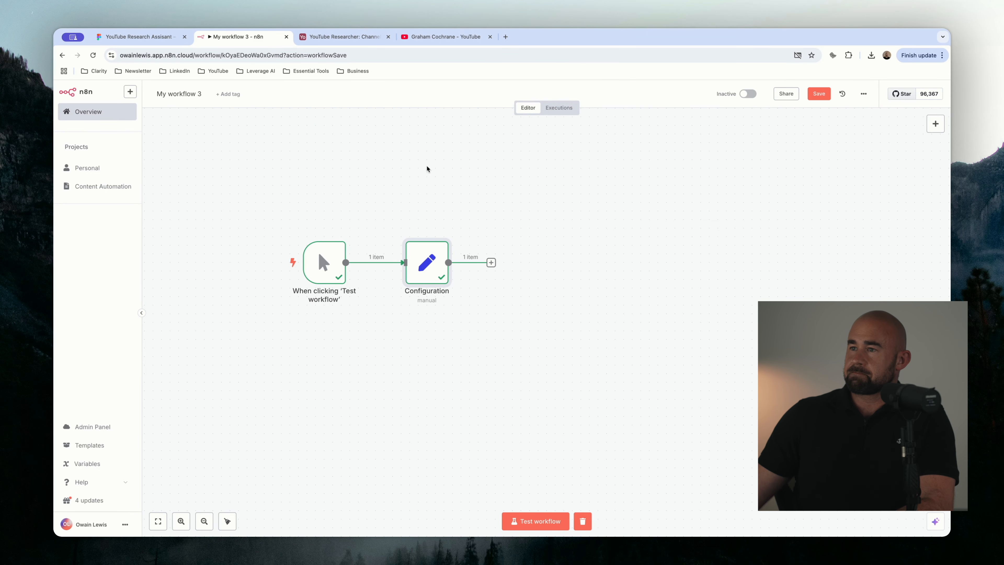
Switch to Airtable, view the existing Videos table, and create a new blank base from the home page
click(317, 38)
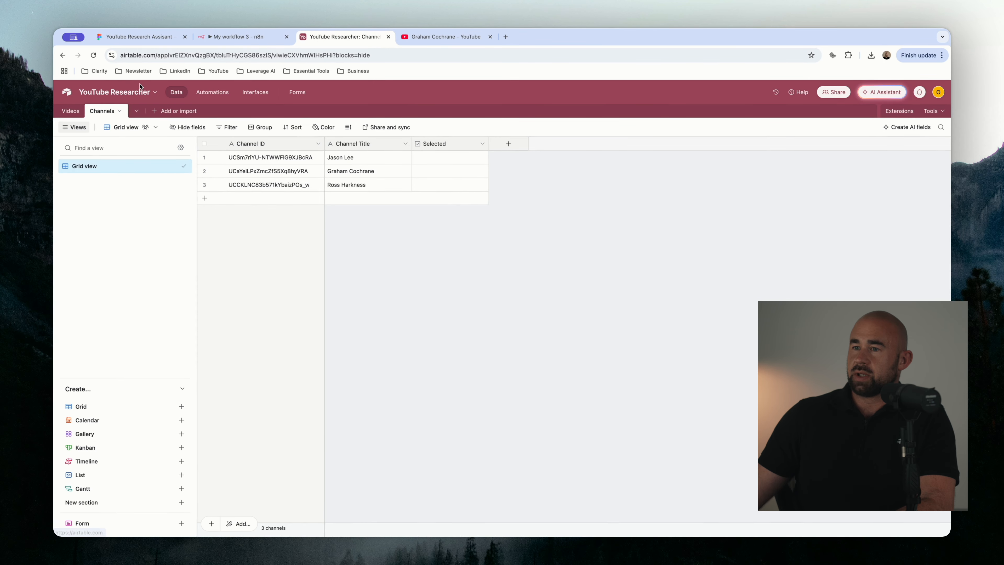
click(69, 112)
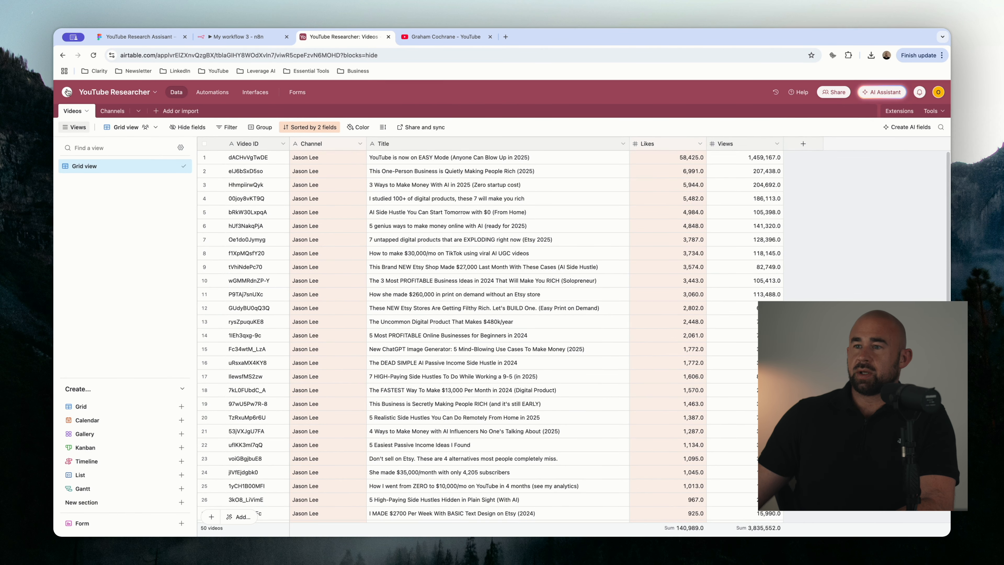
click(66, 92)
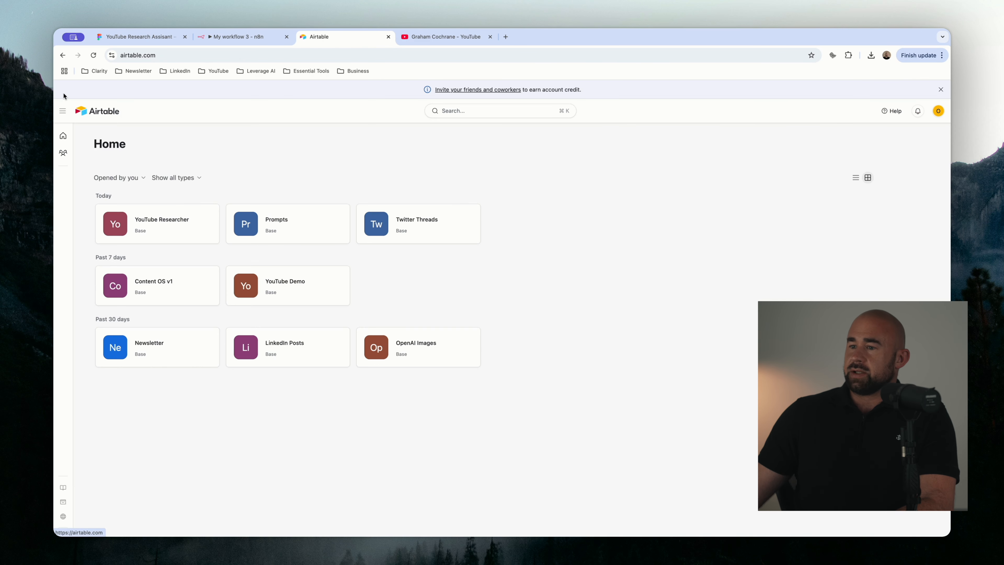
mouse_move(63, 491)
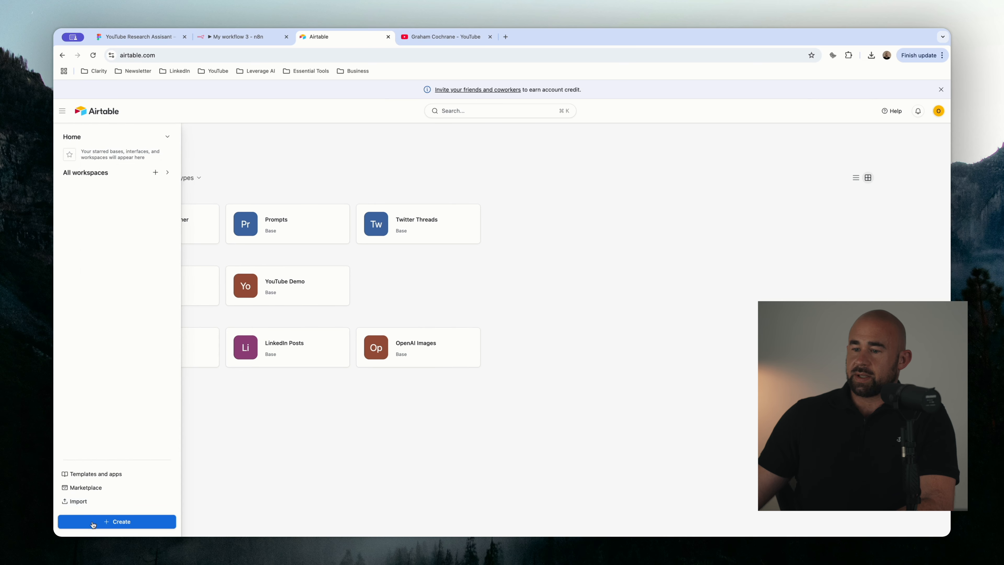
click(117, 521)
click(575, 330)
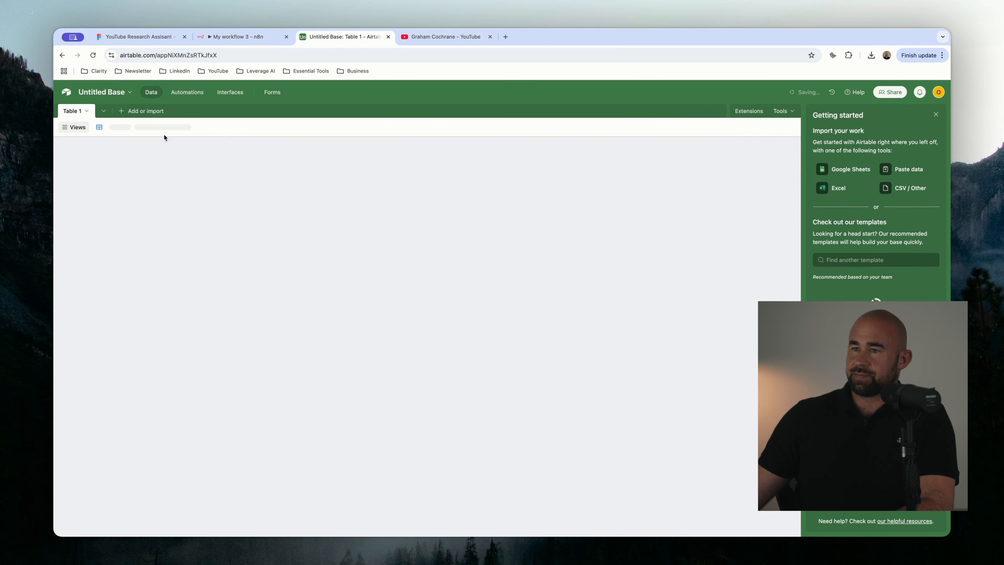
Name the new base Youtube Research Agent
click(116, 92)
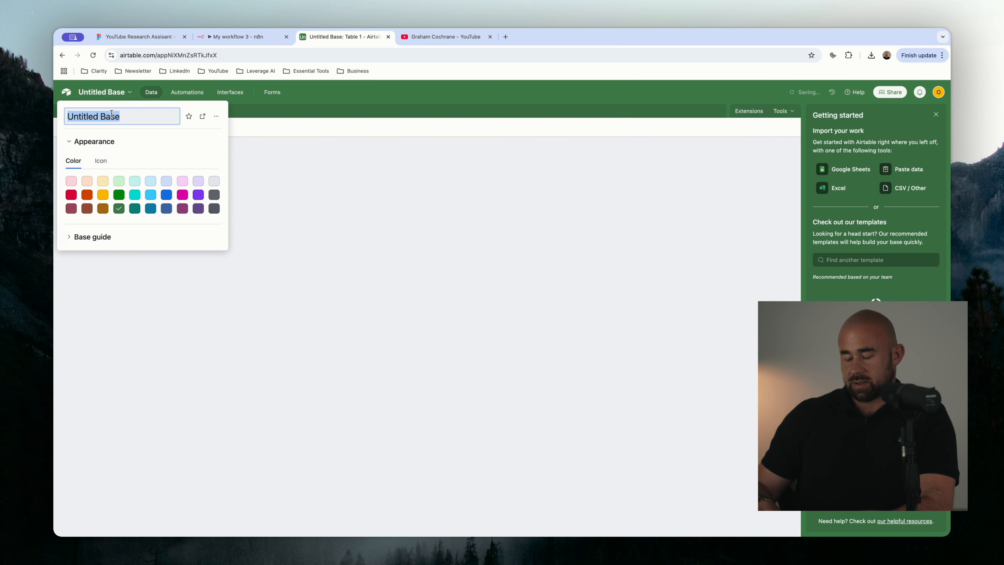
text(Youtub)
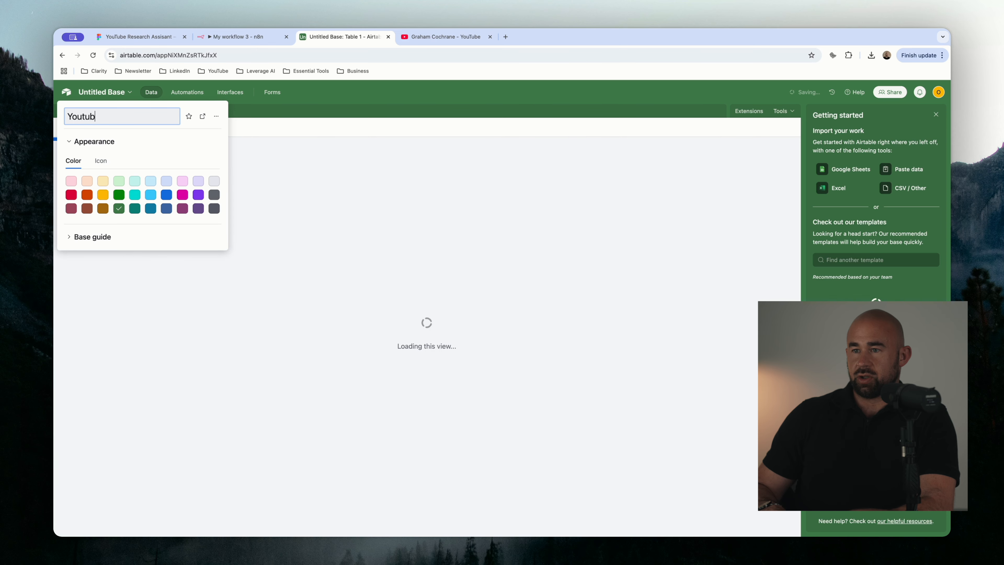
text(e Researc)
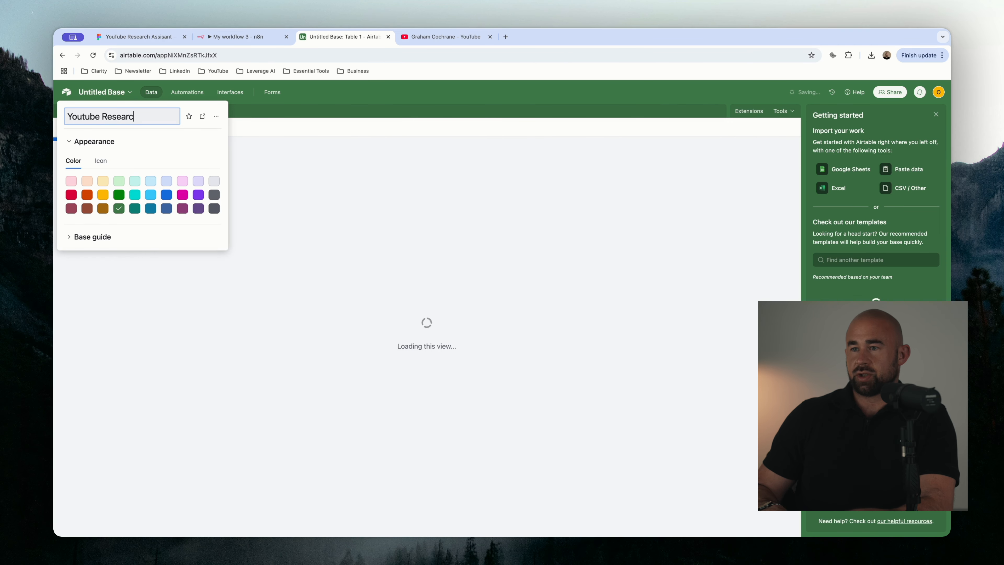
text(h Agent)
key(Return)
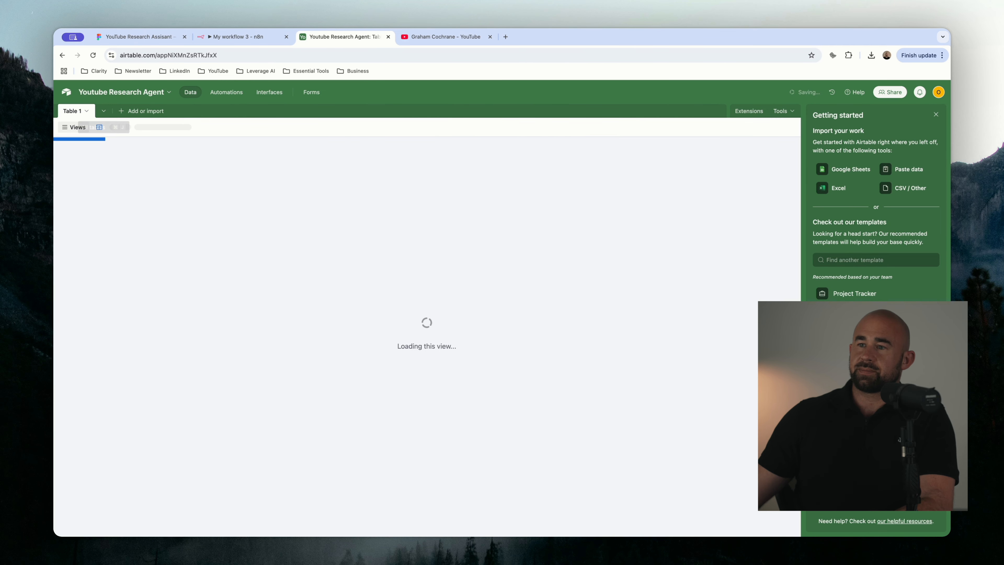
Rename Table 1 as Videos
click(84, 115)
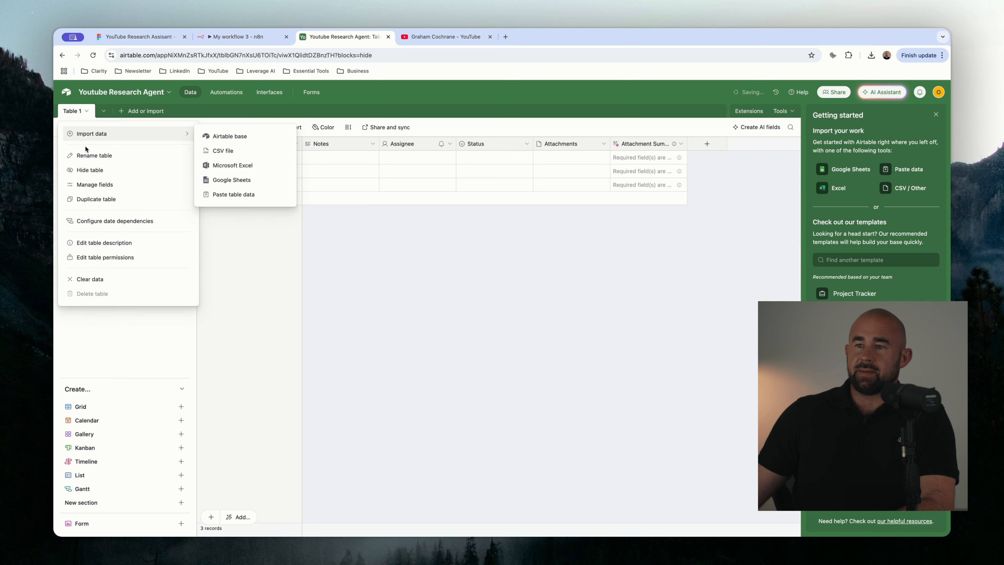
click(102, 157)
text(Videos)
key(Return)
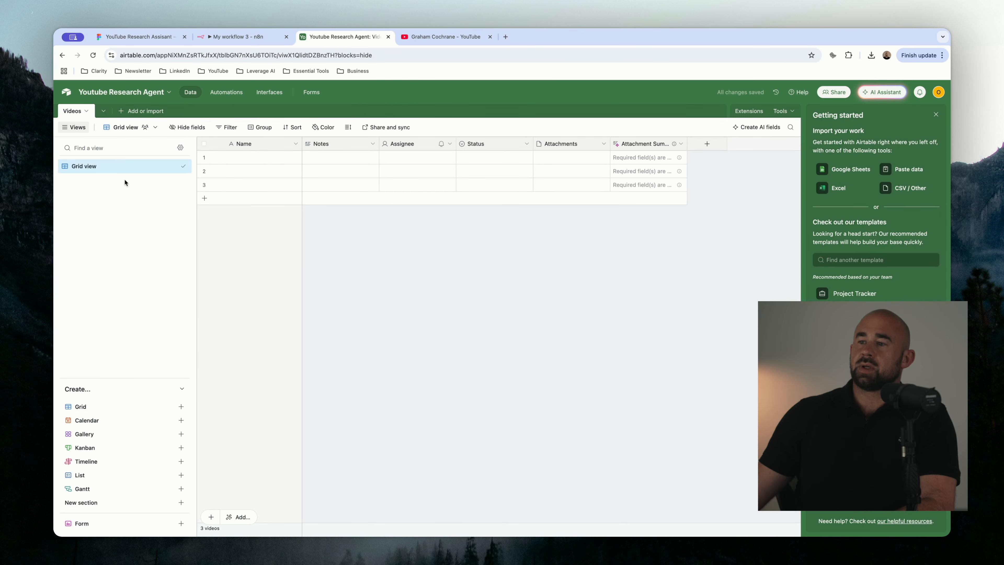
Delete all default fields except the primary Name field, and rename Name as Video ID, keeping it single line text
click(373, 143)
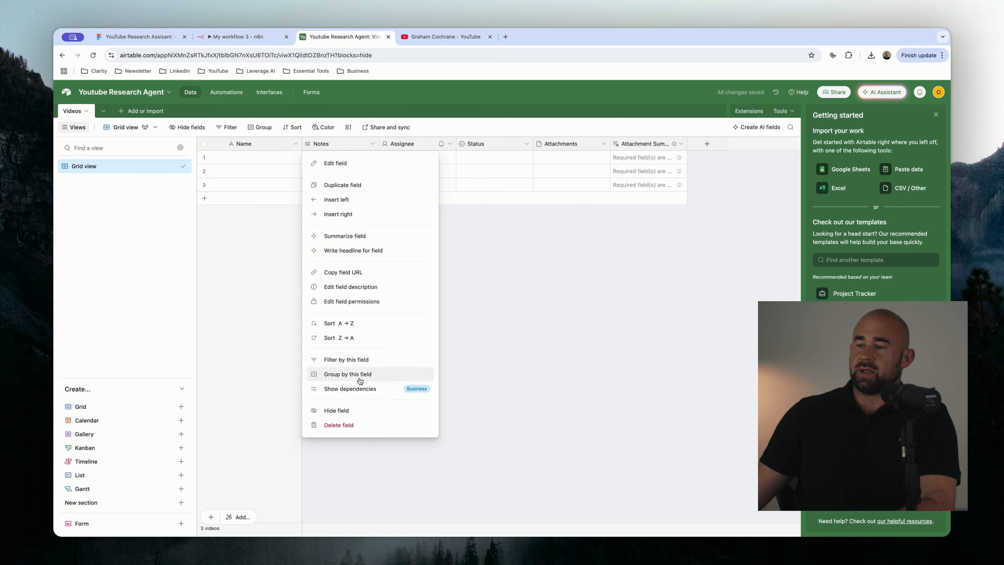
click(354, 424)
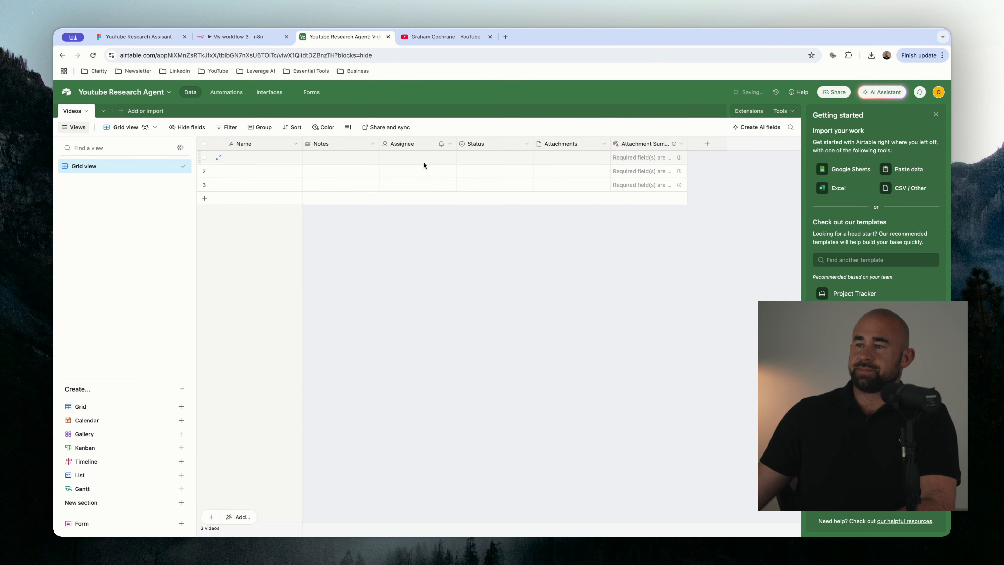
click(295, 144)
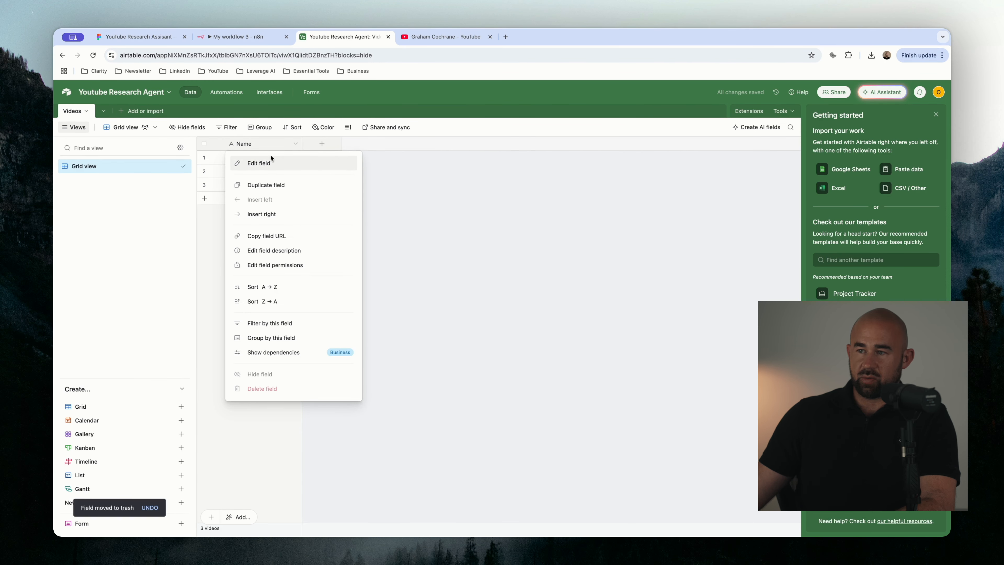
click(260, 163)
double_click(260, 165)
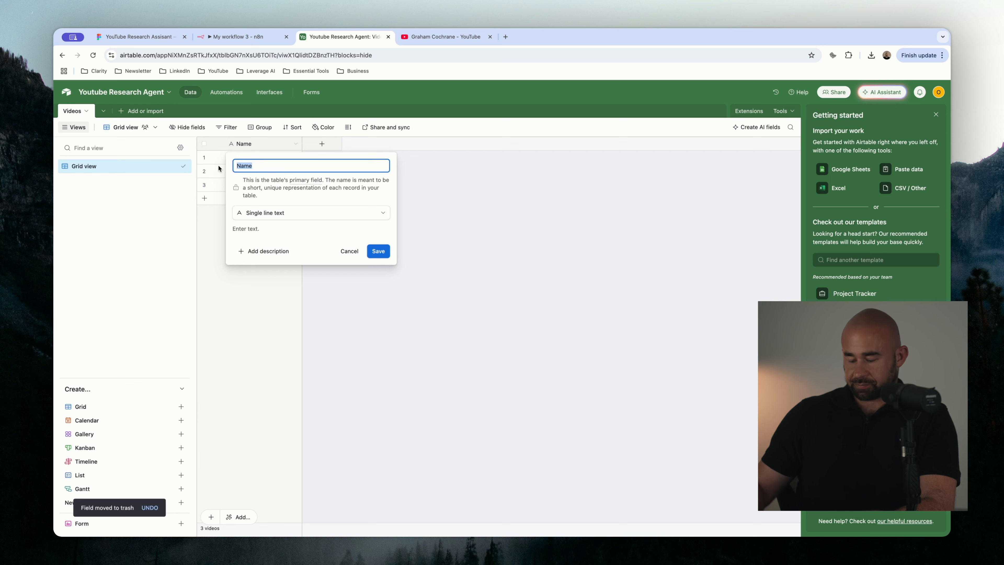
text(Vide)
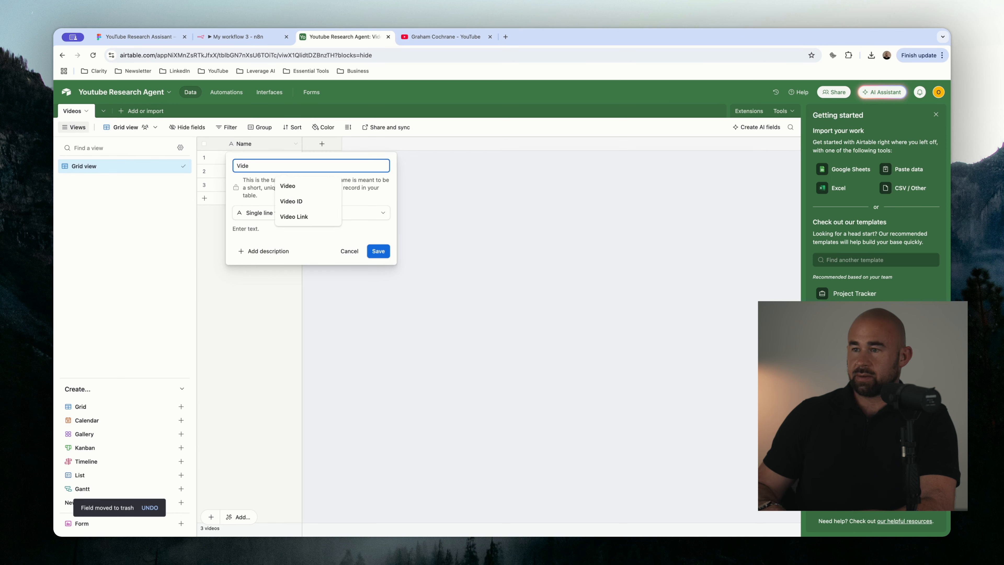
click(291, 200)
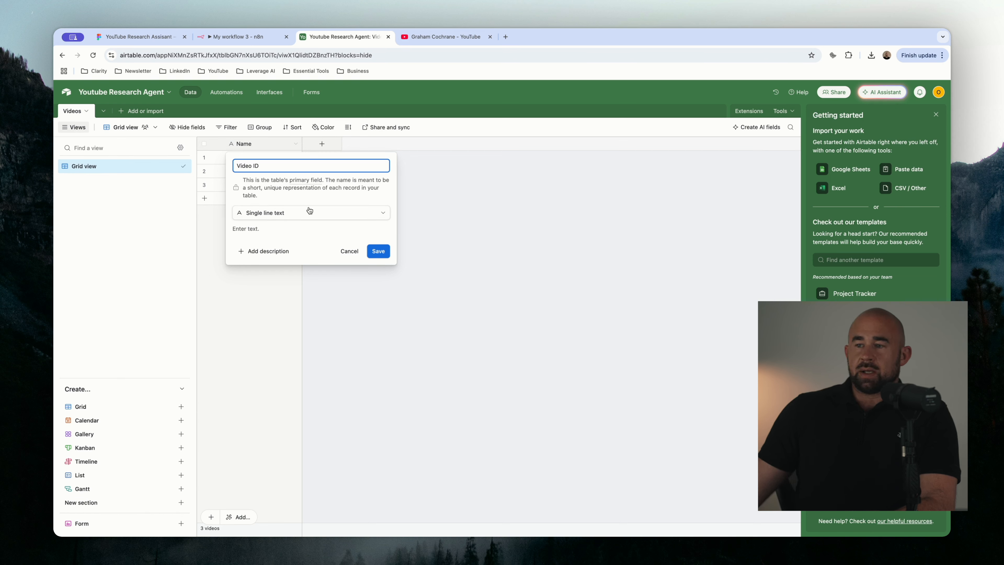
click(377, 252)
Add a single line text field named Video Title to the Videos table
click(322, 144)
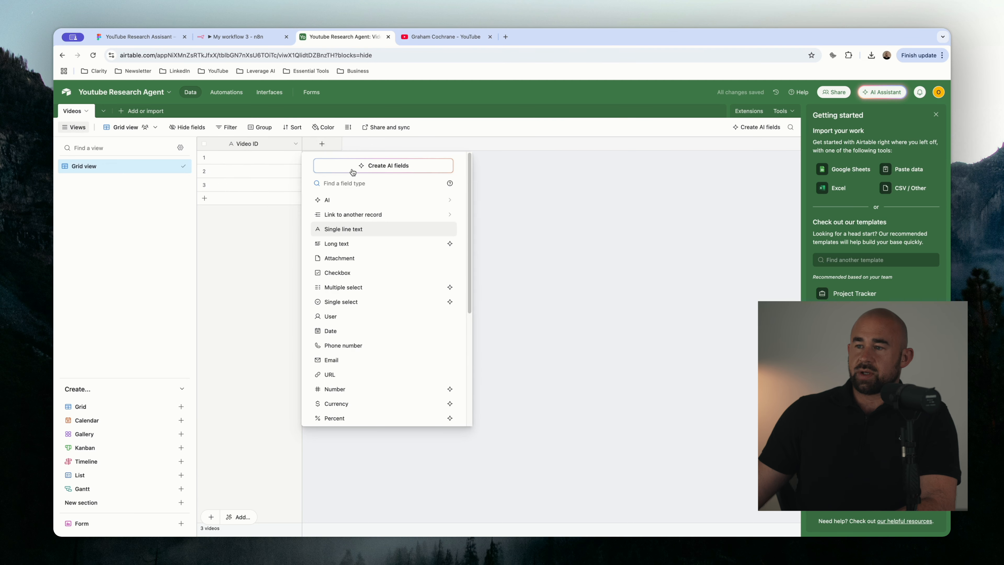
click(348, 231)
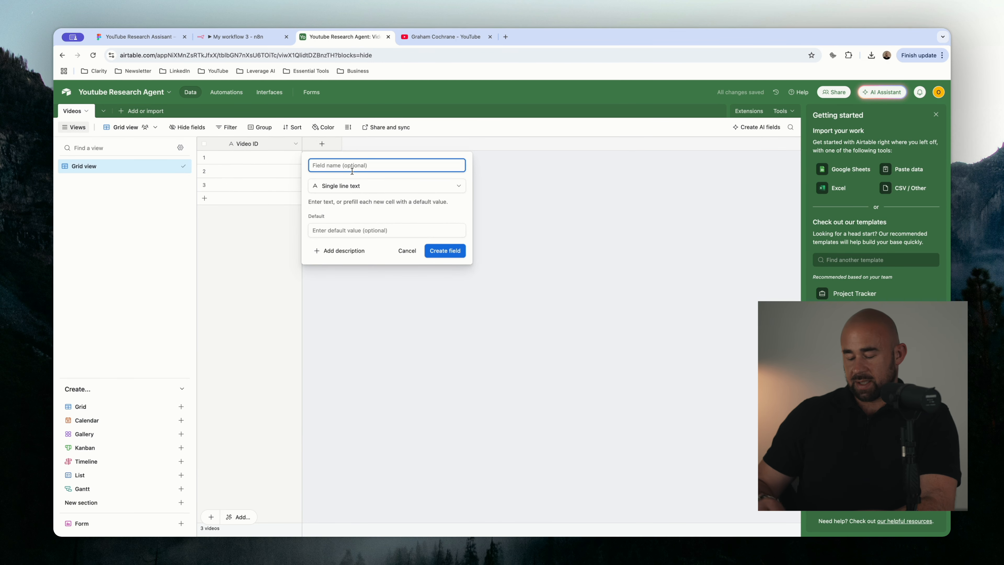
text(Video Title)
key(Return)
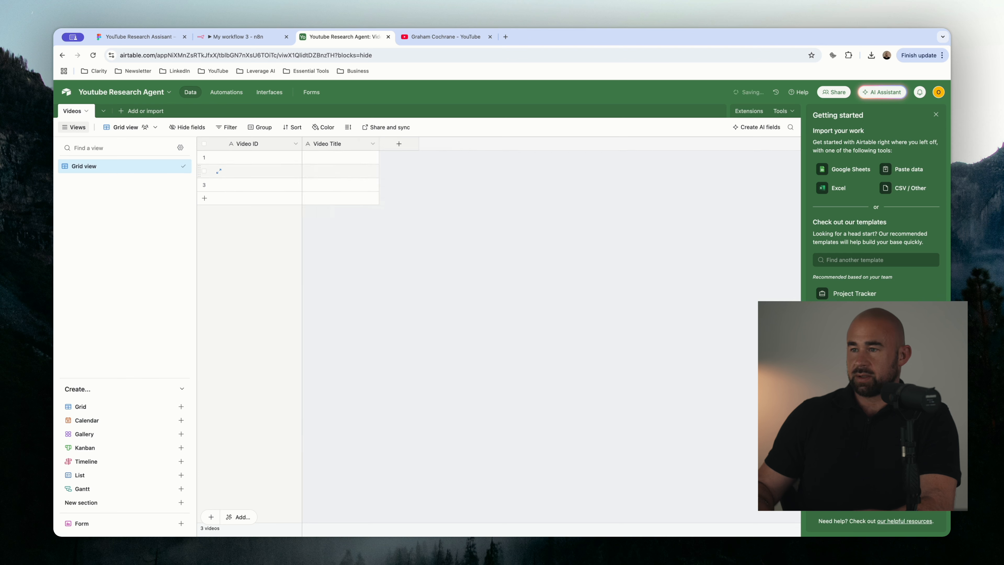
Add a Number field named View Count to the Videos table
click(399, 144)
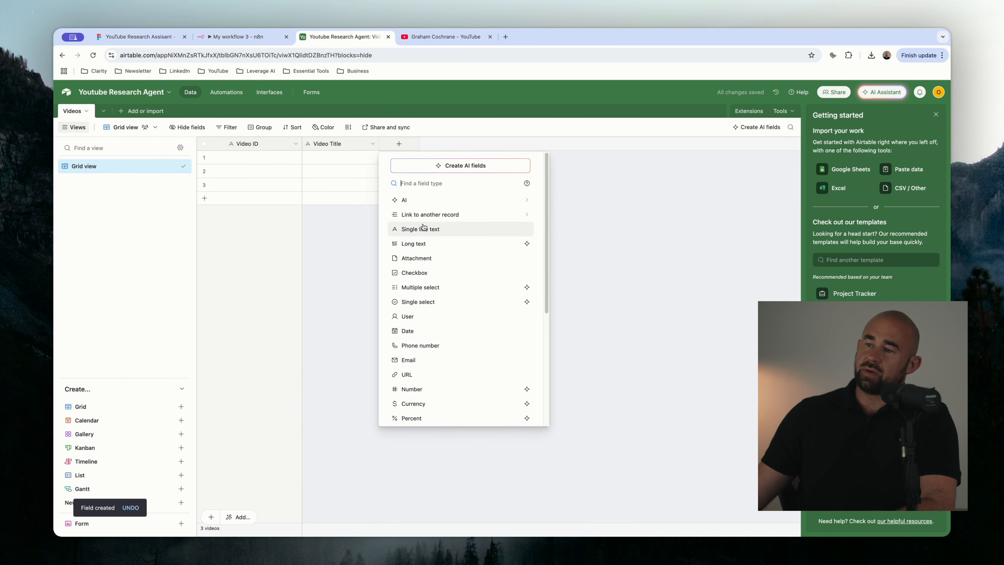
click(421, 391)
text(View Co)
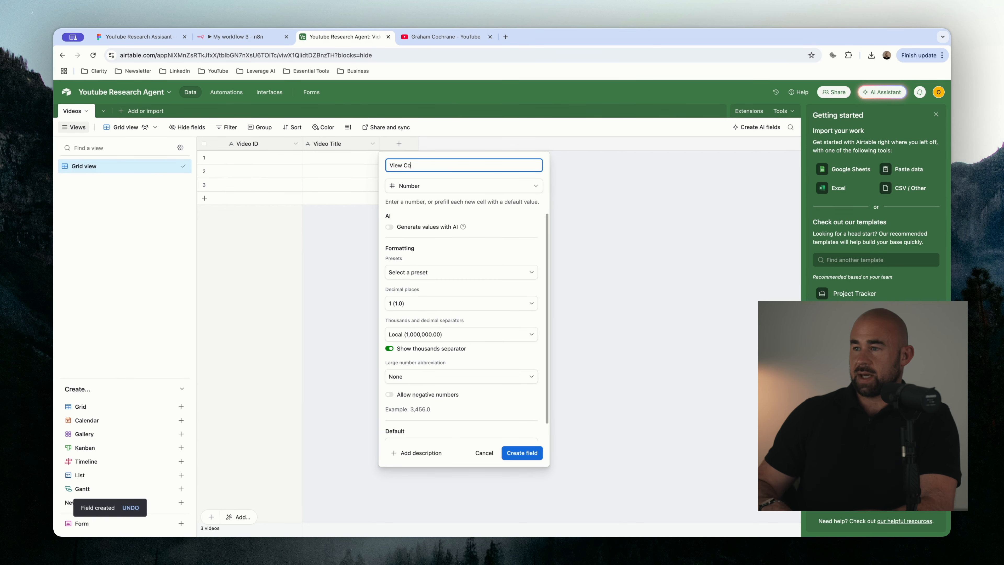
text(unt)
key(Return)
Add a Number field named Like Count after View Count
click(478, 143)
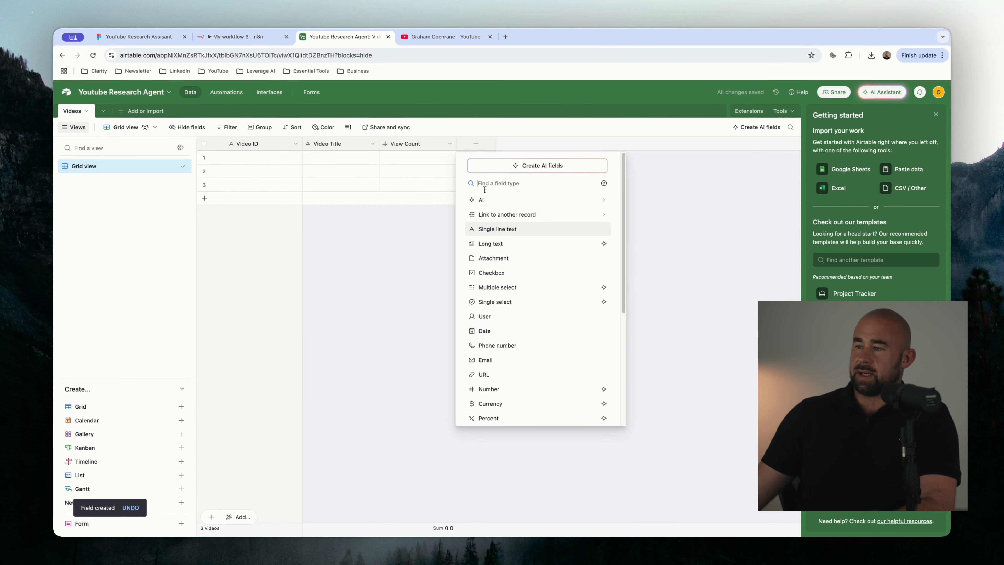
click(492, 390)
text(Like Count)
key(BackSpace)
key(BackSpace)
key(BackSpace)
key(BackSpace)
text(oun)
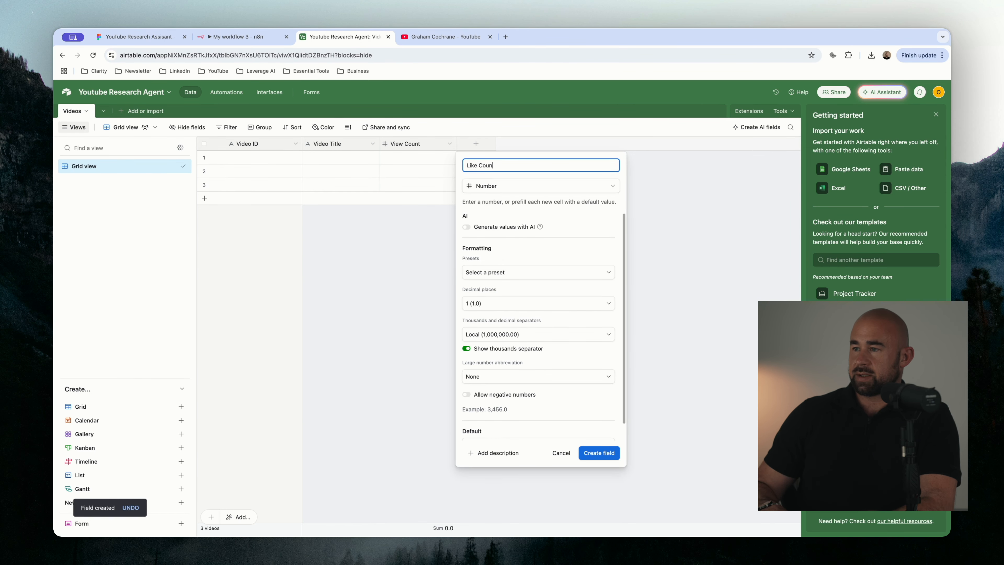
text(t)
key(Return)
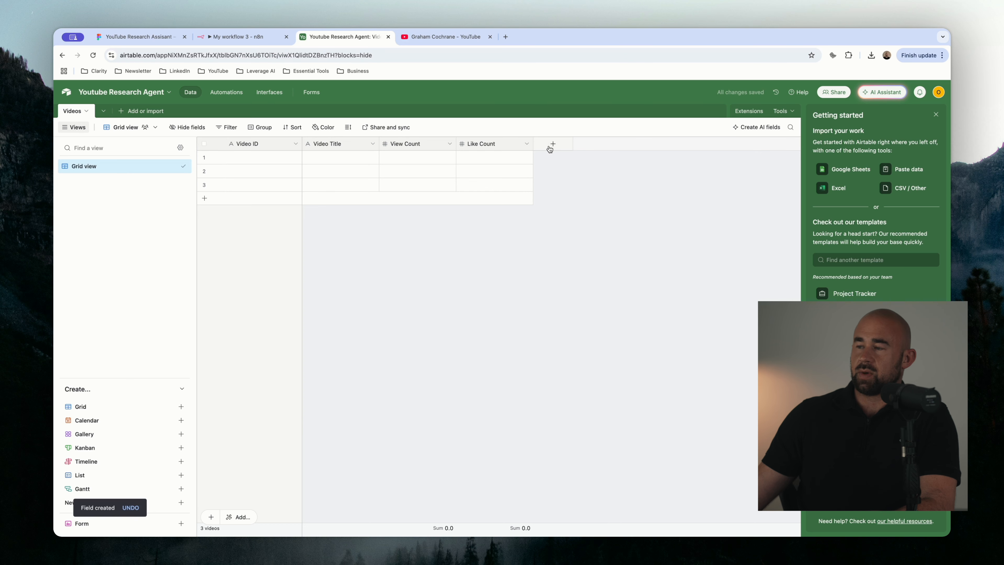
Add a Number field named Comment Count after Like Count
click(549, 149)
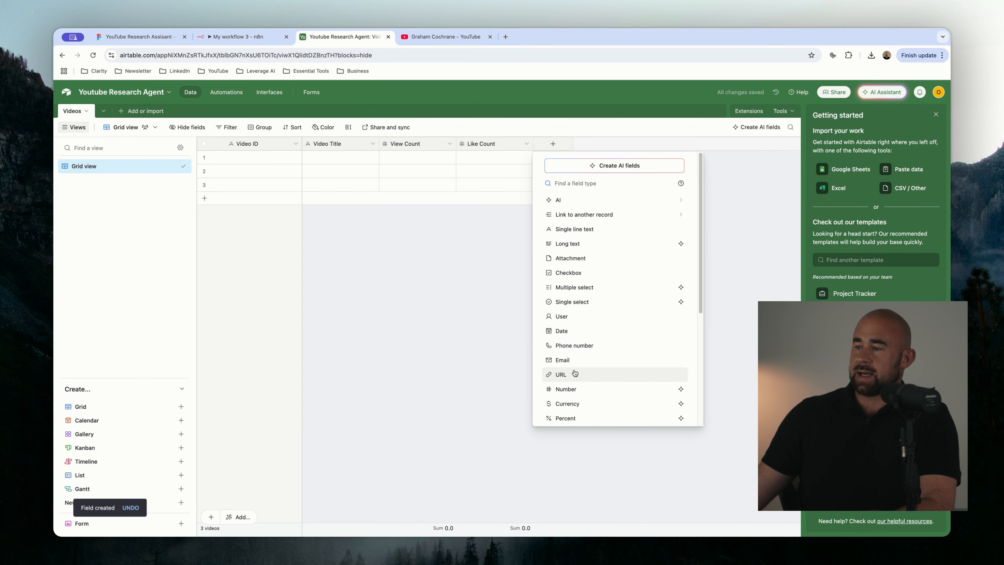
click(573, 389)
text(Comment Count)
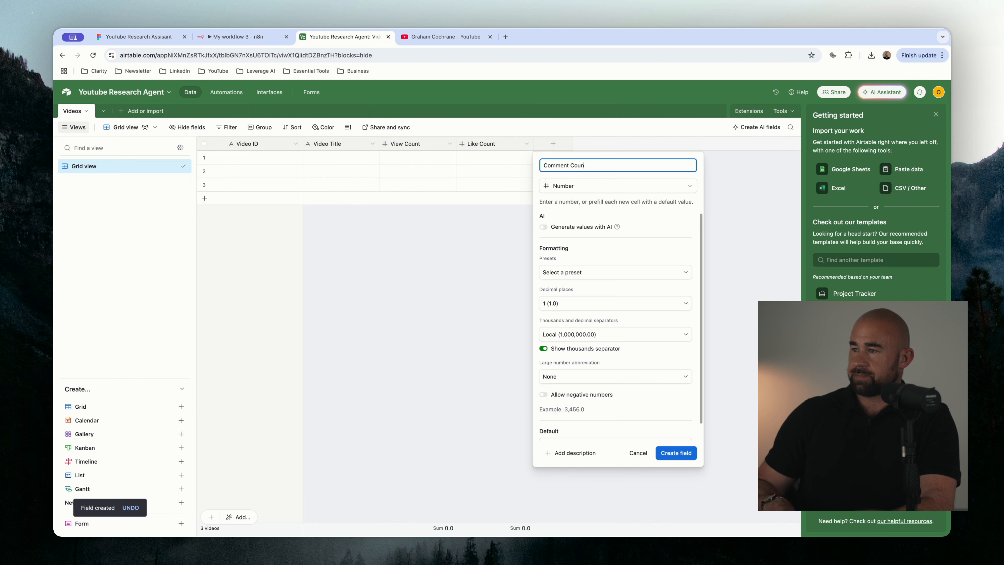
key(Return)
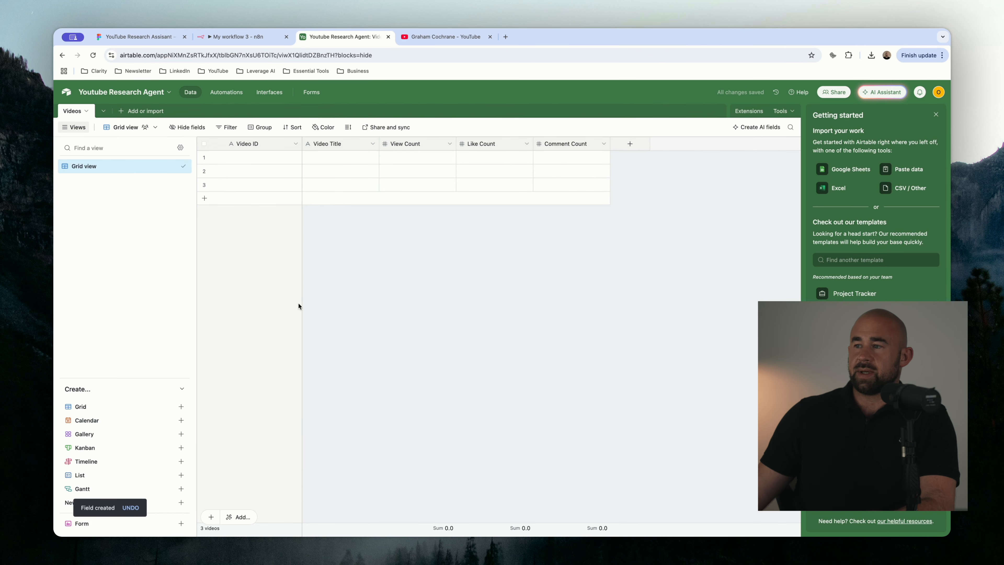
Change the base's appearance color to dark teal and expand its base guide, then close the base settings
click(161, 91)
click(135, 208)
click(93, 237)
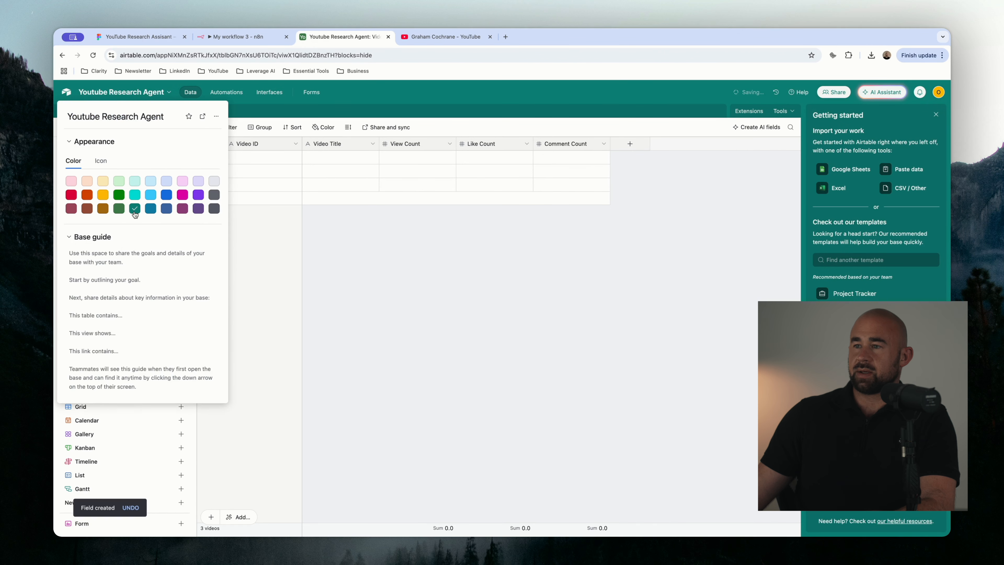
click(552, 299)
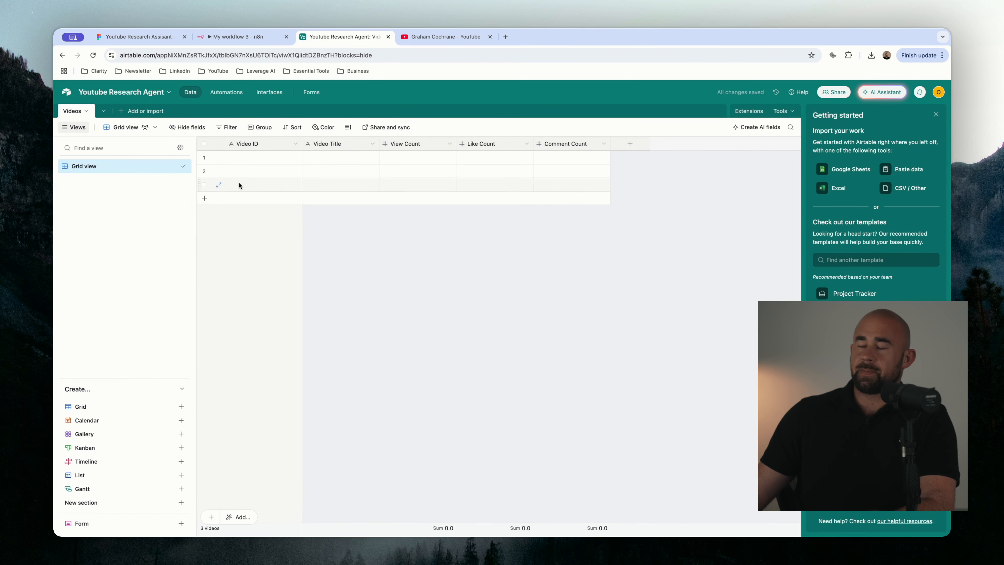
Switch to the n8n workflow and rename it YouTube Assistant
click(232, 39)
click(174, 98)
text(YouTube)
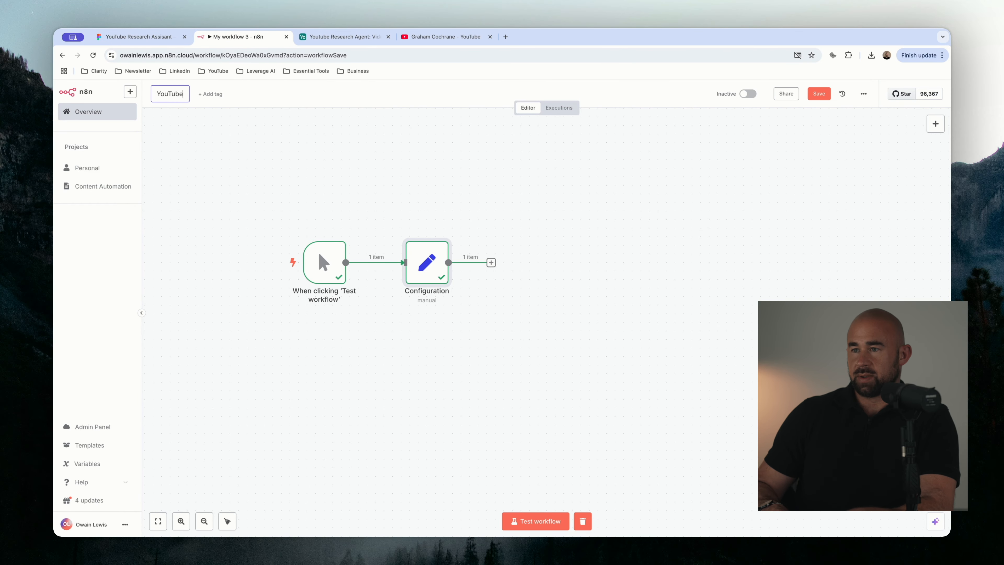
text( Assistant)
Add a YouTube node with the Get a channel action after the Configuration node
click(490, 262)
text(youtu)
click(841, 176)
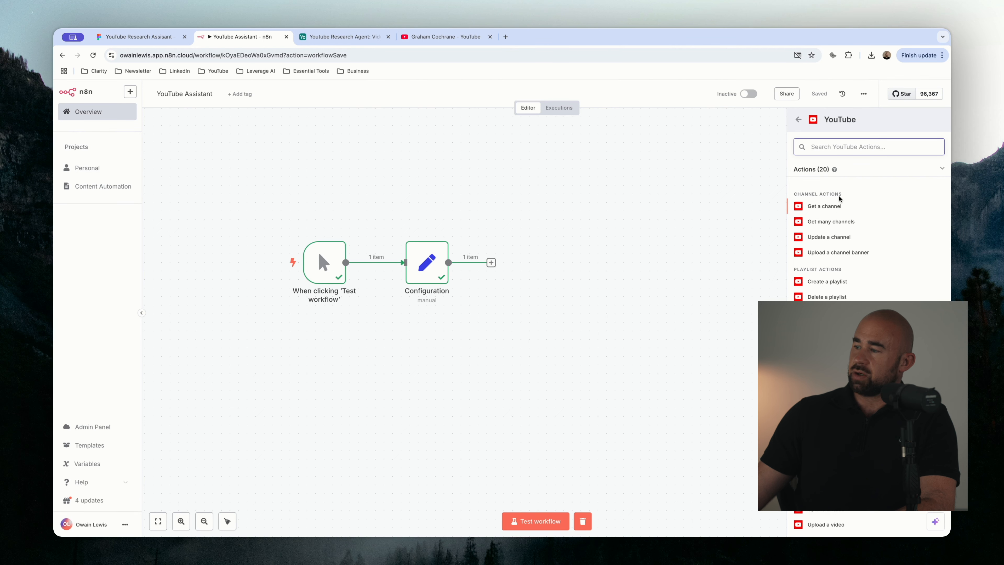
scroll(868, 229, down, 3)
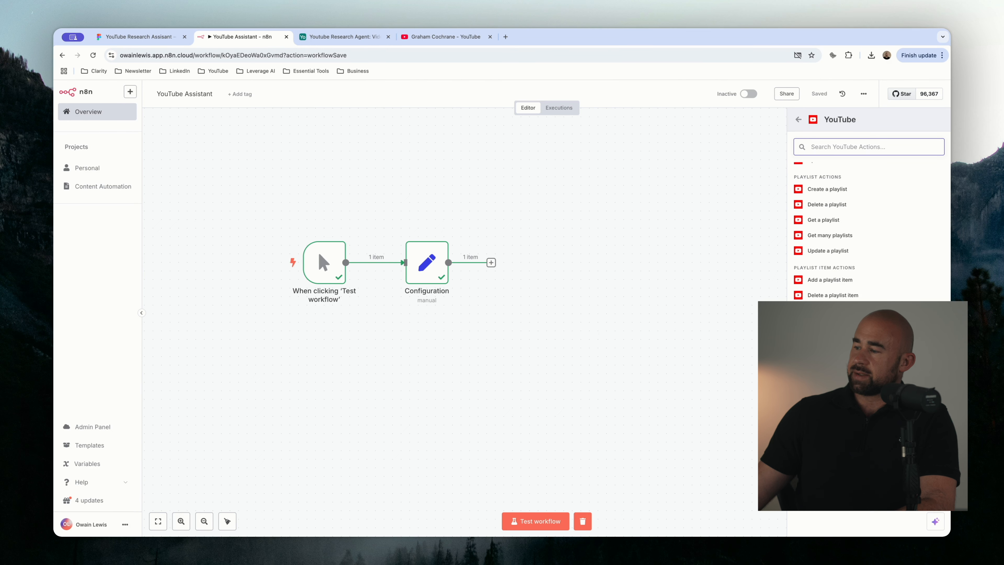
scroll(869, 229, up, 3)
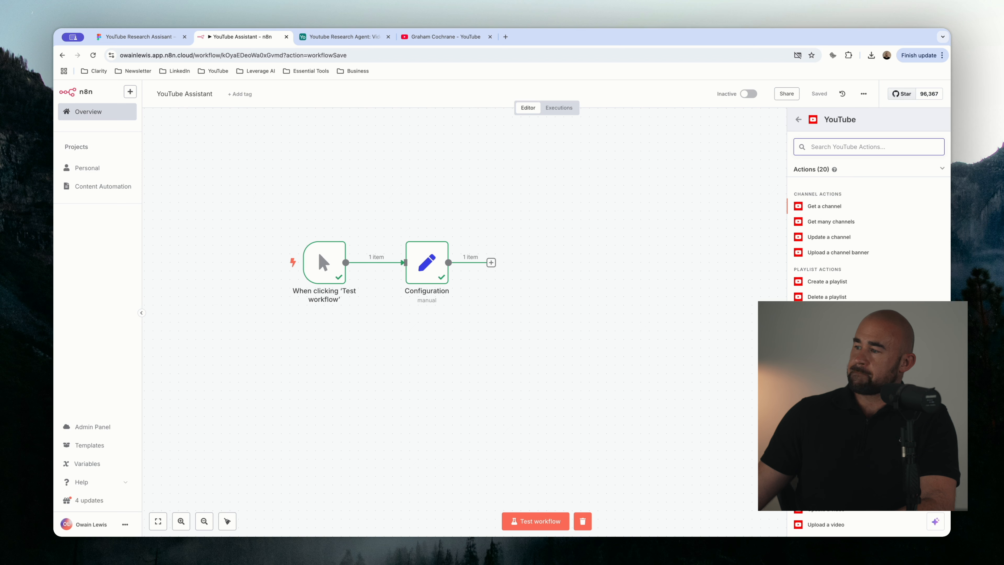
click(828, 206)
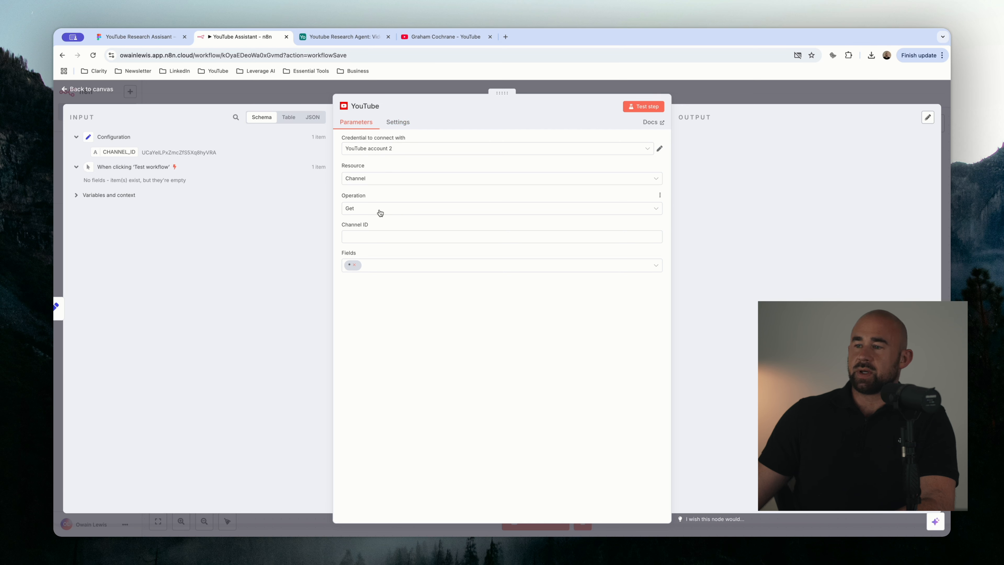
Map the Configuration node's CHANNEL_ID to the YouTube node's Channel ID, then test the step and review the returned channel data
click(367, 237)
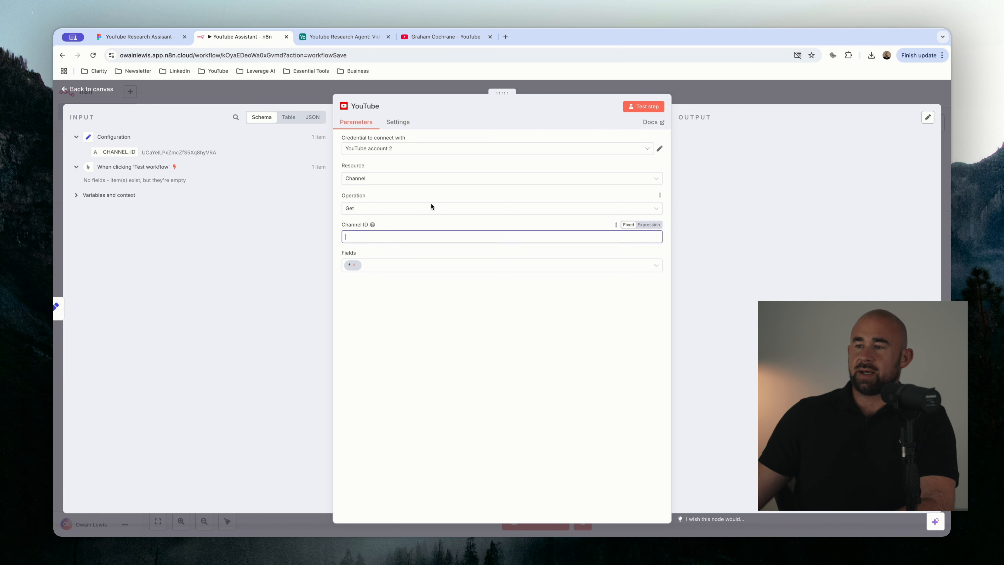
drag(126, 154, 389, 238)
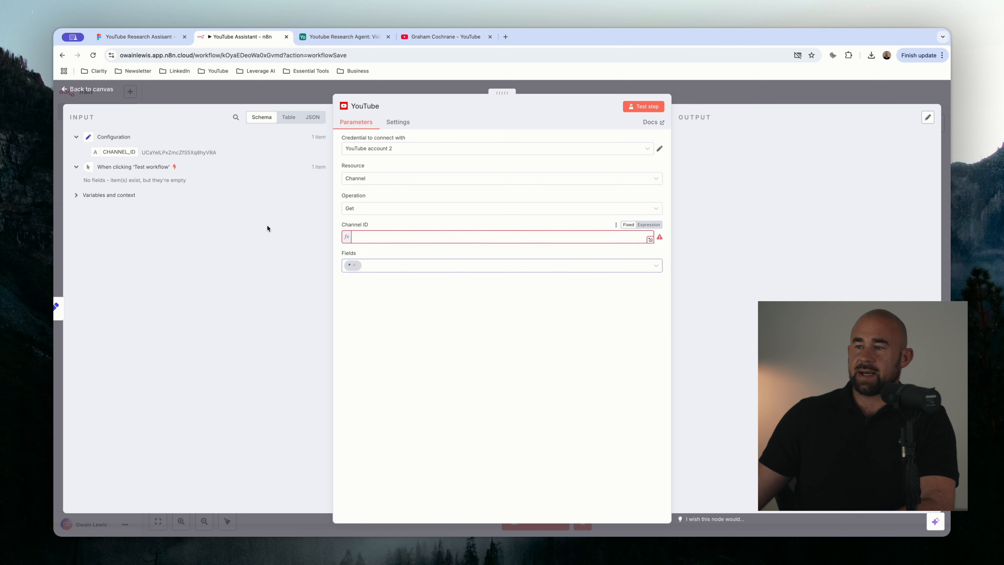
click(643, 106)
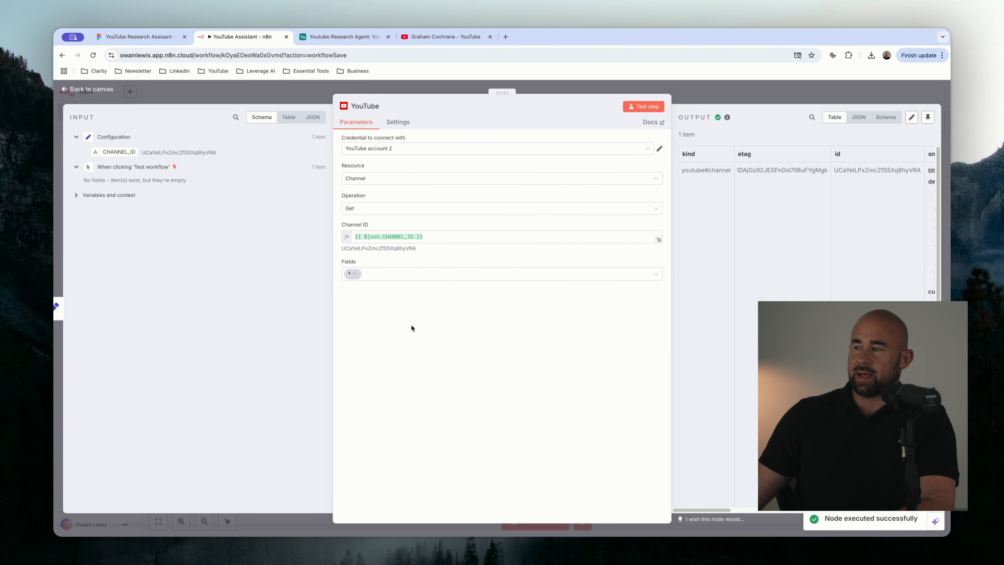
scroll(806, 325, right, 15)
scroll(801, 206, left, 10)
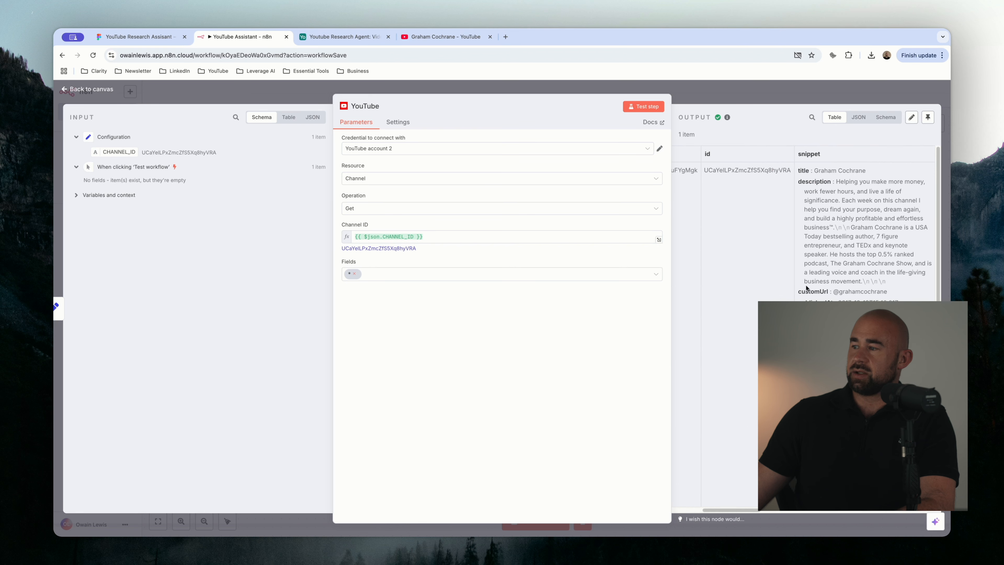
scroll(865, 229, down, 10)
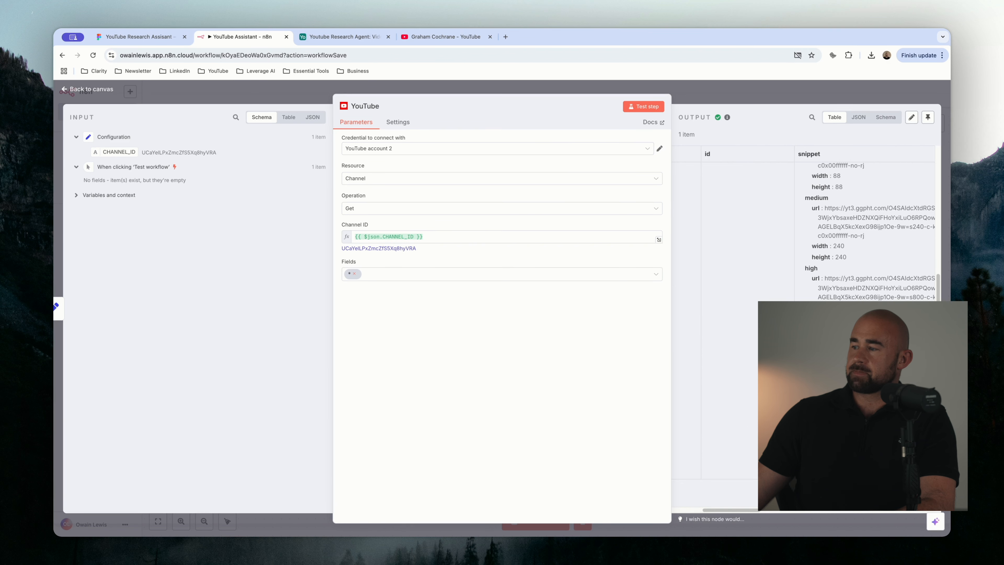
scroll(866, 229, up, 10)
scroll(801, 206, right, 10)
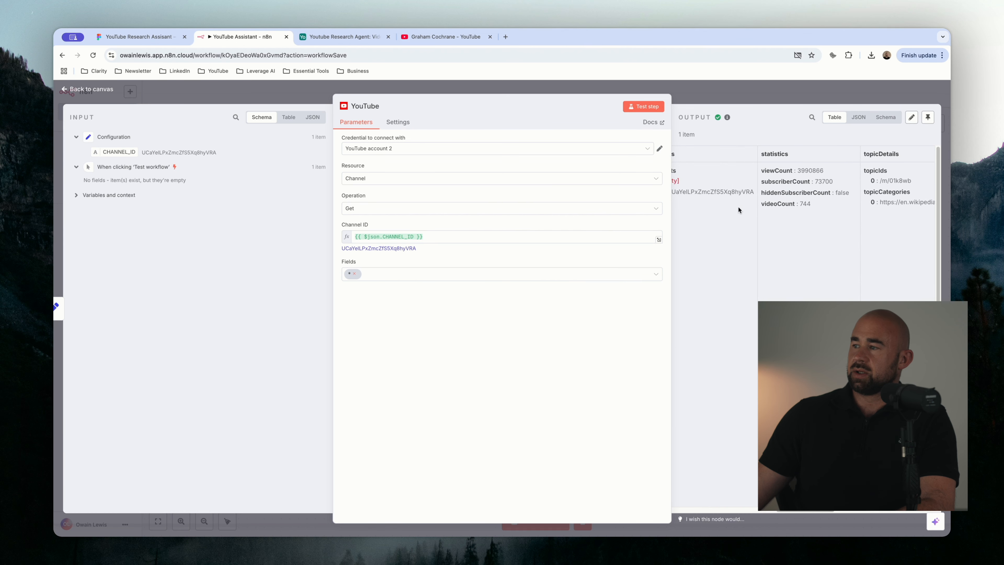
click(722, 93)
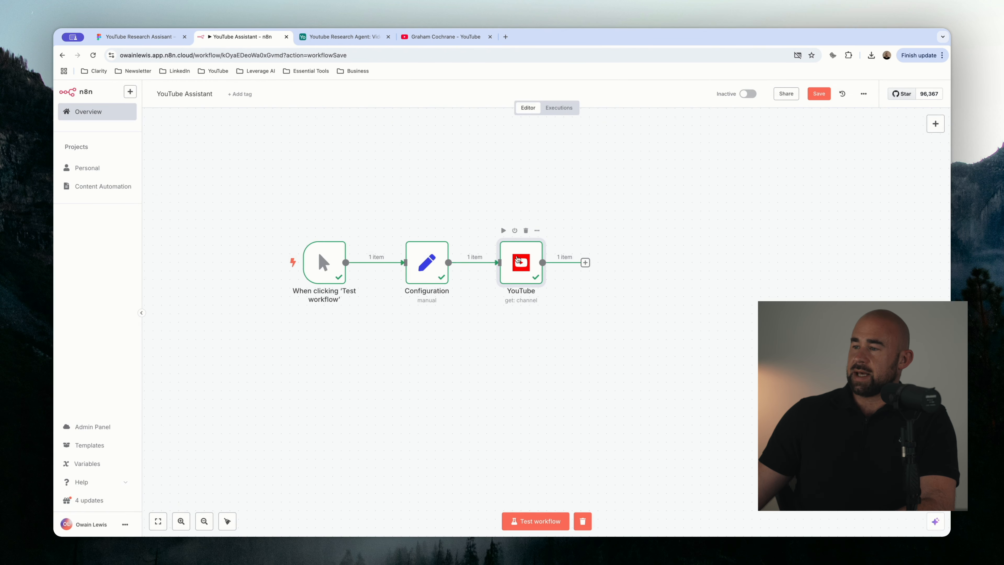
Move the YouTube node slightly closer to Configuration and rename it Get Channel
drag(517, 259, 509, 259)
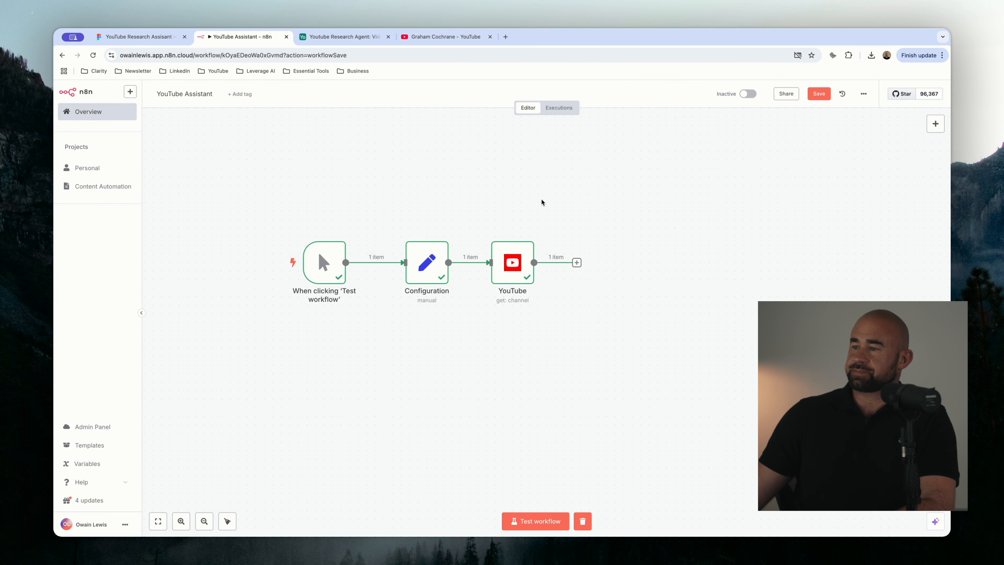
right_click(514, 262)
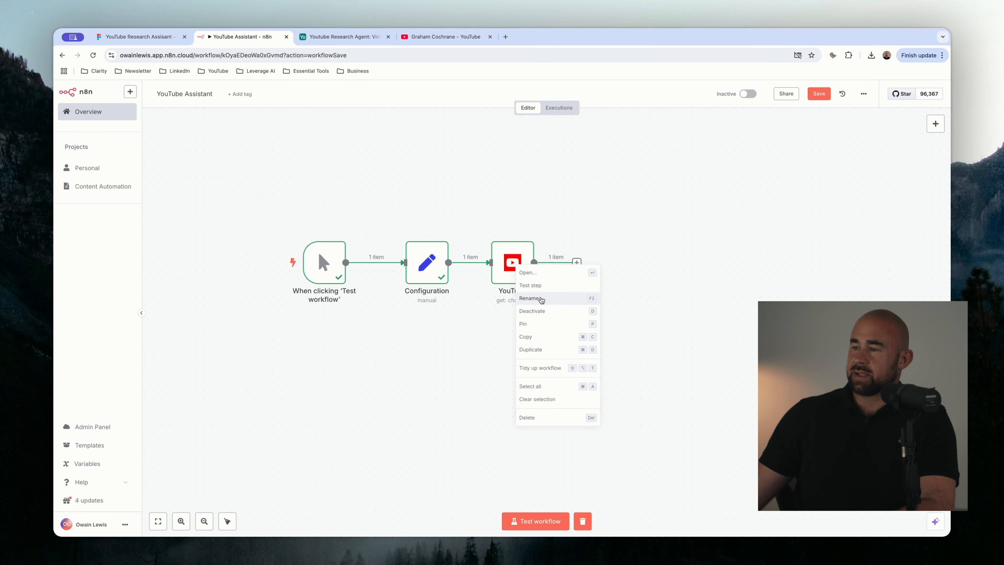
click(538, 298)
text(Get Chna)
key(BackSpace)
key(BackSpace)
text(annel)
key(Return)
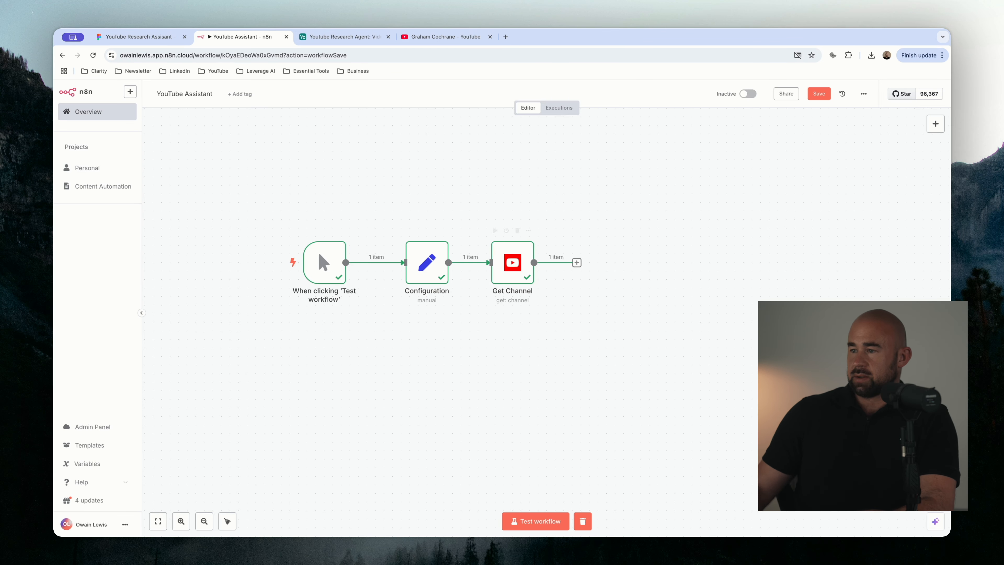
Open the Get Channel node and examine the snippet and content details in its output
click(520, 272)
drag(520, 272, 516, 266)
double_click(514, 268)
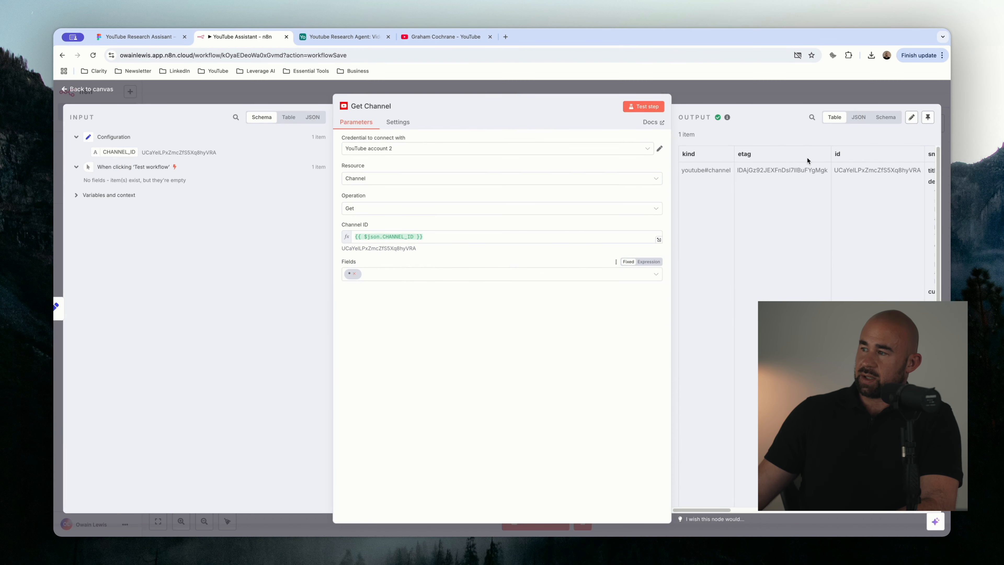
scroll(741, 336, left, 5)
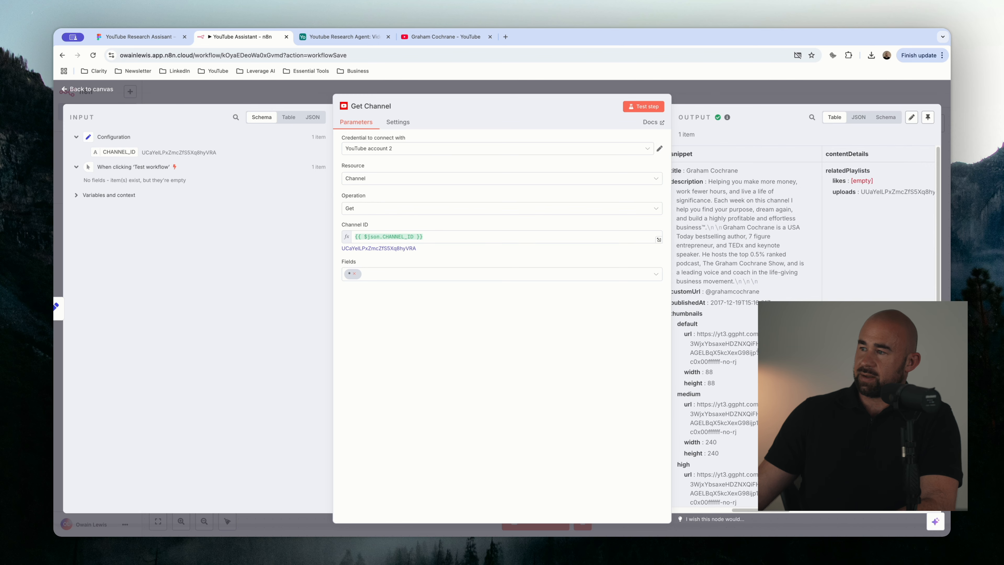
scroll(725, 307, left, 2)
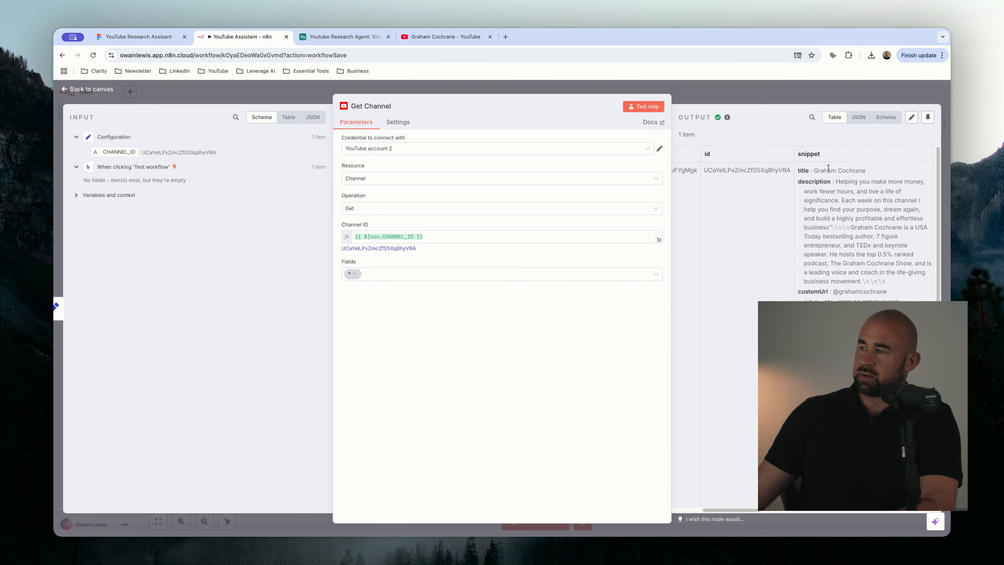
click(714, 98)
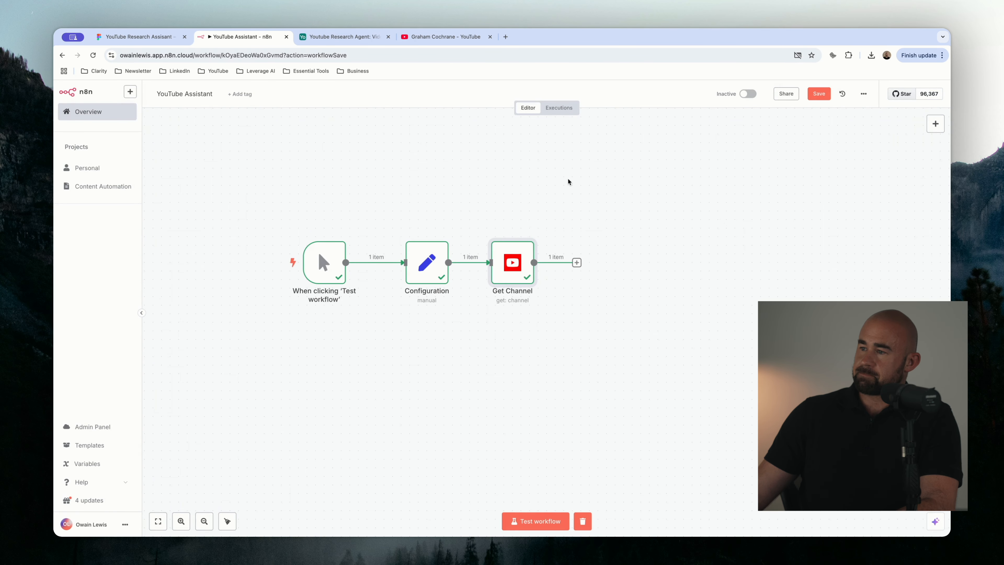
Add a YouTube node after Get Channel with the Video resource and Get Many operation
click(576, 263)
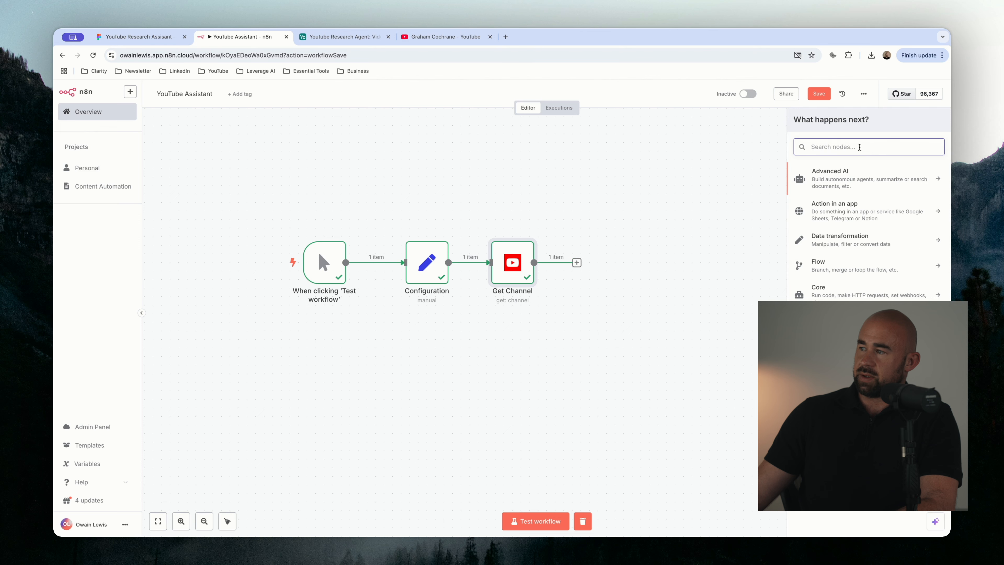
text(G)
key(BackSpace)
text(Yout)
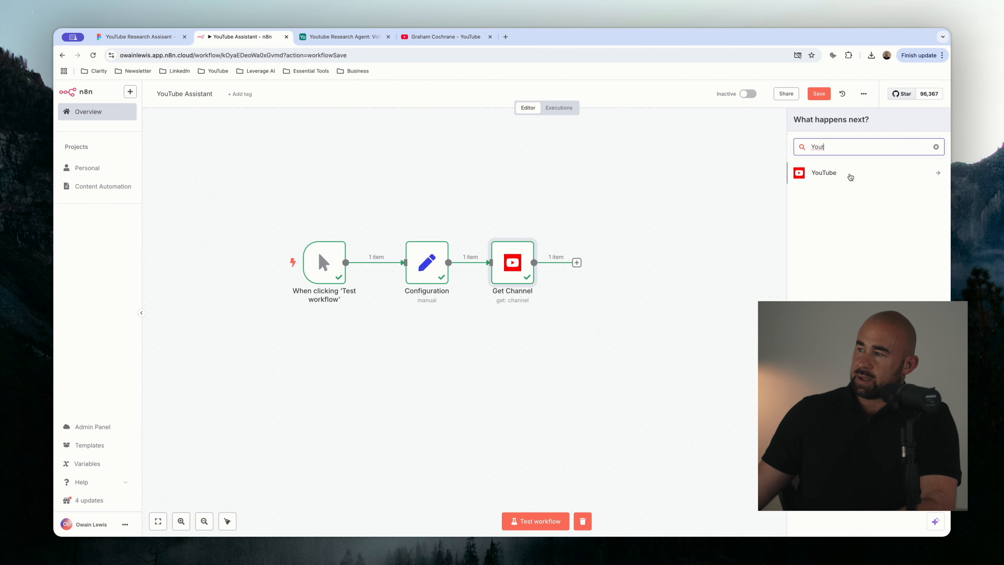
click(849, 177)
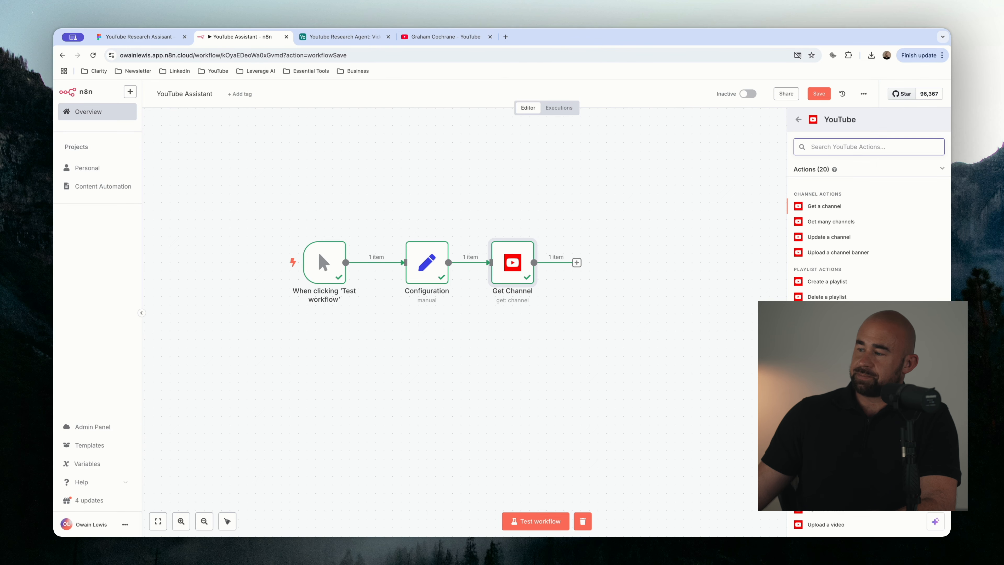
click(828, 478)
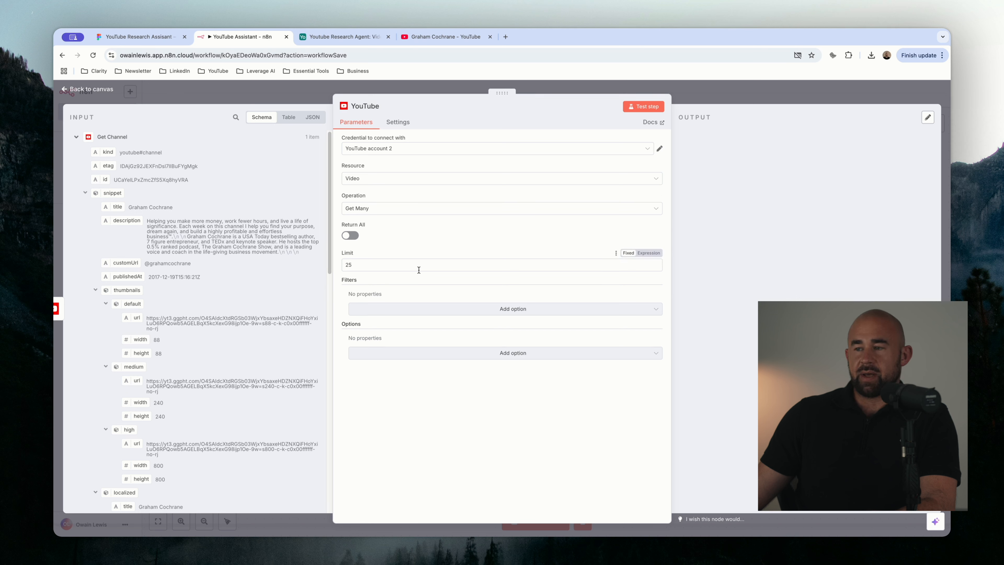
Add a Channel ID filter to the video node and map it to the Configuration node's CHANNEL_ID
click(371, 269)
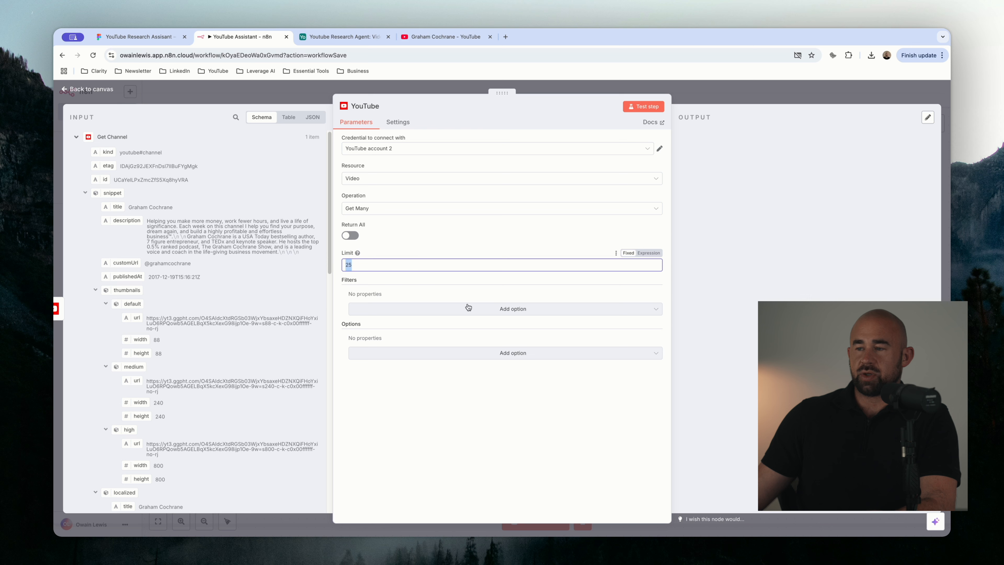
click(401, 278)
click(471, 309)
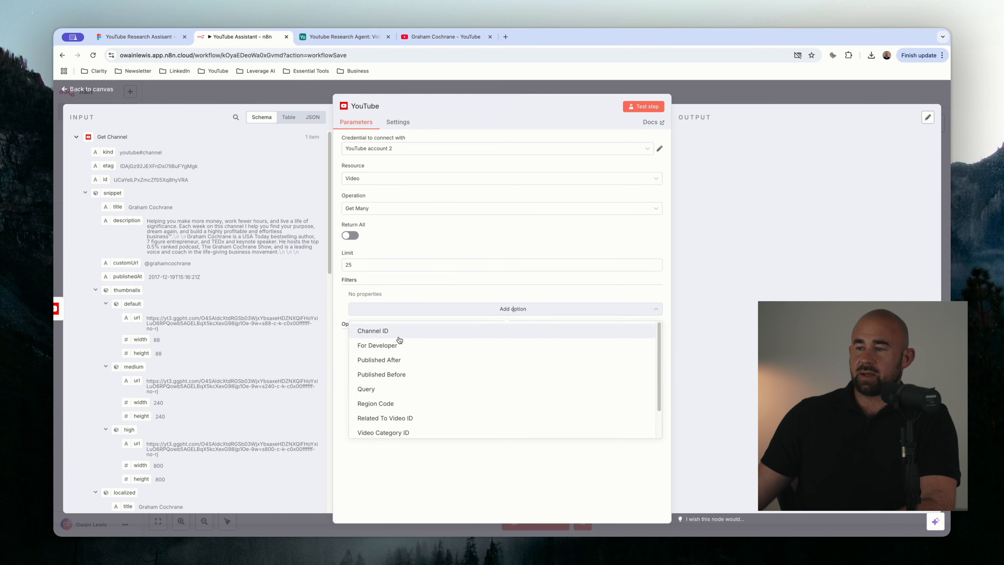
click(374, 331)
click(413, 304)
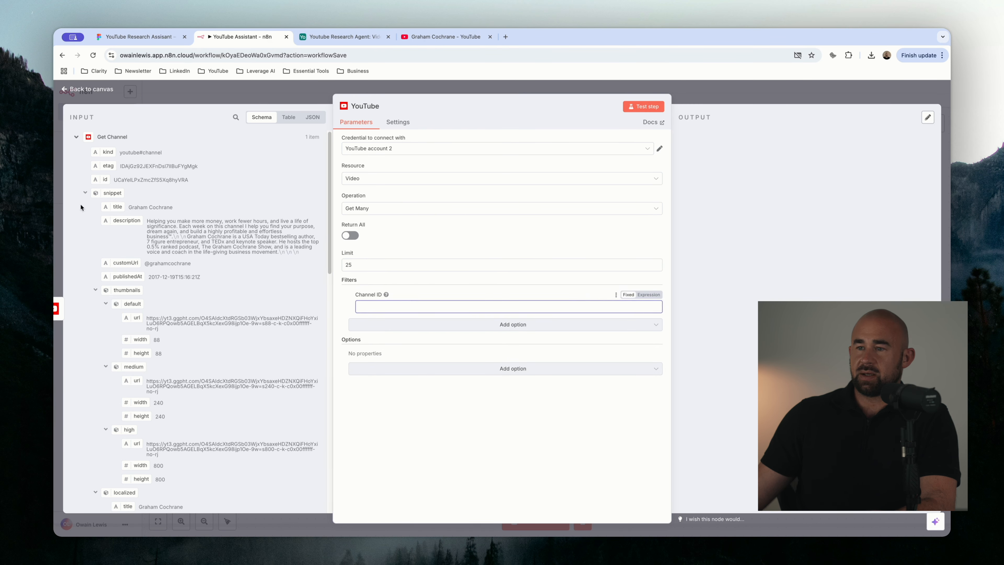
scroll(103, 355, down, 10)
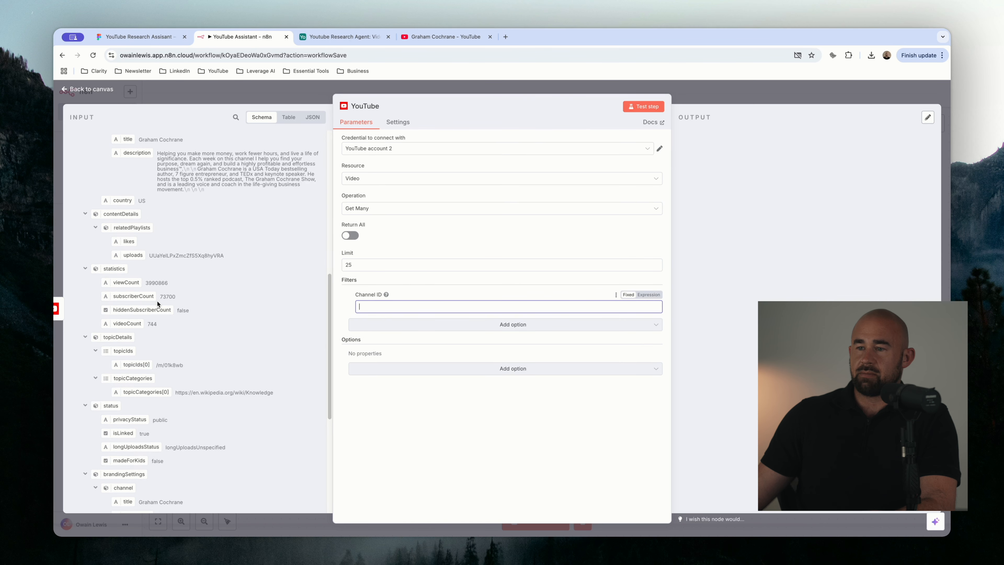
scroll(127, 325, down, 6)
drag(107, 440, 391, 307)
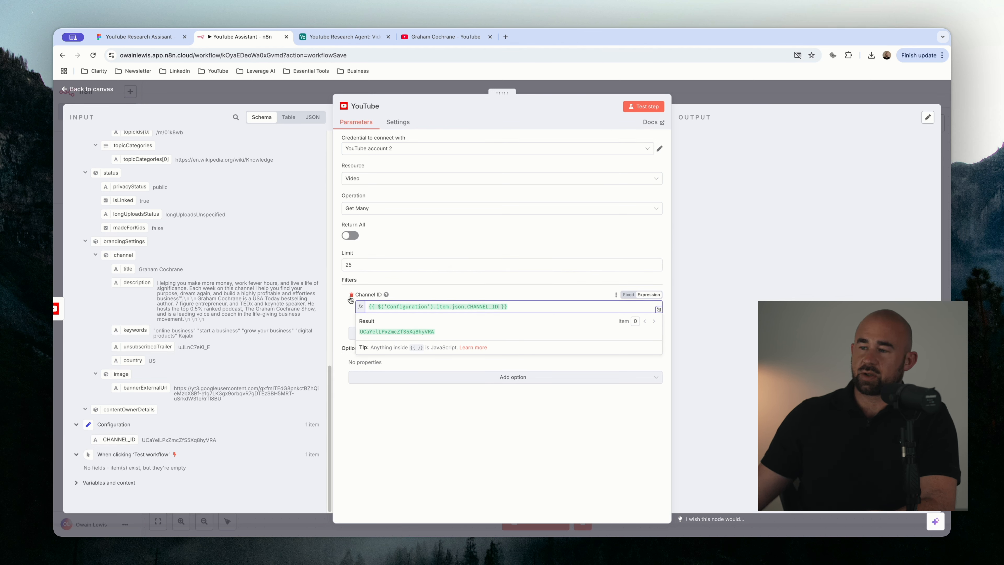
click(338, 302)
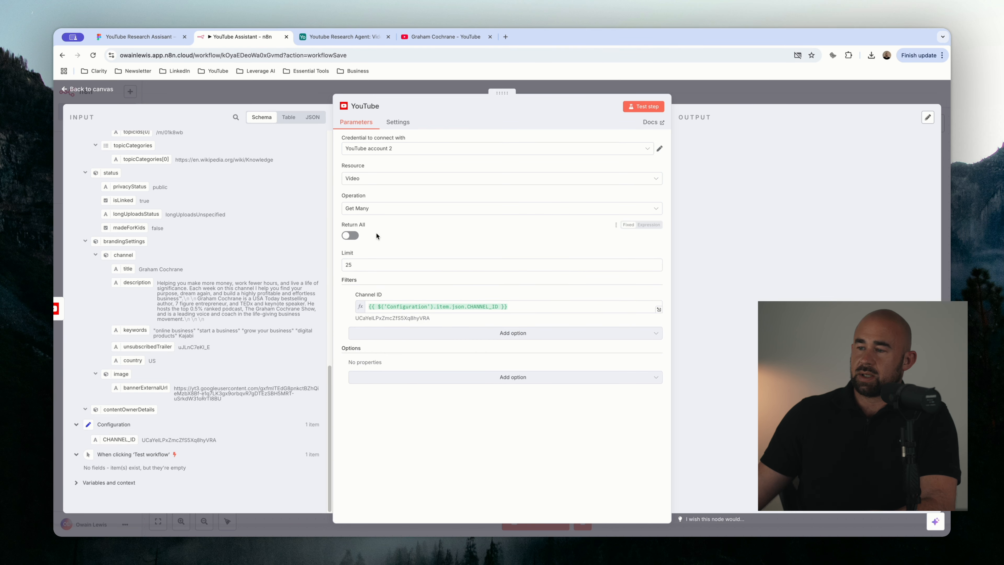
Add an Order option set to Date, then test the step and review the returned videos
click(422, 381)
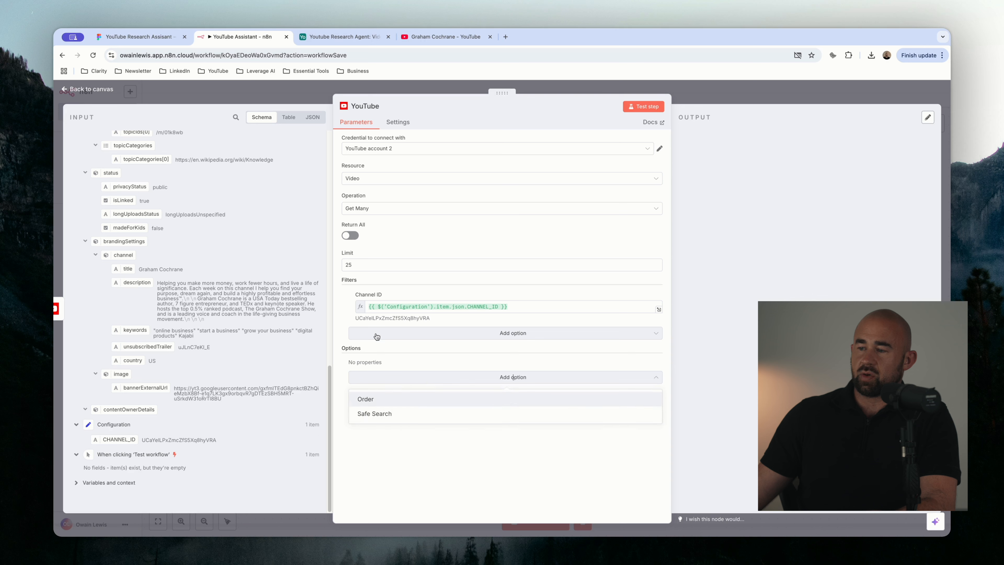
click(365, 399)
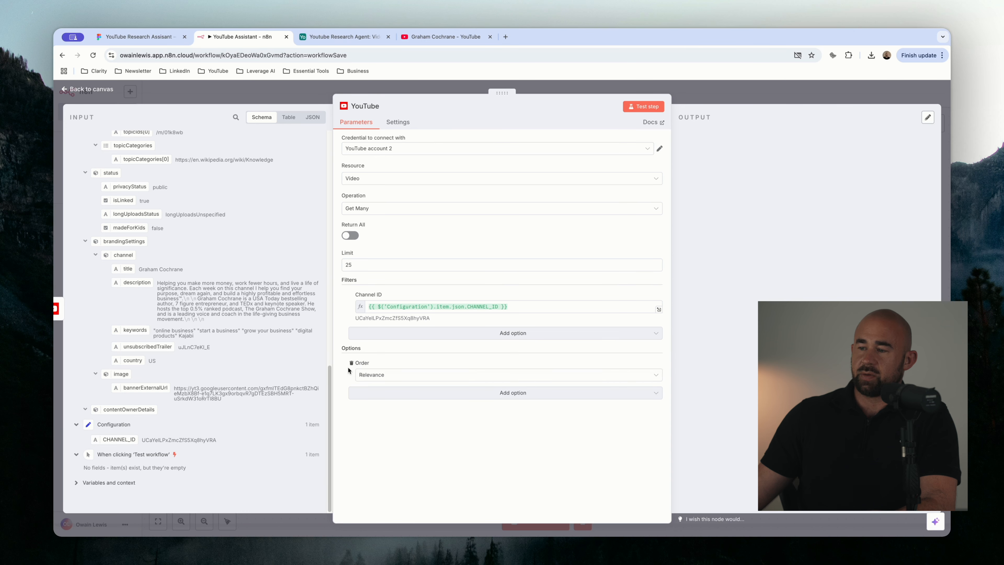
click(393, 374)
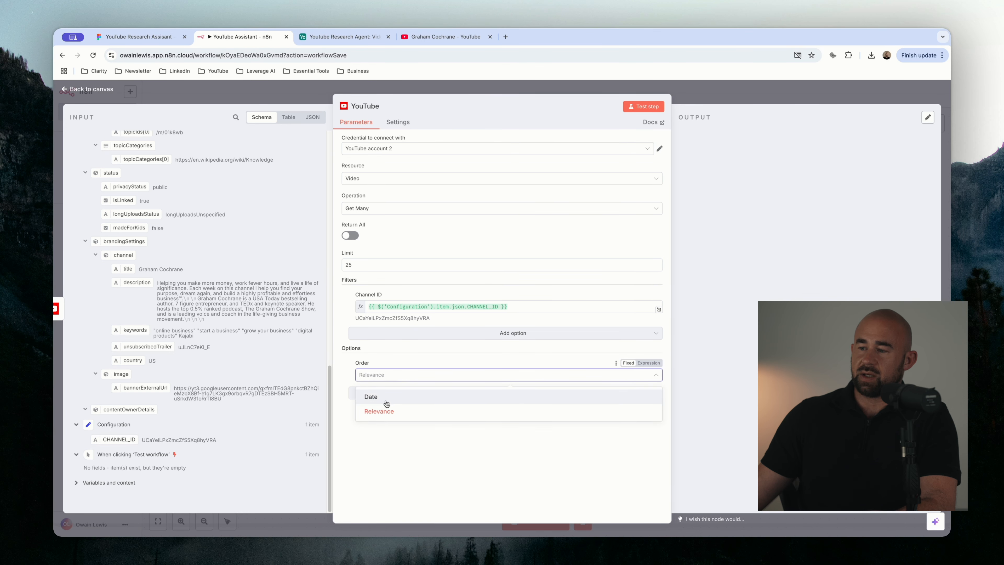
click(386, 401)
click(644, 110)
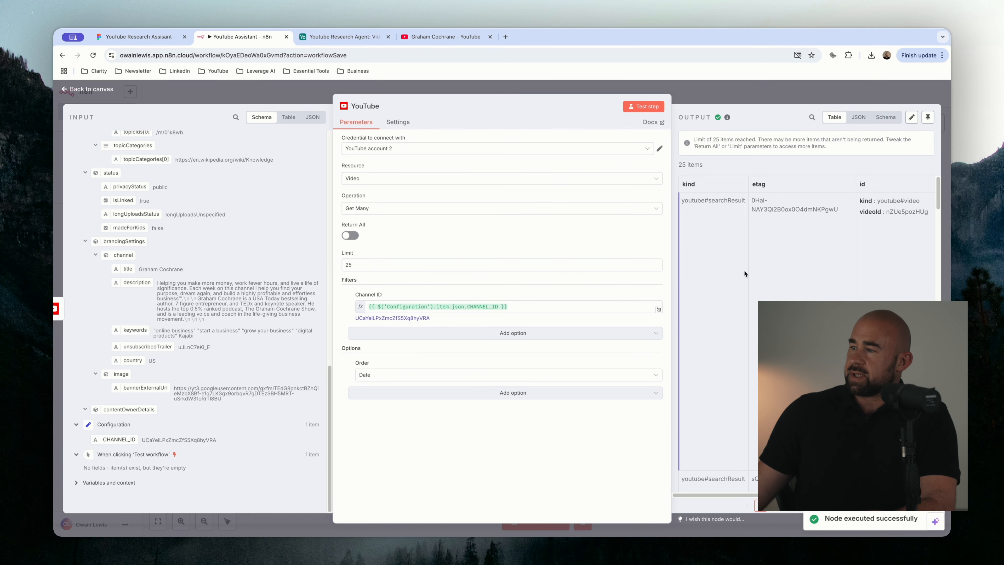
scroll(744, 274, right, 5)
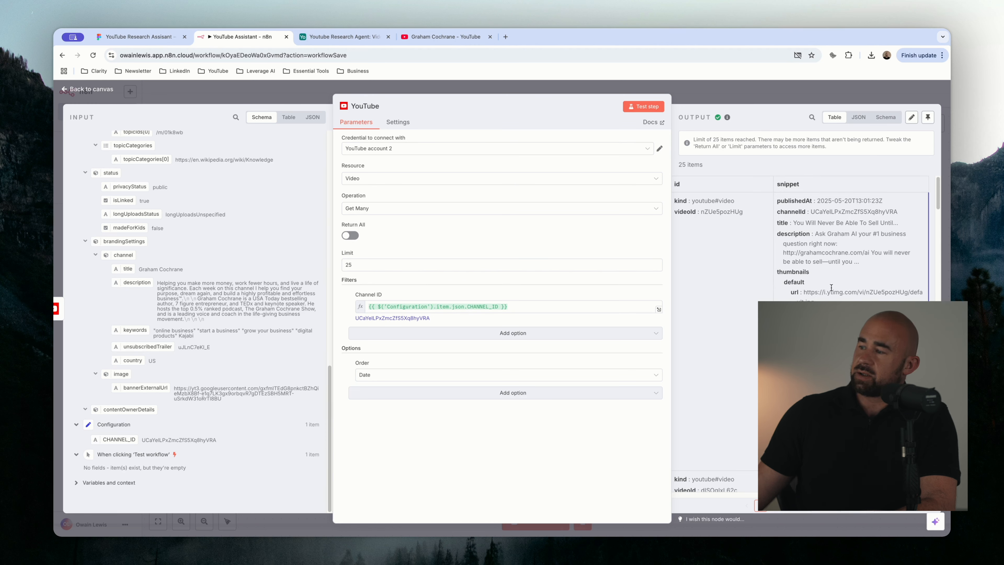
scroll(835, 290, down, 5)
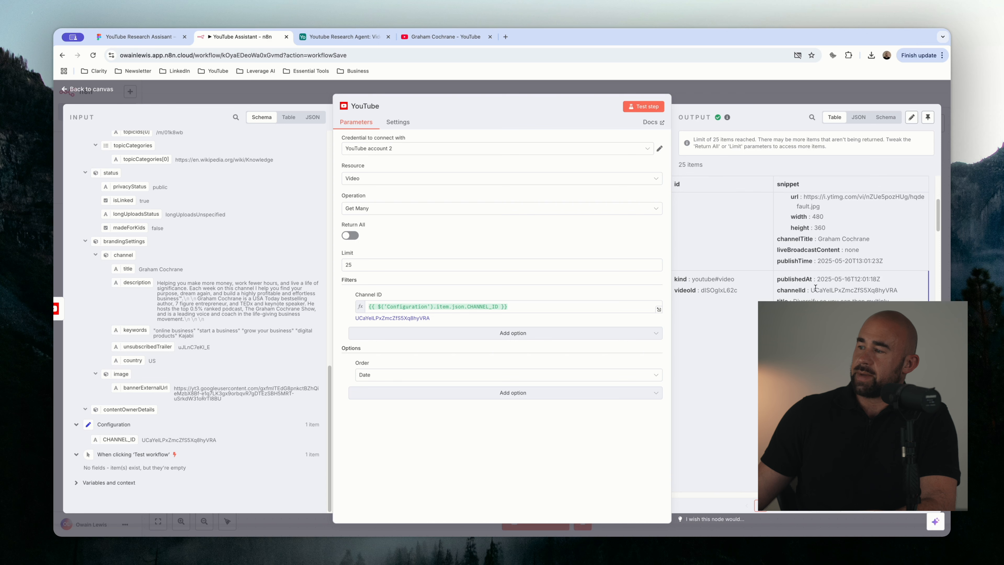
Rename the YouTube node after Get Channel as Get Videos
scroll(798, 245, up, 5)
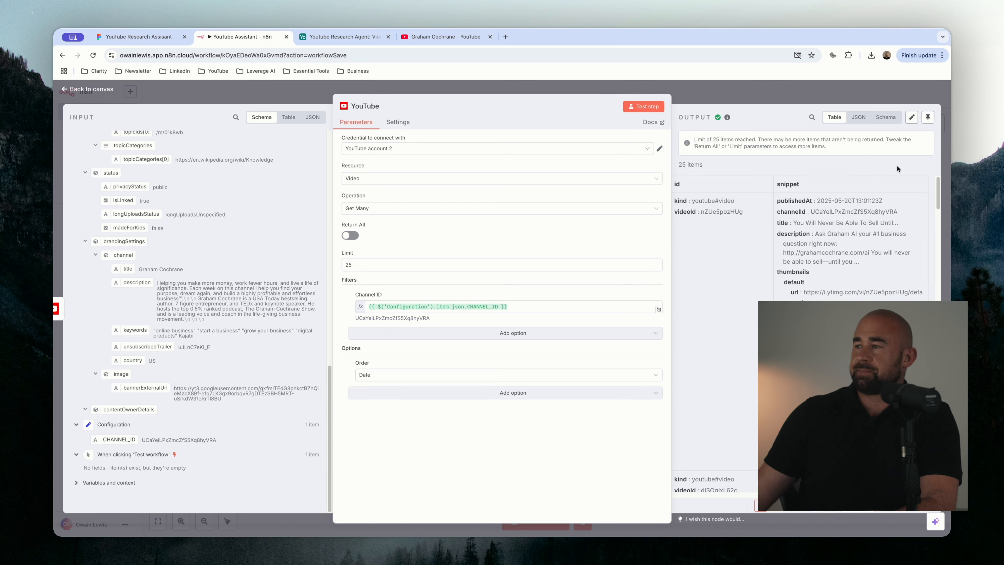
click(717, 95)
right_click(605, 276)
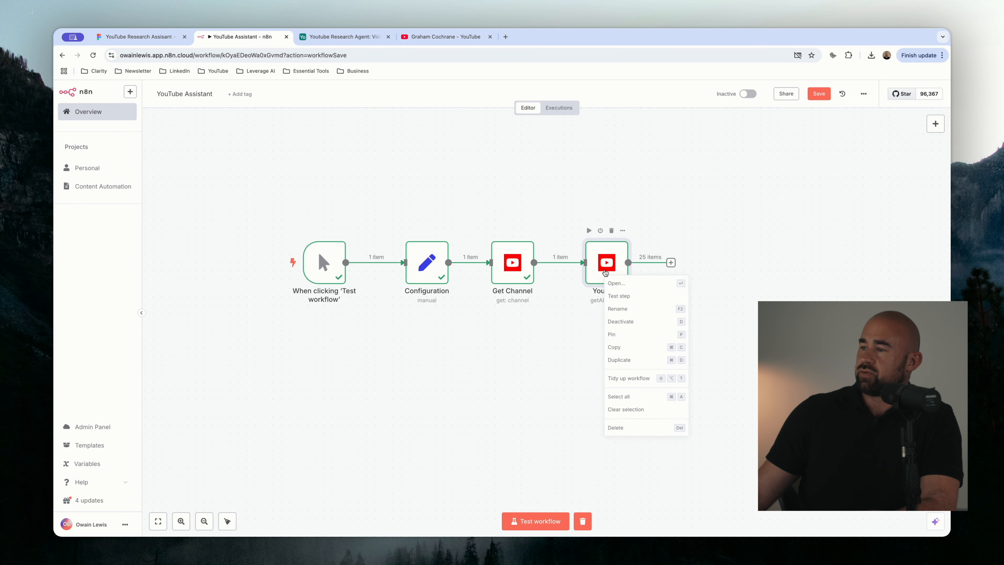
click(646, 308)
text(Get C)
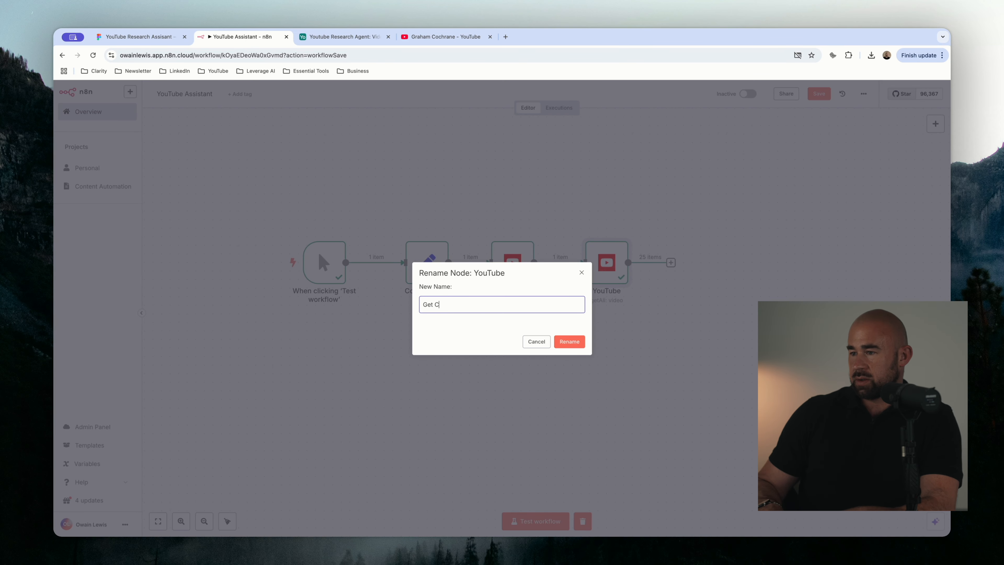
key(BackSpace)
text(Videos)
key(Return)
mouse_move(505, 250)
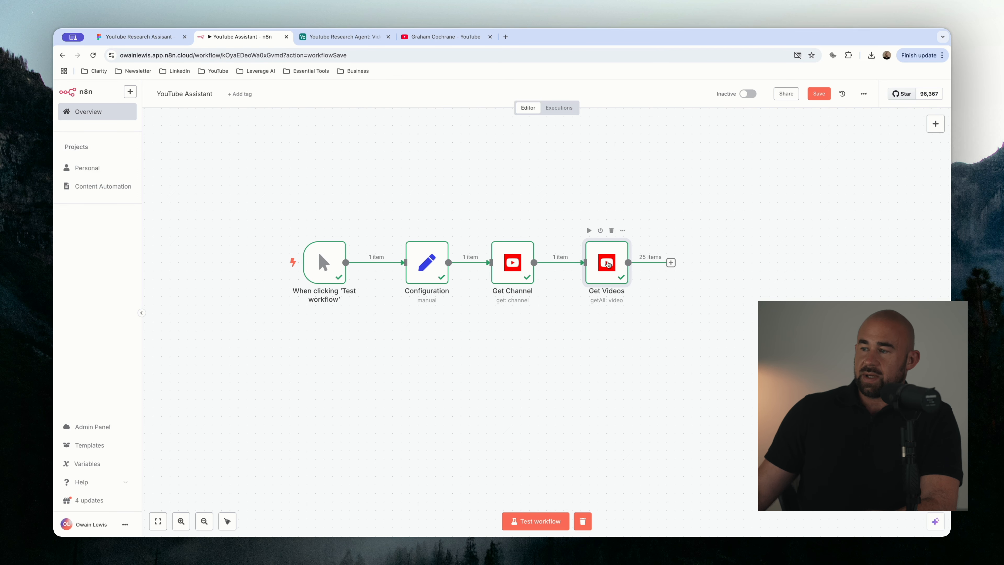
Open the Get Videos node and examine the snippet data returned for the channel's videos
double_click(601, 267)
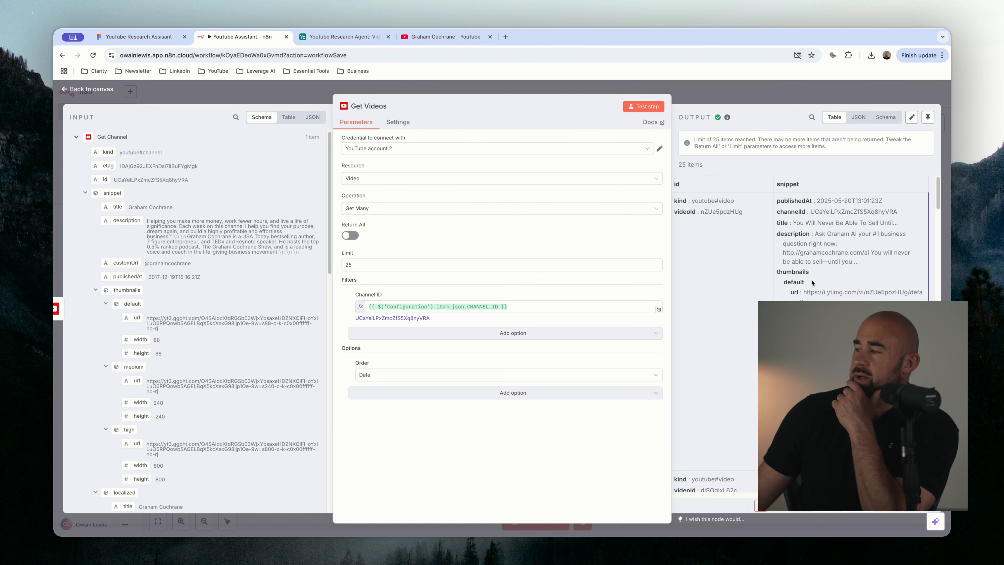
scroll(813, 275, down, 10)
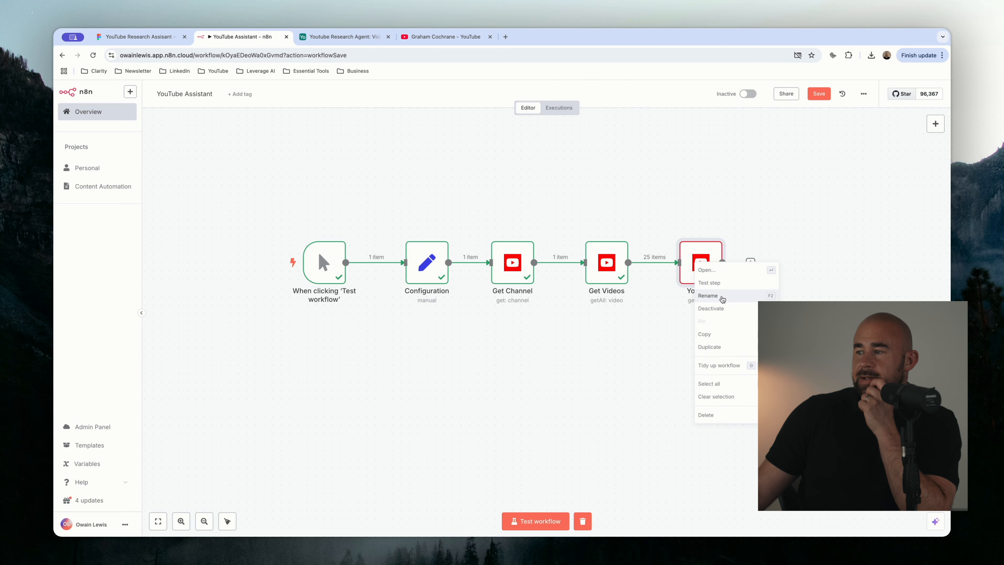
click(628, 384)
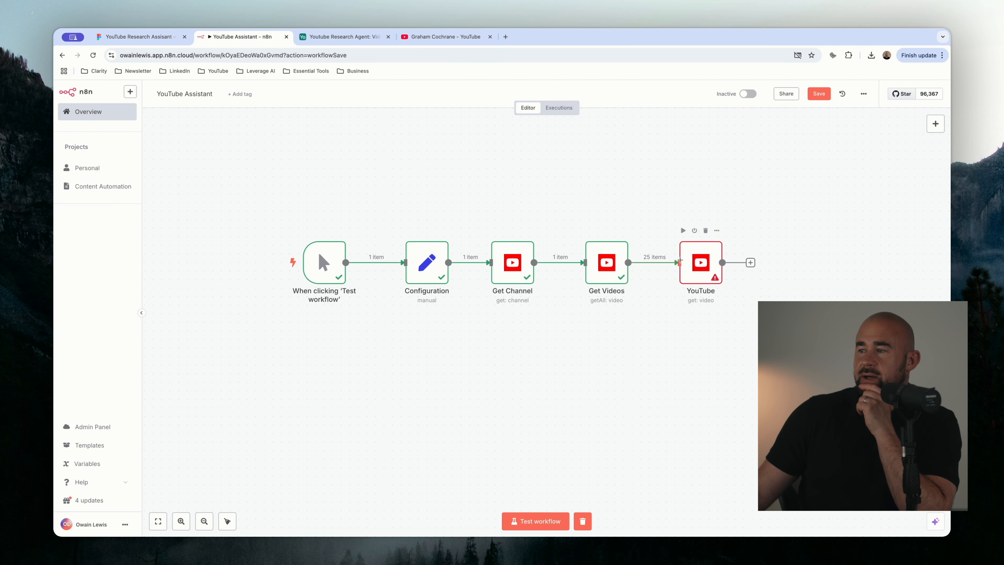
double_click(607, 263)
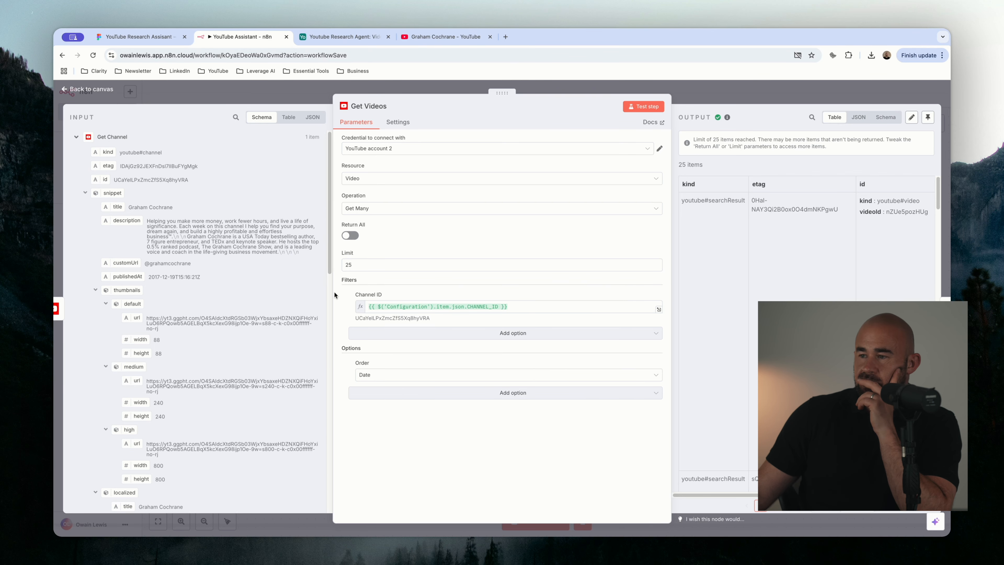
click(301, 95)
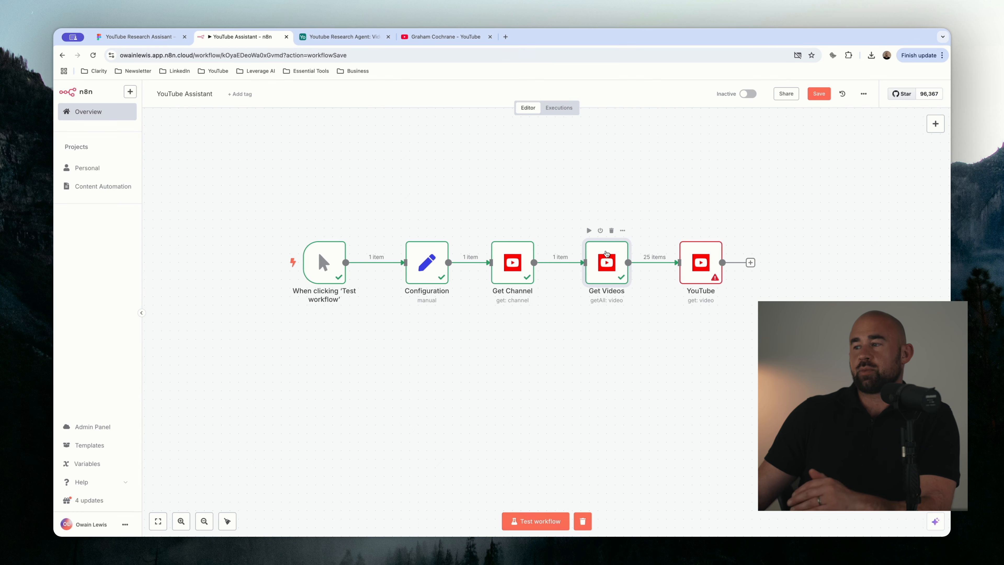
Delete the YouTube node that follows Get Videos
double_click(701, 262)
key(Escape)
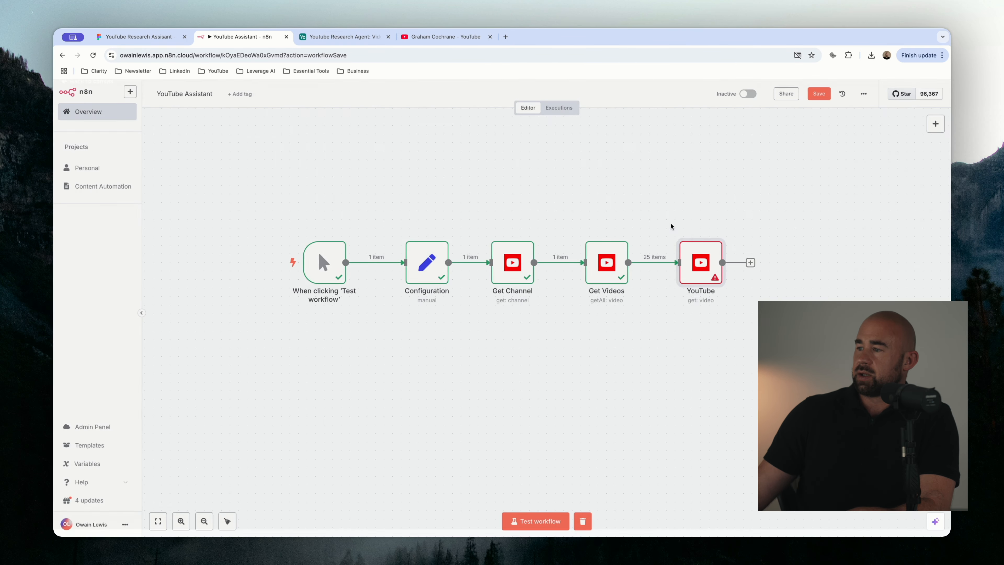
click(704, 230)
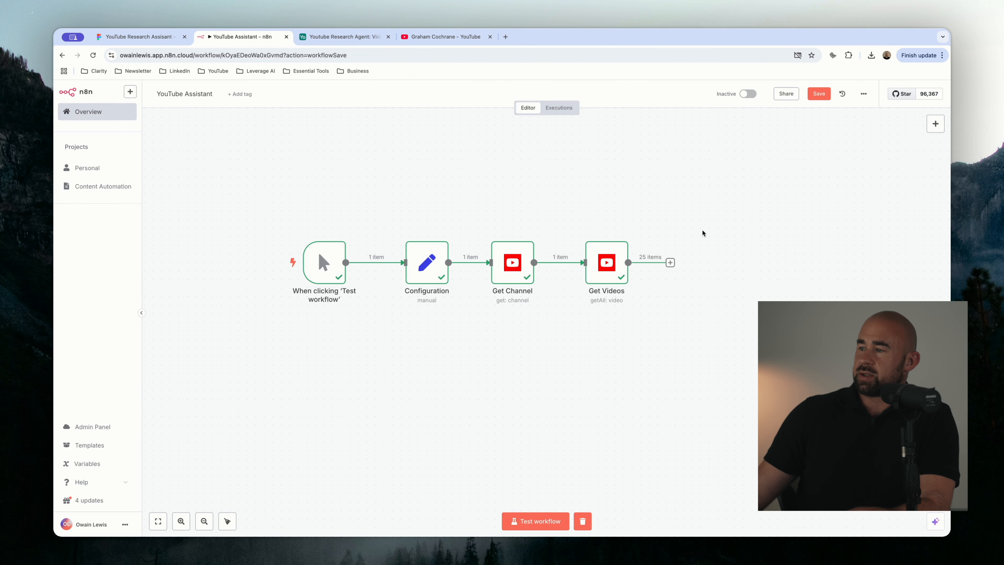
Add a YouTube node after Get Videos with the Video resource and Get operation
click(670, 262)
text(yout)
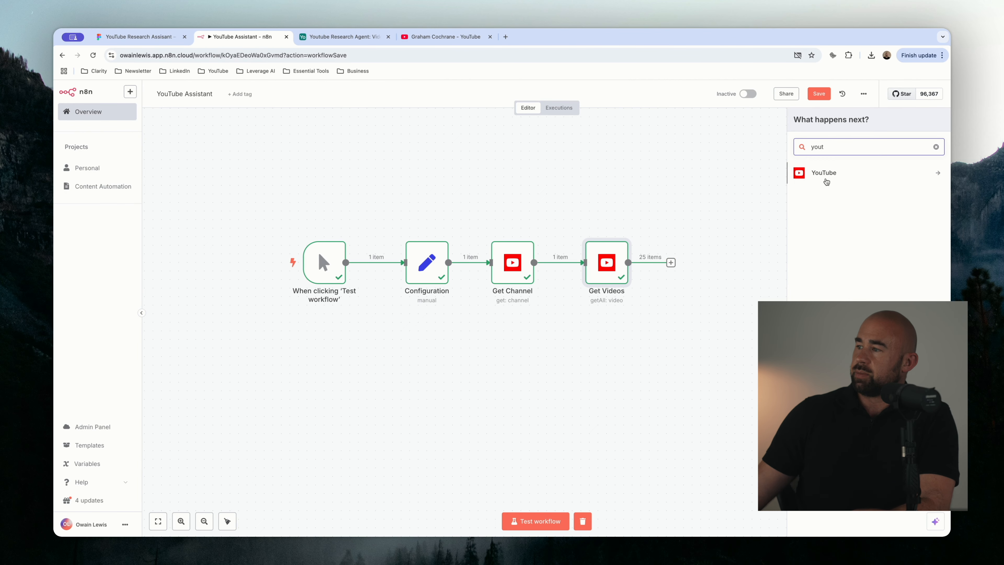
click(825, 172)
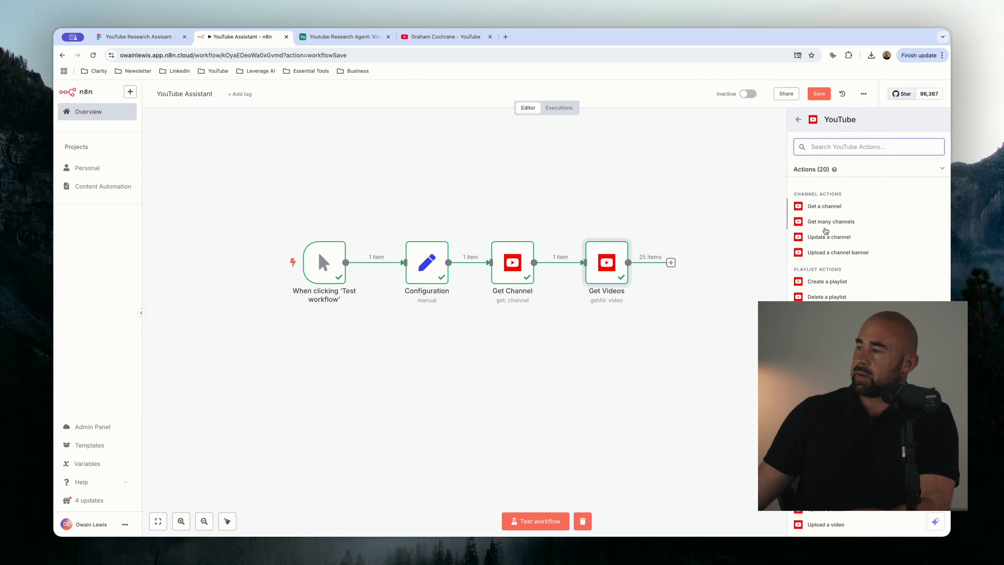
click(821, 463)
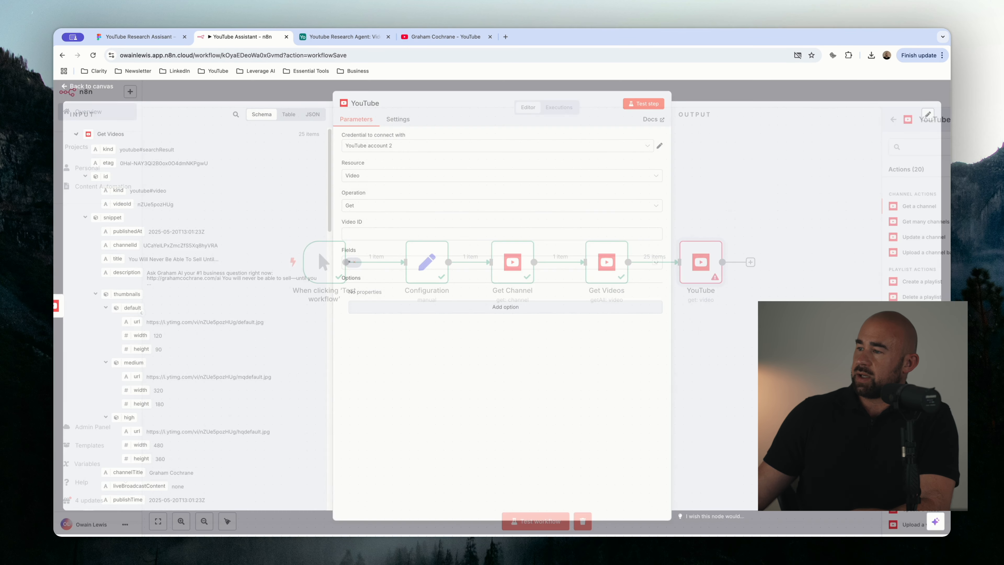
Map the new node's Video ID to the videoId value from Get Videos
click(368, 237)
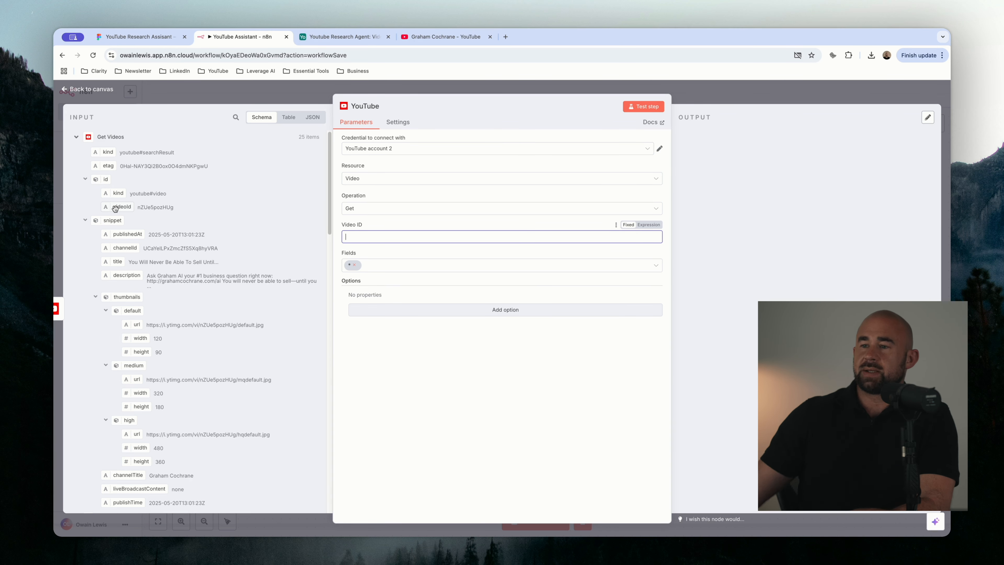
drag(115, 209, 383, 236)
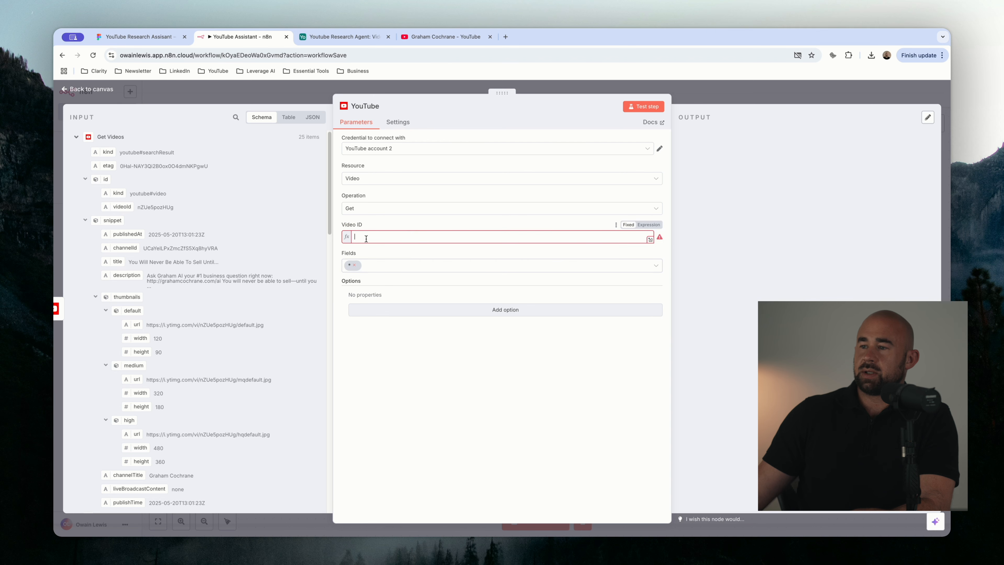
click(369, 364)
Set the video node's returned fields to Statistics only, removing the * option
click(399, 274)
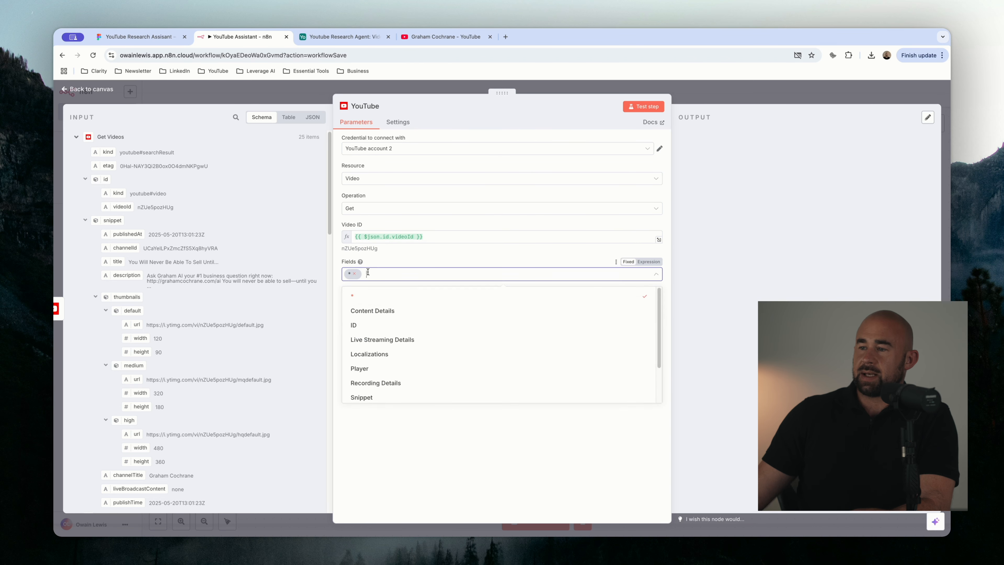
scroll(399, 350, down, 2)
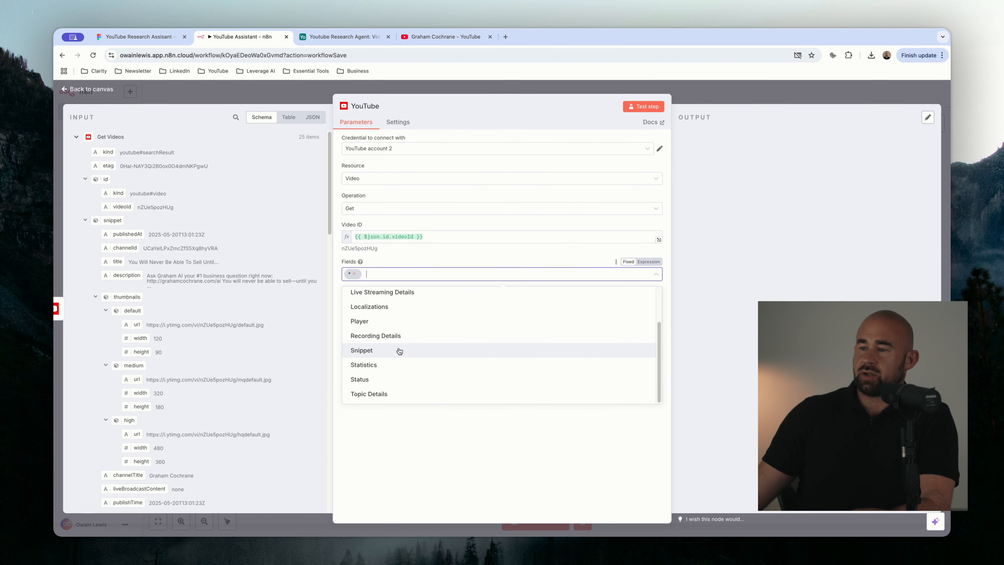
click(377, 365)
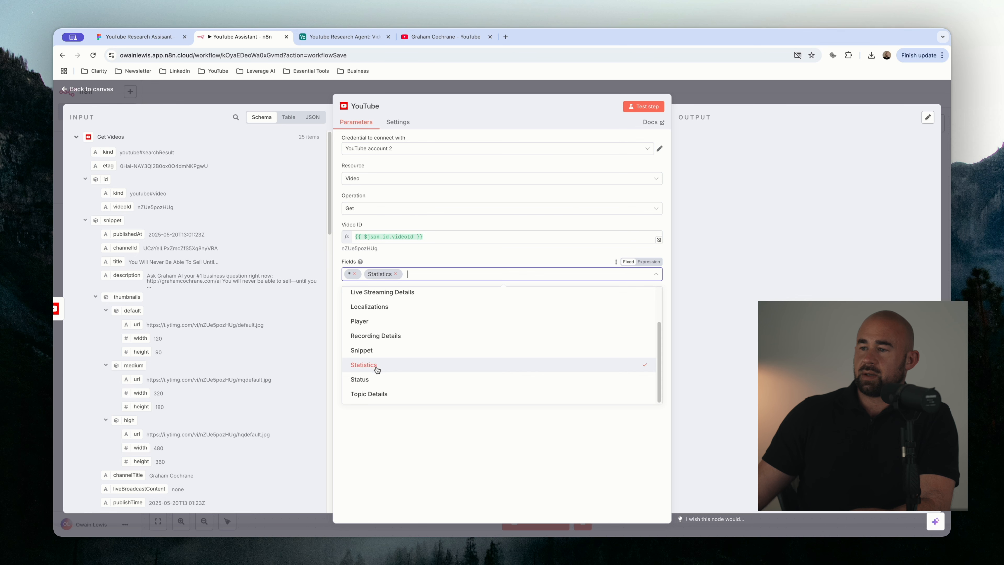
click(354, 273)
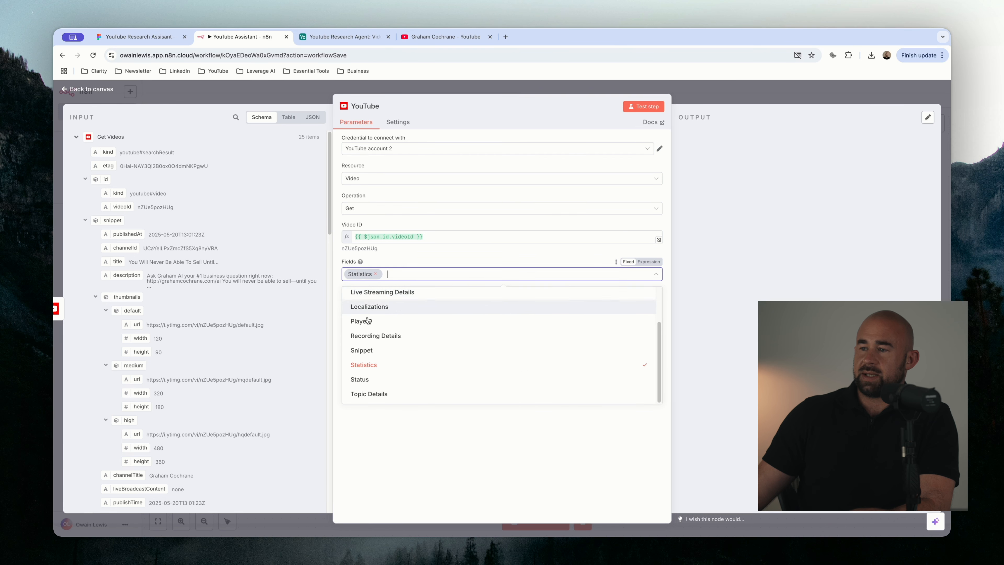
click(364, 463)
Test the video node and review the statistics returned for each video
click(636, 108)
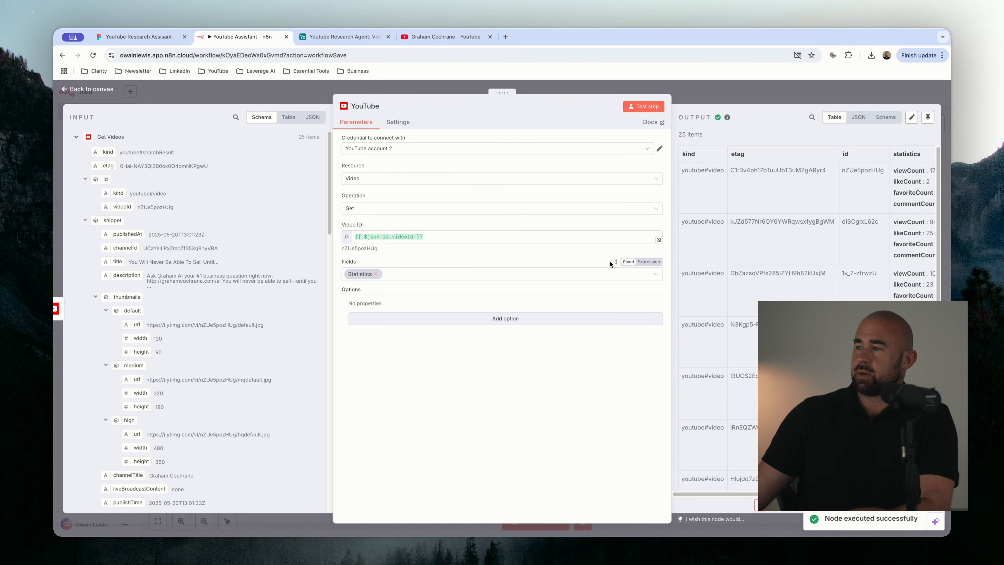
scroll(870, 200, right, 3)
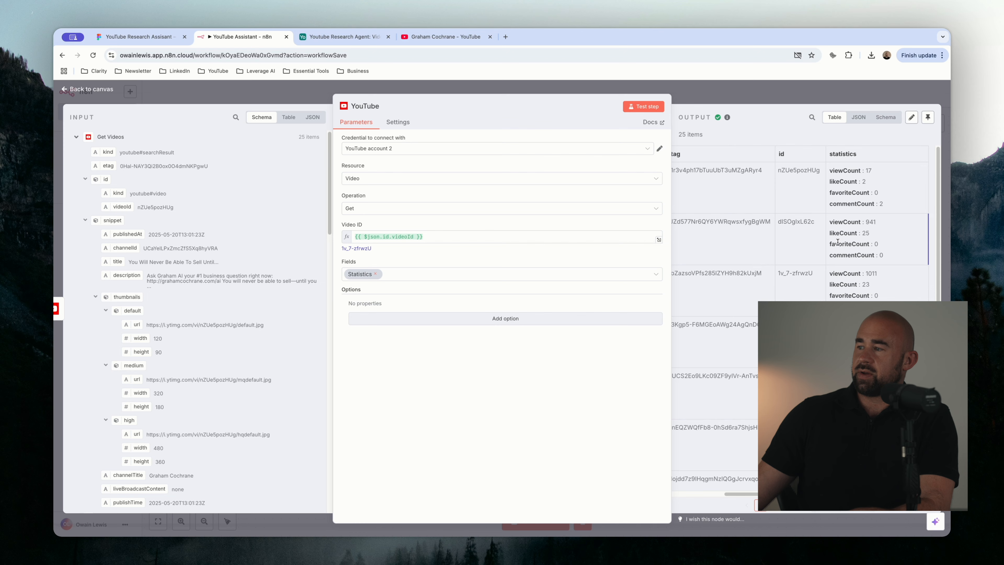
scroll(837, 255, left, 3)
click(701, 97)
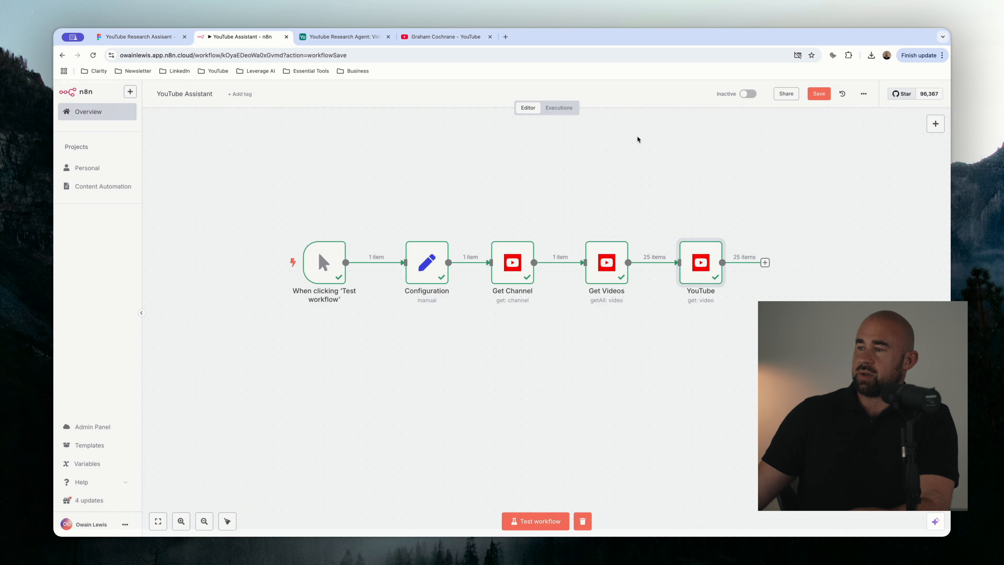
Rename the last YouTube node as Get Video Statistics
right_click(700, 263)
click(711, 300)
text(Get Video Sta)
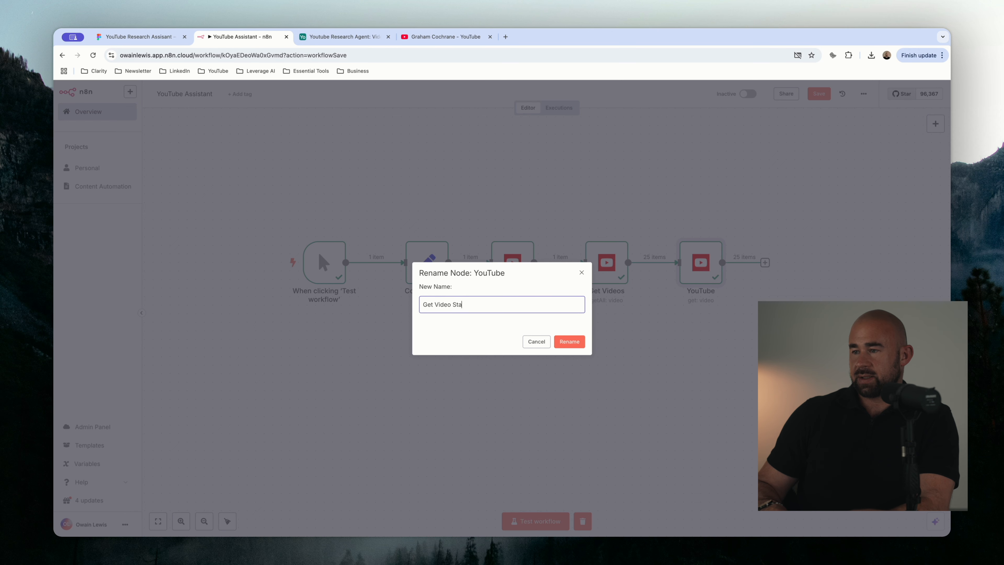
text(tistics)
key(Return)
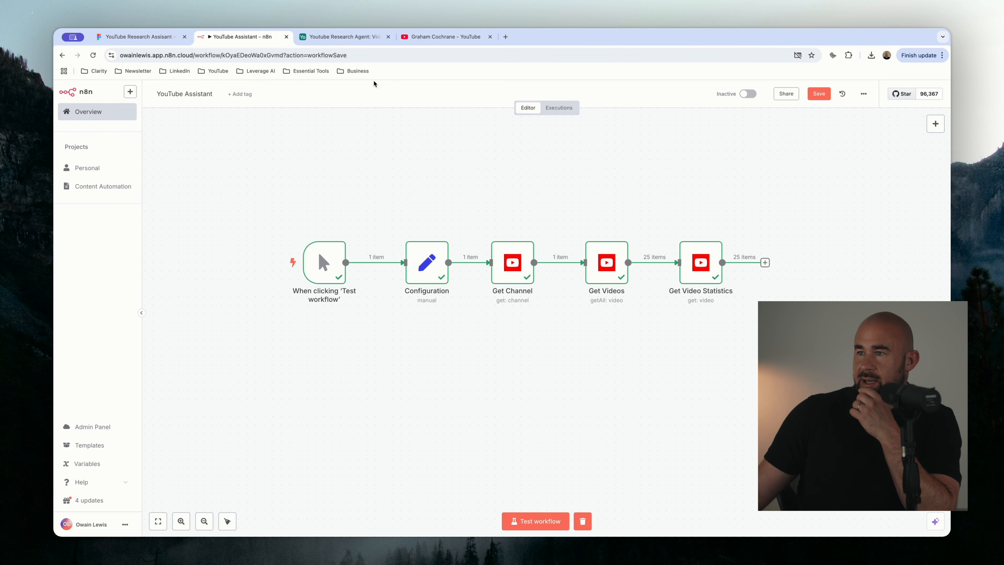
Check the columns of the Airtable Videos table, and add an Airtable Create or Update record node after Get Video Statistics in n8n
click(344, 37)
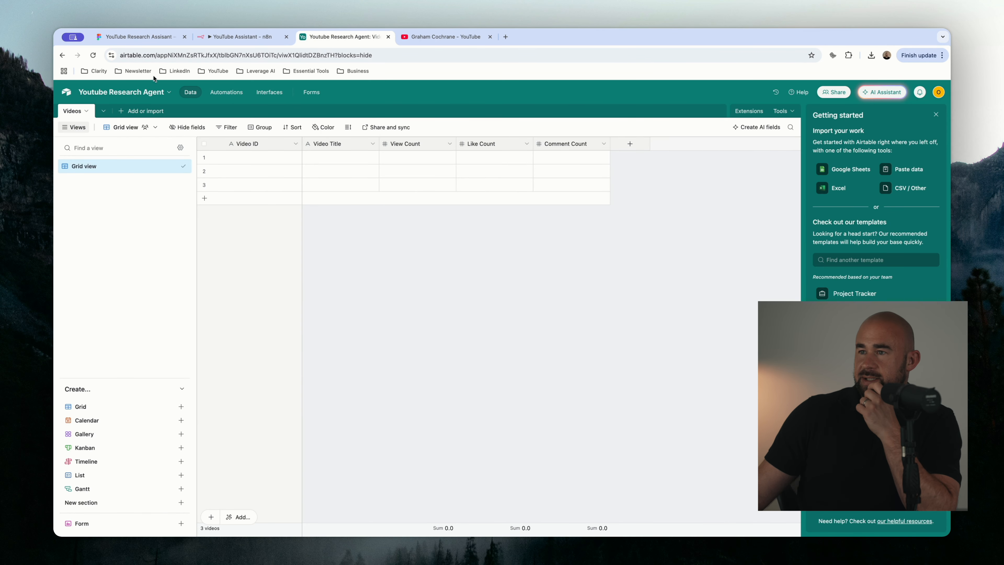
click(214, 39)
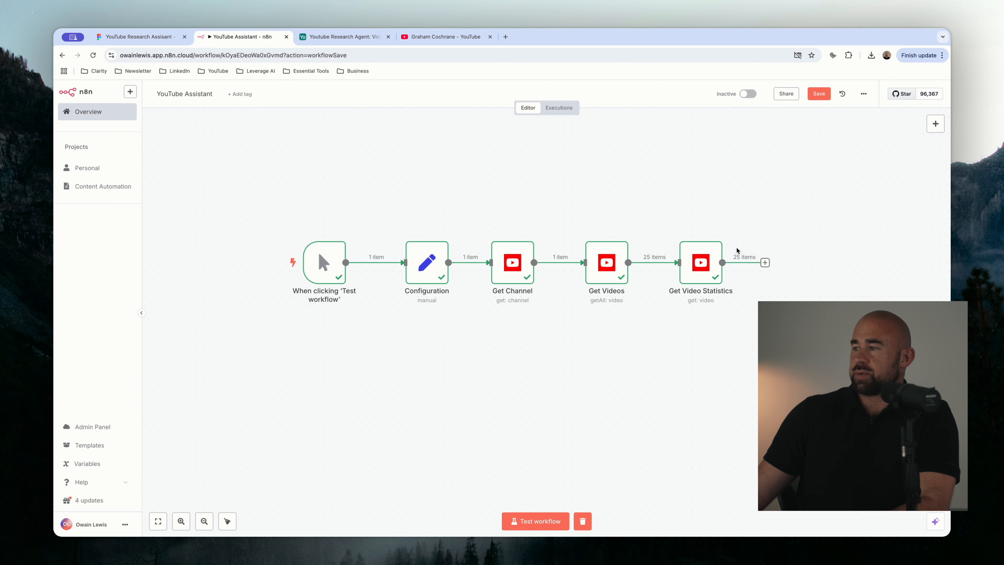
click(765, 263)
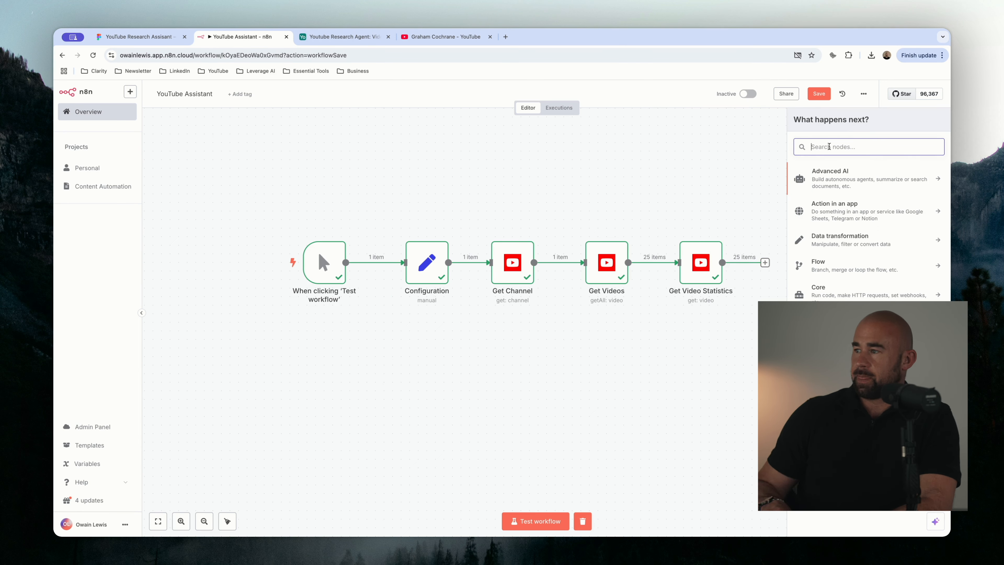
text(air)
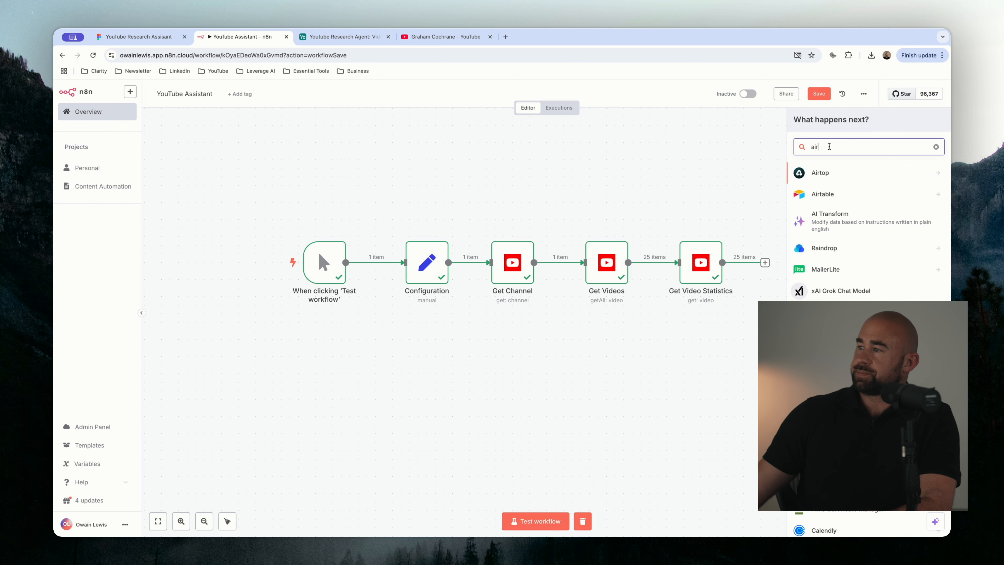
click(828, 196)
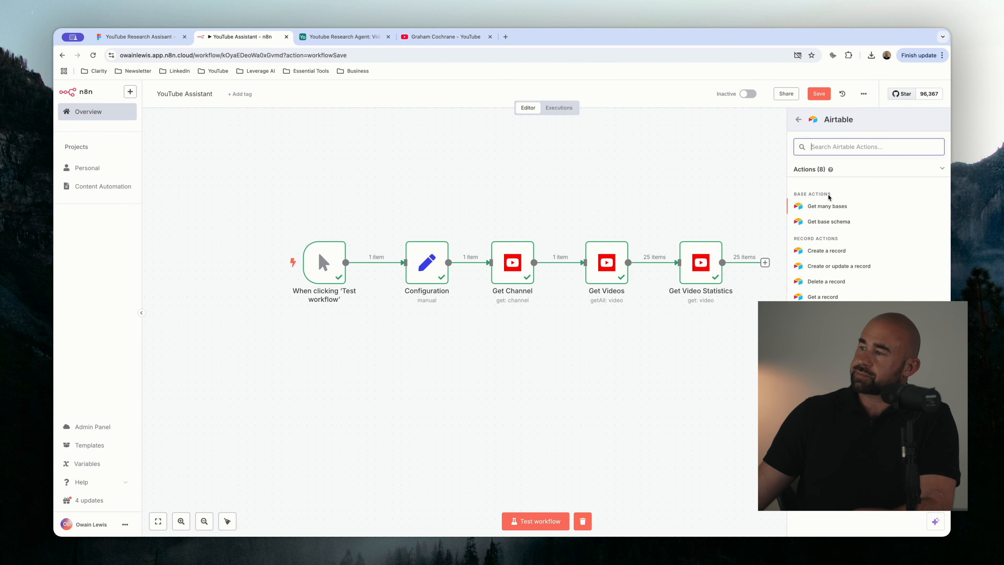
click(822, 268)
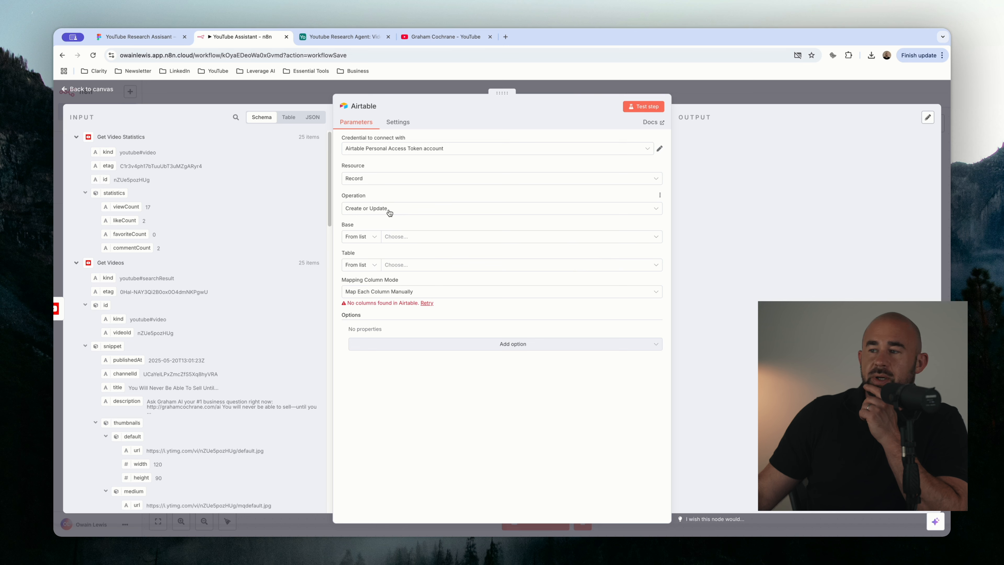
Set the Airtable node's base to Youtube Research Agent and its table to Videos
click(417, 237)
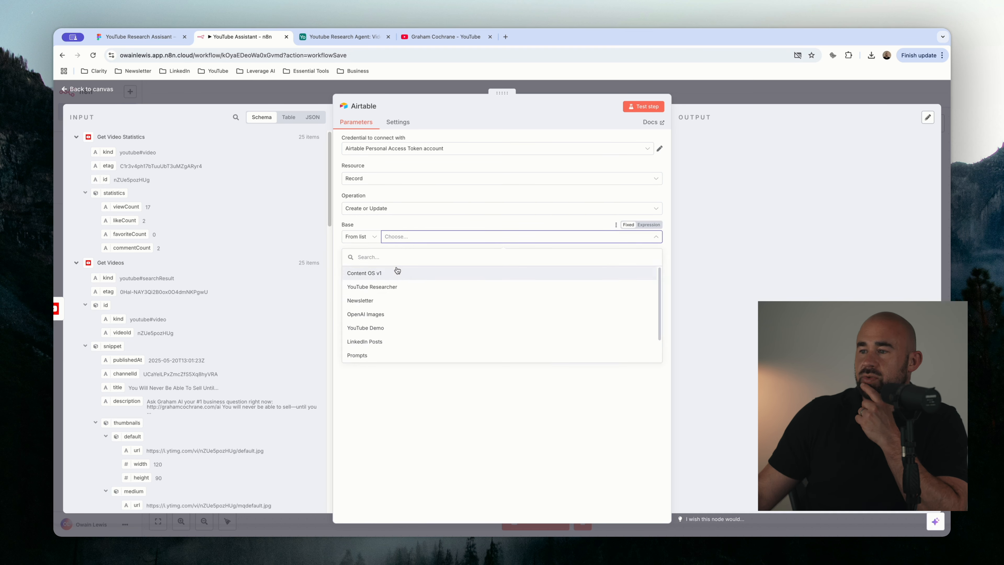
scroll(403, 328, down, 2)
click(400, 355)
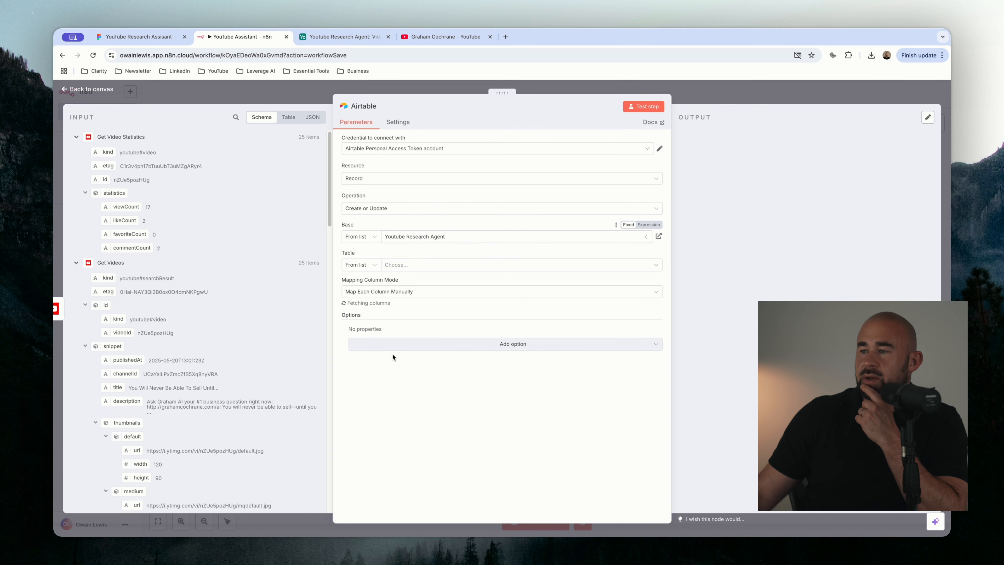
click(397, 264)
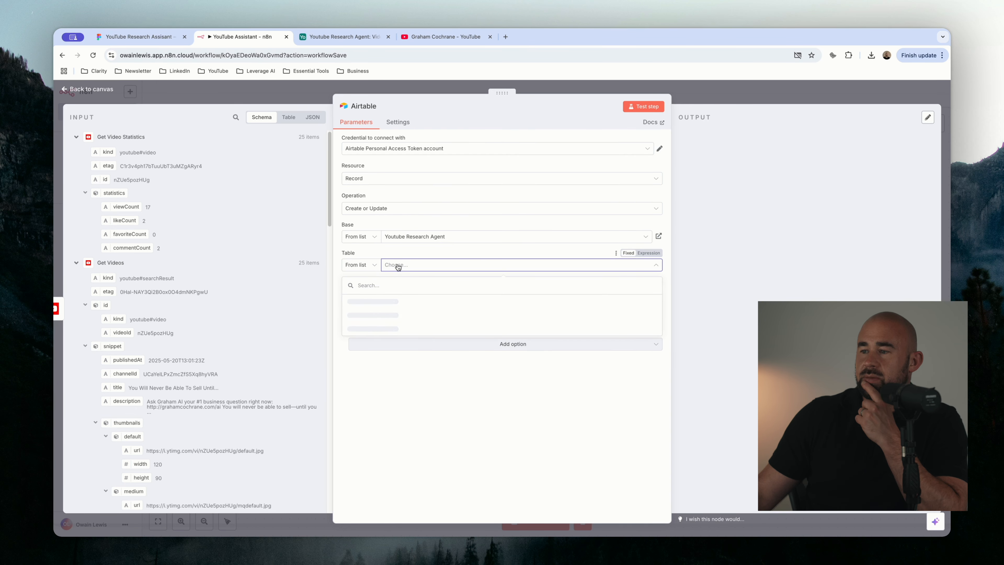
click(366, 303)
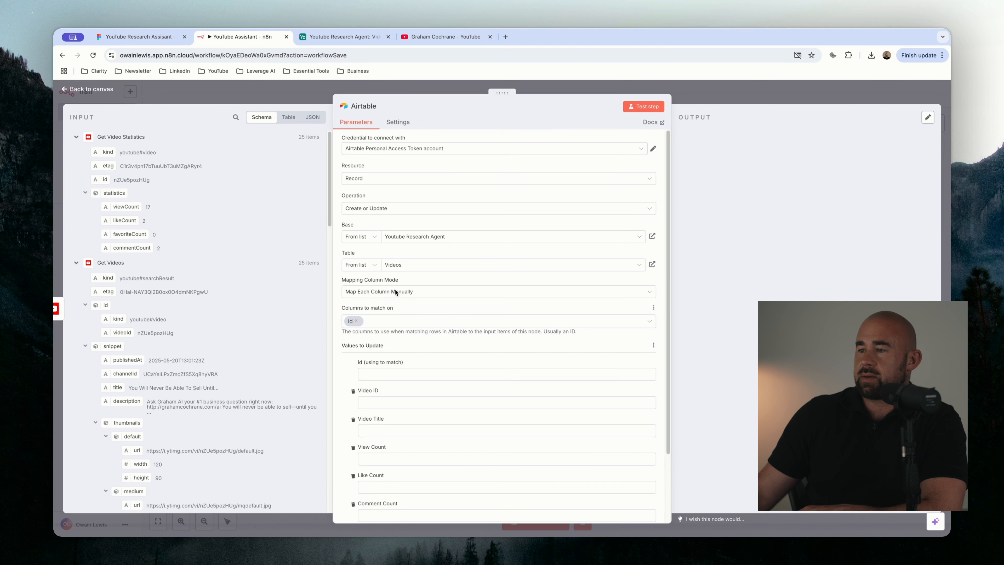
Replace id with Video ID as the Airtable node's column to match on
click(356, 320)
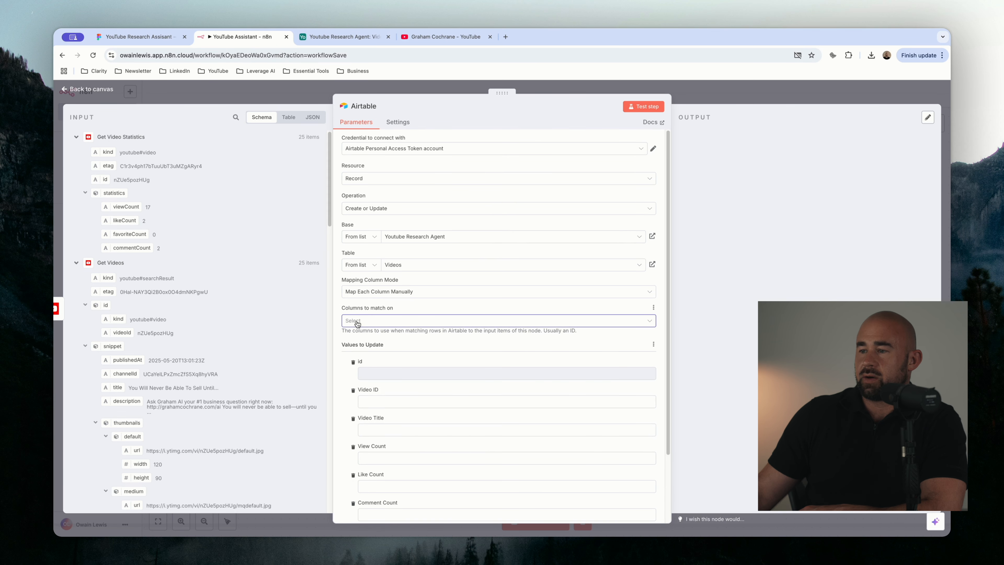
click(358, 321)
click(361, 362)
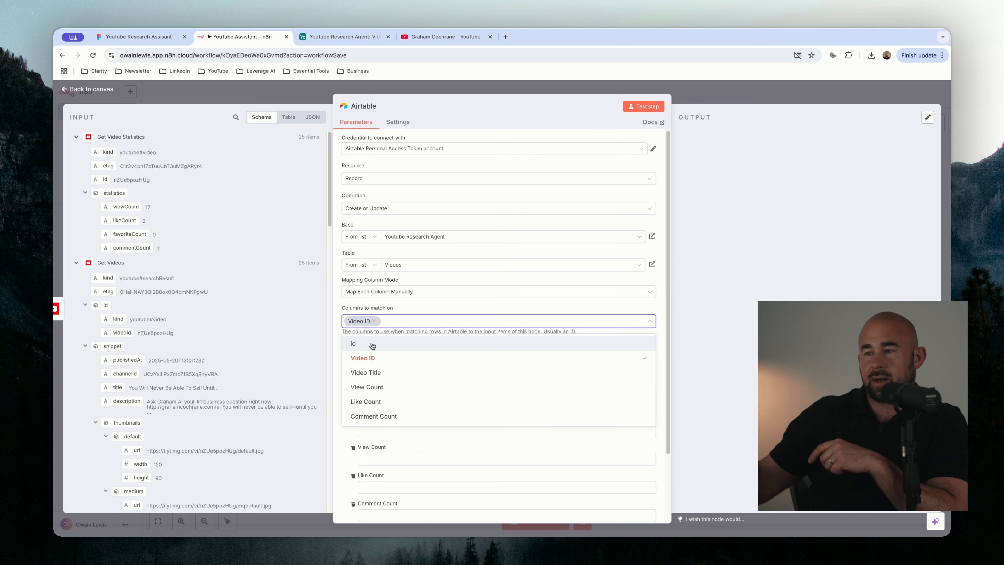
click(411, 309)
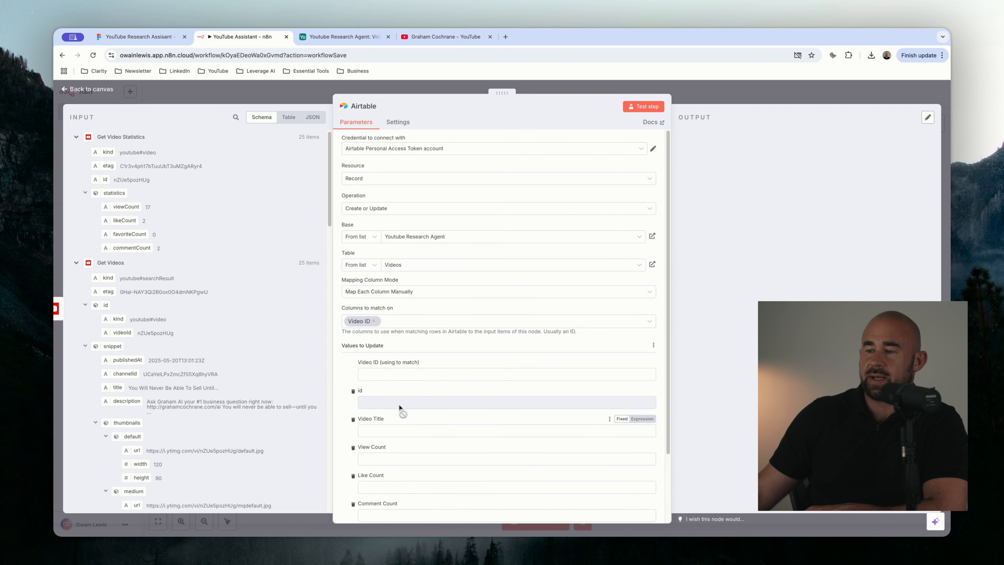
Map the Video Title column to the snippet title from Get Videos
scroll(401, 395, down, 3)
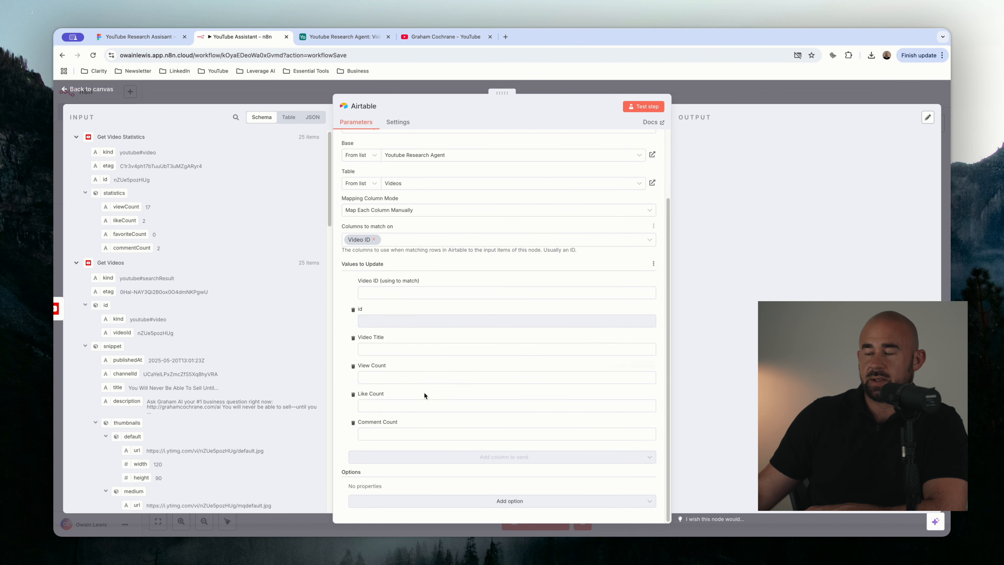
click(410, 349)
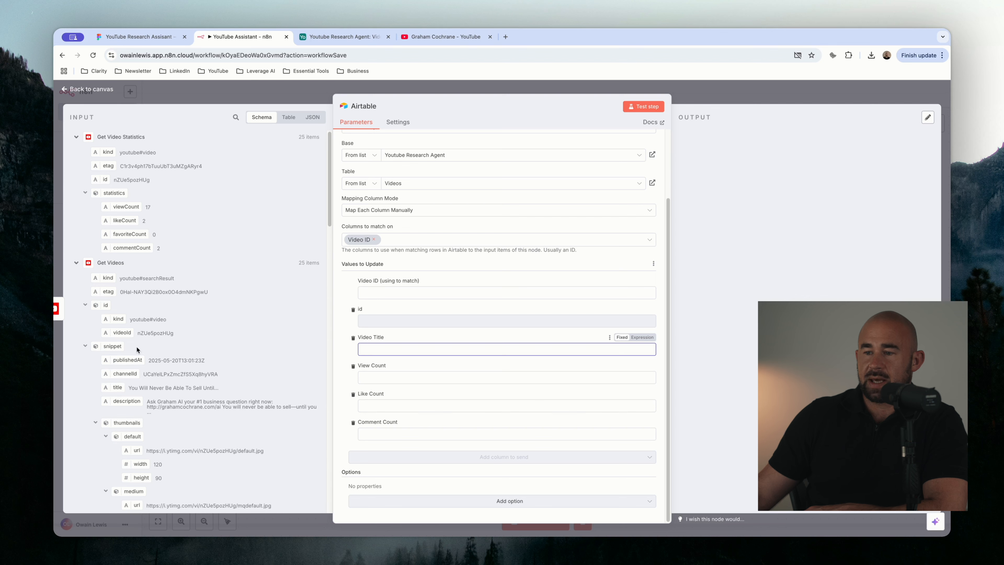
drag(117, 387, 396, 348)
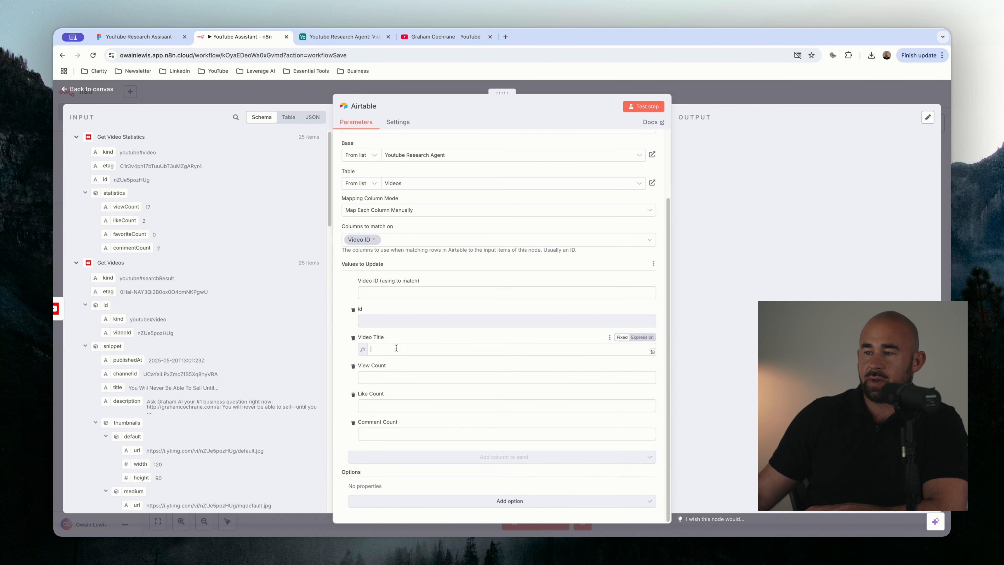
click(334, 397)
Map View Count, Like Count and Comment Count to viewCount, likeCount and commentCount from Get Video Statistics
click(383, 387)
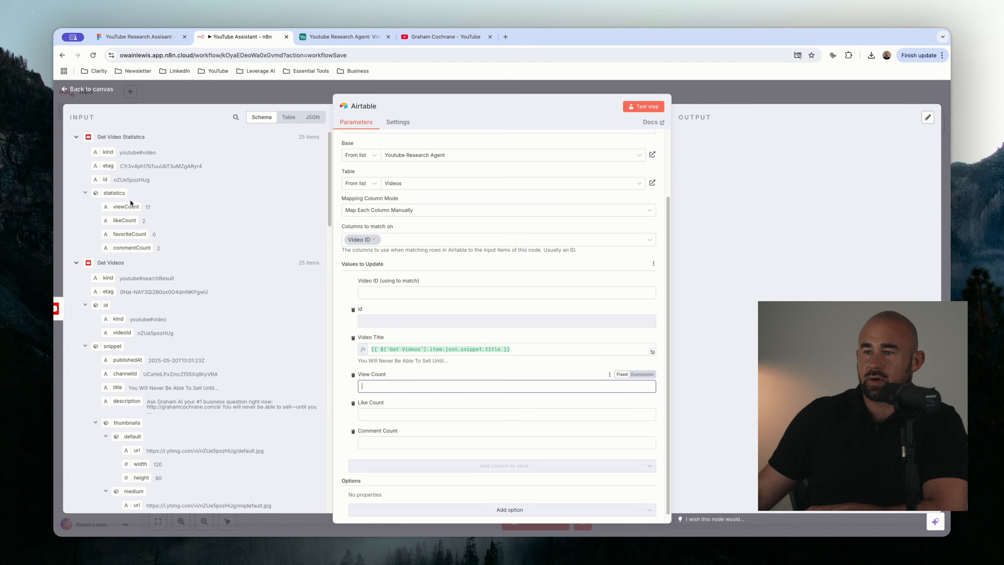
drag(124, 206, 396, 386)
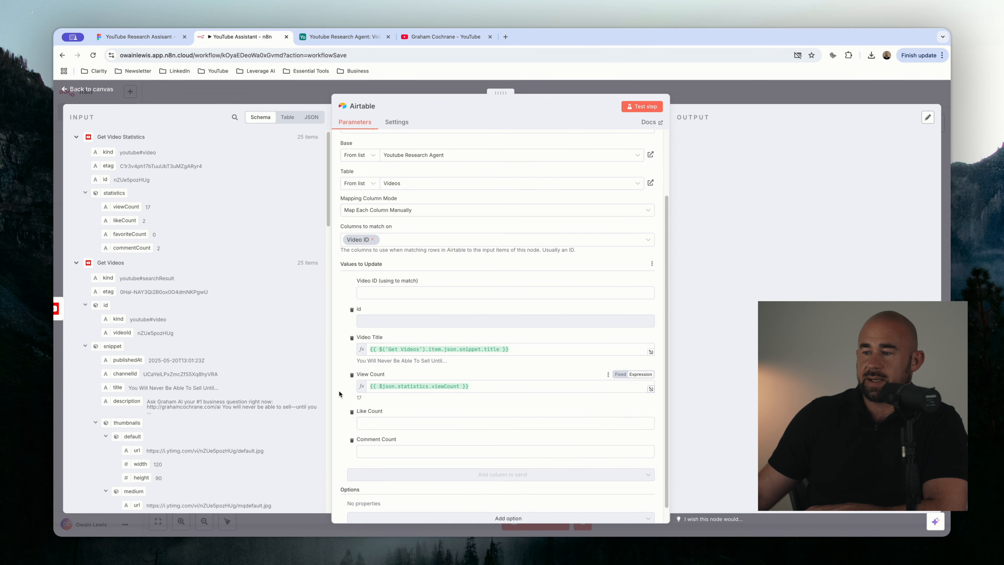
click(382, 423)
drag(123, 226, 379, 423)
click(337, 391)
drag(131, 247, 399, 461)
click(340, 381)
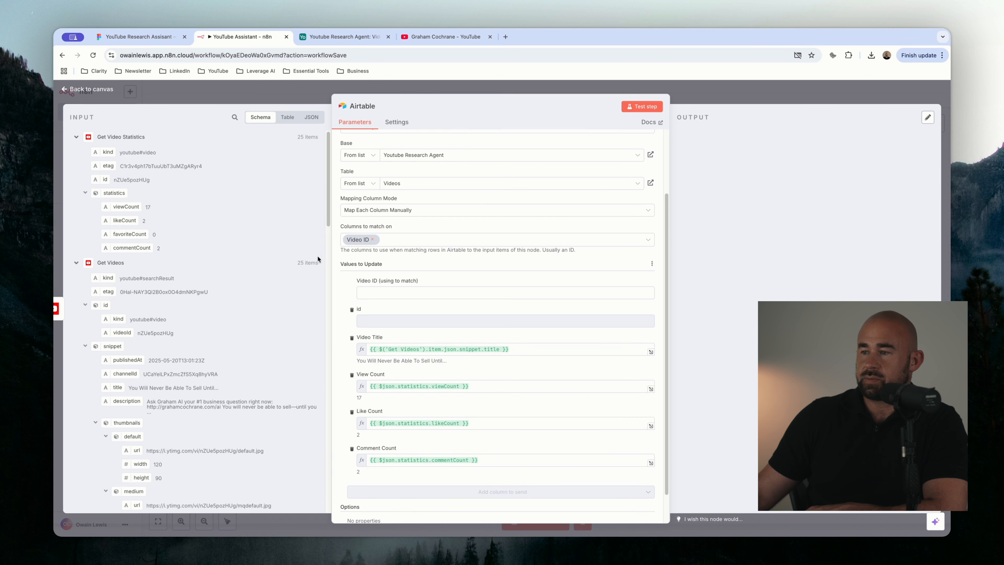
Test the Airtable node, checking the Videos table and the error details returned from Airtable
scroll(342, 293, down, 2)
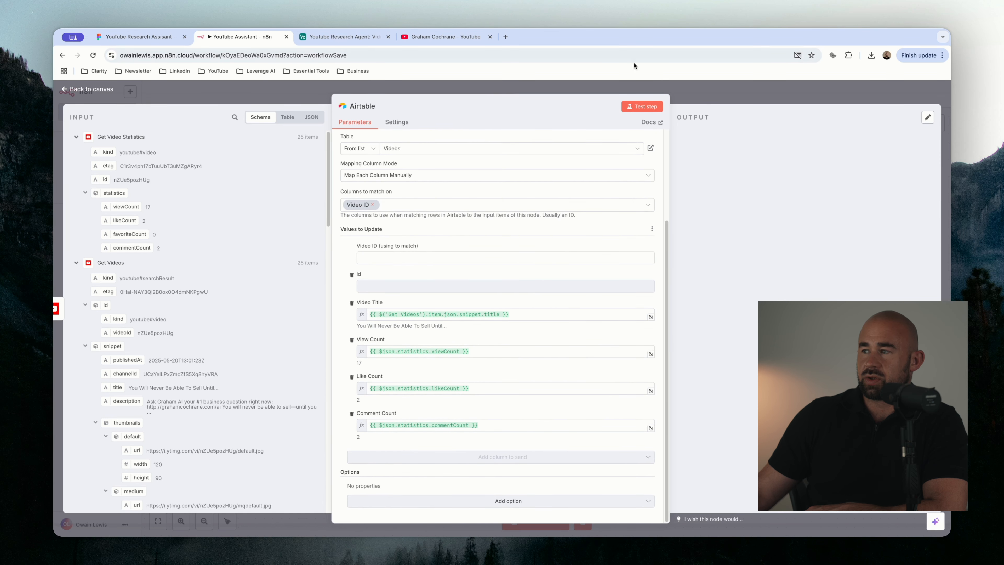
click(639, 108)
click(341, 37)
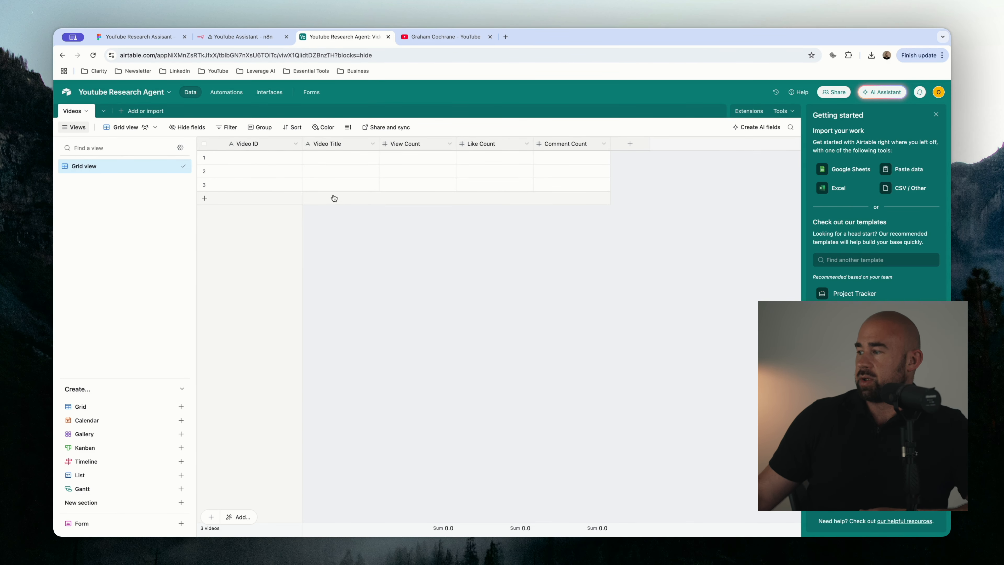
click(243, 36)
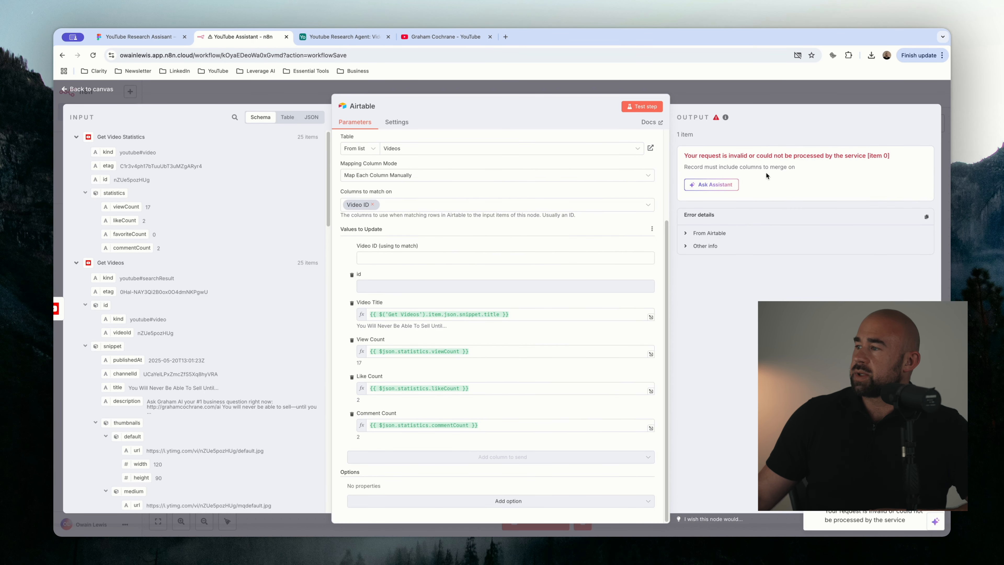
click(687, 234)
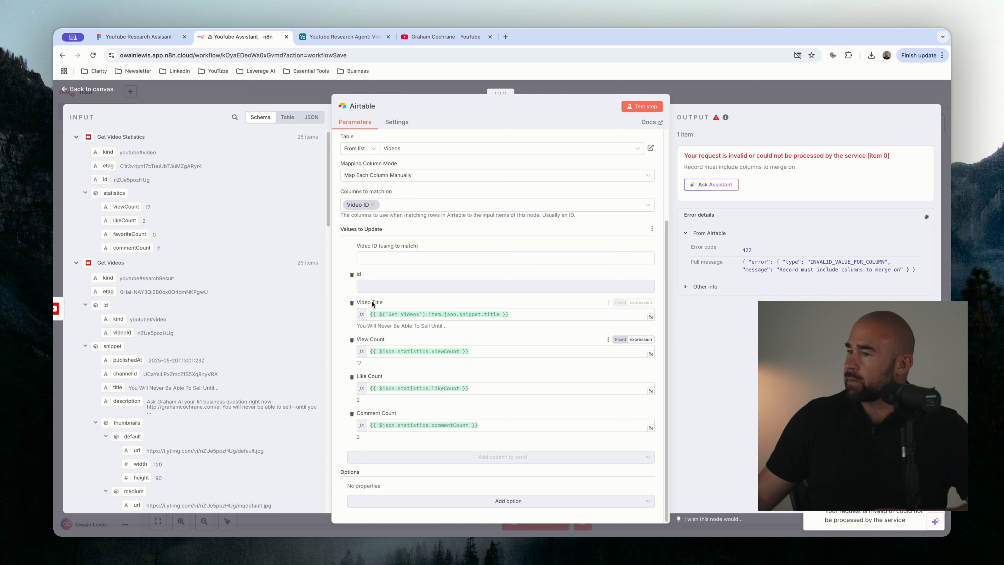
Map the Video ID matching column to the id from Get Video Statistics and test the Airtable node again
click(378, 261)
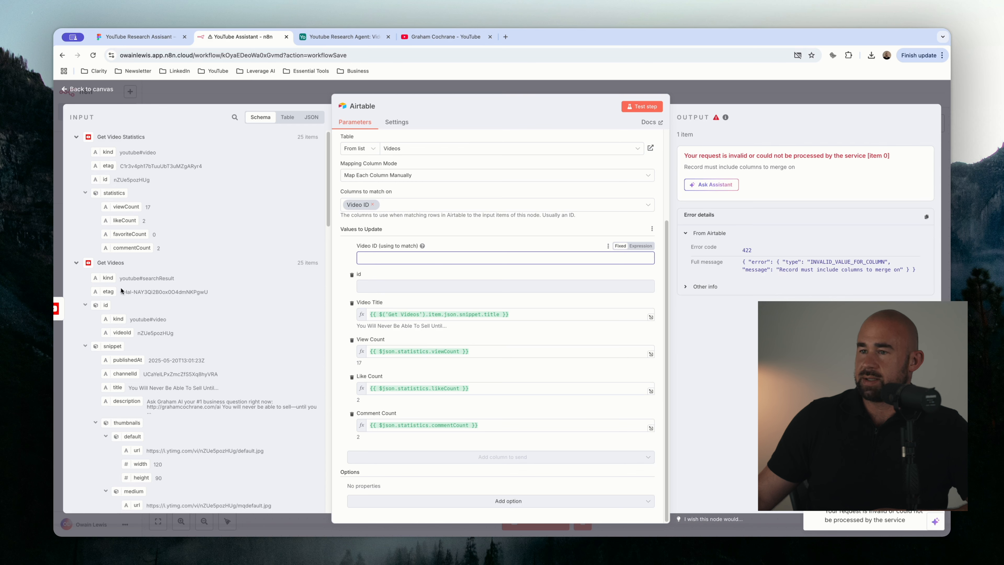
drag(100, 180, 385, 258)
click(336, 250)
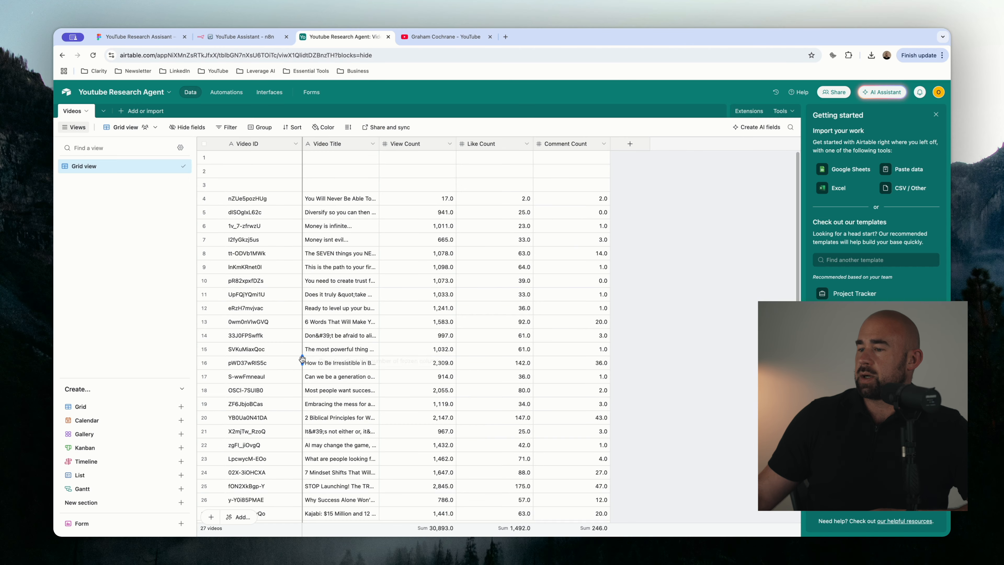
Review the imported rows in Airtable's Videos table and delete the three empty records above them
scroll(303, 358, down, 3)
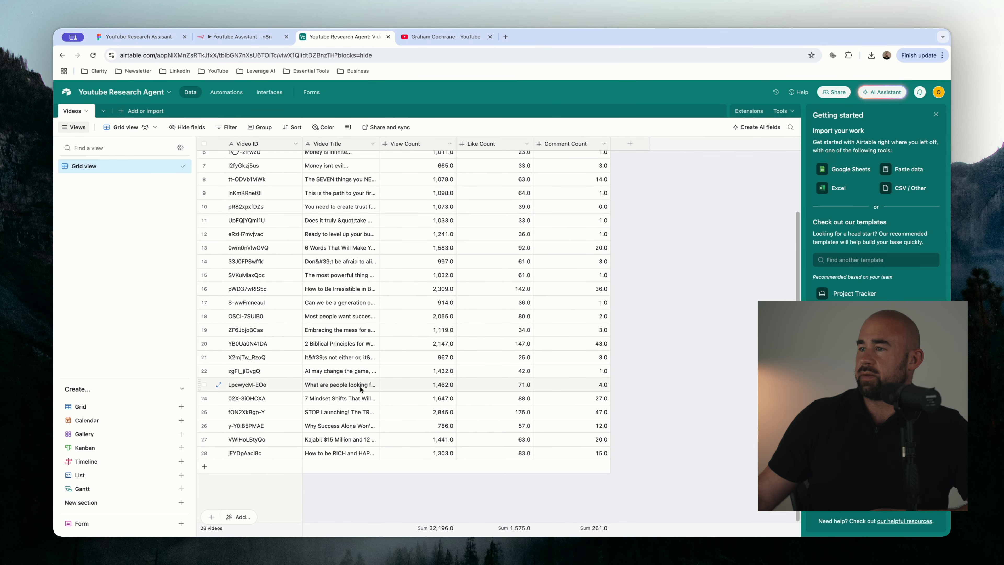
scroll(360, 389, up, 3)
click(204, 184)
right_click(248, 148)
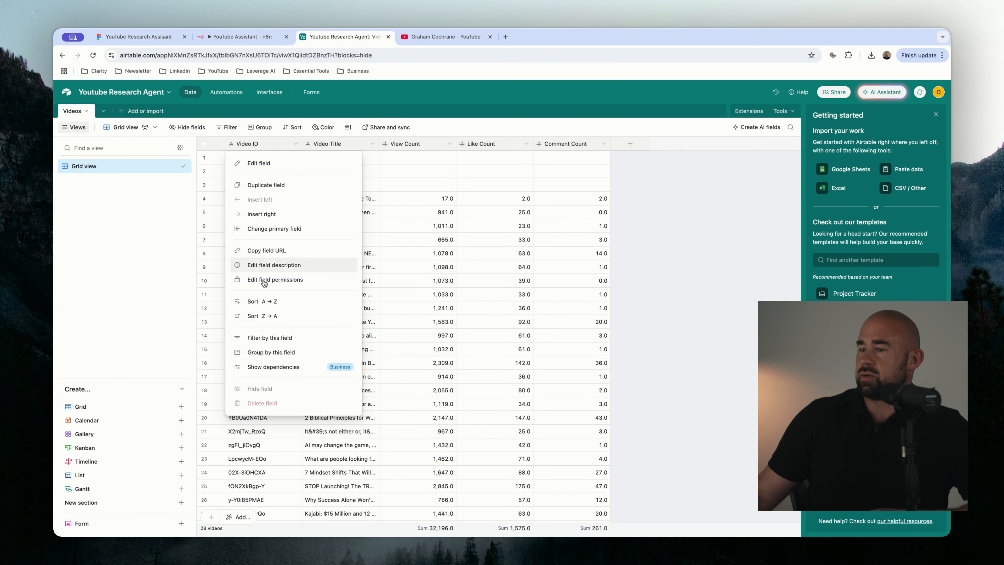
click(204, 161)
click(204, 158)
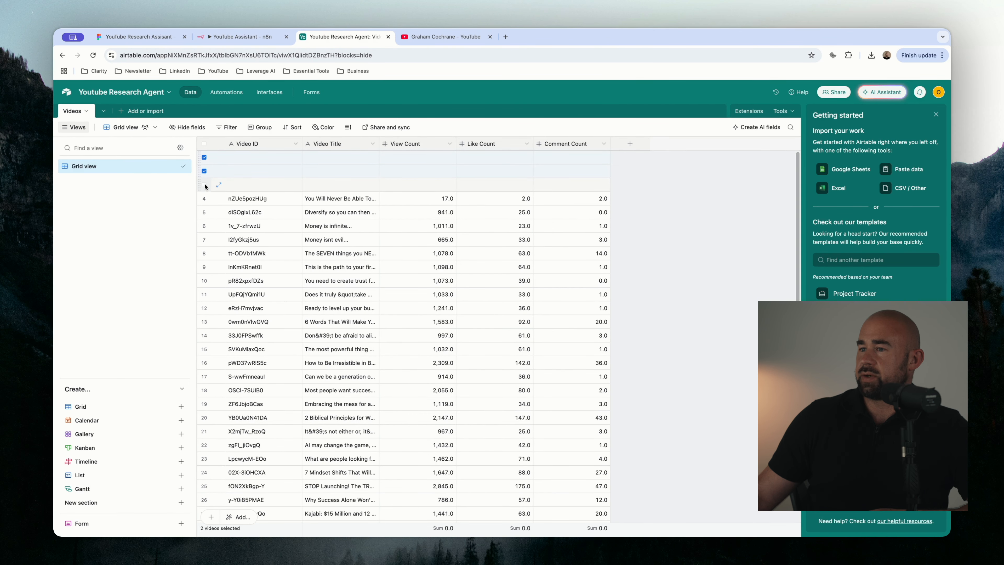
right_click(242, 180)
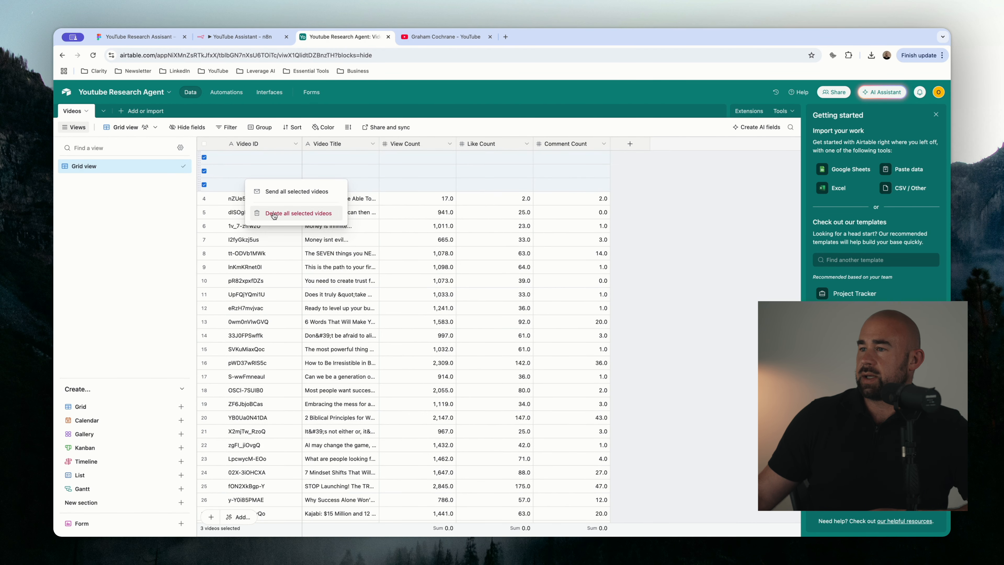
click(270, 217)
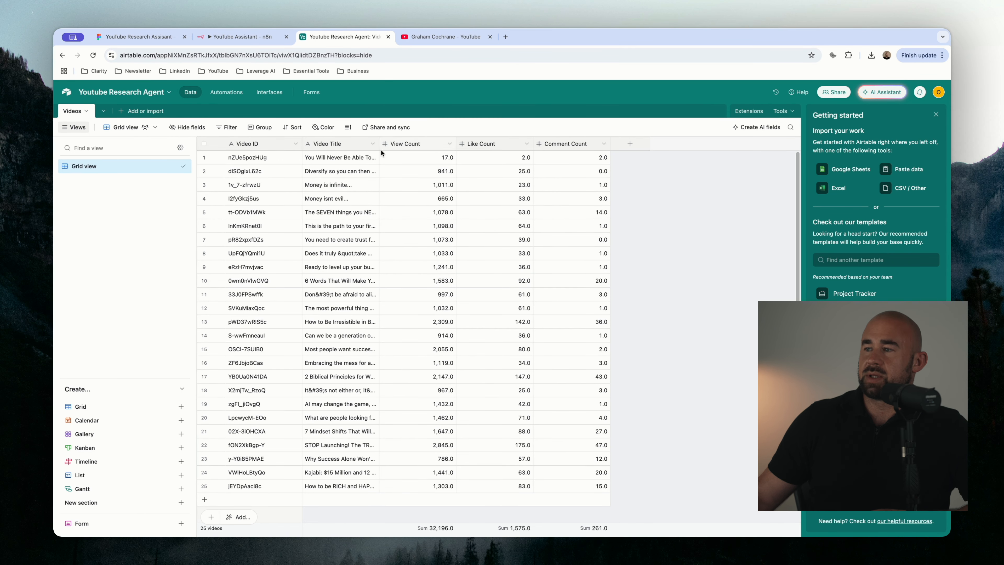
Insert a single line text field named Channel Name between Video ID and Video Title
right_click(338, 146)
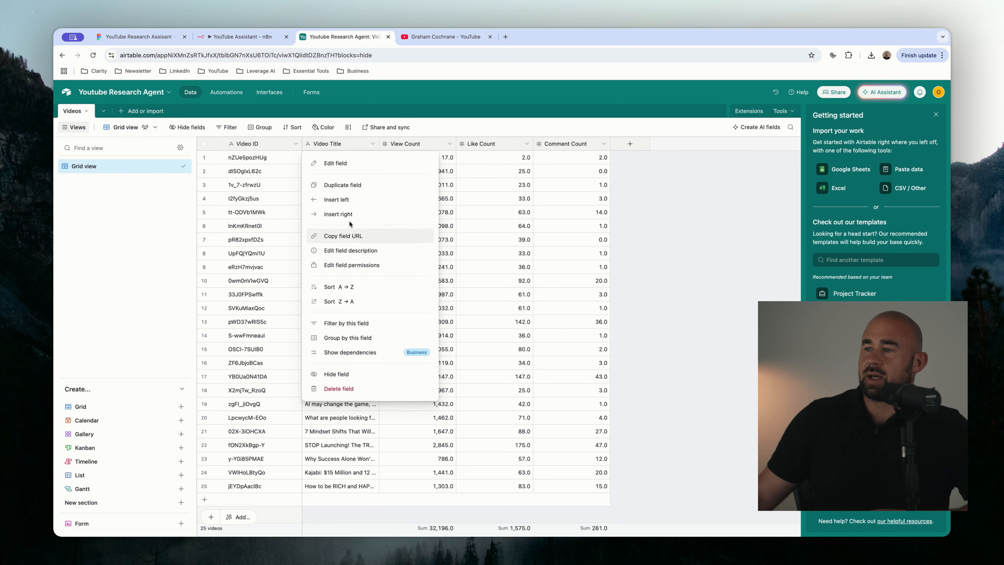
click(329, 201)
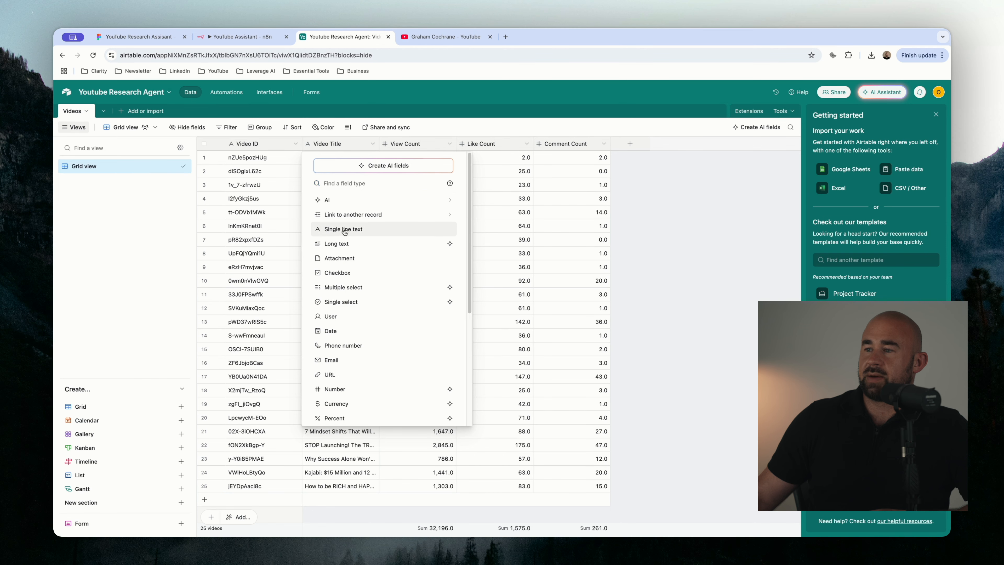
click(345, 230)
text(Channel Name)
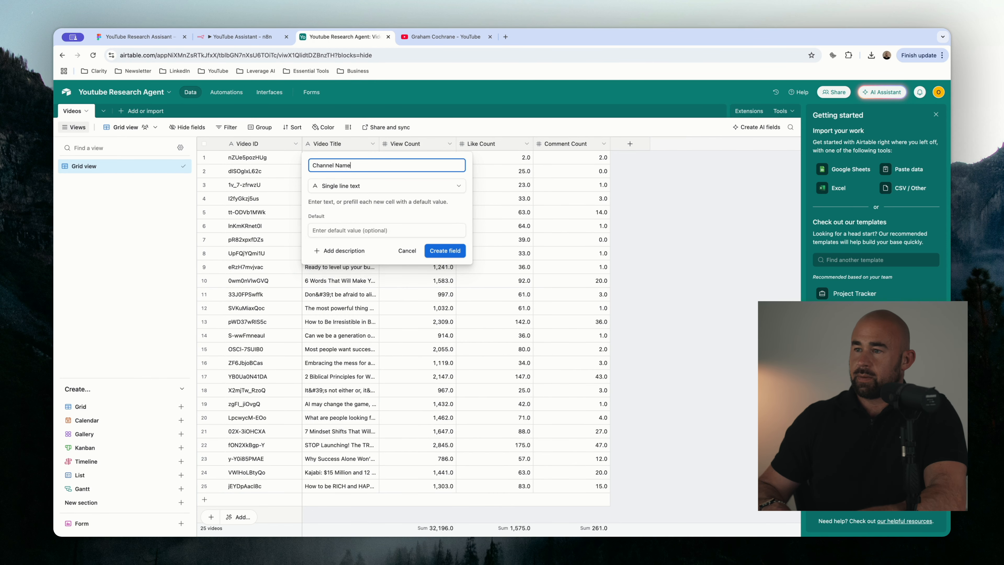
key(Return)
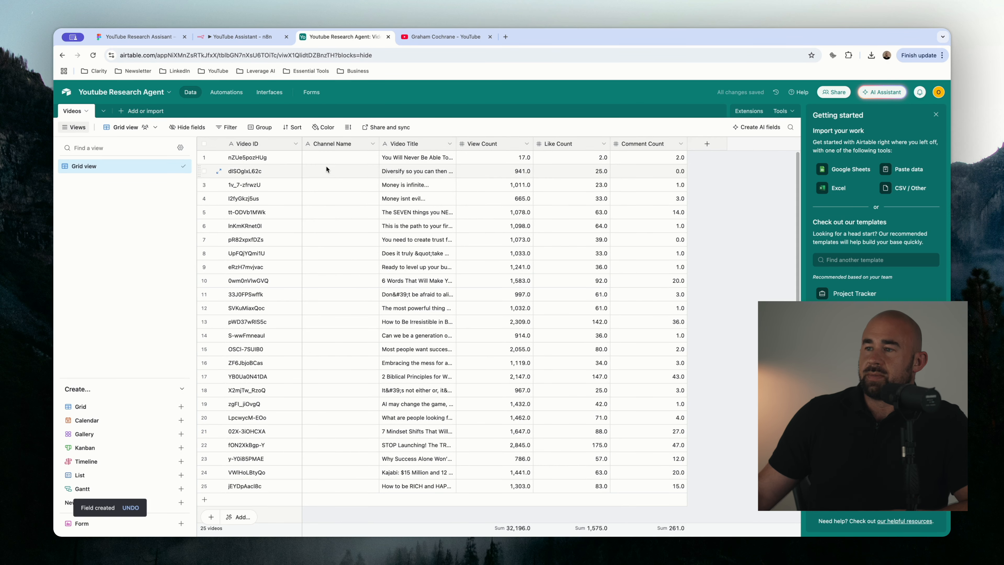
drag(323, 160, 315, 362)
click(321, 417)
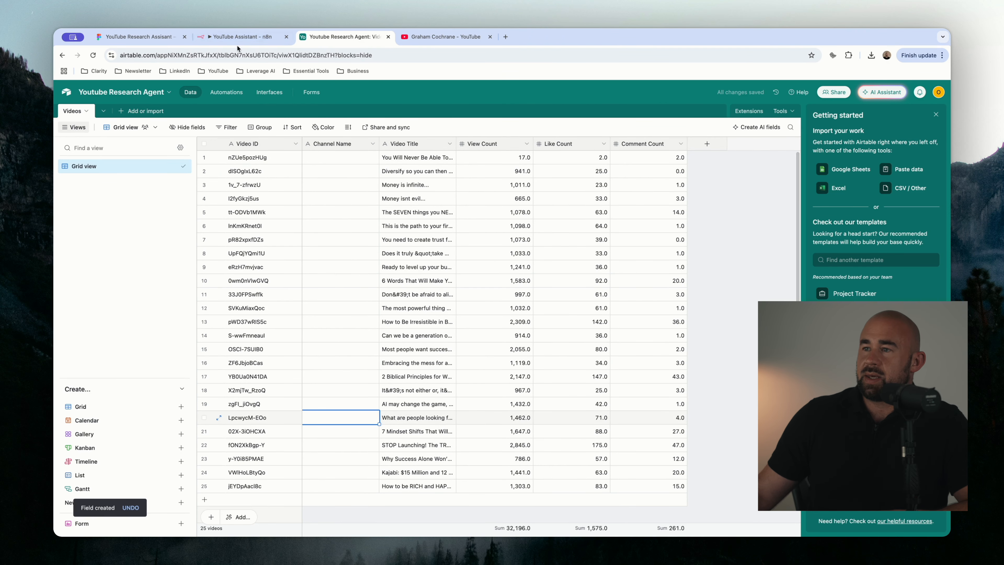
In n8n, refresh the Airtable node's column list and map Channel Name to the snippet title from Get Channel
click(238, 39)
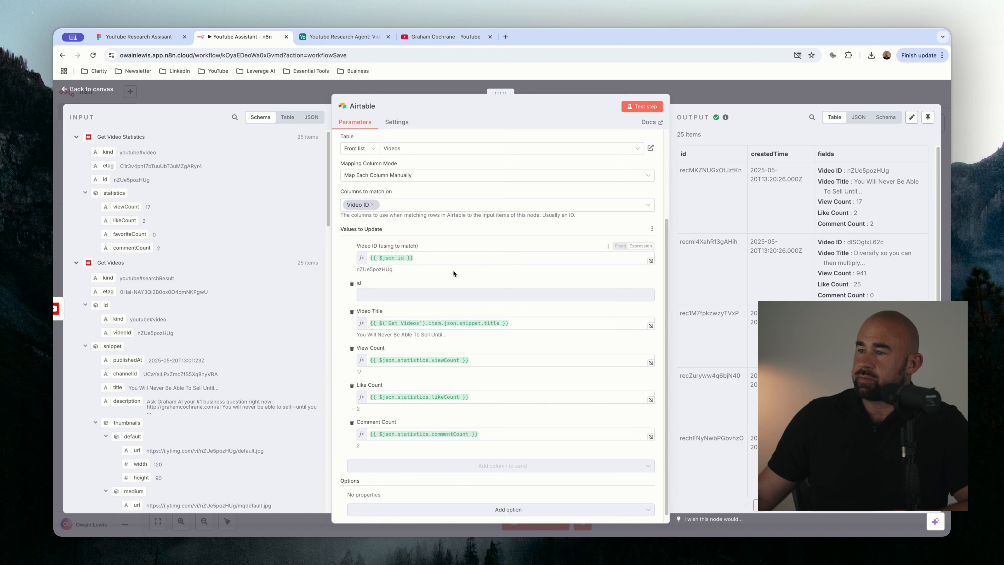
click(643, 229)
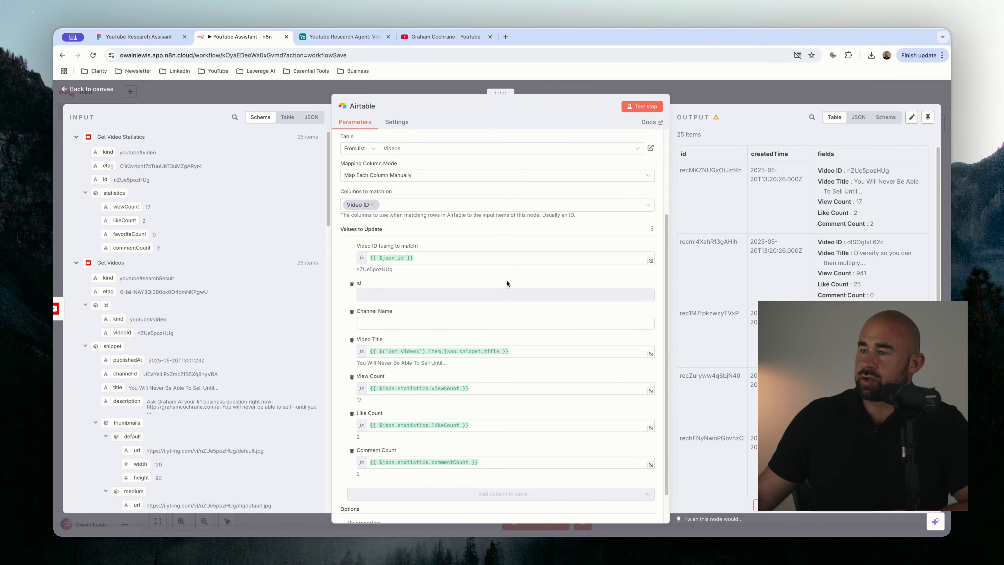
click(361, 323)
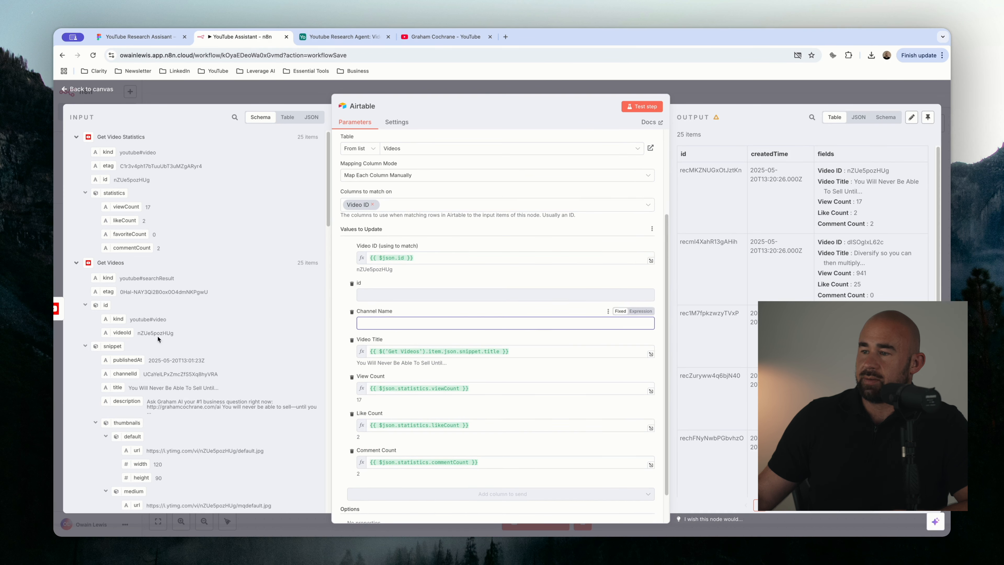
scroll(154, 303, down, 2)
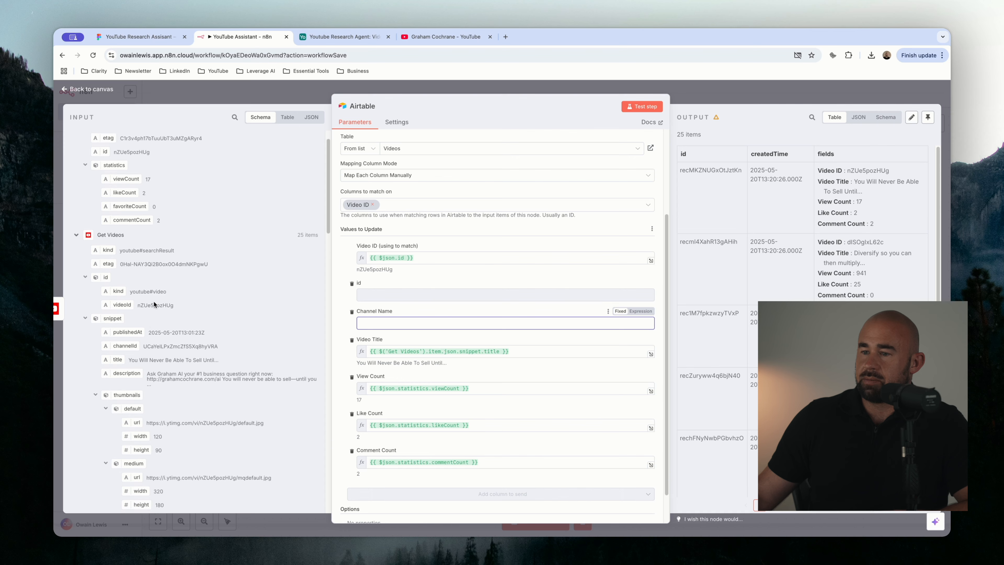
scroll(126, 334, down, 15)
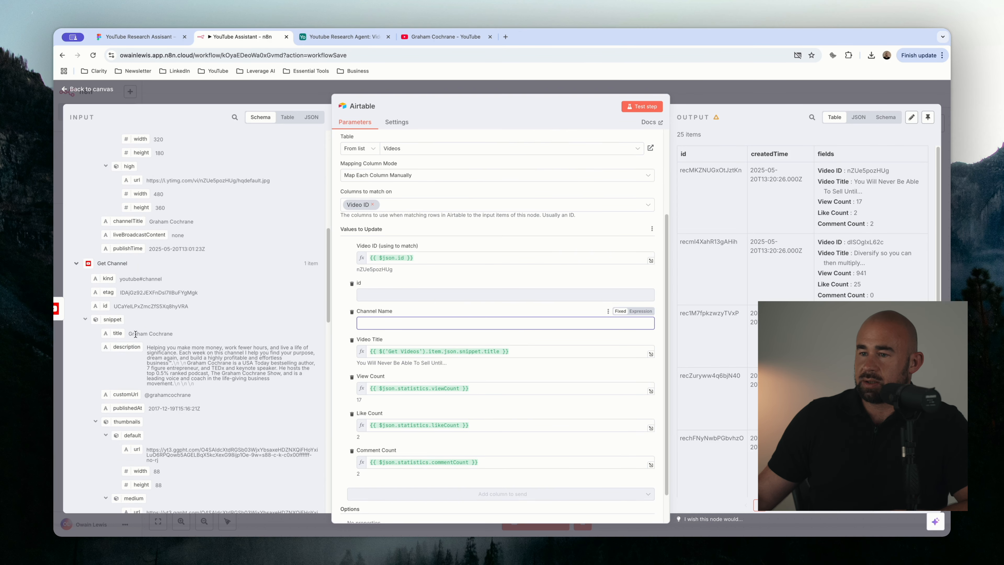
scroll(118, 342, down, 1)
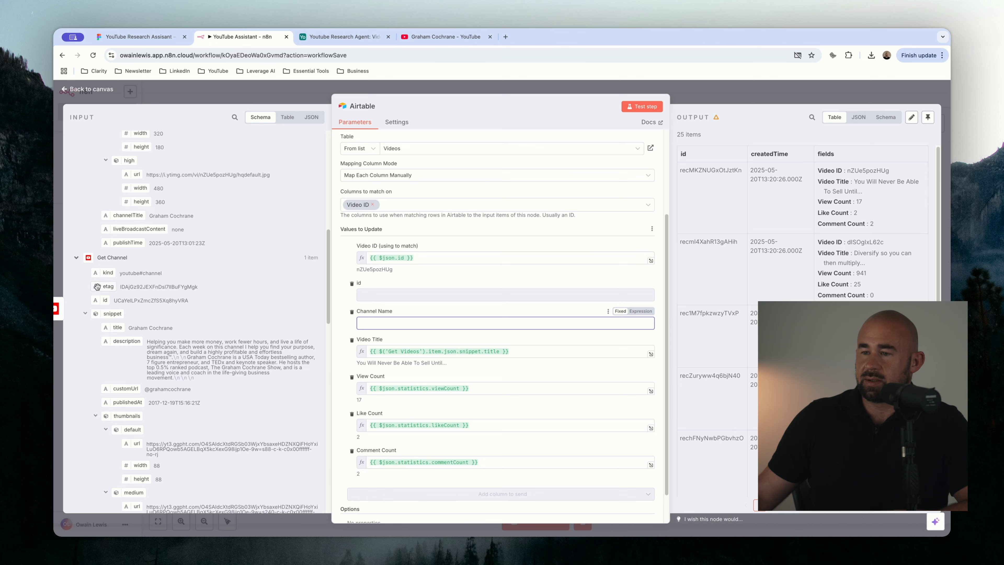
drag(114, 327, 381, 324)
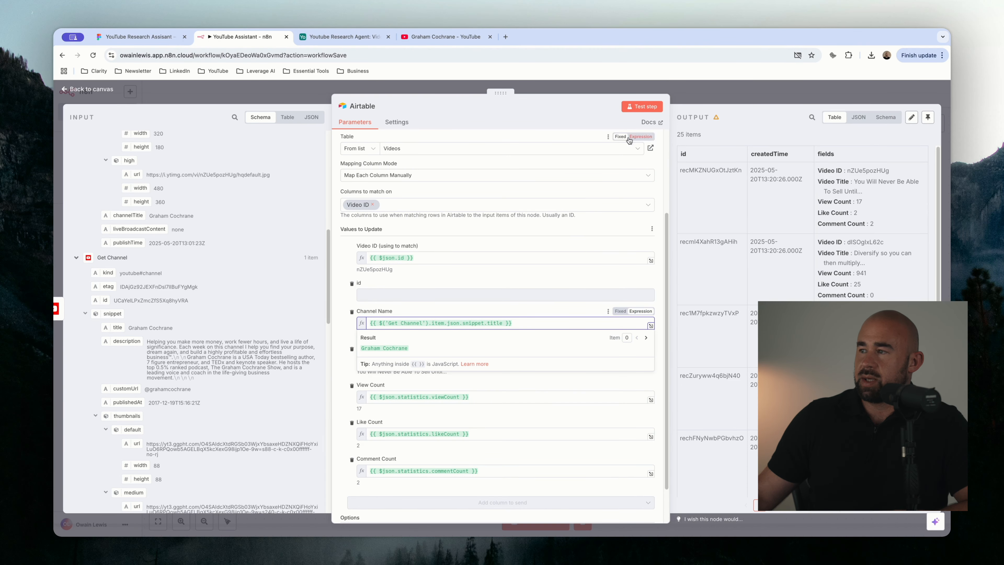
Test the Airtable node and check the Channel Name column in Airtable's Videos table
click(636, 107)
click(332, 38)
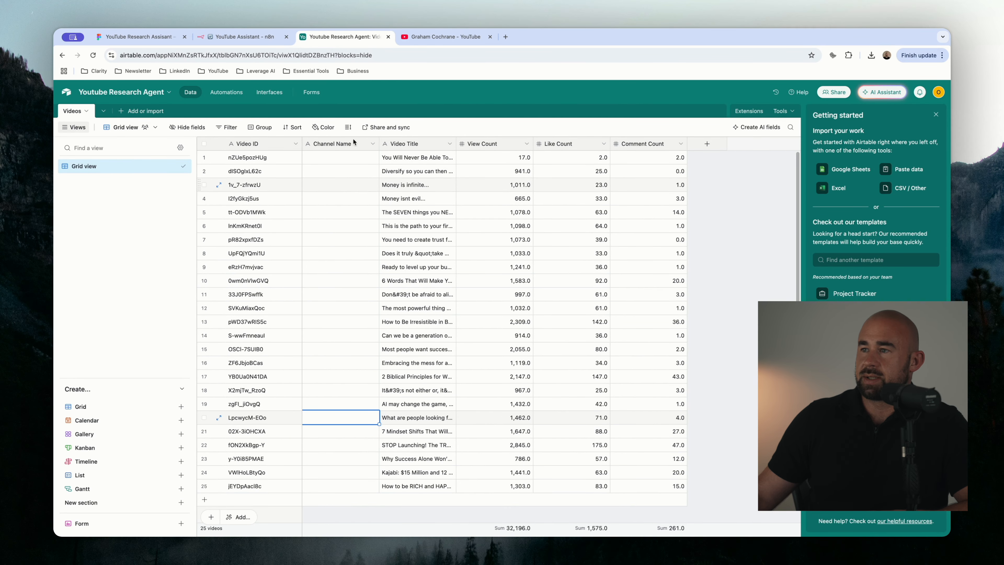
click(257, 37)
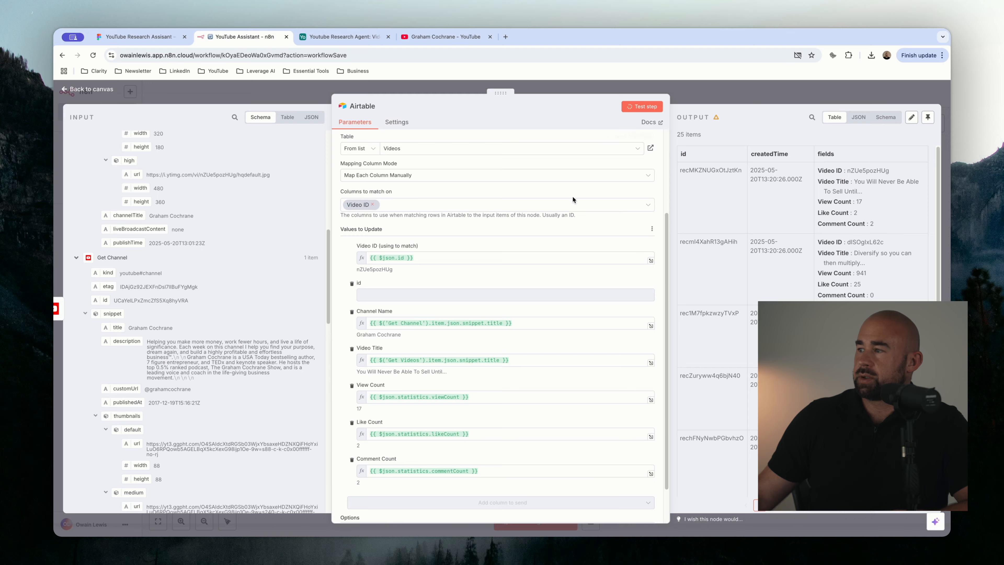
click(755, 97)
click(359, 37)
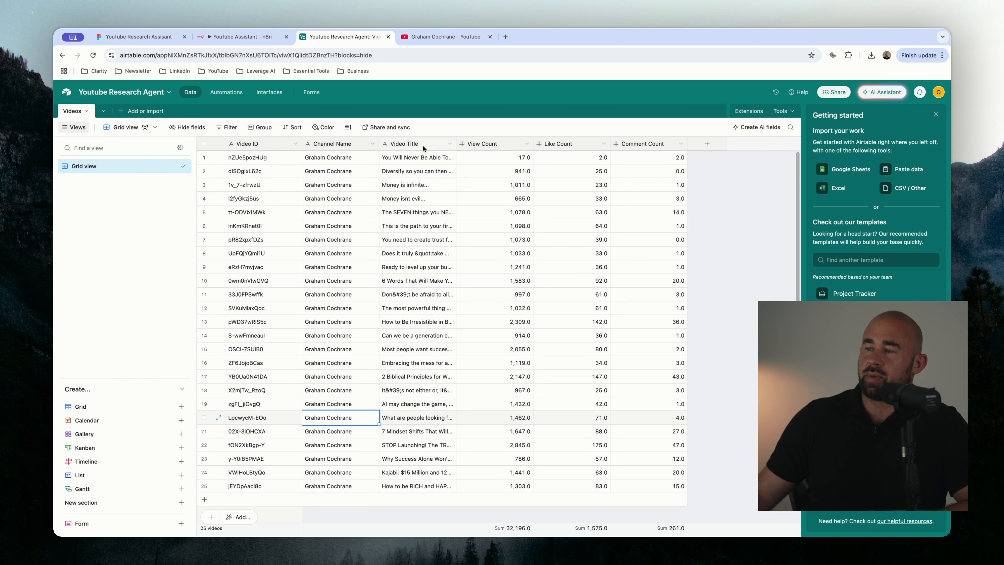
Sort the Videos table by View Count from highest to lowest and widen the Video Title column to show full titles
click(526, 145)
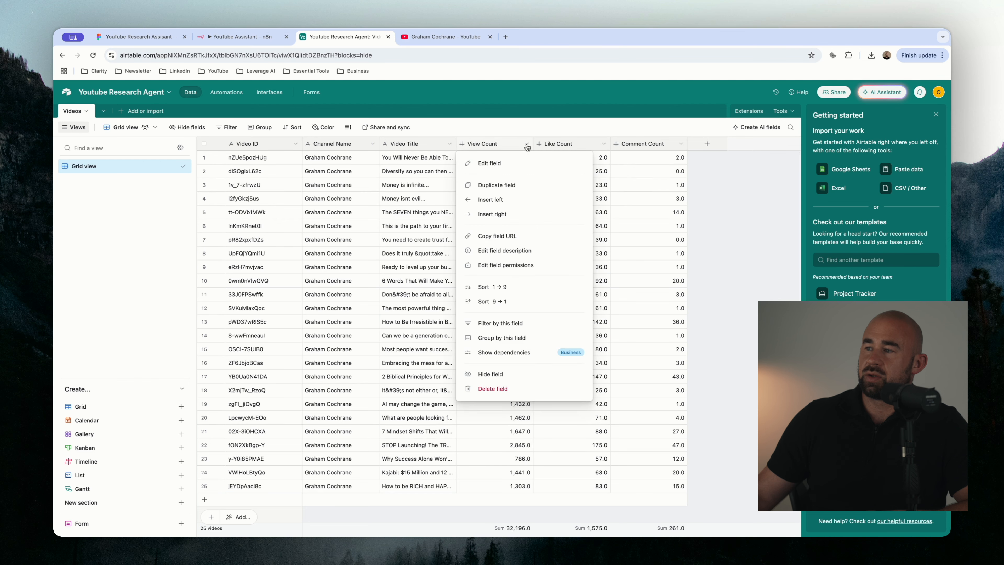
click(498, 301)
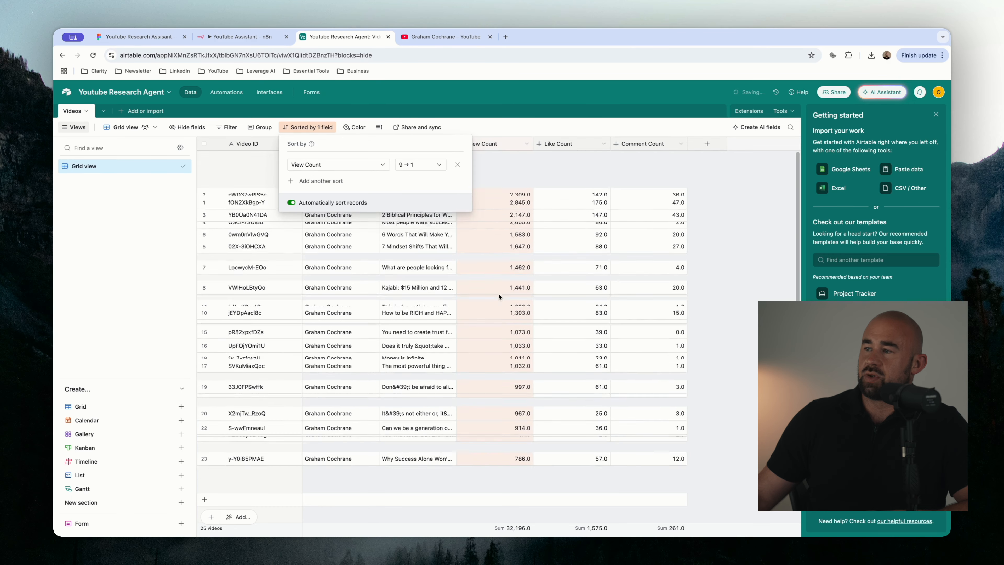
click(507, 159)
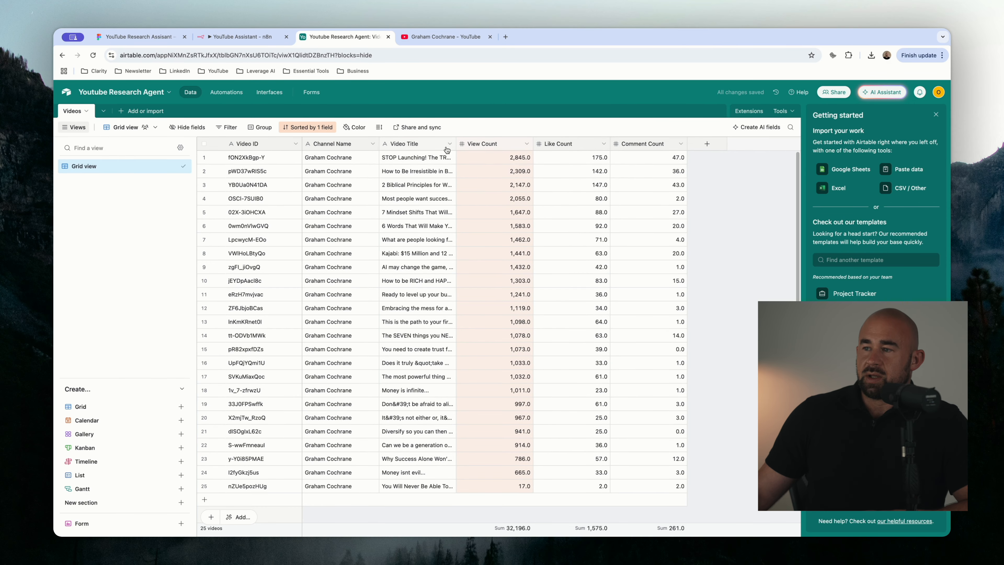
drag(456, 143, 660, 138)
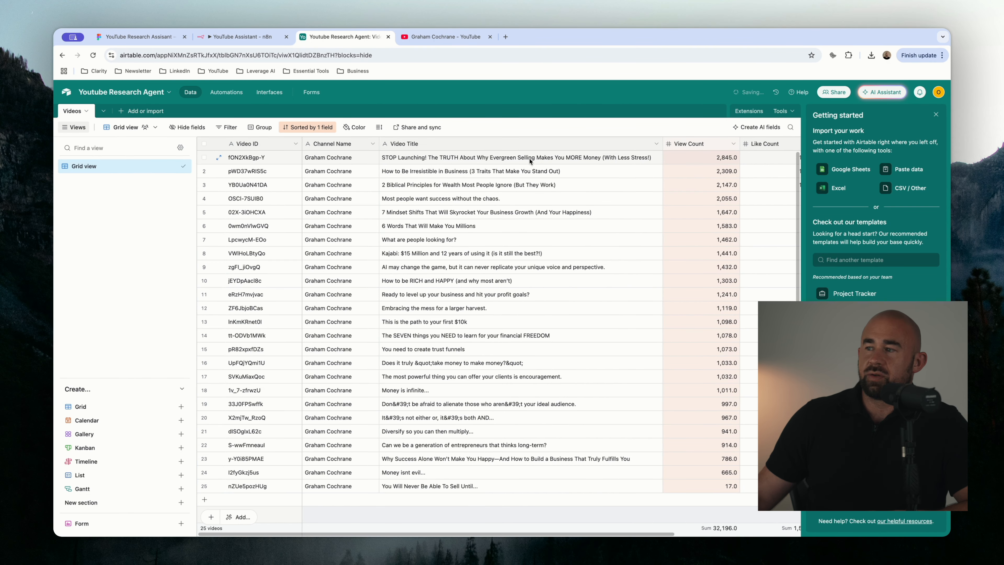
scroll(494, 353, right, 5)
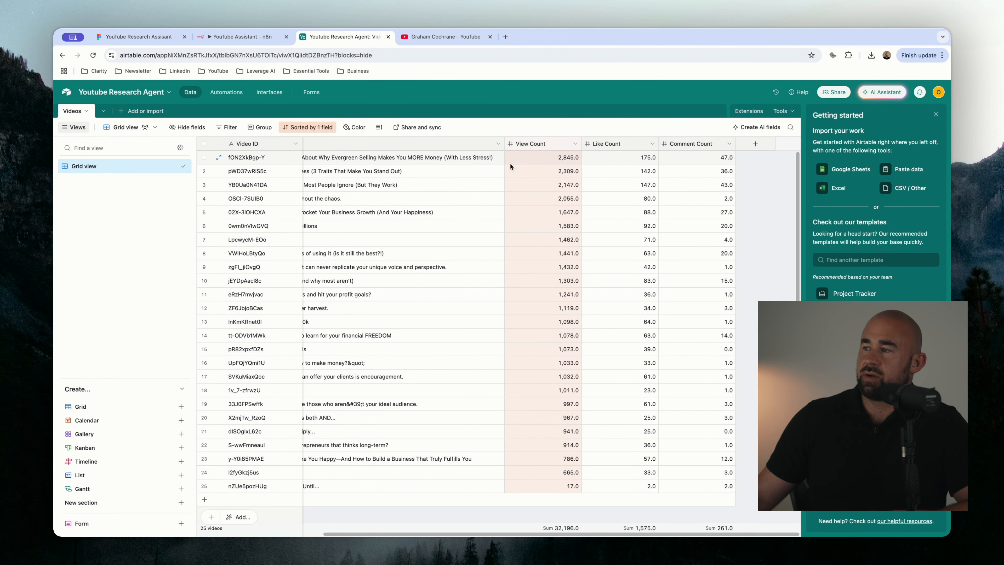
scroll(491, 311, left, 5)
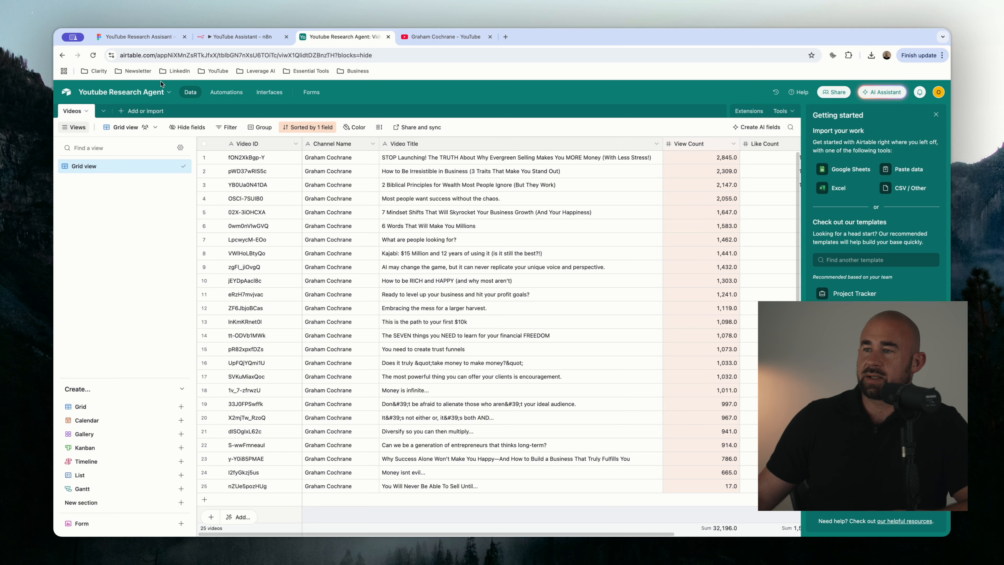
In n8n, move the Configuration node closer to the trigger and inspect its CHANNEL_ID field, ending back in Airtable
click(236, 36)
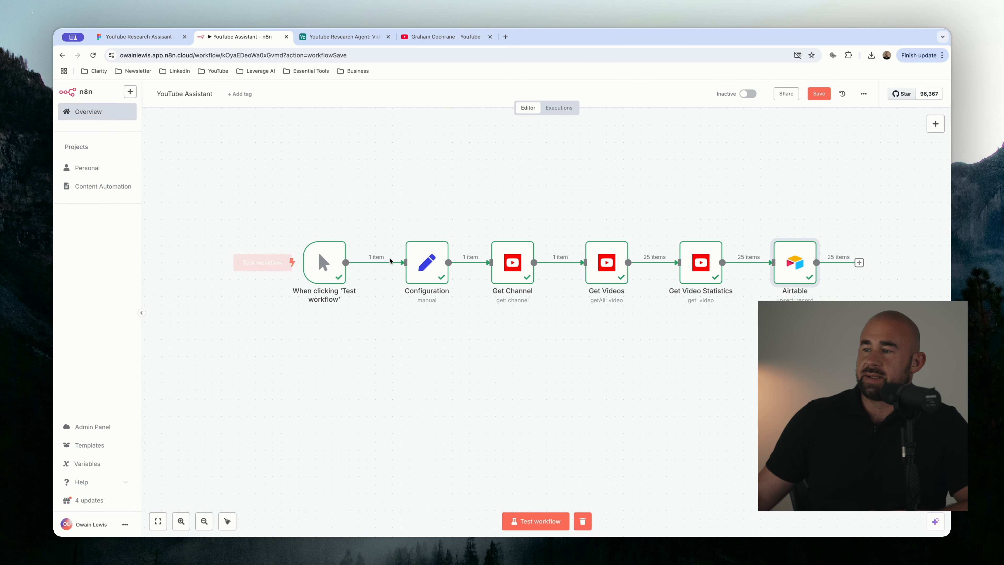
drag(427, 270, 410, 270)
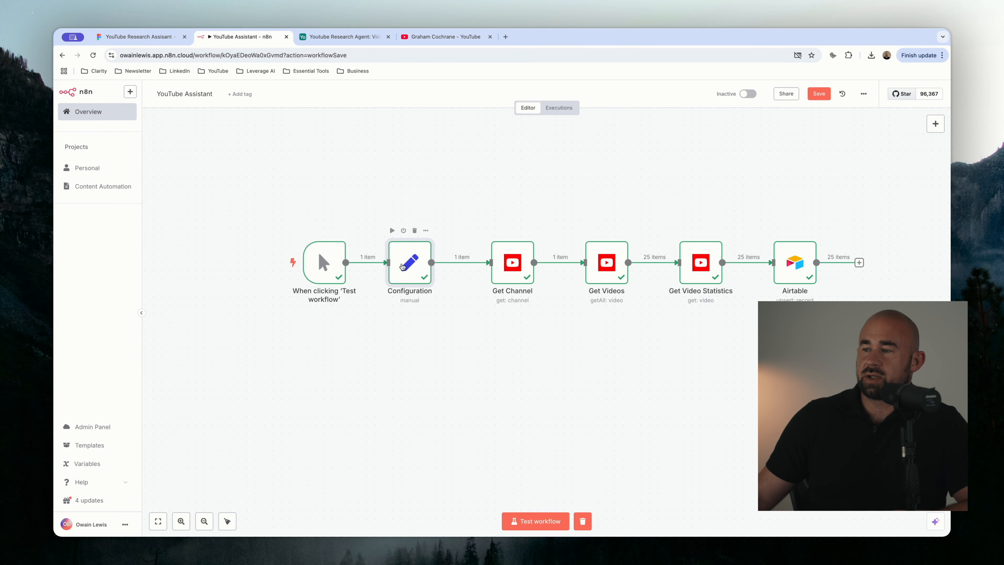
double_click(403, 266)
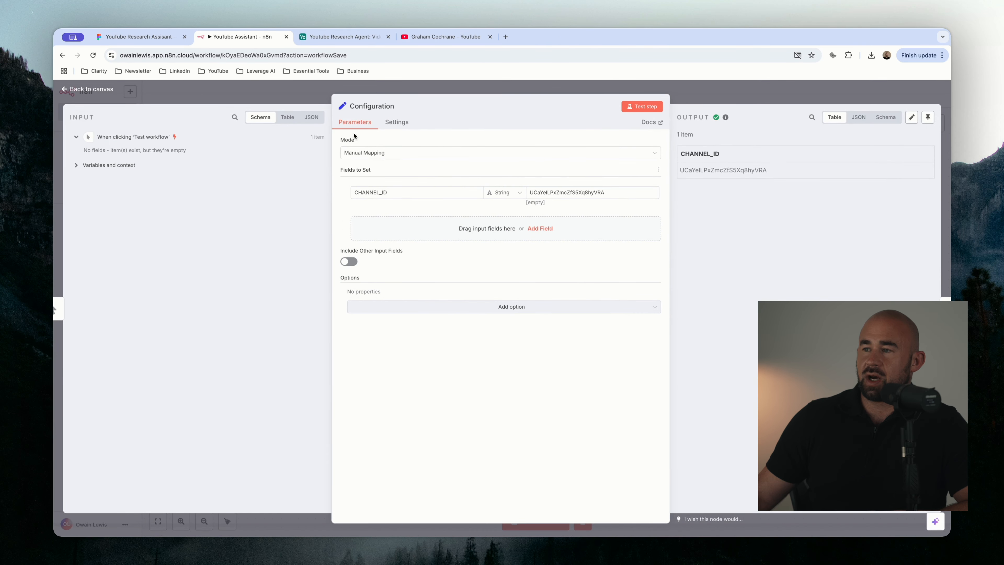
key(Escape)
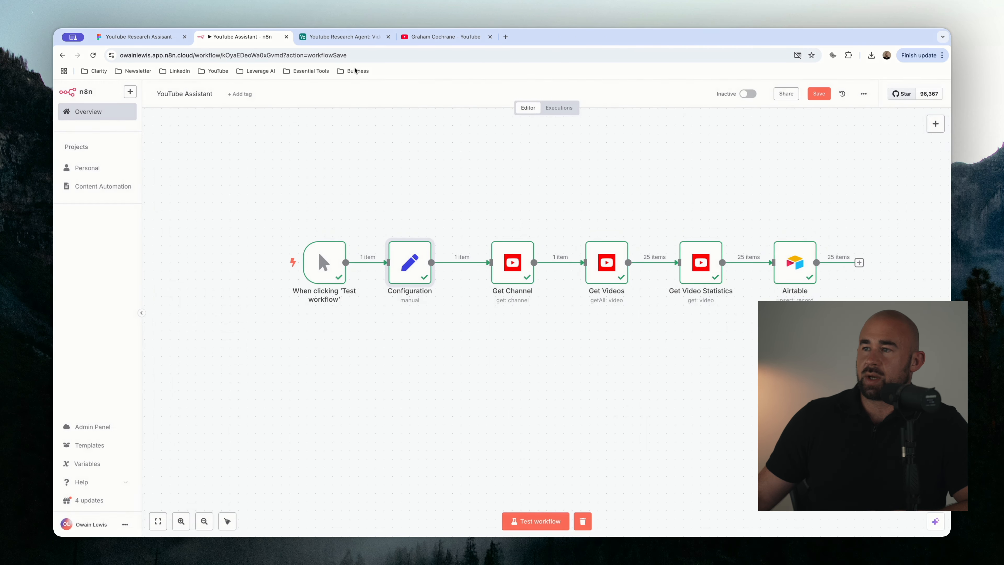
click(340, 36)
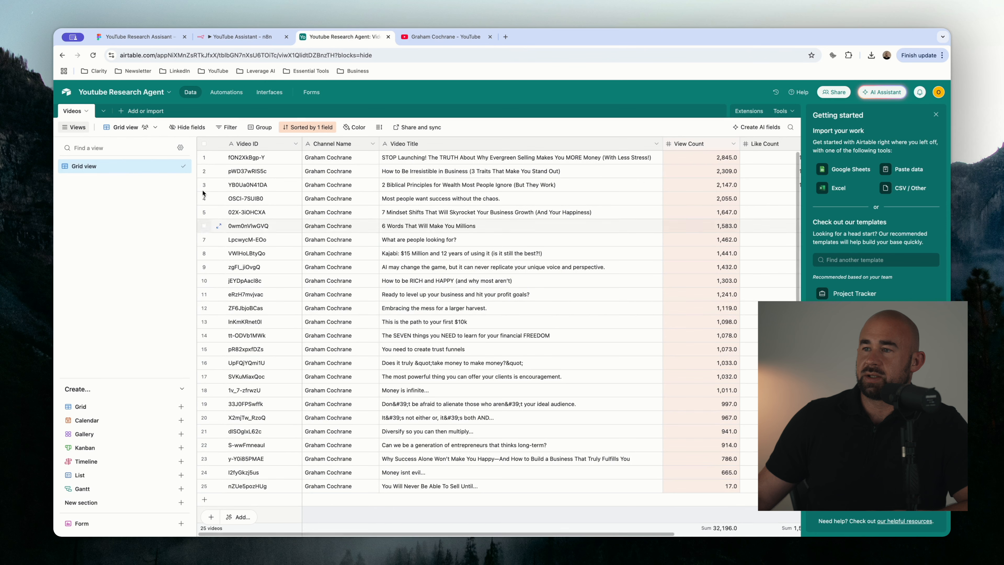
click(118, 114)
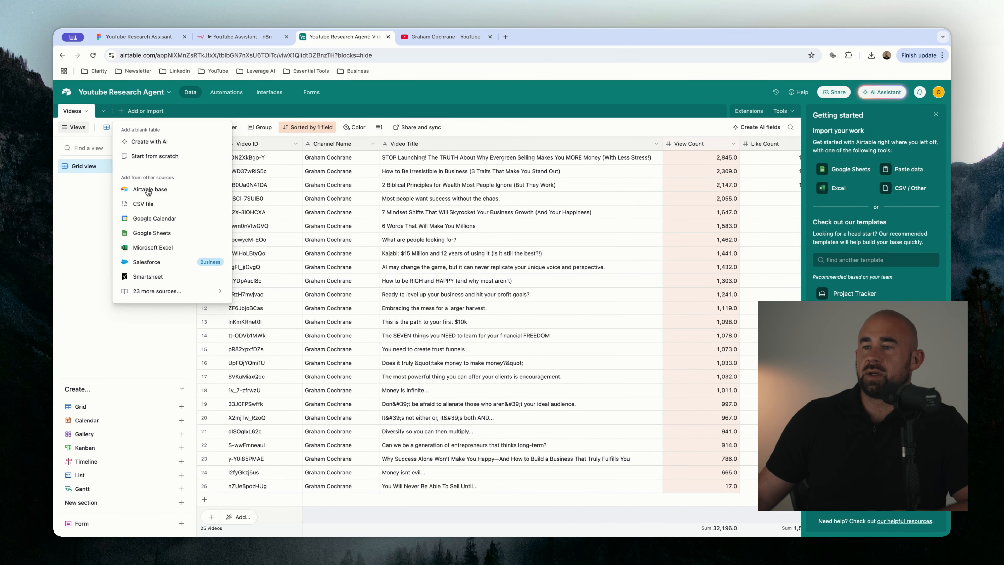
click(148, 191)
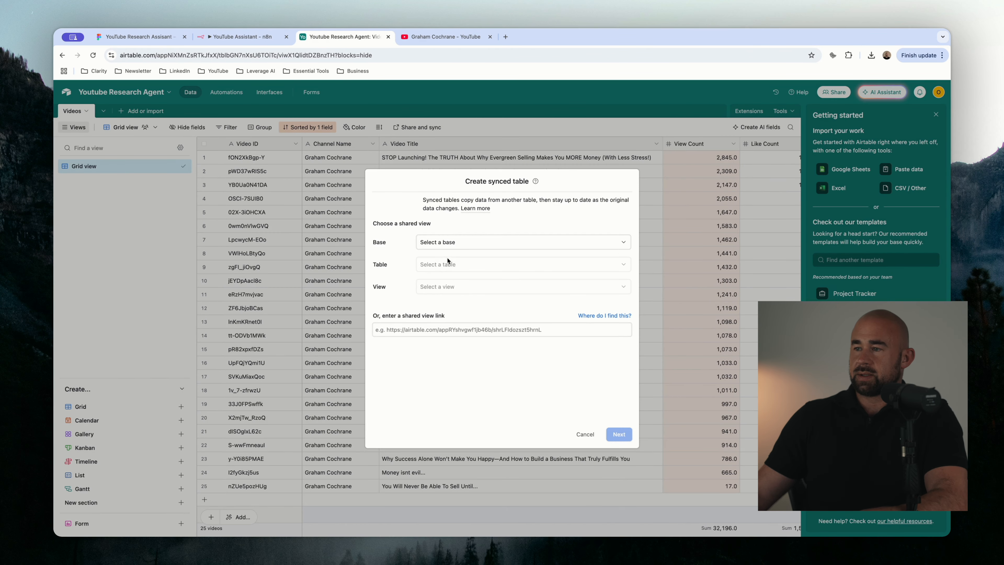
click(584, 433)
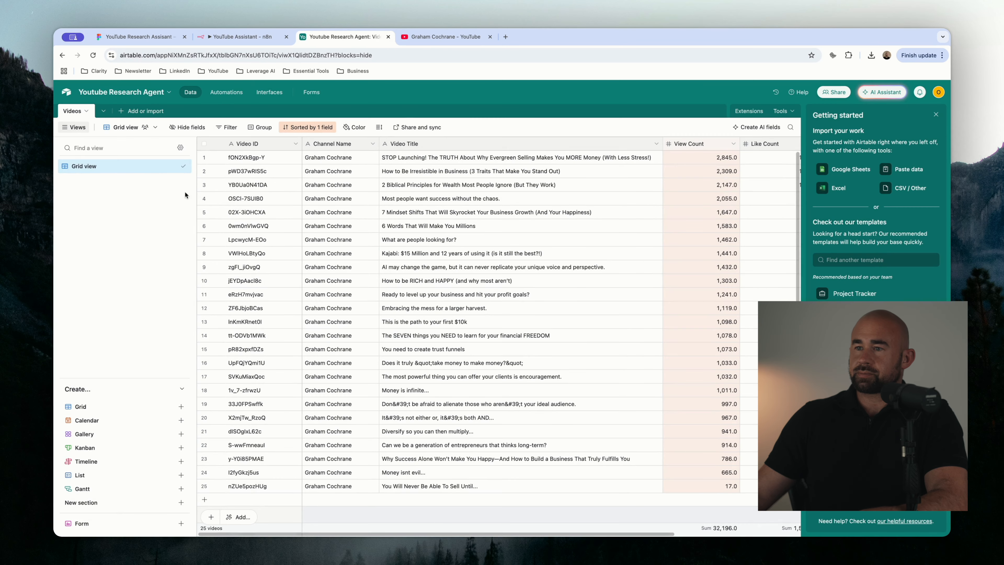
Add a blank table named Channels to the Youtube Research Agent base, starting from scratch
click(120, 112)
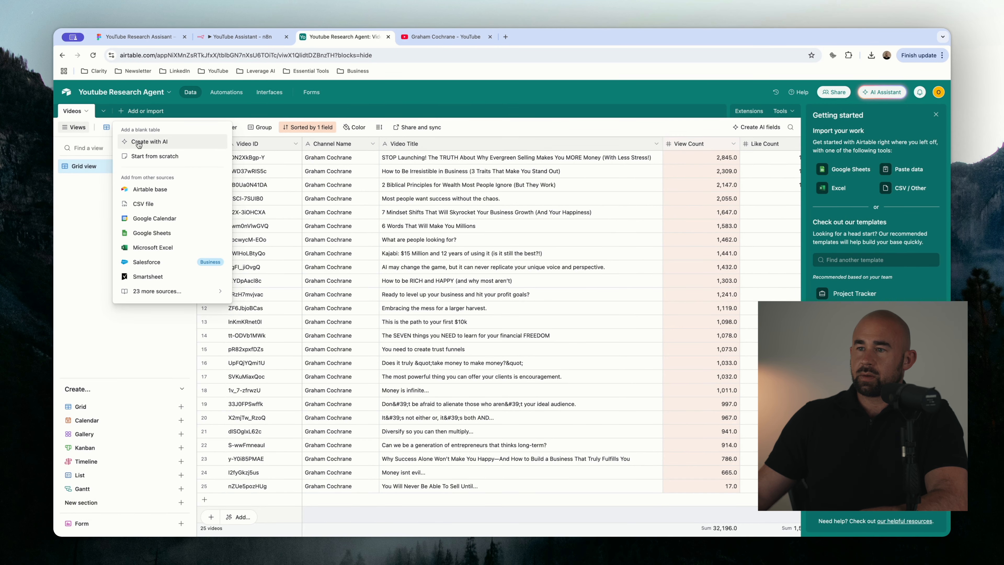
click(143, 156)
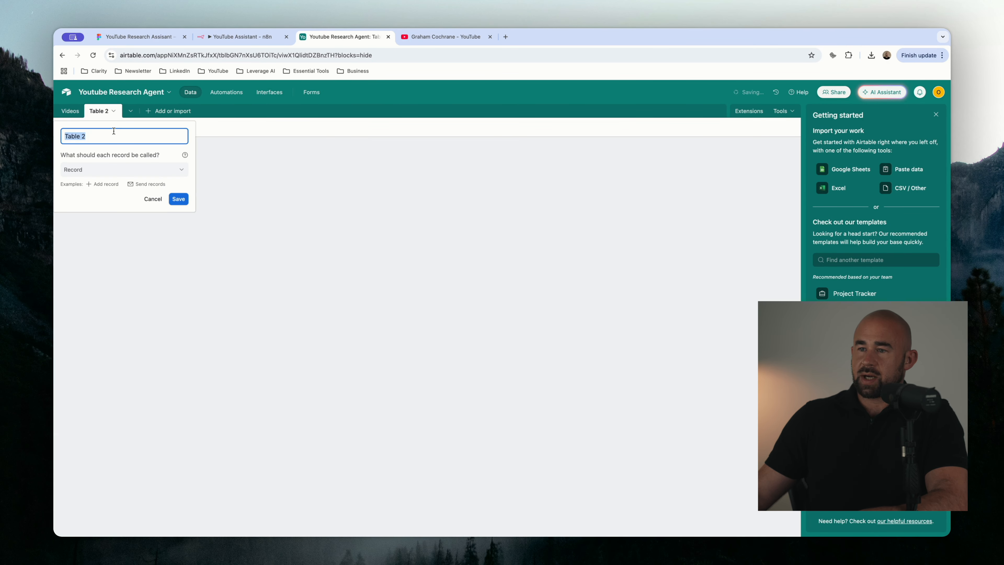
text(Channels)
key(Return)
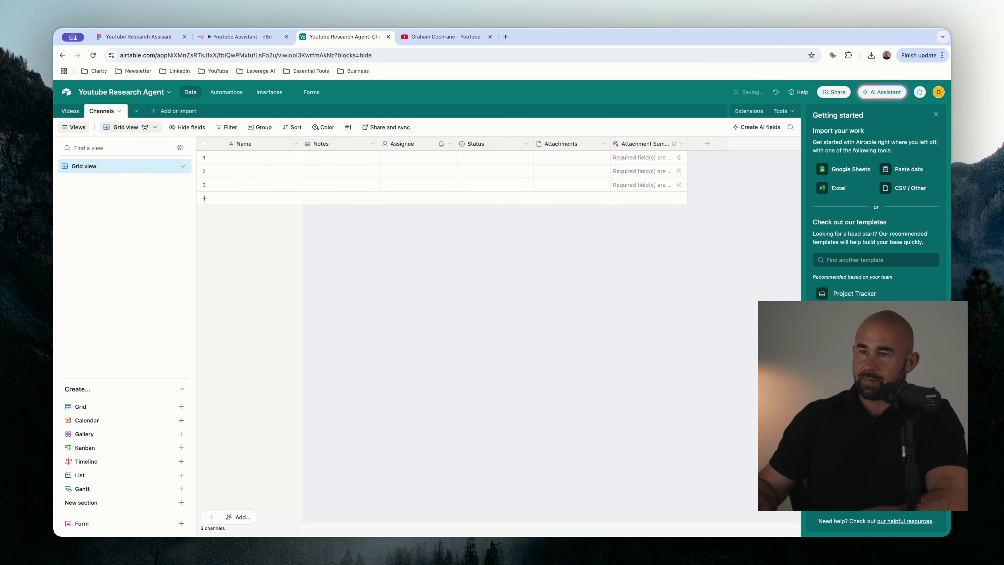
Delete the default Notes, Assignee and Attachments fields from the Channels table
click(373, 145)
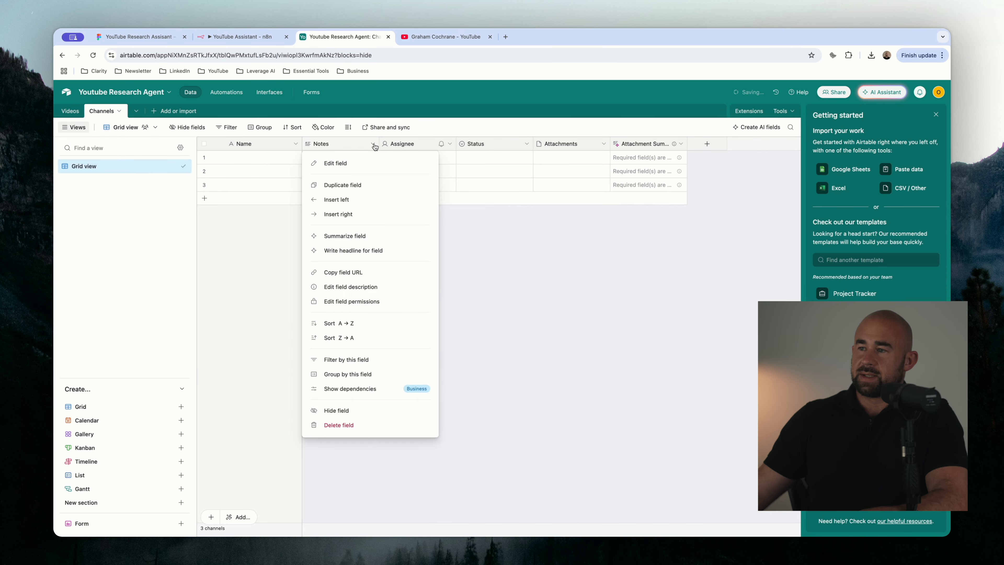
click(338, 415)
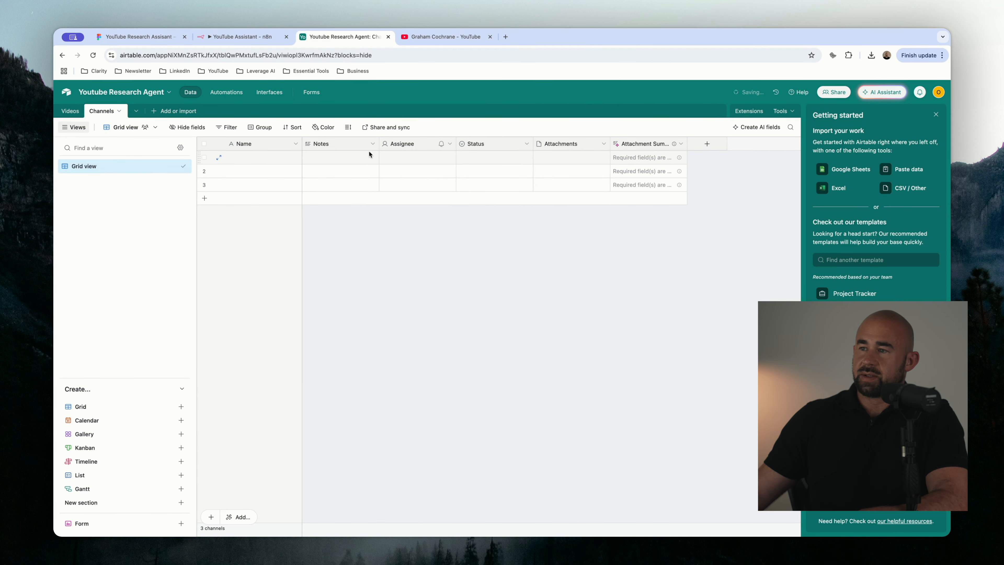
click(372, 144)
click(347, 424)
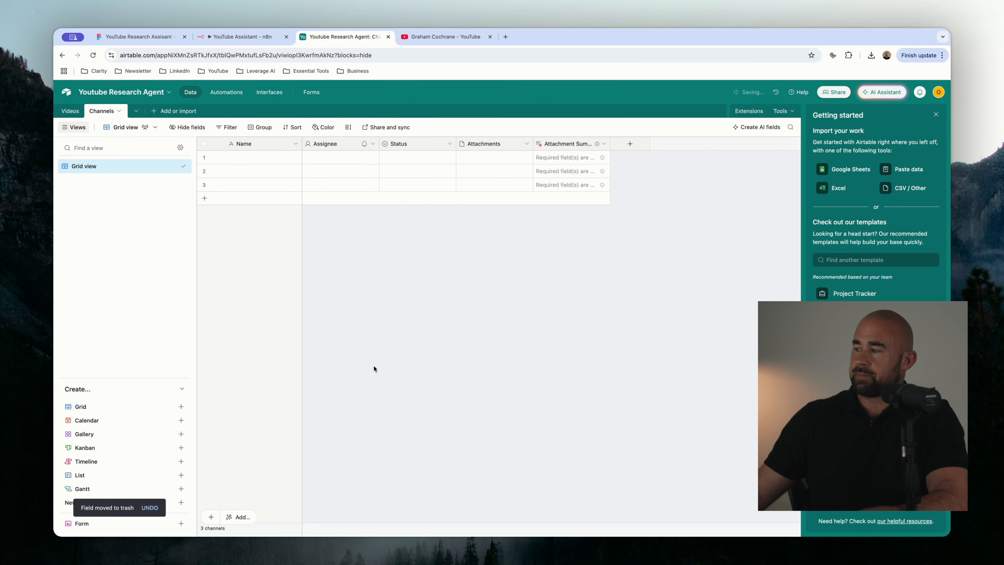
click(373, 143)
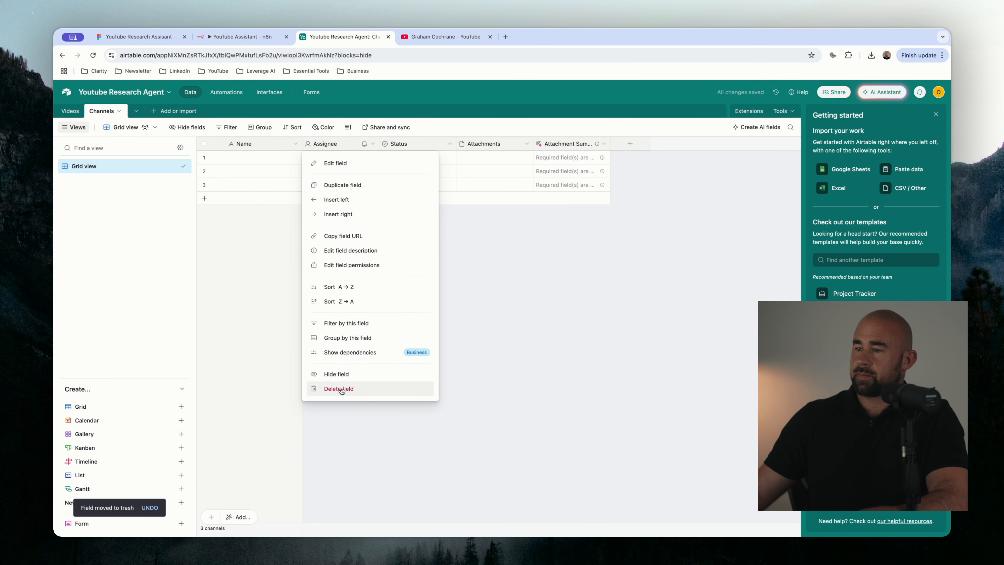
click(348, 388)
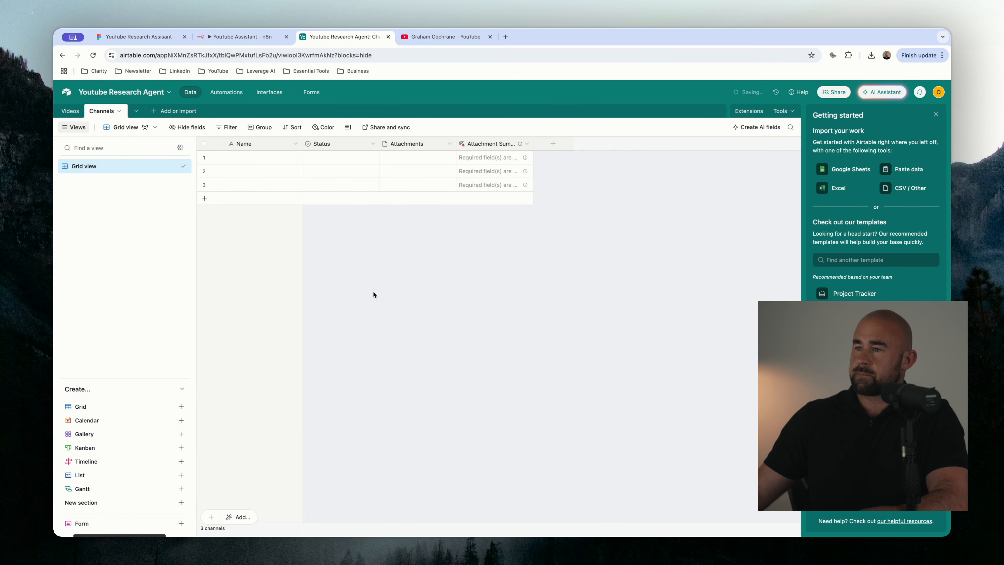
click(449, 144)
click(421, 439)
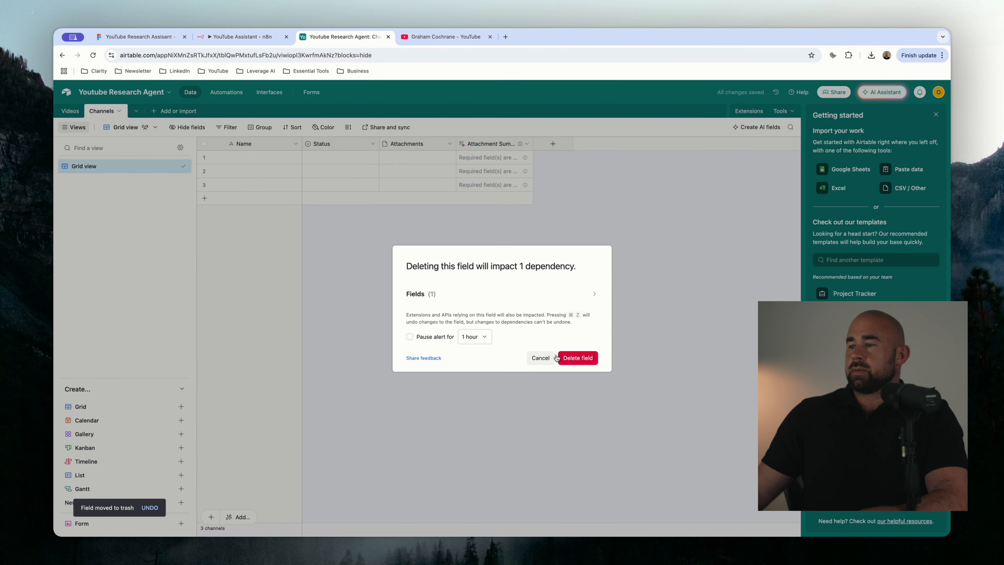
click(569, 356)
click(450, 144)
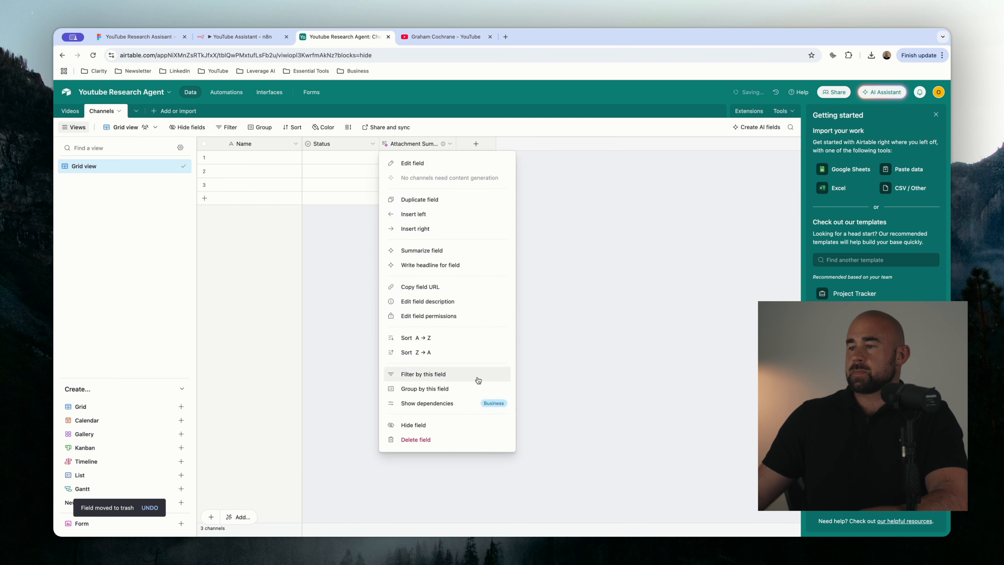
click(449, 430)
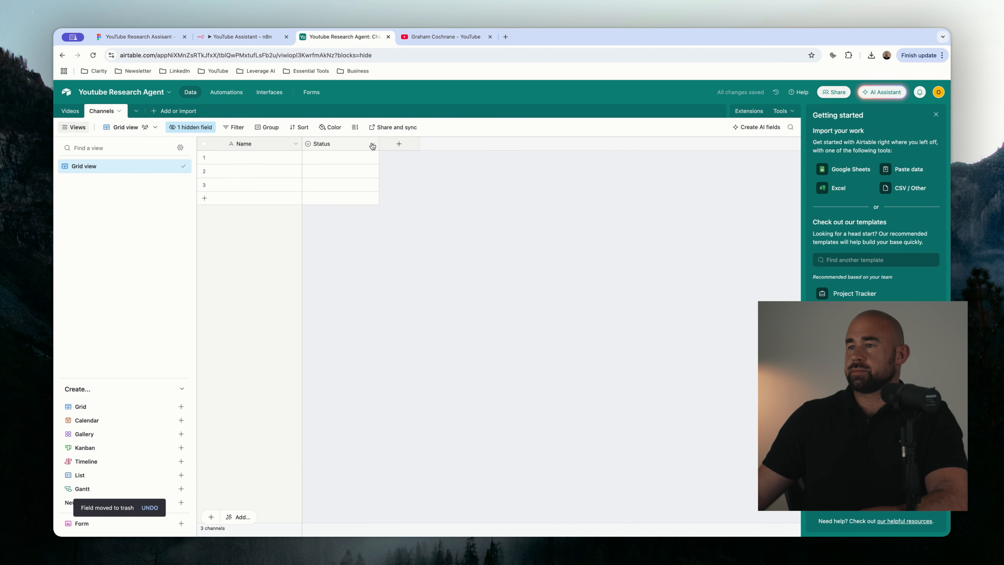
key(ctrl+z)
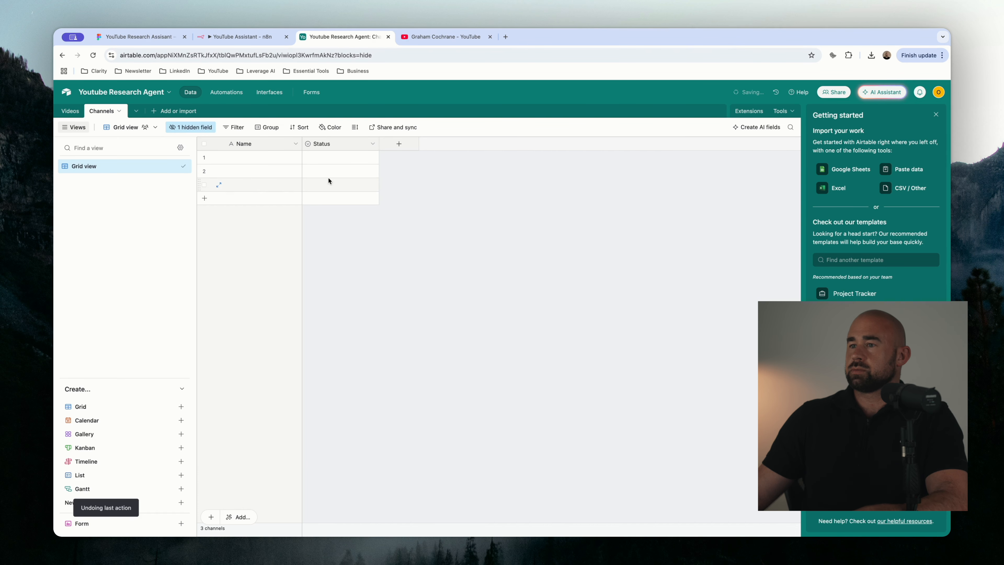
Delete the Attachment Summary and Status fields from the Channels table
click(449, 143)
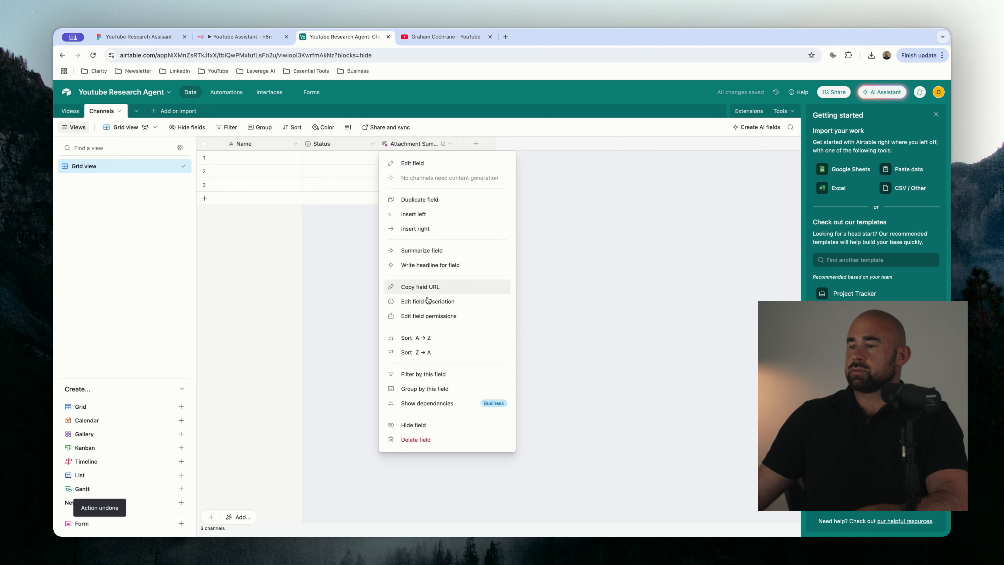
click(414, 440)
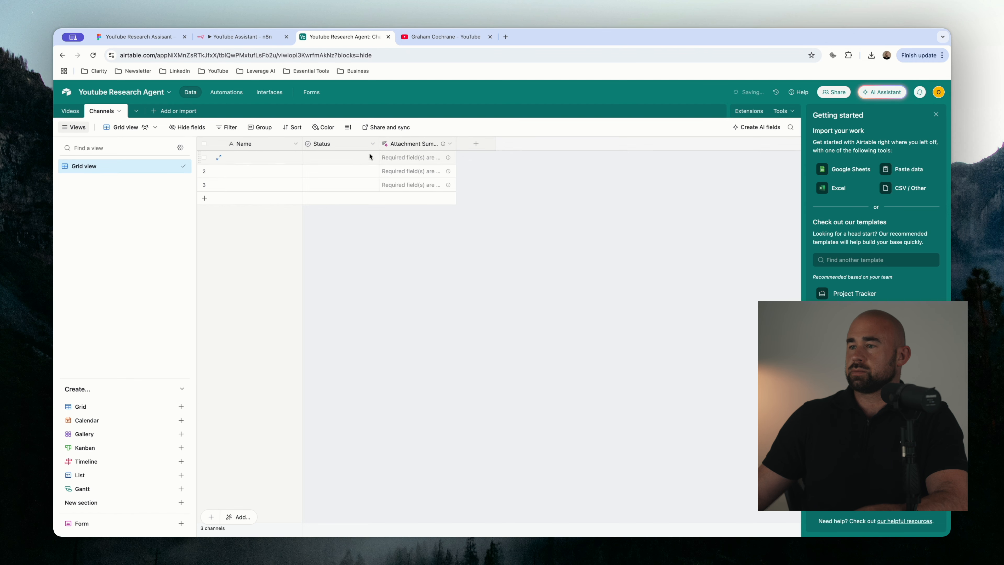
click(372, 144)
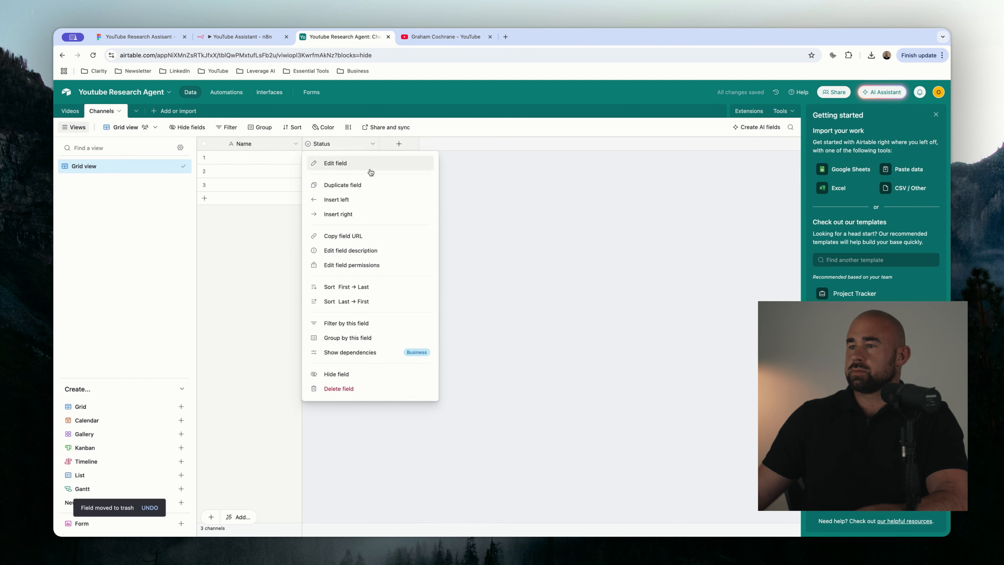
click(363, 389)
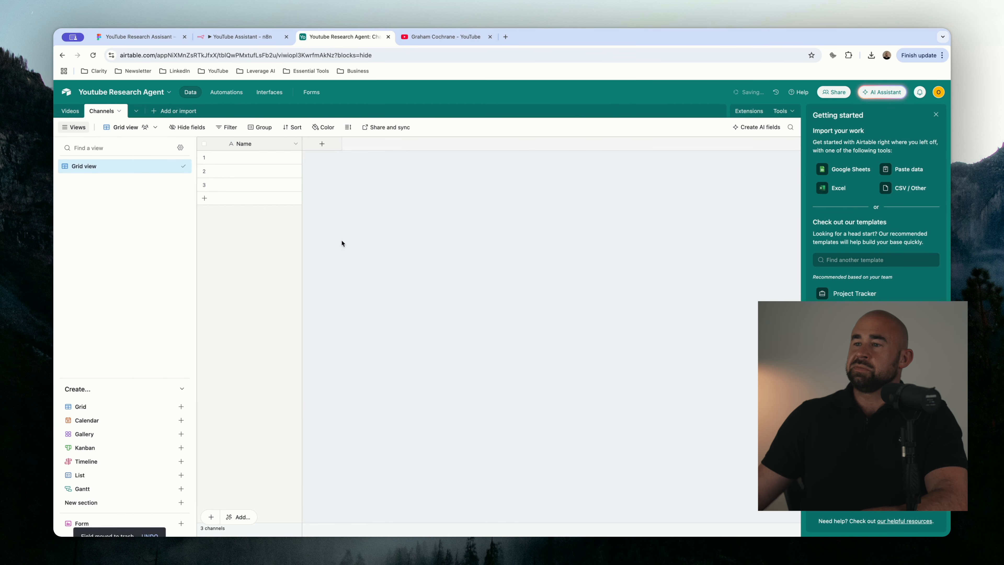
Rename the Channels table's primary field to Channel ID, keeping it as single line text
click(294, 145)
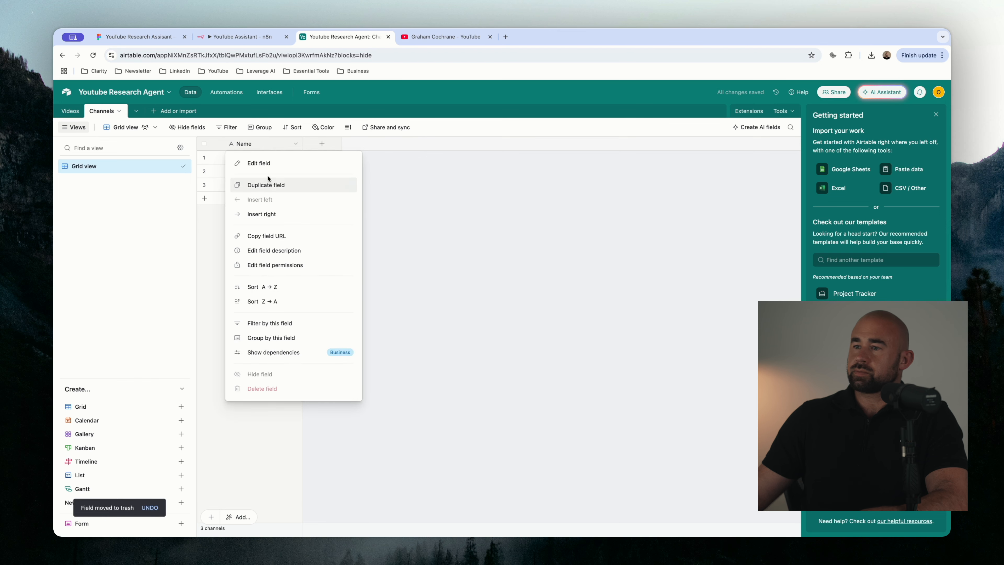
click(261, 163)
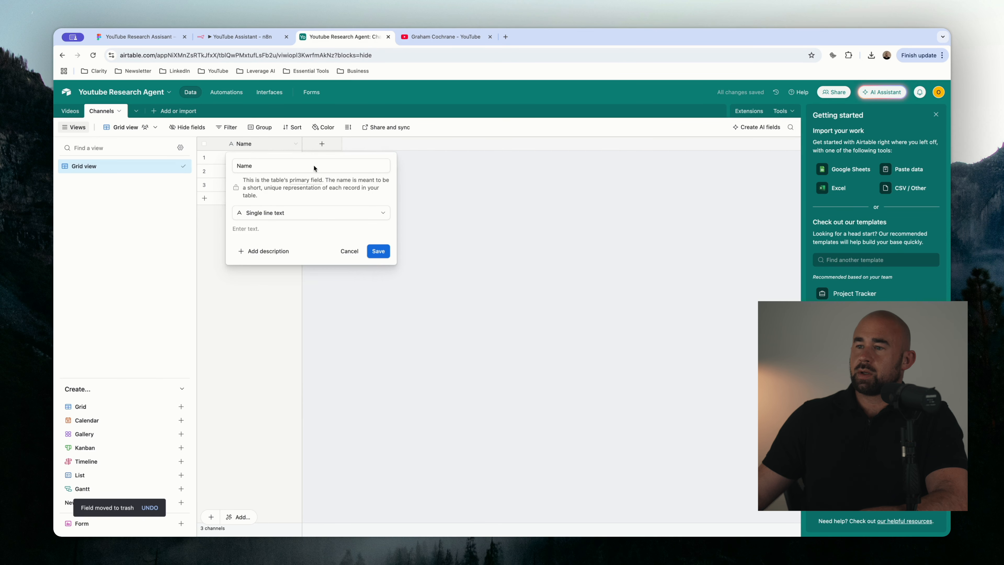
double_click(262, 164)
text(Channel)
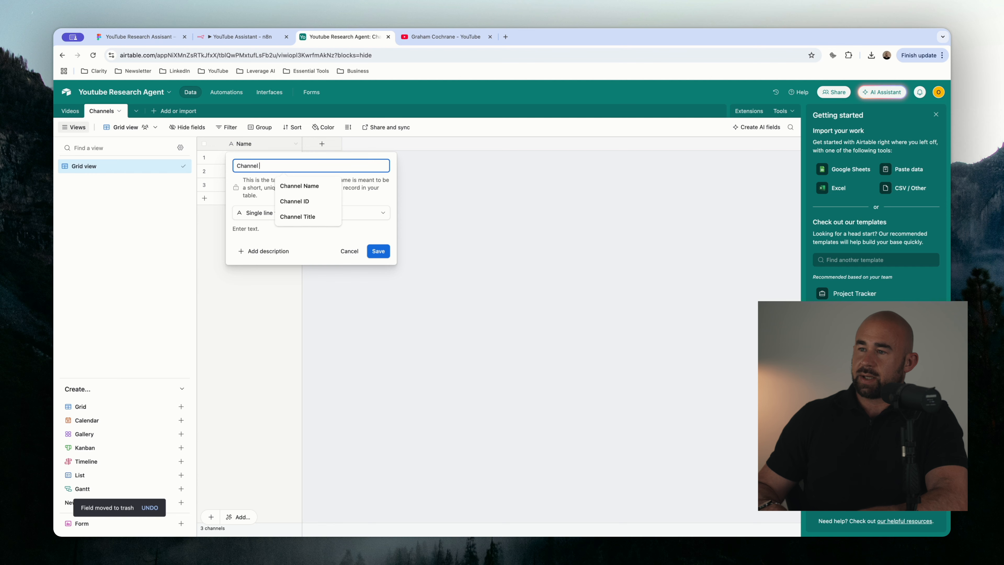
click(294, 201)
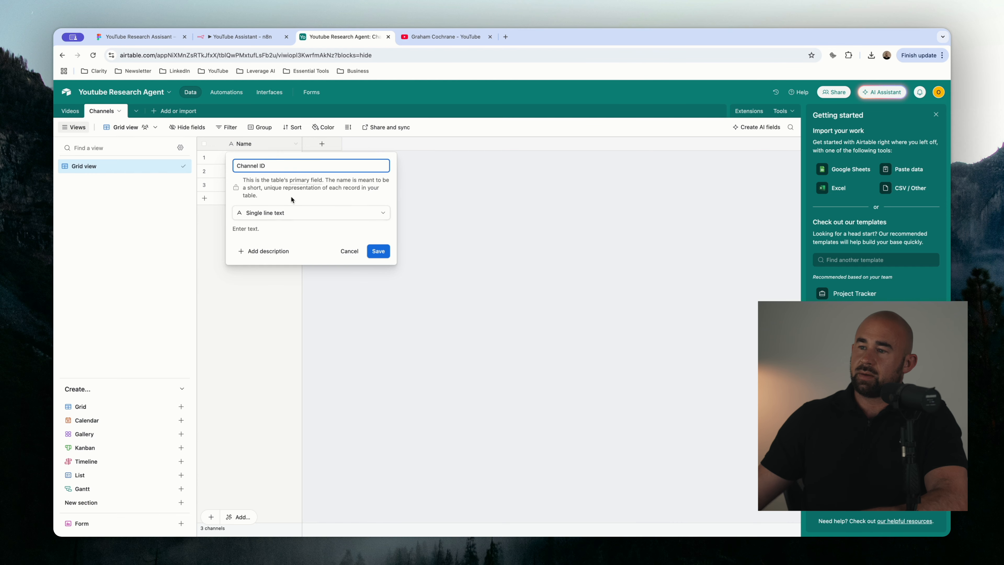
click(375, 251)
Add a single line text field named Channel Title to the Channels table
click(321, 143)
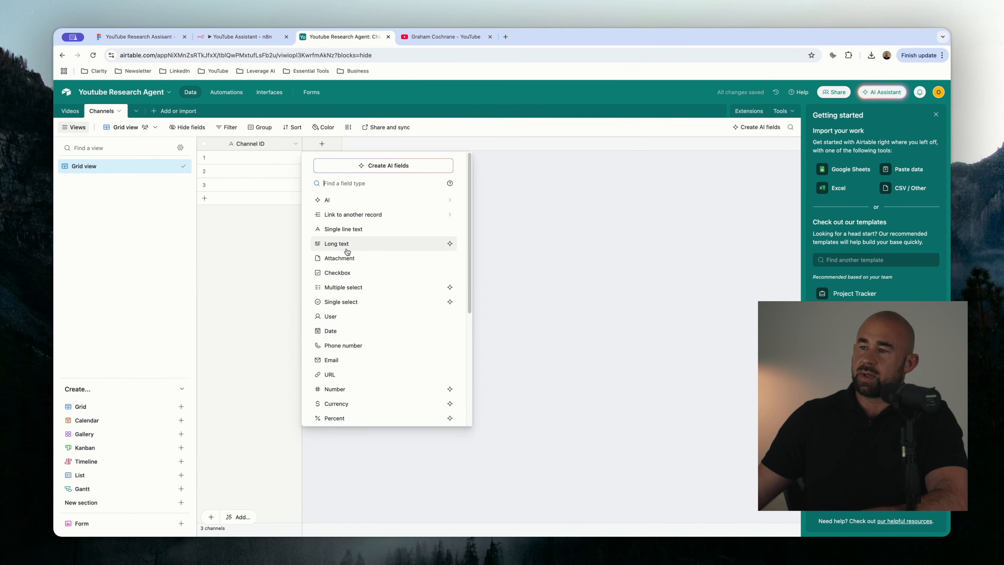
click(339, 229)
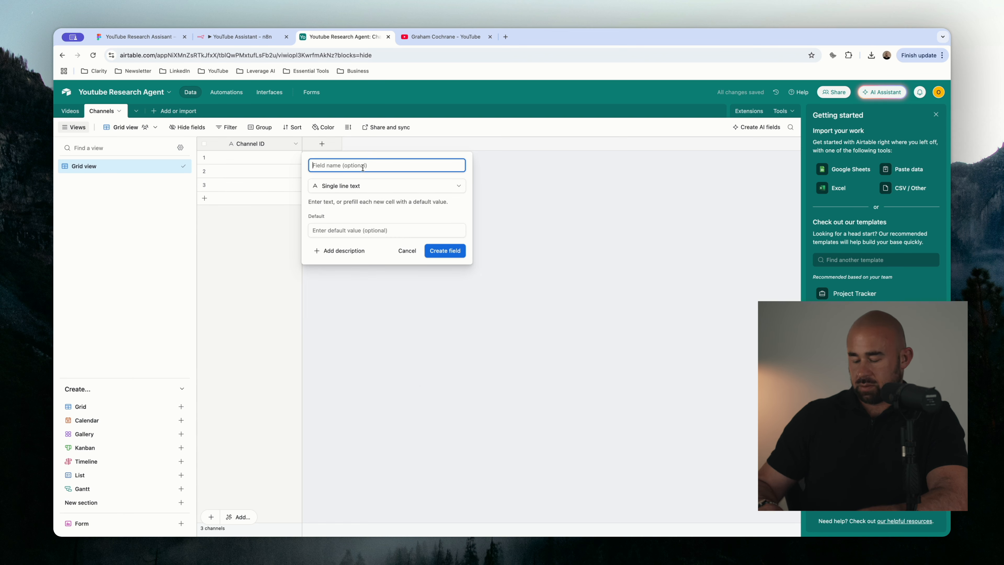
text(Channel Title)
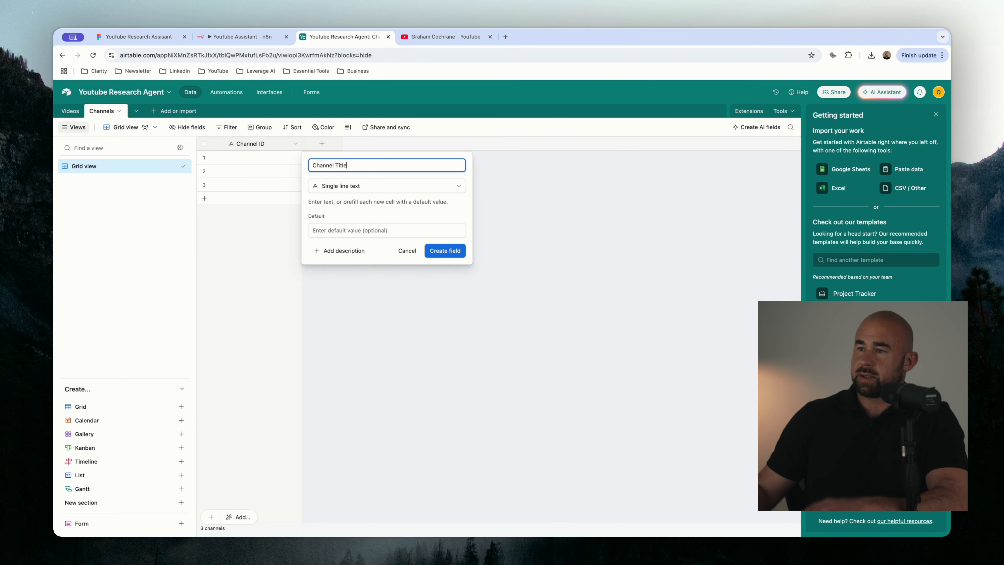
click(440, 251)
Add a checkbox field named Selected to the Channels table, keeping its default check style
click(399, 143)
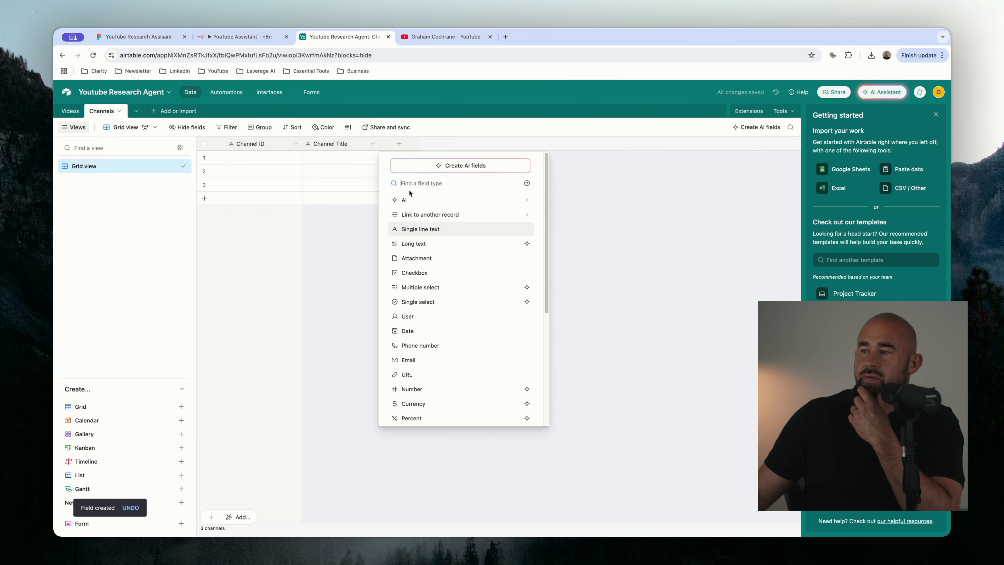
click(421, 273)
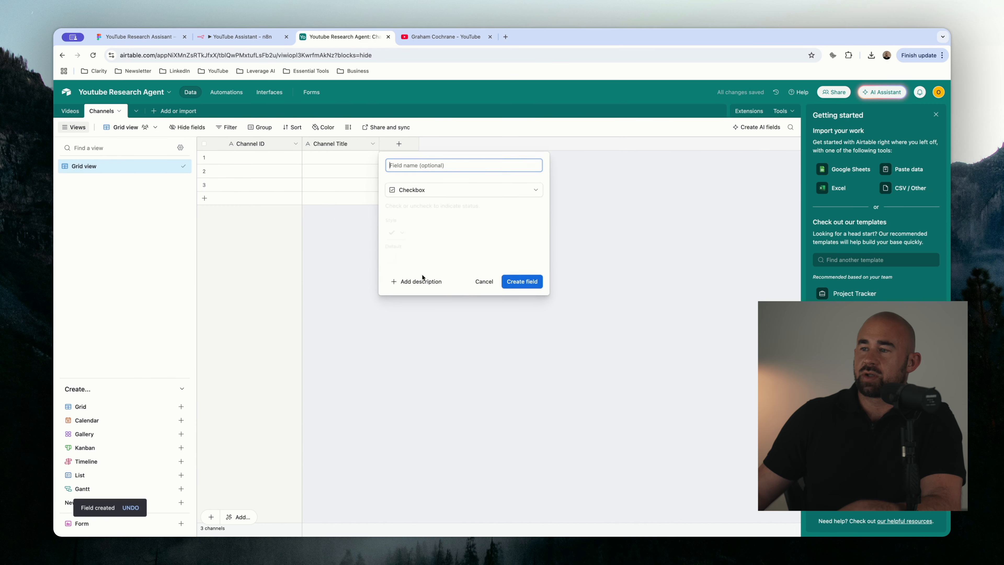
text(Selected)
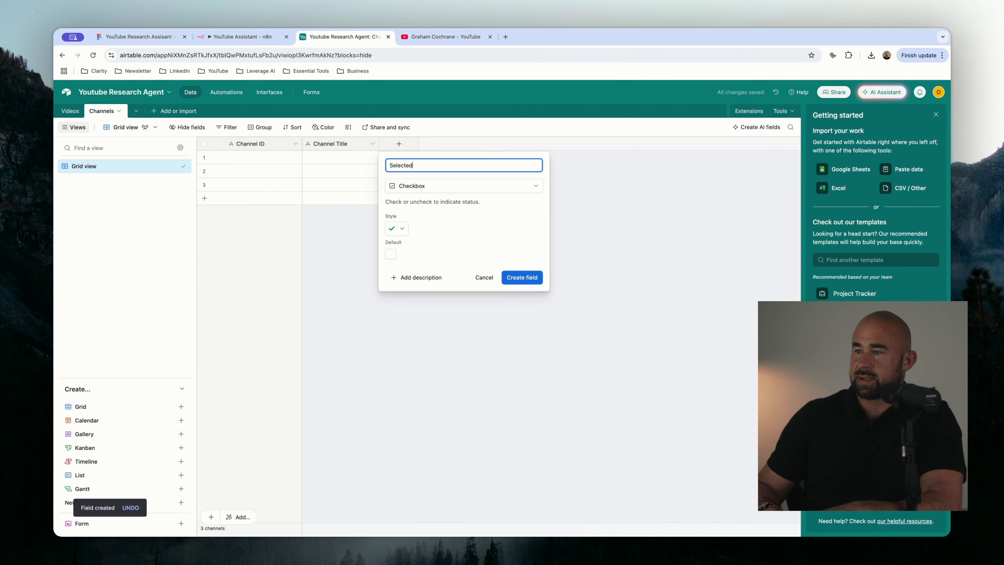
key(Return)
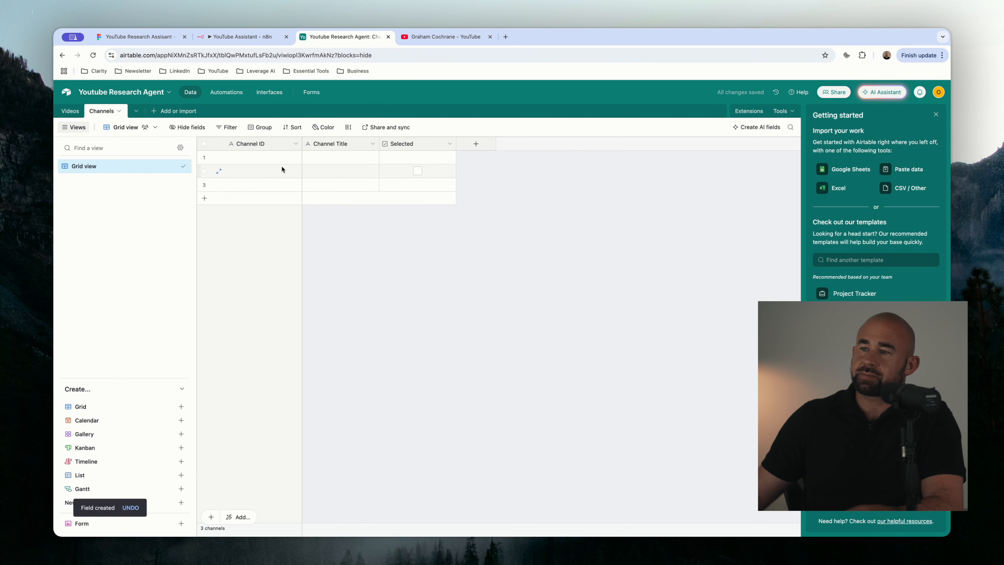
click(202, 185)
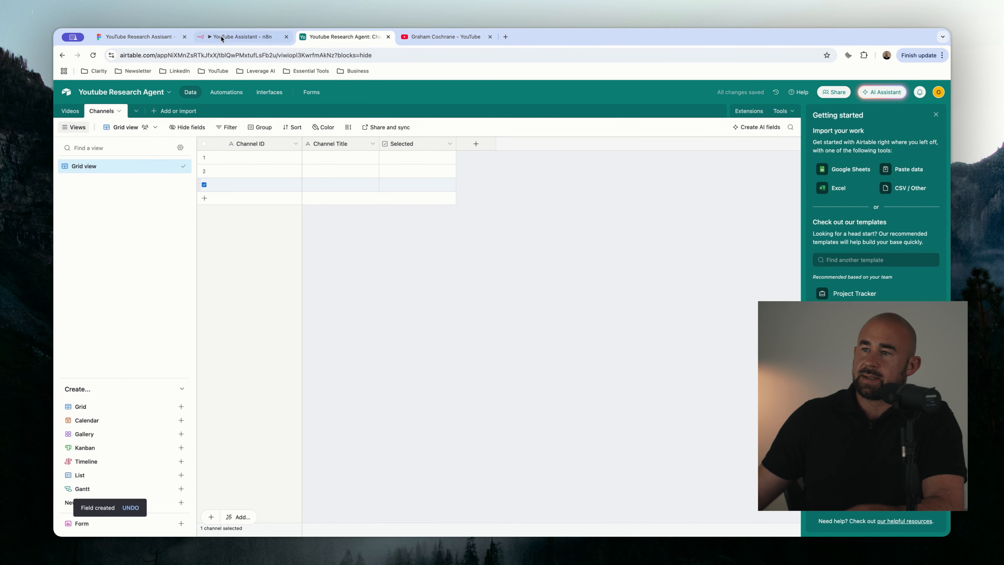
click(204, 184)
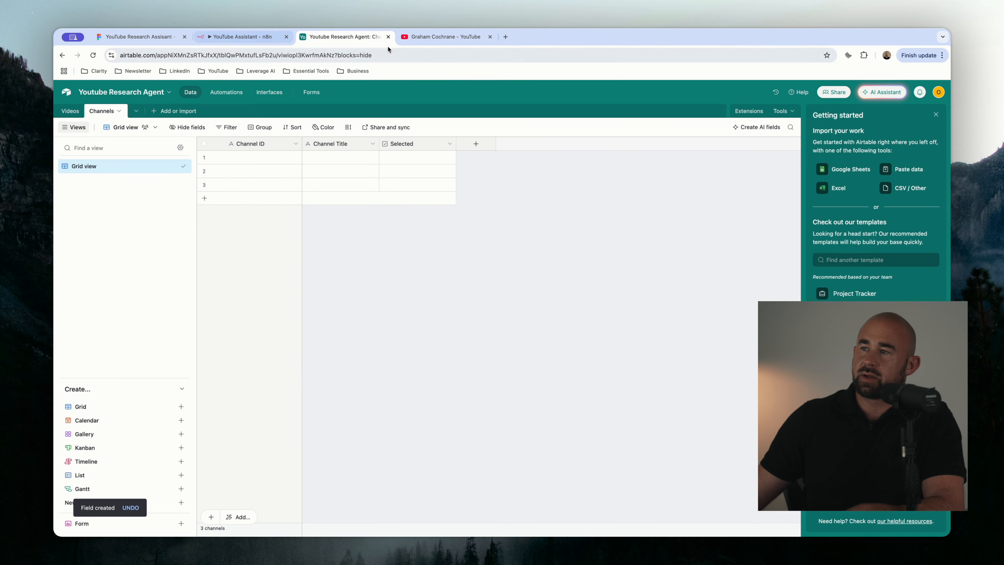
Copy the channel's name from its open YouTube page and paste it into Channel Title of the first Airtable record
click(412, 39)
drag(345, 210, 478, 214)
key(ctrl+c)
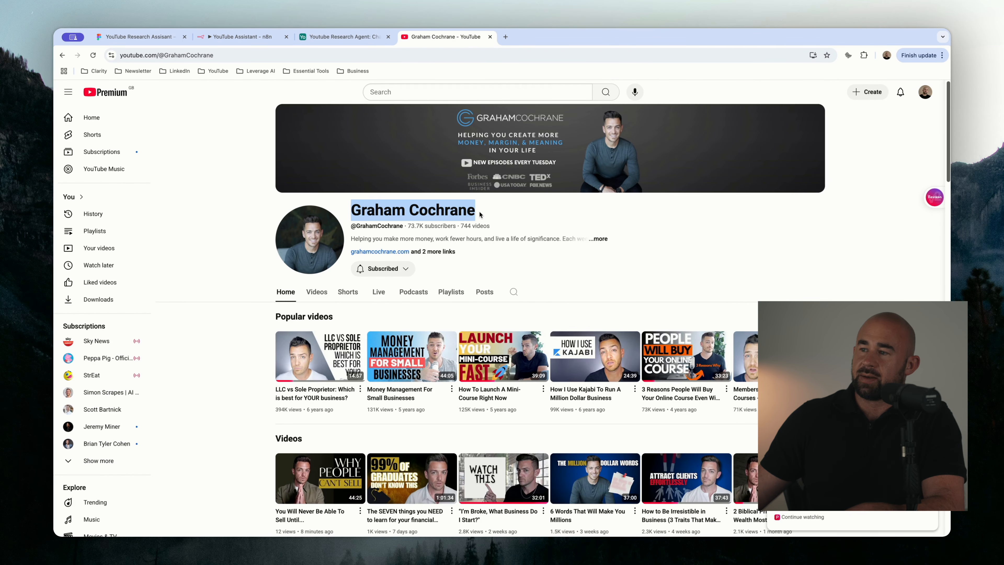
key(ctrl+shift+Tab)
click(324, 157)
key(ctrl+v)
click(348, 241)
Copy the channel ID from the YouTube channel's details, paste it into the first record's Channel ID in Airtable, and tick Selected
click(413, 37)
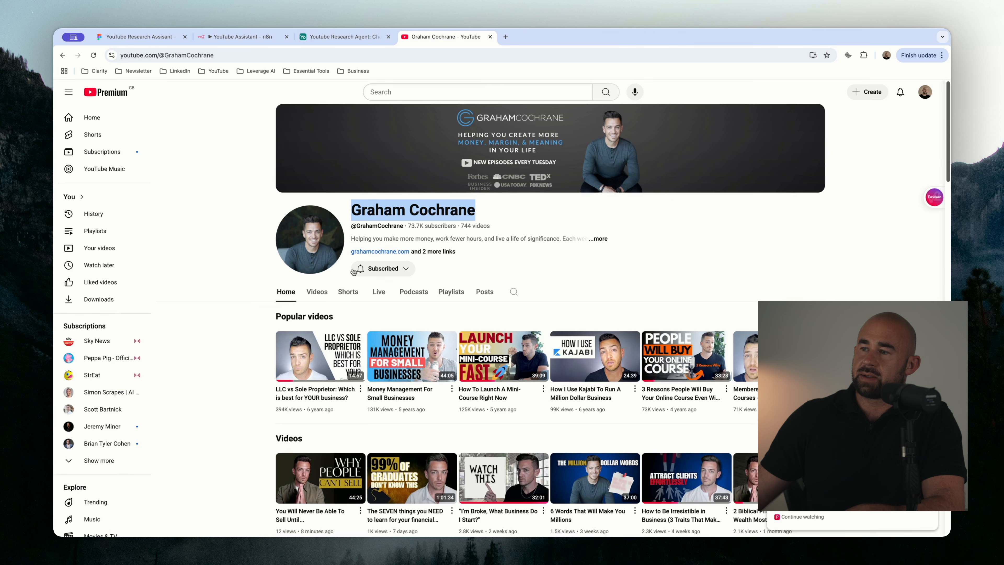
click(599, 239)
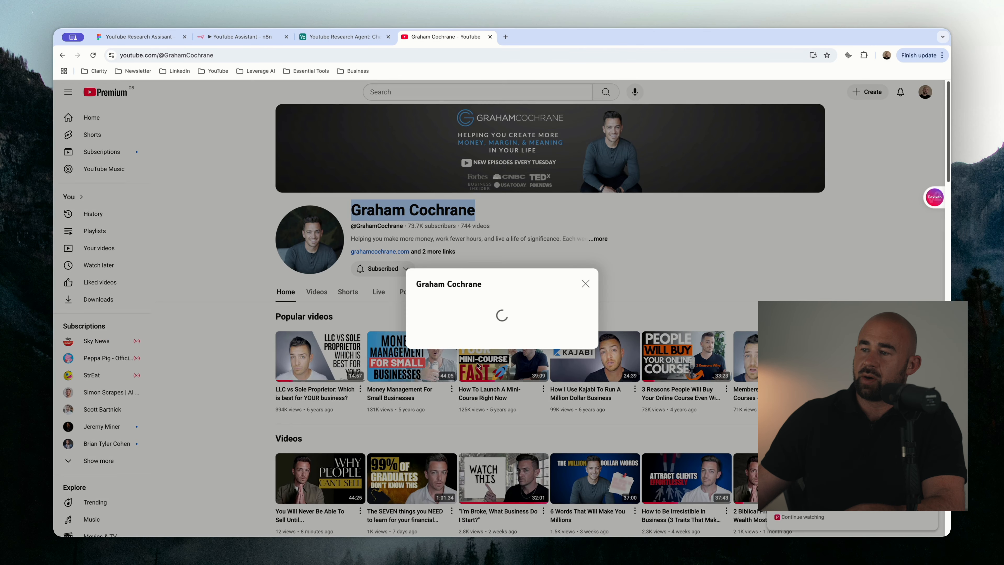
scroll(431, 376, down, 3)
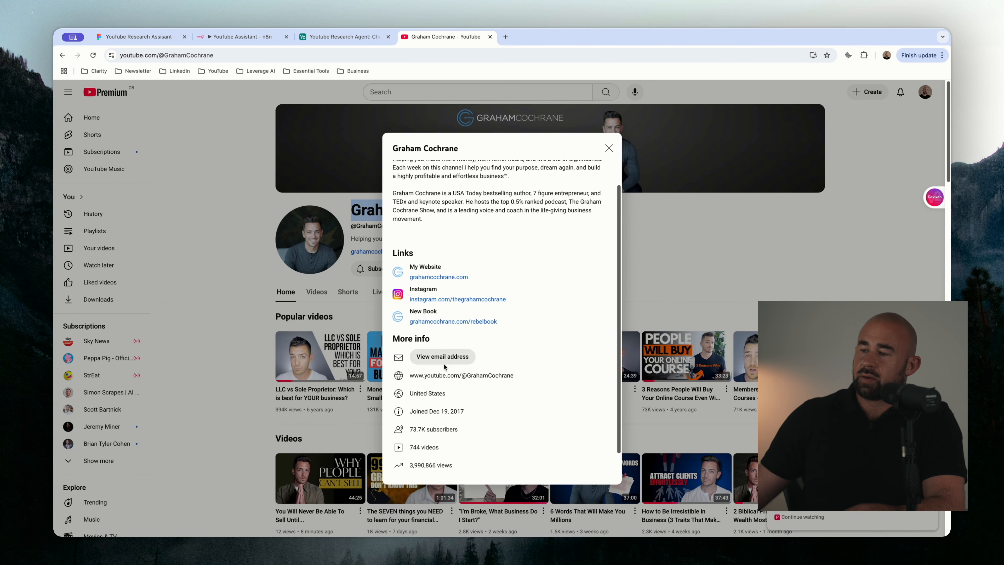
click(433, 466)
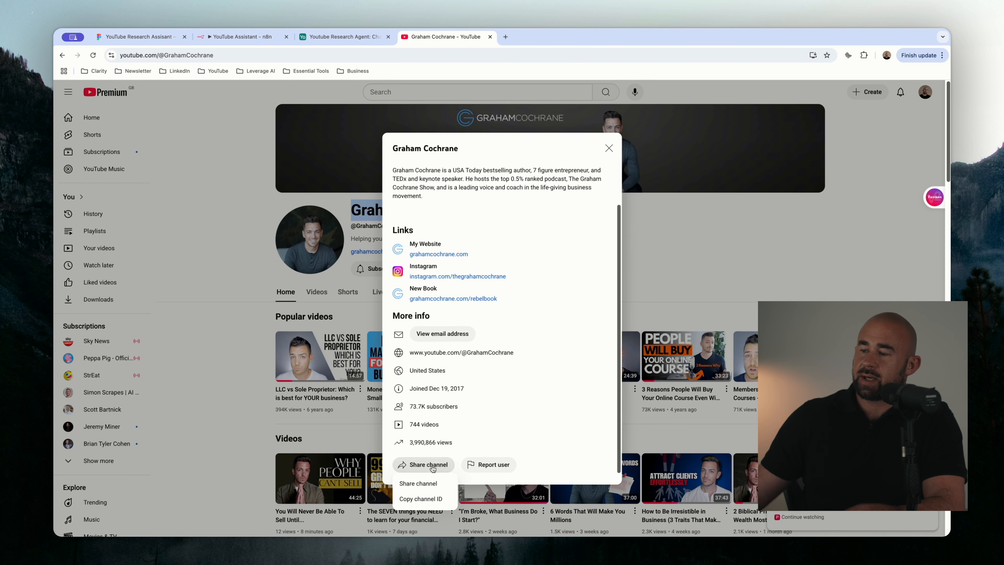
click(423, 499)
click(319, 32)
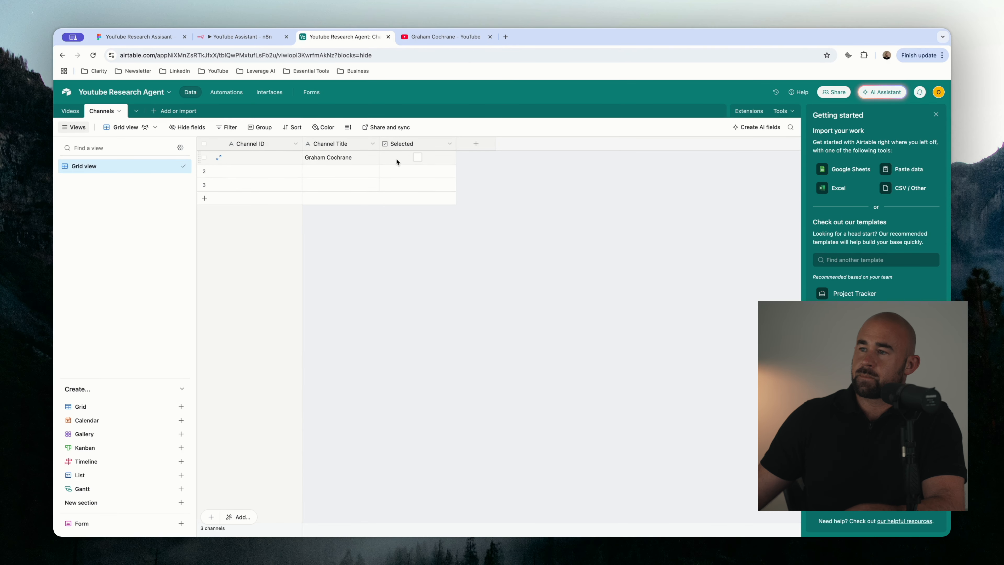
click(268, 154)
key(ctrl+v)
click(344, 248)
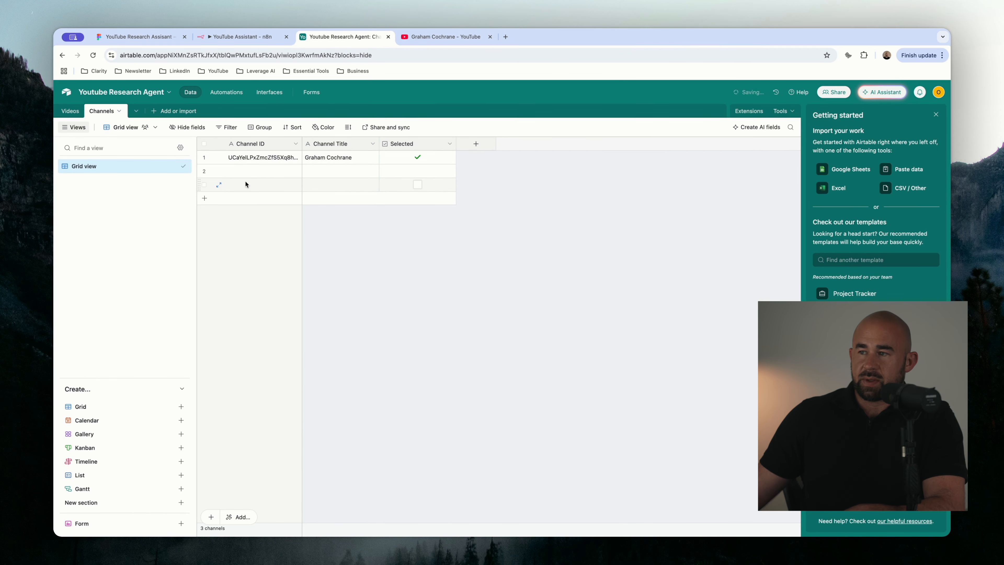
Delete the two empty records from the Channels table
click(204, 172)
right_click(236, 188)
click(284, 219)
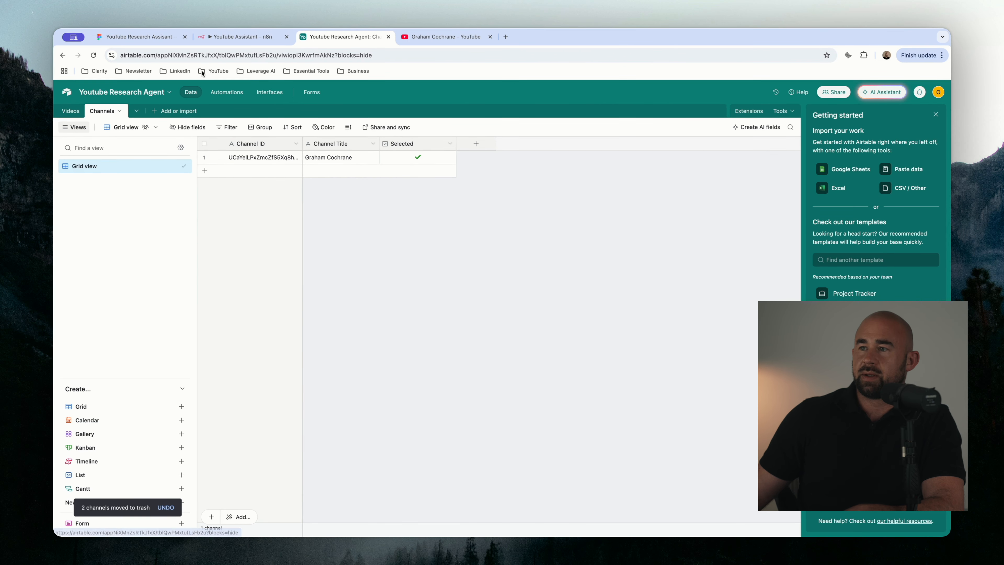
Switch to the YouTube Assistant workflow in n8n, move the trigger node away from Configuration, and delete the Configuration node
click(251, 37)
drag(329, 261, 252, 261)
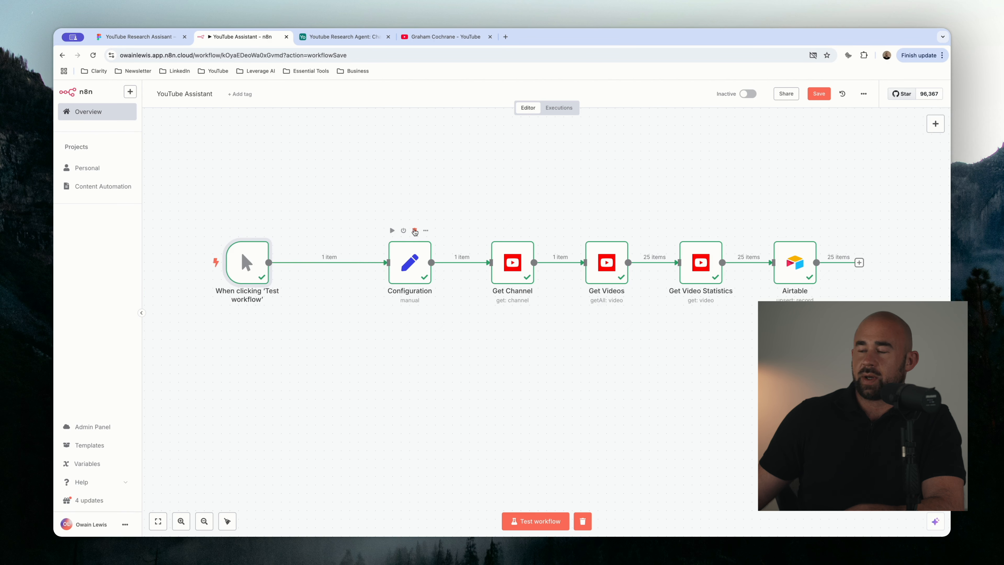
click(414, 231)
Insert an Airtable record search node between the manual trigger and the Get Channel node
click(373, 262)
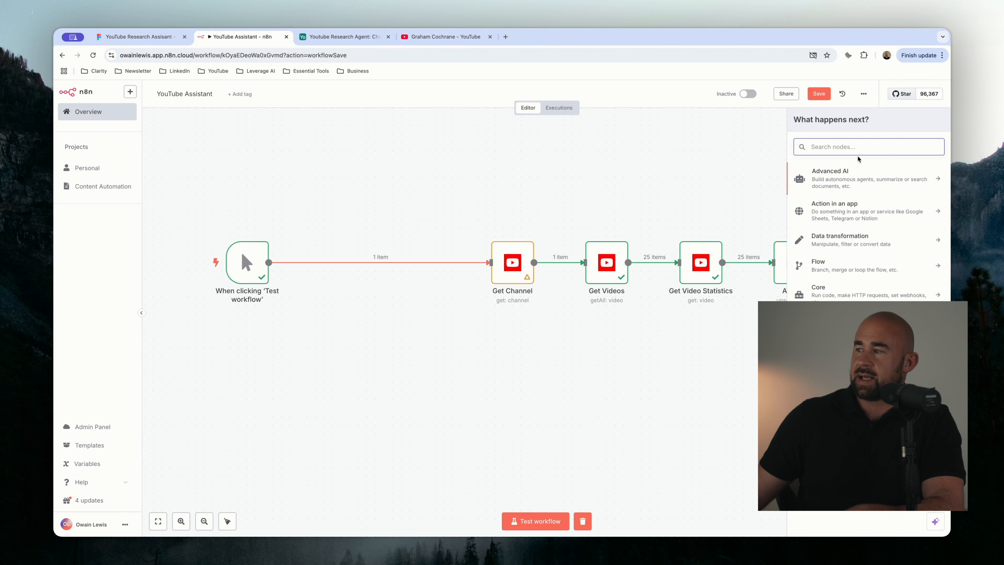
text(airt)
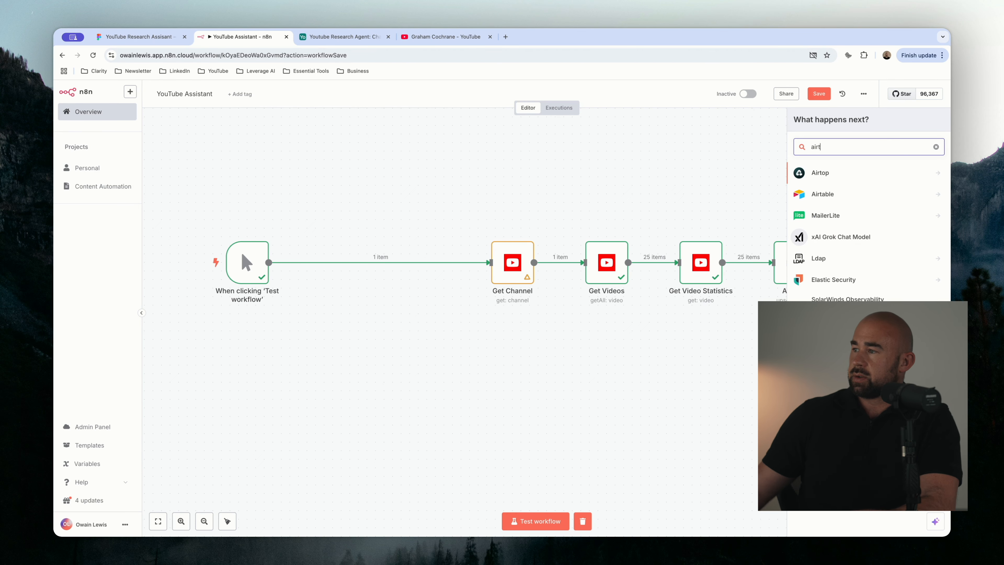
click(822, 193)
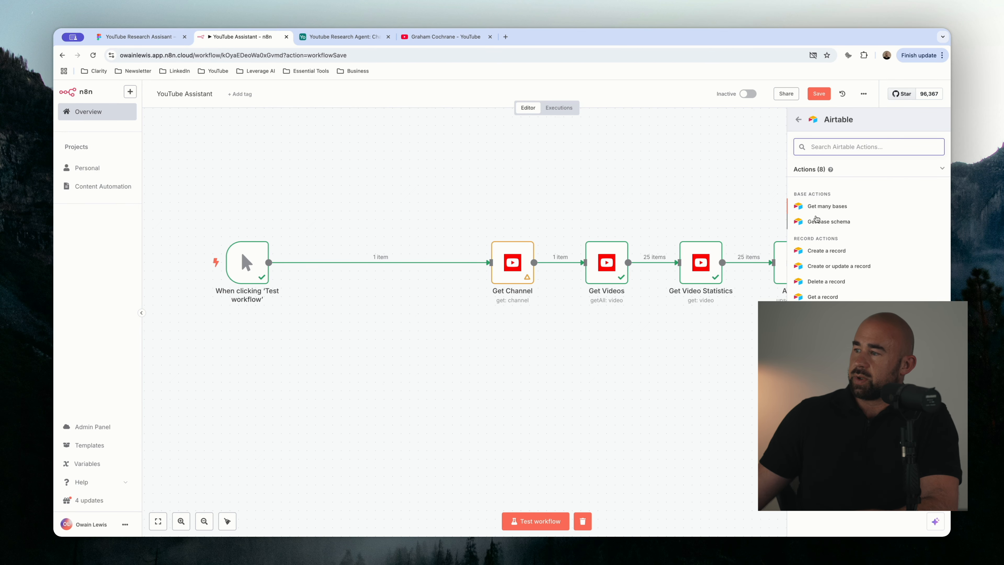
click(820, 312)
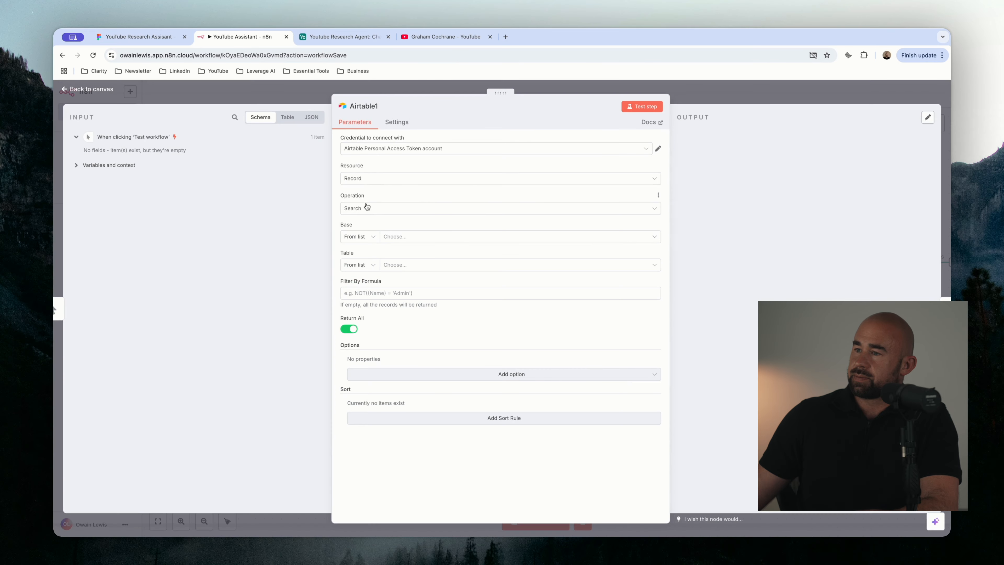
Set the new Airtable node to search the Channels table of the Youtube Research Agent base
click(406, 237)
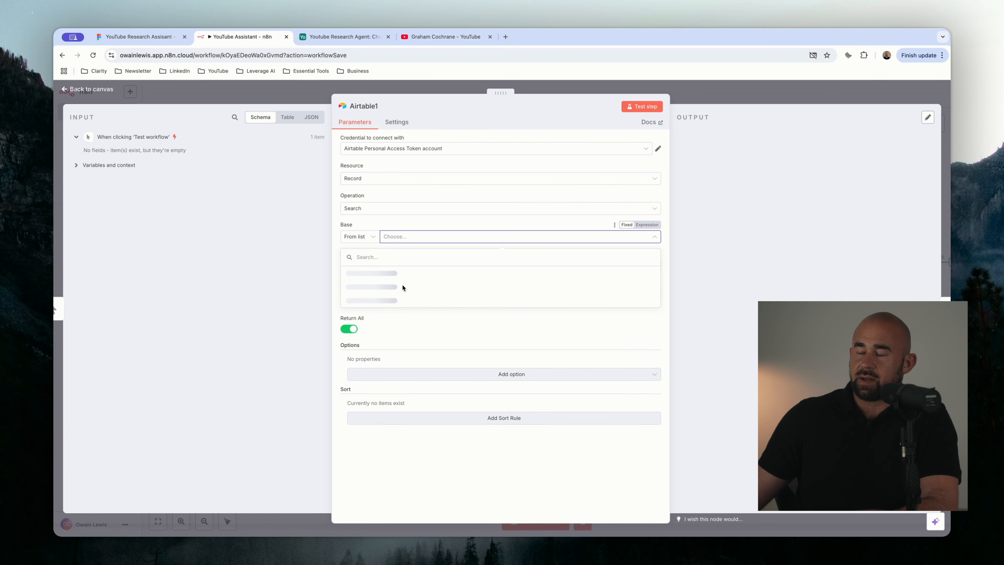
scroll(397, 316, down, 3)
click(388, 356)
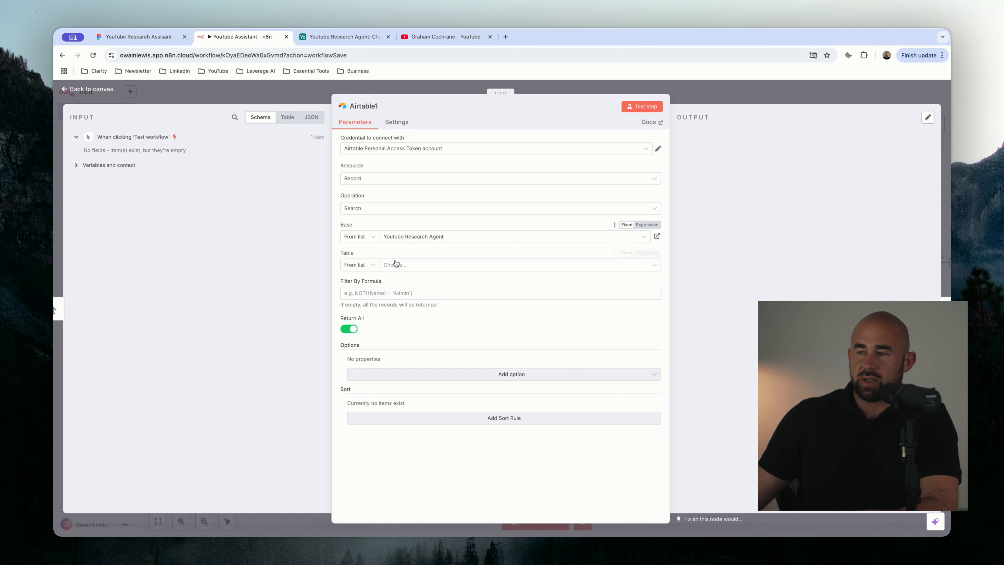
click(394, 270)
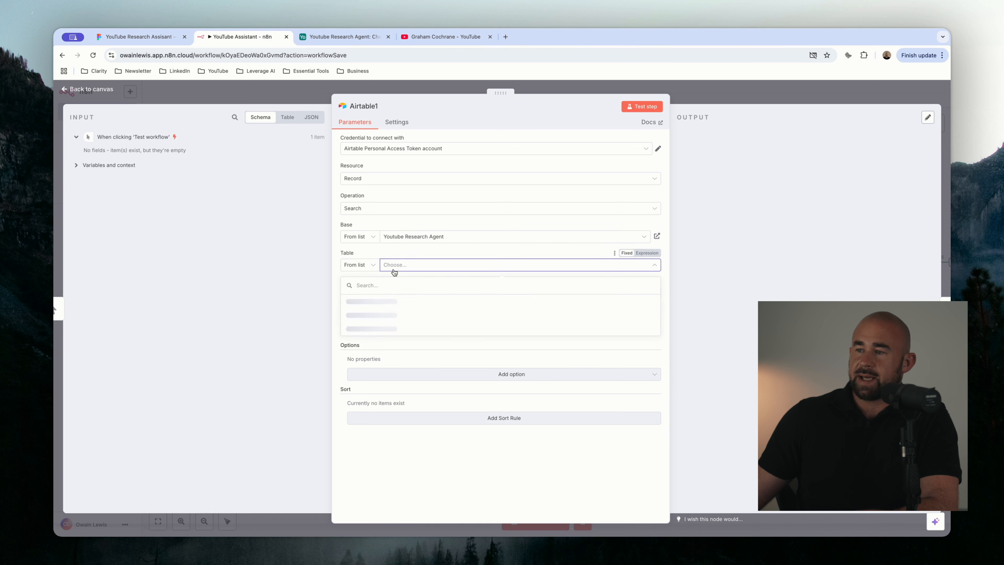
click(361, 318)
Filter the record search by the formula ({Selected} = 1) and test the node
click(357, 294)
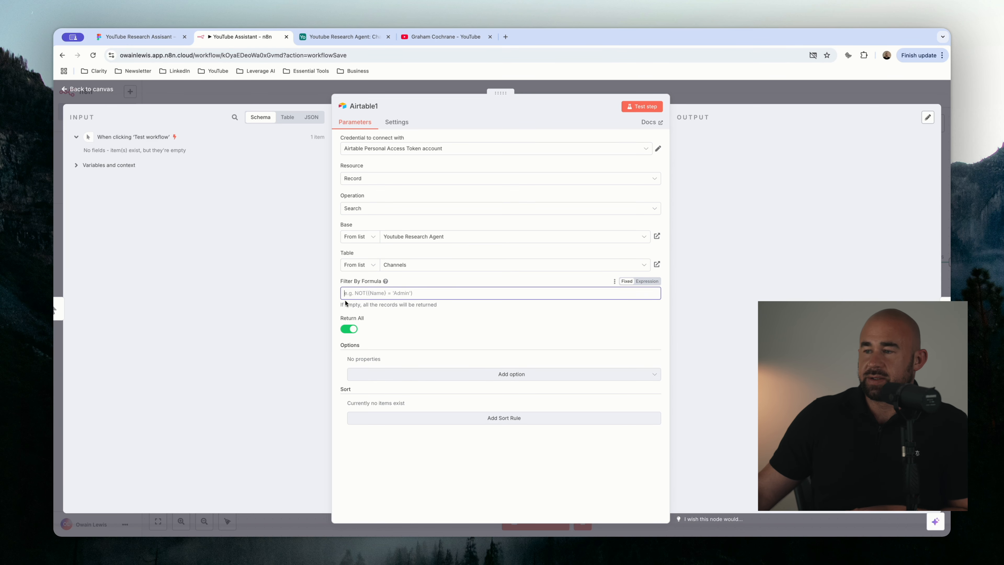
text({{Selected} = 1})
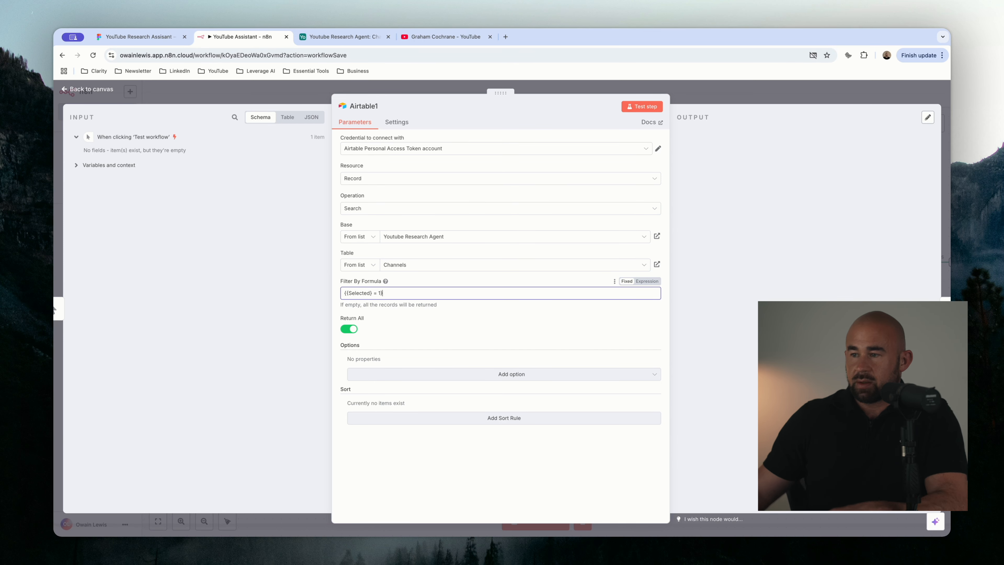
click(637, 107)
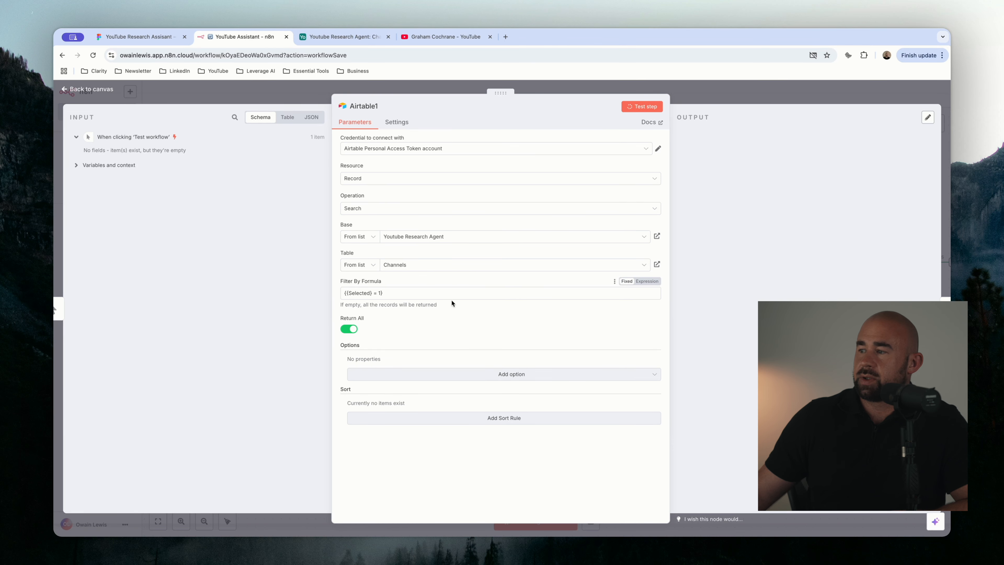
Remove the outer brackets from the filter formula, leaving {Selected'} = 1, and retest the node
click(347, 293)
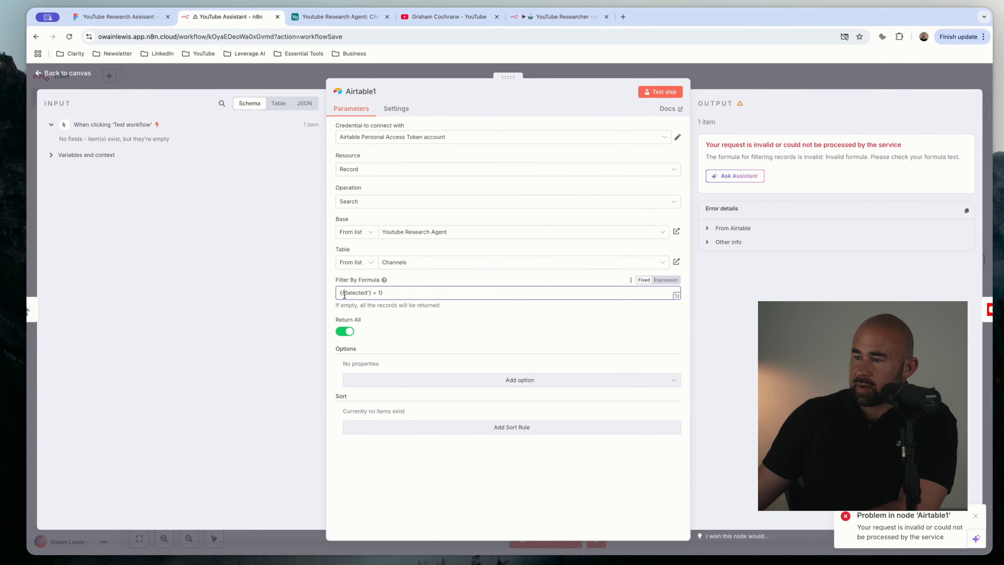
key(BackSpace)
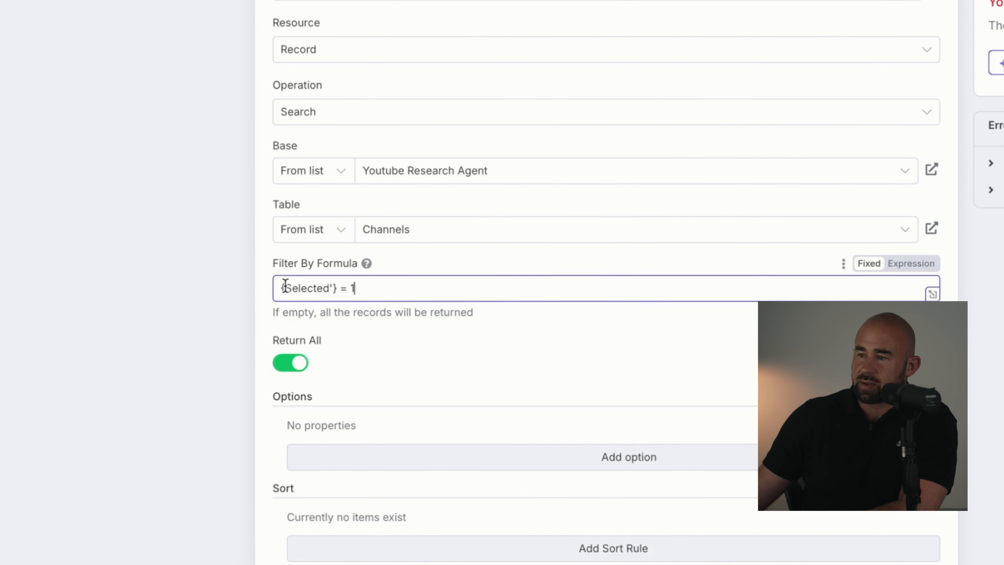
drag(281, 285, 421, 292)
click(421, 292)
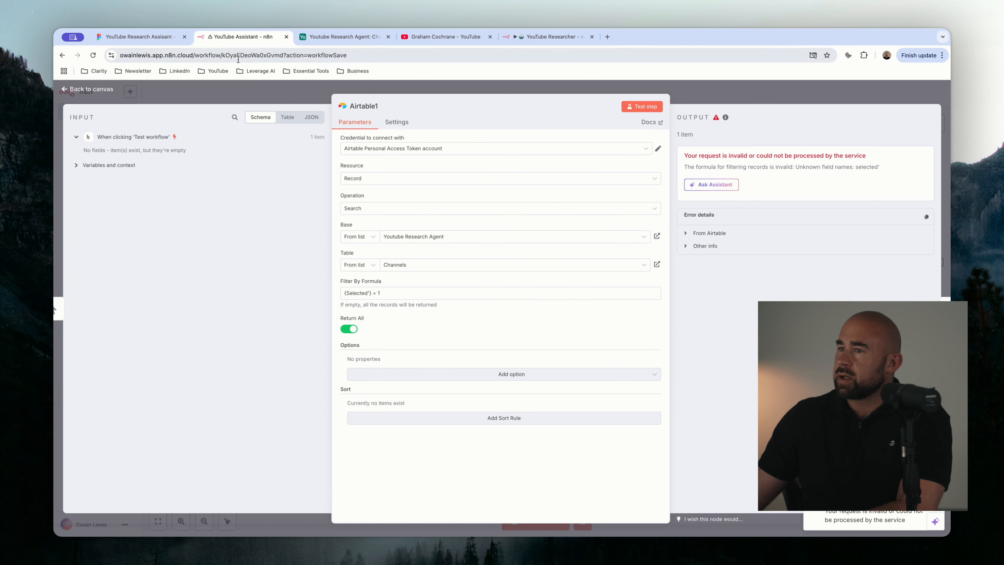
Check the field name in the Channels table, correct the n8n filter formula to {Selected} = 1, and test the node
click(316, 37)
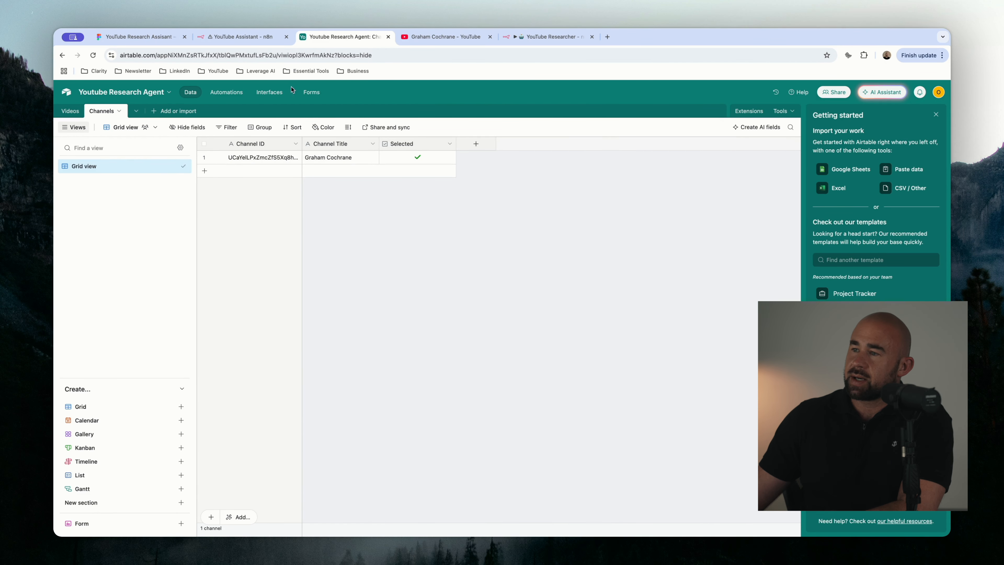
click(253, 37)
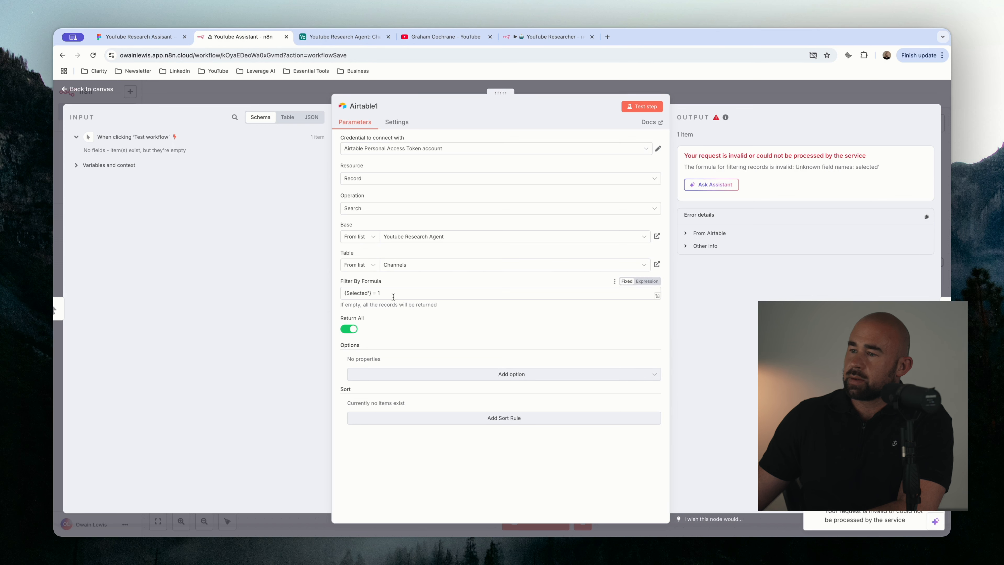
click(370, 292)
key(BackSpace)
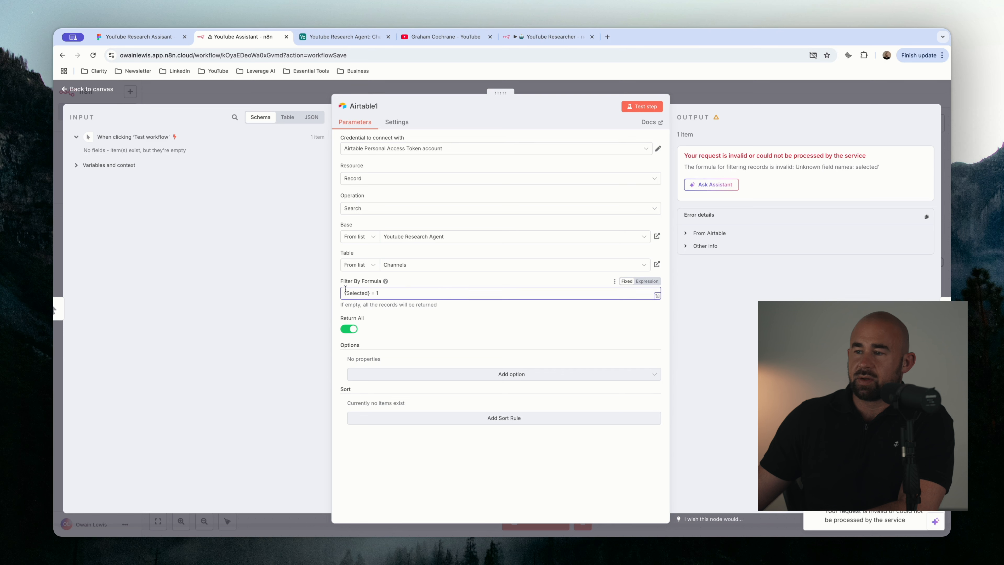
click(642, 106)
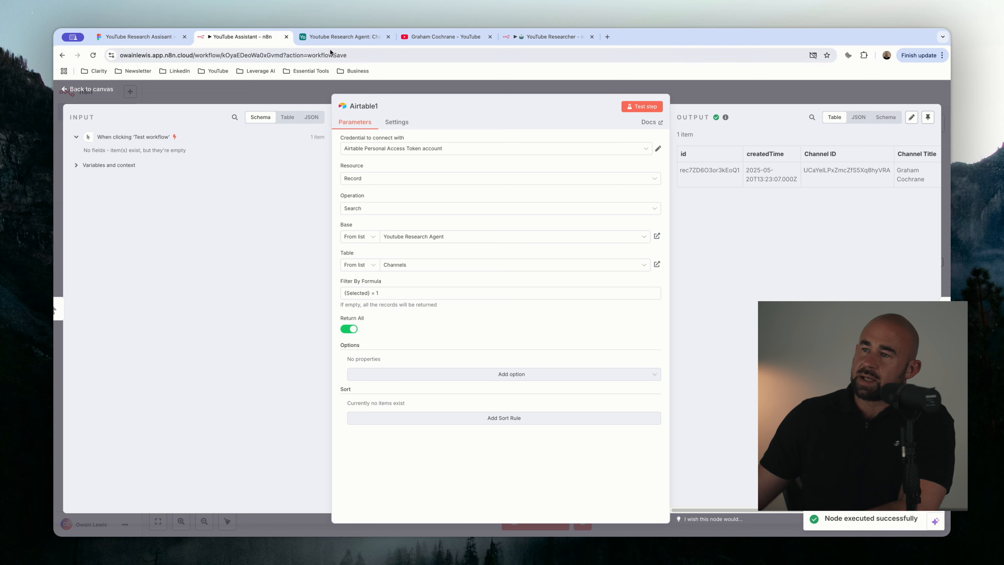
Clear the existing channel's Selected checkbox in Airtable, retest the n8n search node, and return to Airtable to re-tick the checkbox
click(344, 37)
click(418, 160)
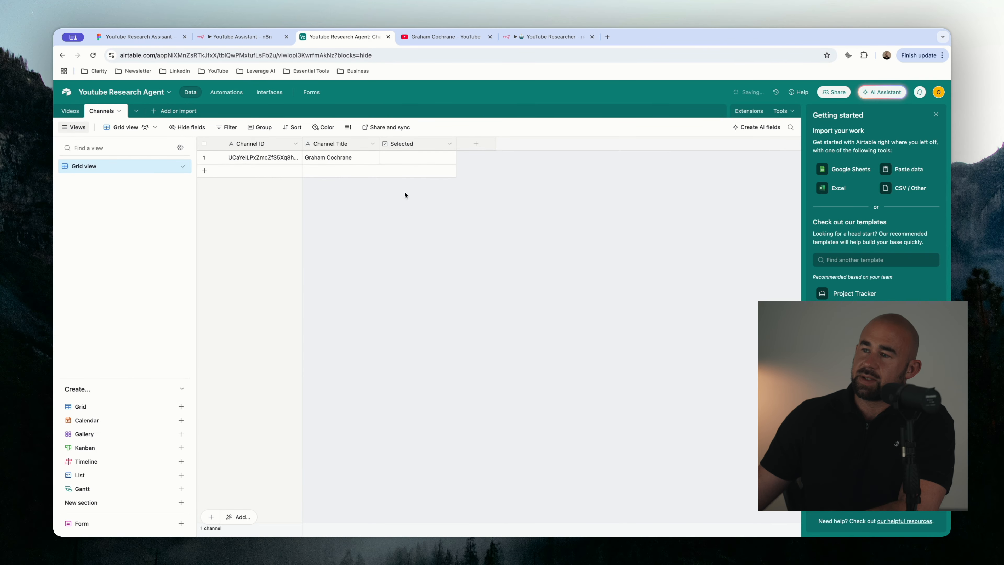
click(263, 42)
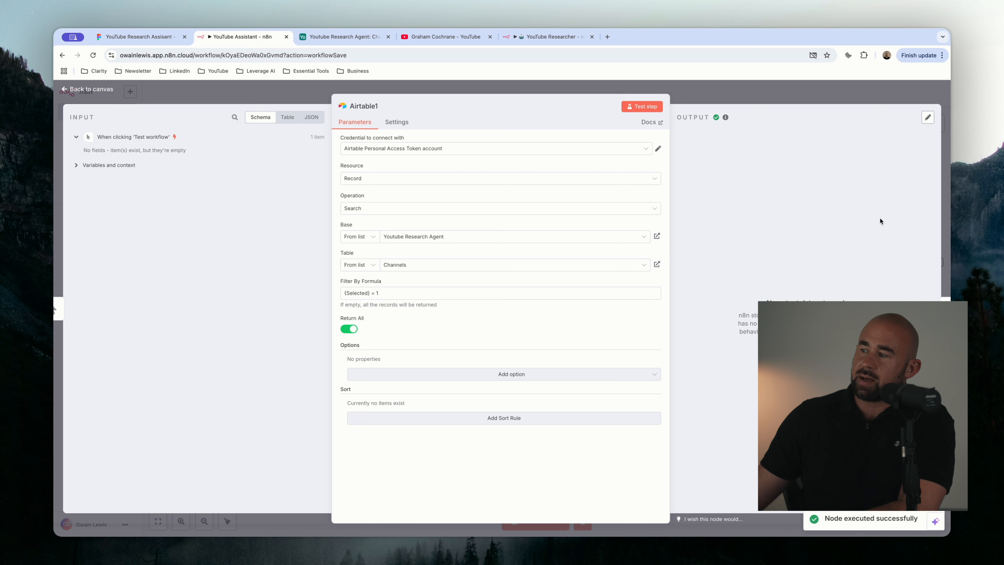
click(344, 37)
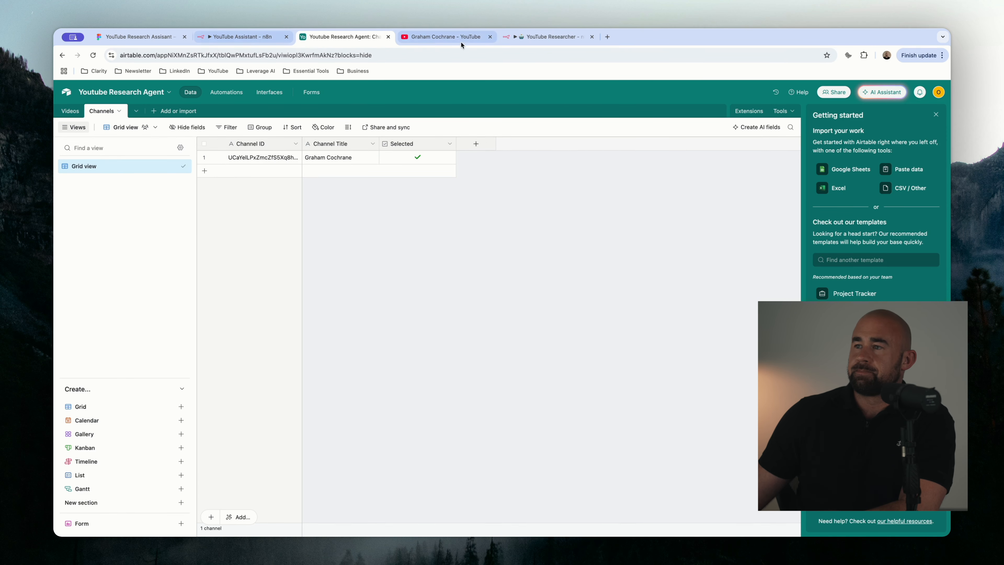
Switch to YouTube and open the Matt Gray channel from the home page
click(449, 37)
click(202, 138)
click(121, 95)
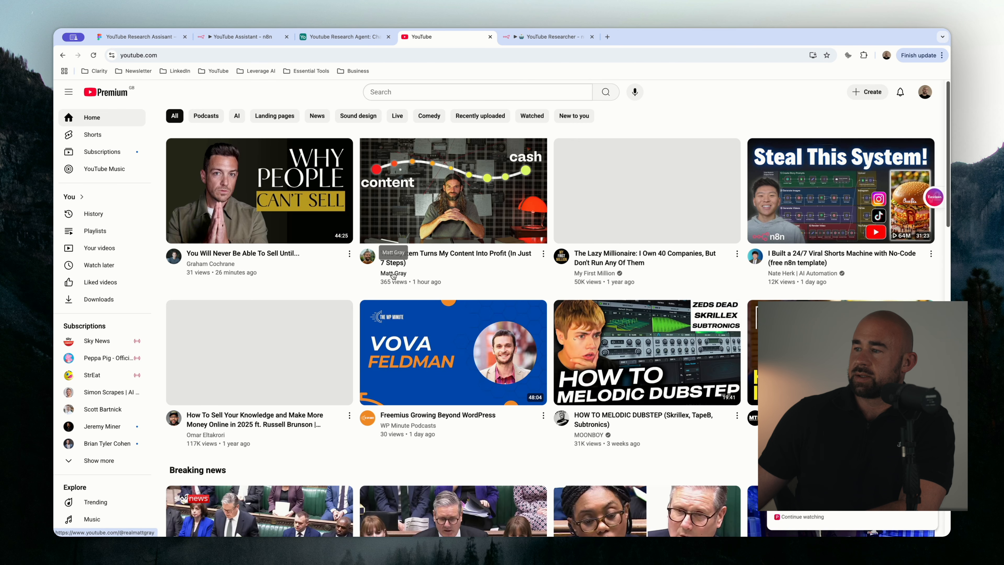
click(393, 274)
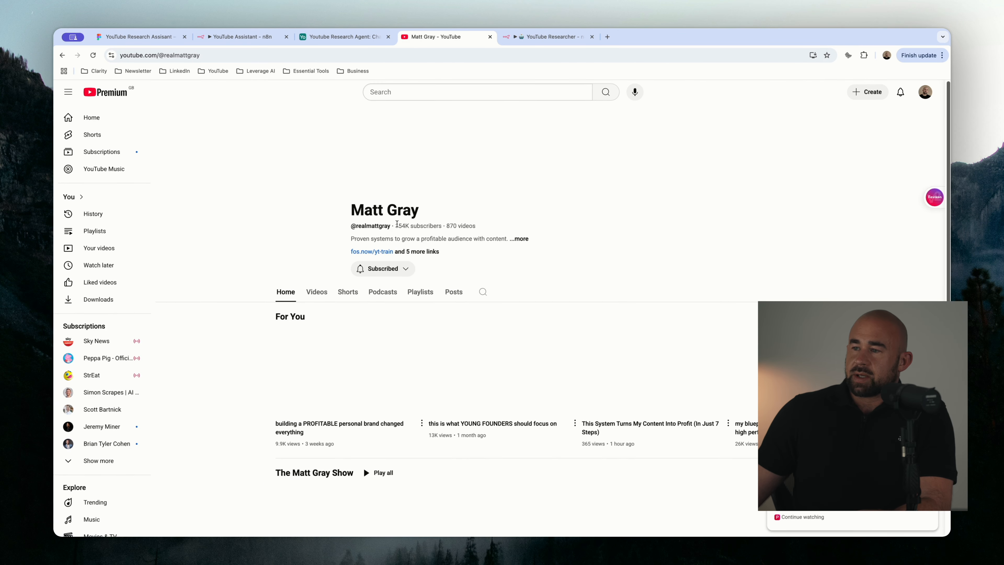
Copy the YouTube channel's name into the Channel Title field of a new record in the Airtable Channels table
drag(345, 211, 431, 211)
key(super+c)
click(239, 36)
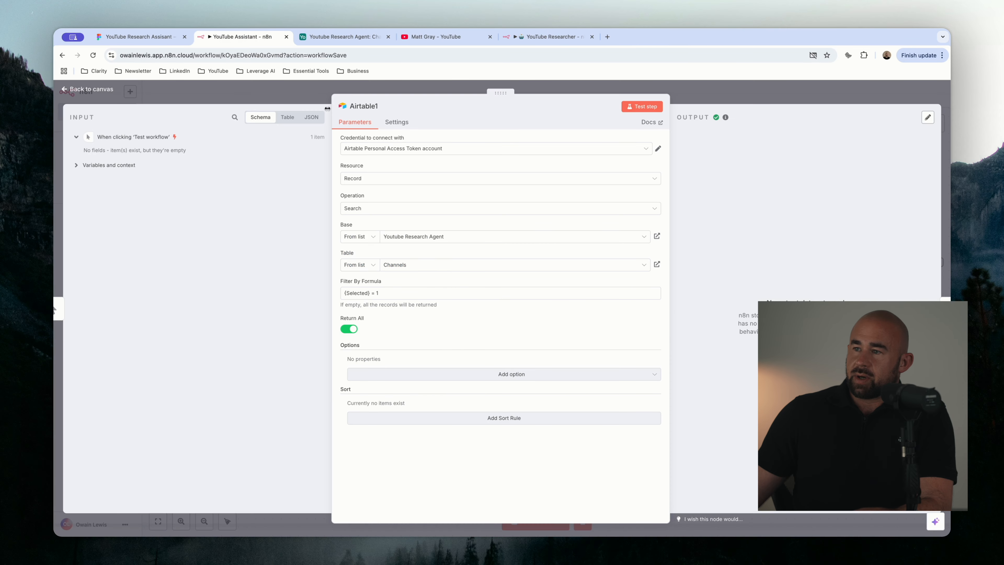
click(316, 37)
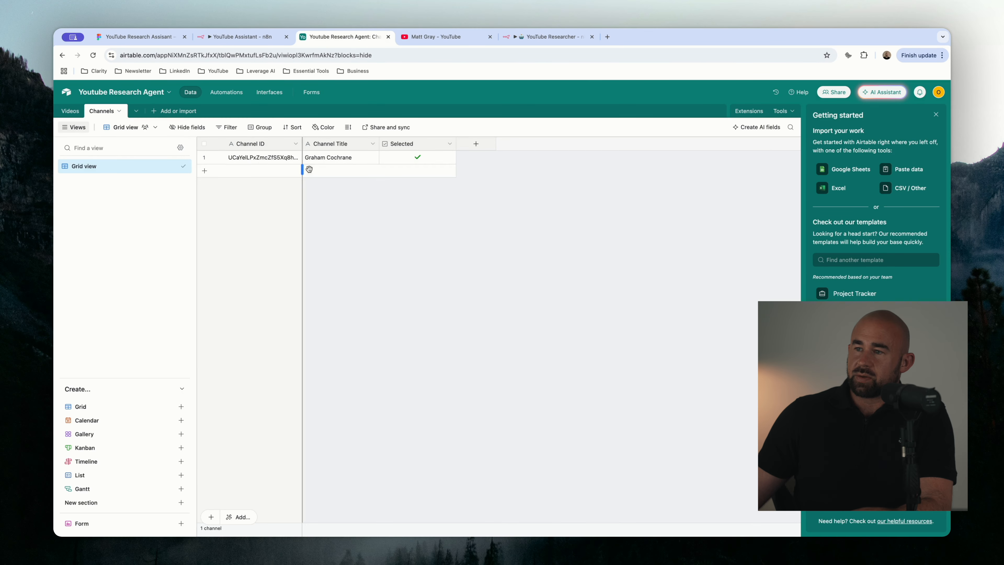
click(326, 170)
click(327, 171)
key(super+v)
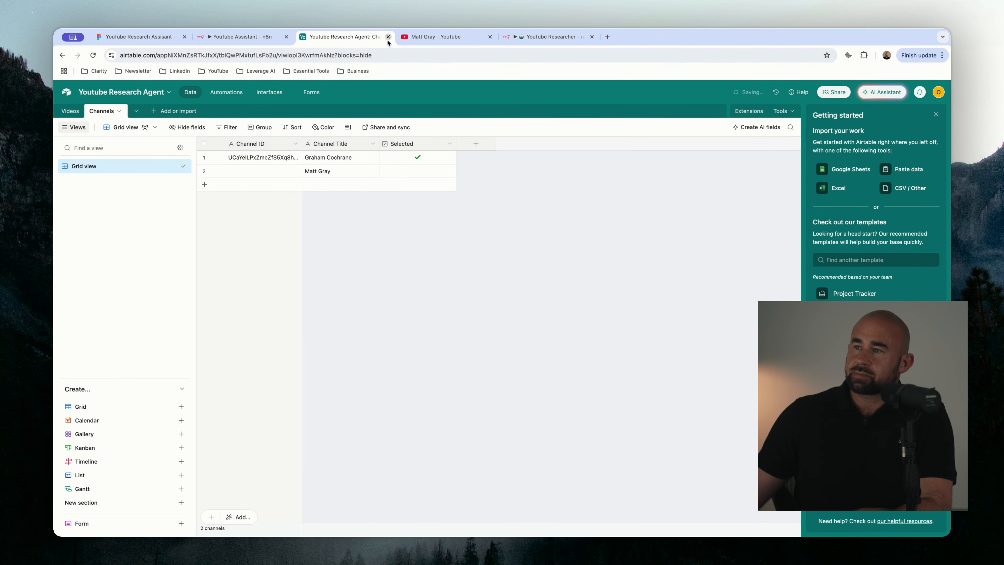
Copy the channel ID from the Matt Gray channel's expanded details on YouTube
click(224, 39)
click(426, 37)
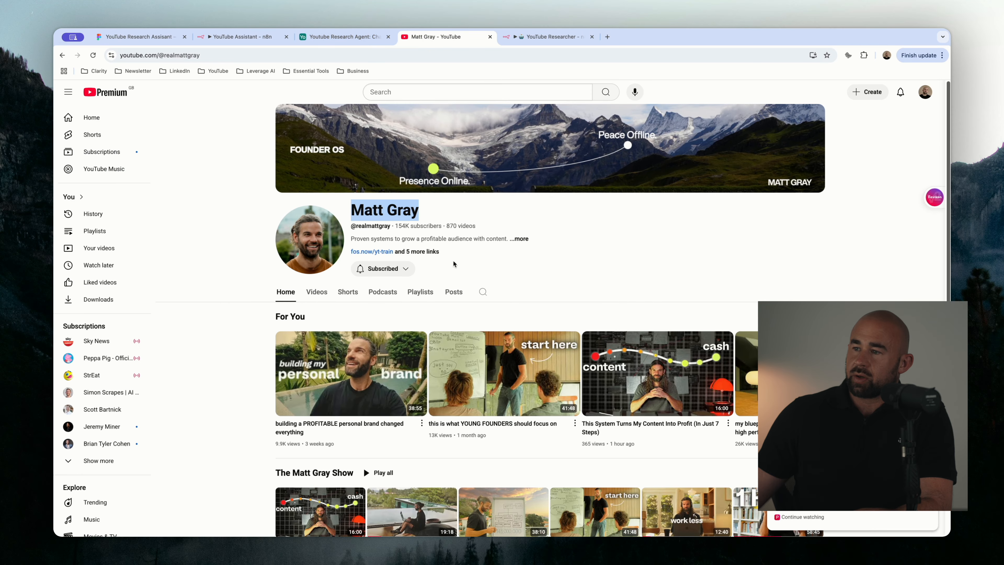
click(520, 239)
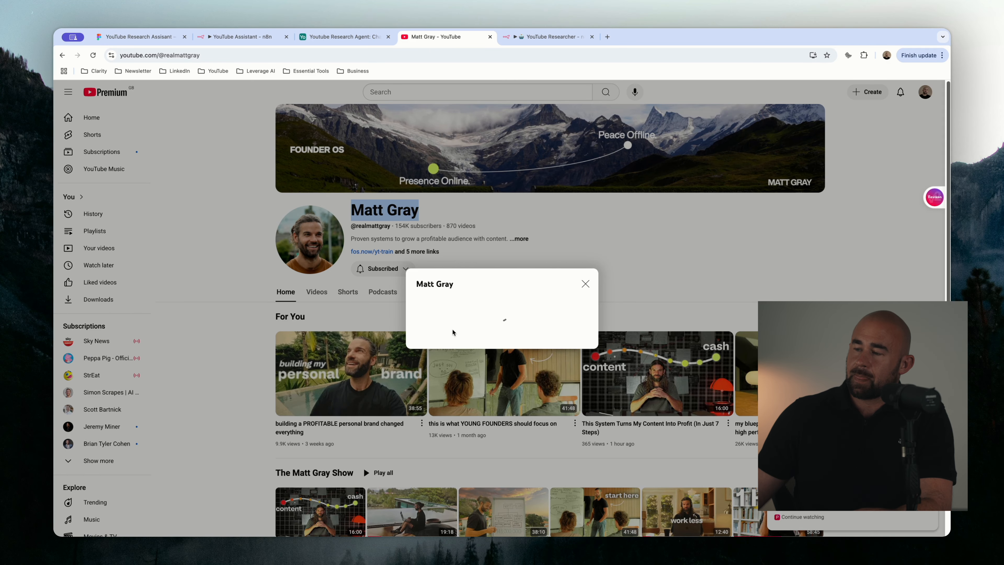
scroll(452, 327, down, 3)
click(447, 464)
click(432, 498)
Paste the copied channel ID into the second record of the Airtable Channels table and mark that record as Selected
click(243, 37)
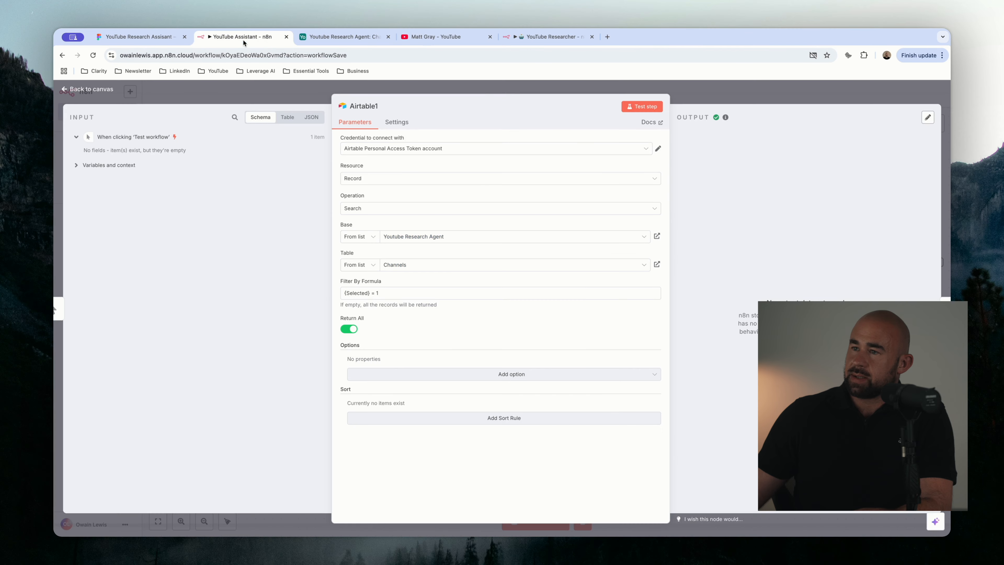
click(340, 36)
click(261, 171)
key(ctrl+v)
click(391, 261)
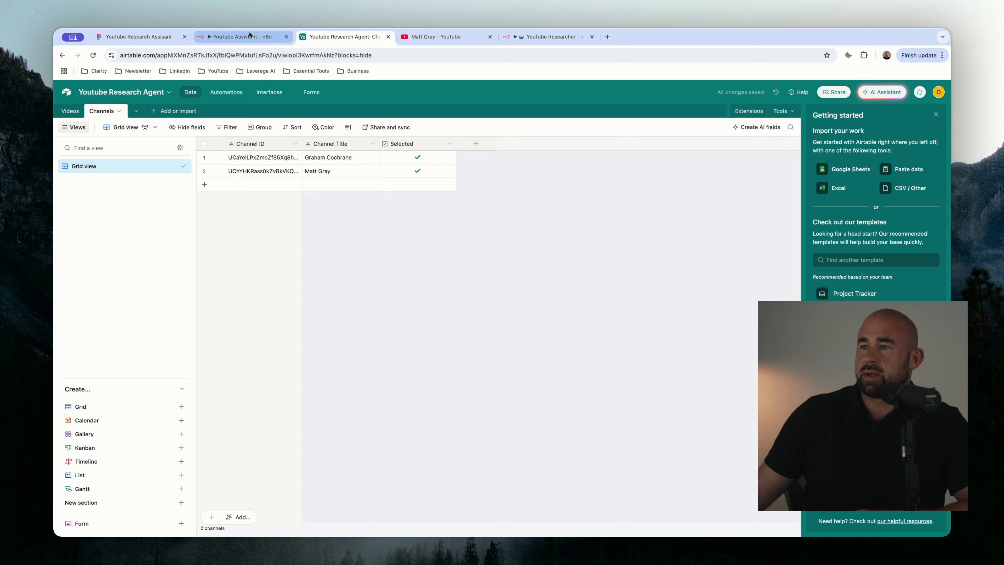
Return to the n8n canvas and space out the Airtable1, Get Channel and Get Videos nodes along the workflow line
click(242, 36)
click(279, 95)
drag(342, 264, 386, 260)
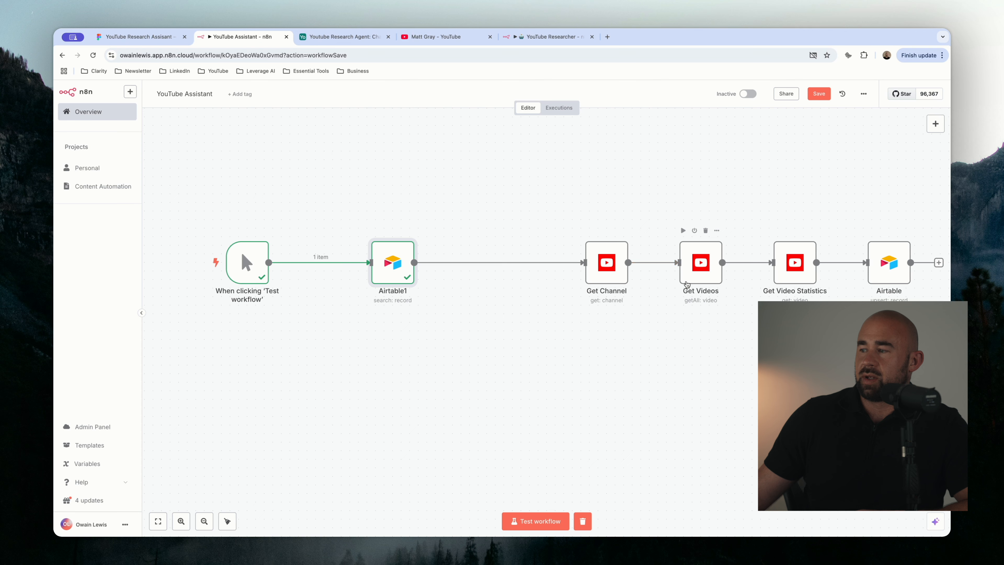
drag(598, 269, 513, 269)
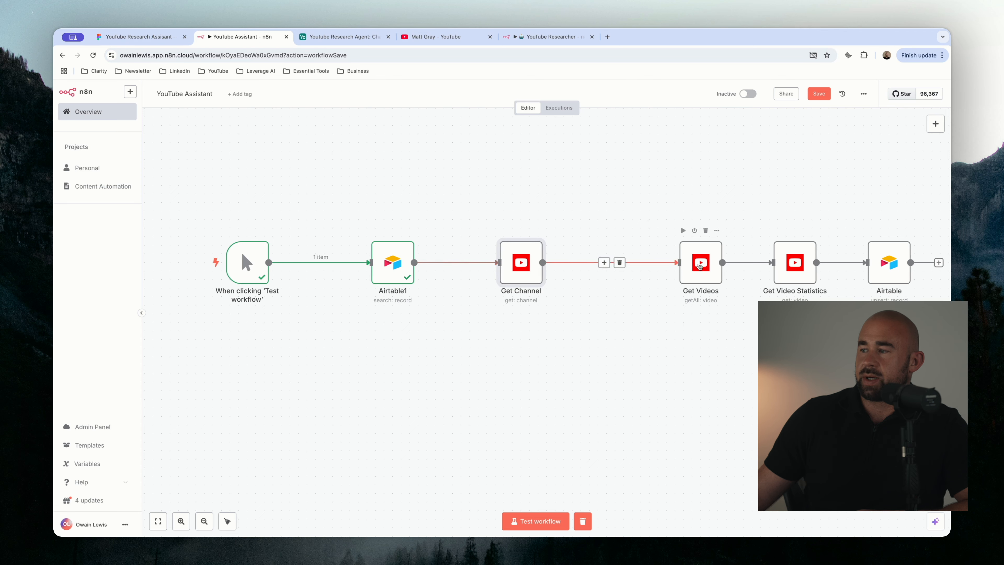
drag(697, 263, 645, 262)
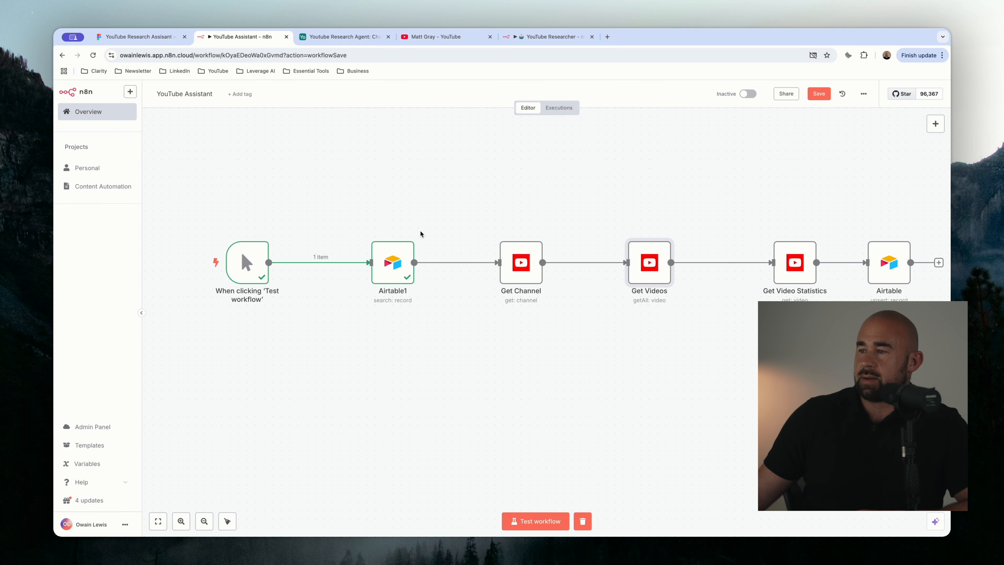
Rename the Airtable1 node to Get Channels
right_click(389, 259)
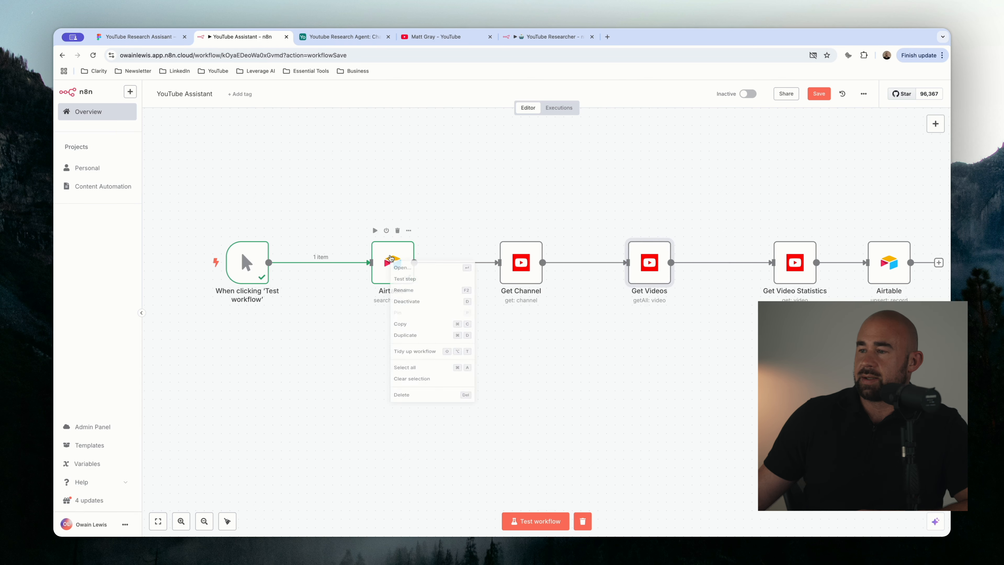
click(414, 293)
key(BackSpace)
text(Get Channels)
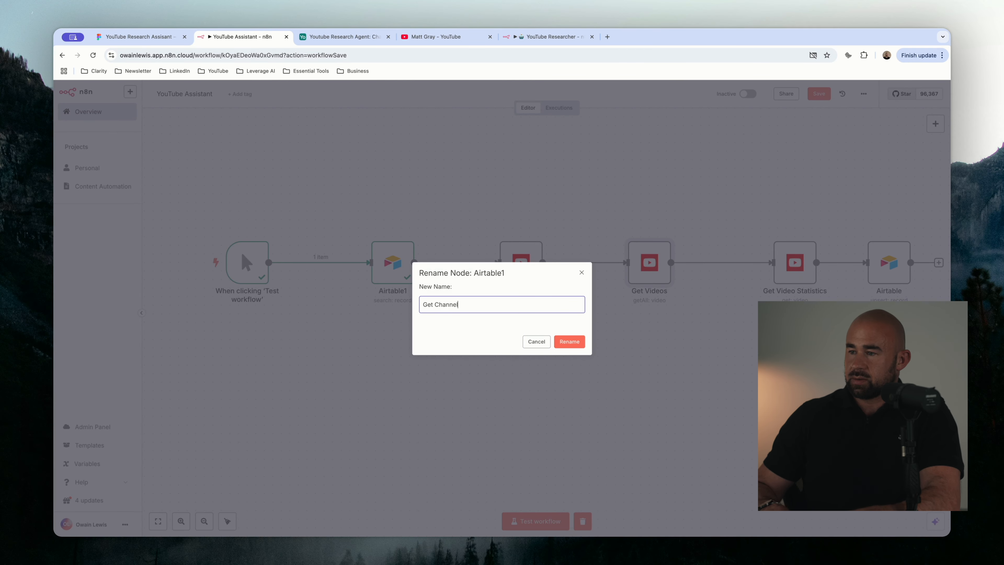
key(Return)
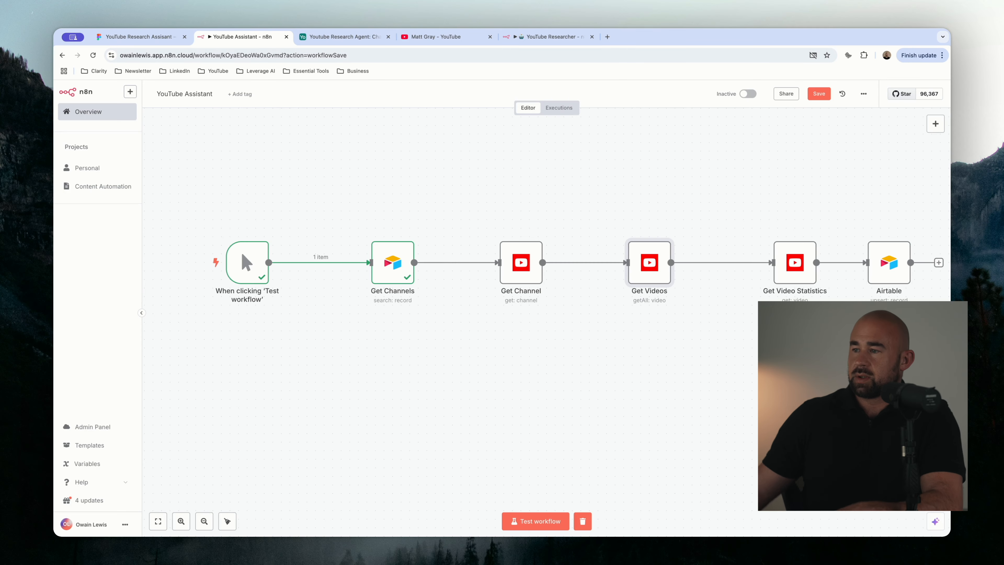
Remove the connection between Get Channels and Get Channel and run the workflow to load the selected channel records
double_click(520, 264)
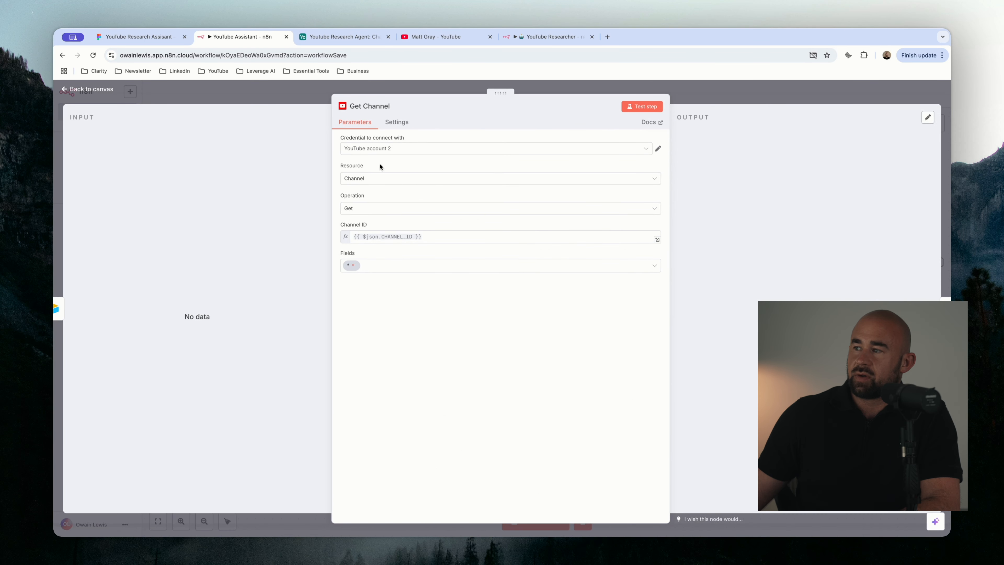
click(275, 95)
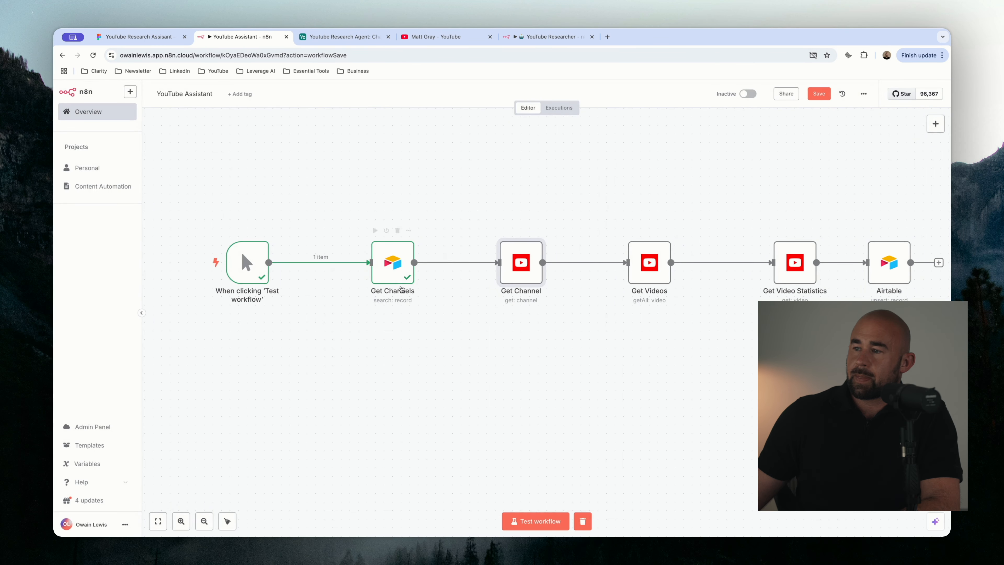
click(465, 262)
click(530, 522)
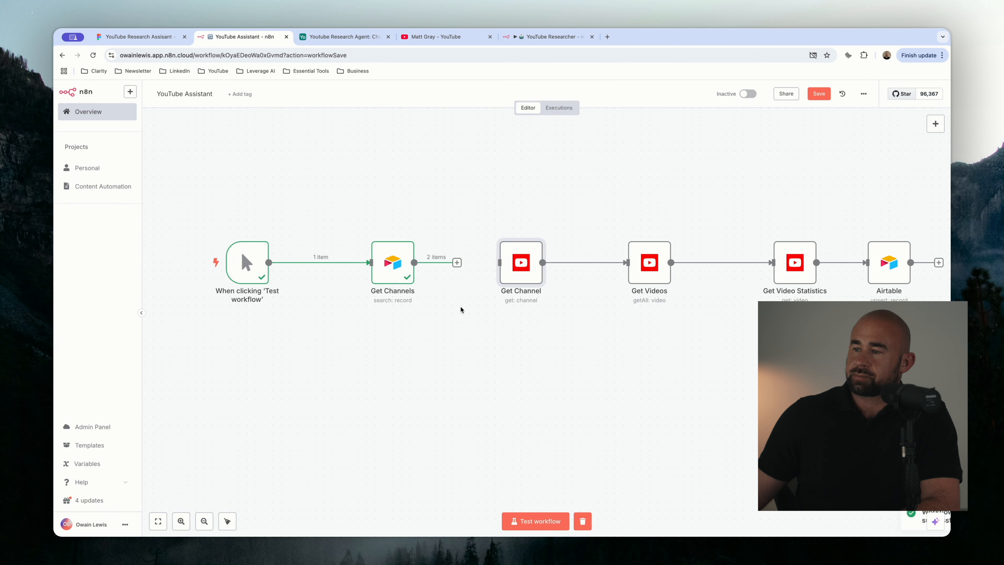
Reconnect Get Channels to Get Channel and map the Get Channel node's Channel ID to {{ $json['Channel ID'] }}
drag(507, 269, 526, 264)
double_click(526, 264)
drag(421, 236, 354, 234)
key(BackSpace)
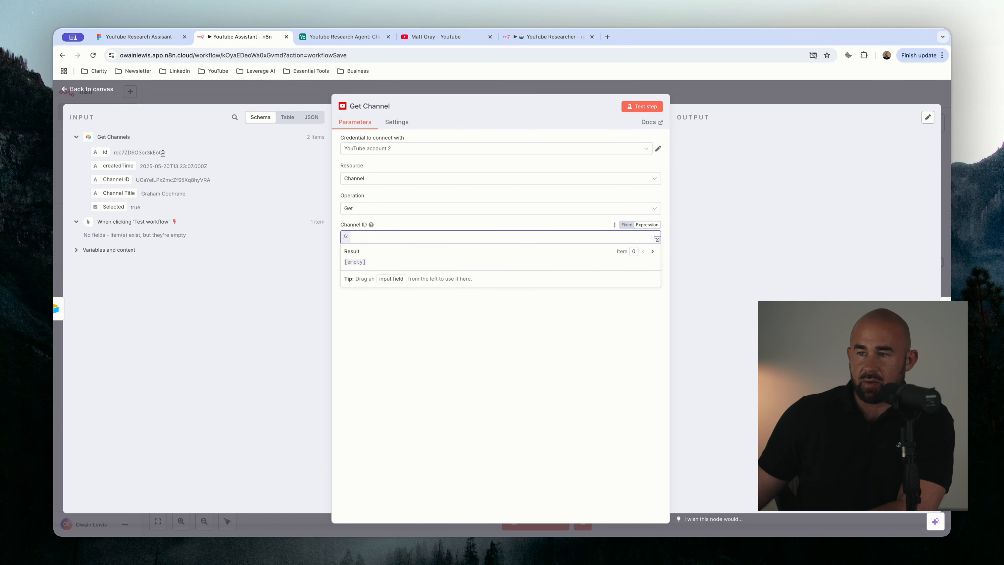
drag(116, 179, 393, 239)
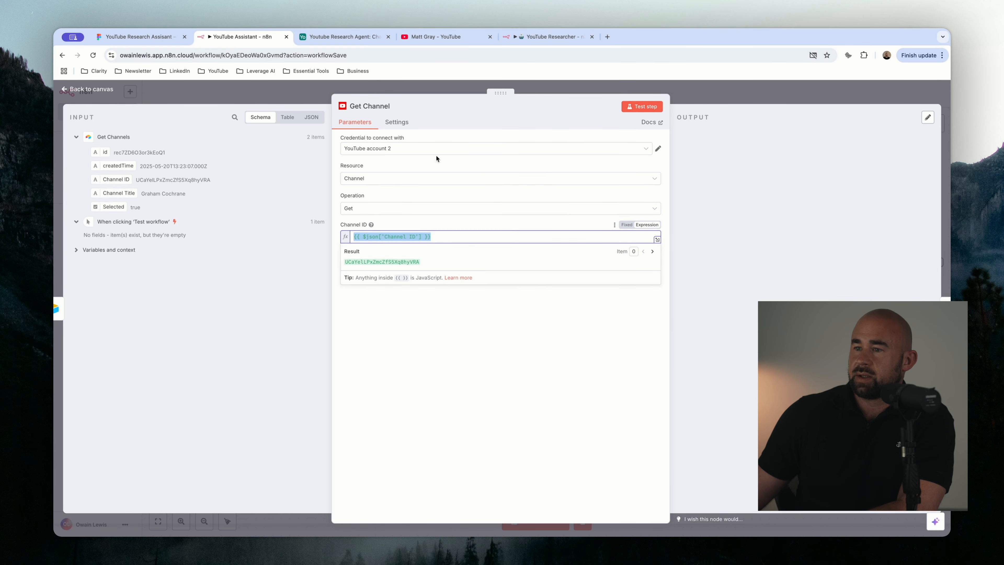
click(688, 95)
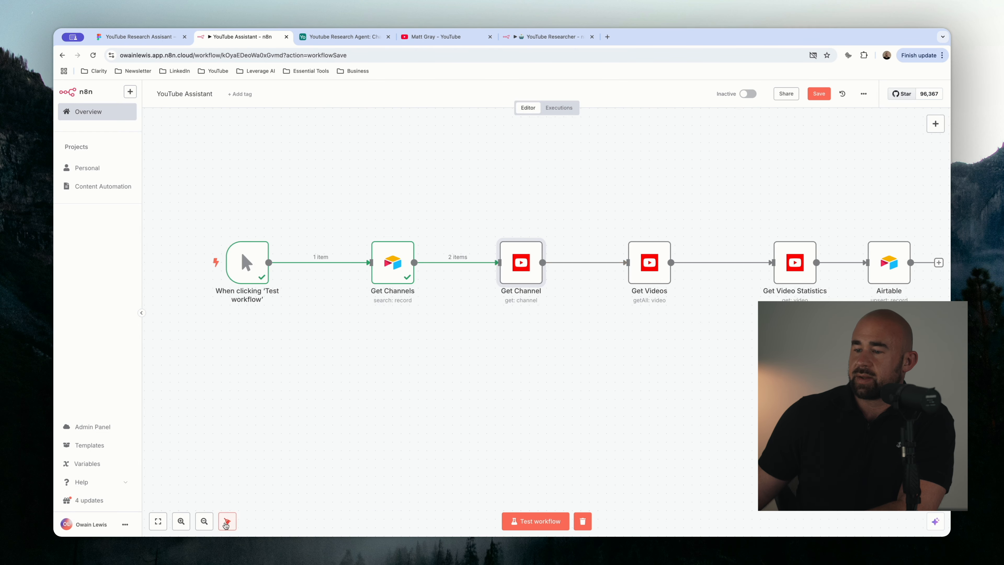
Tidy up the workflow layout and run the whole workflow
click(226, 522)
click(532, 522)
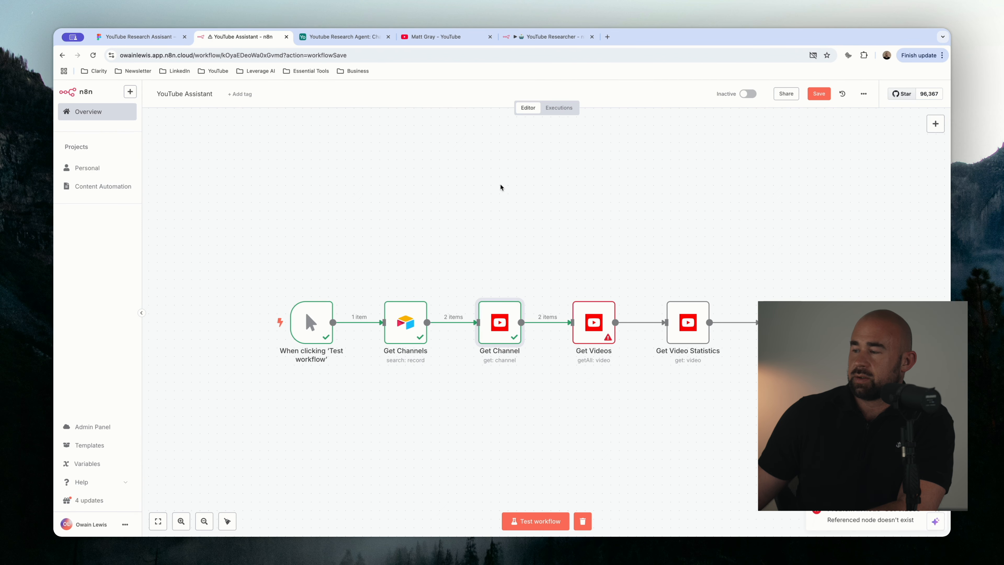
Replace the Channel ID filter expression in the Get Videos node with the id field from the Get Channel output
double_click(597, 327)
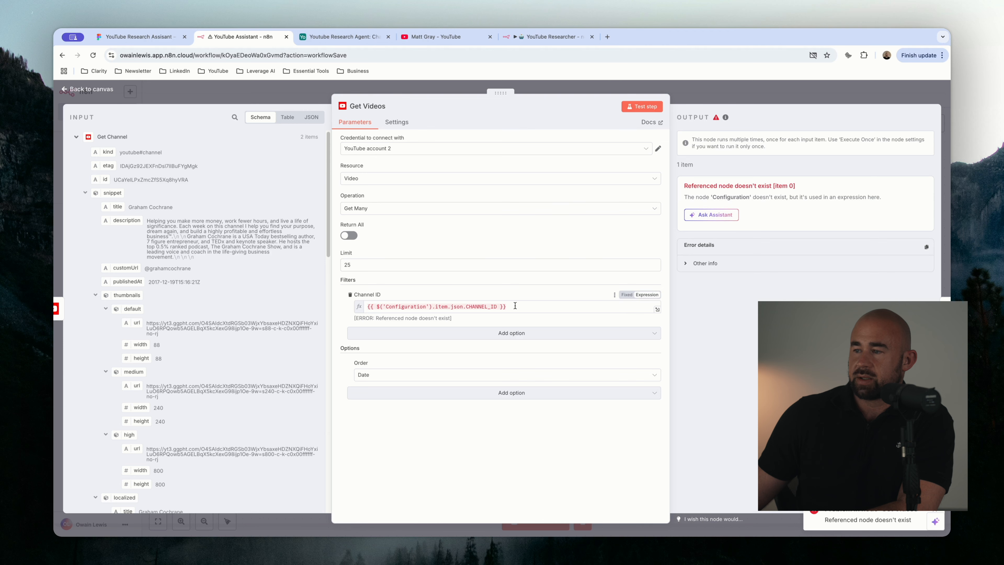
drag(513, 306, 390, 303)
key(BackSpace)
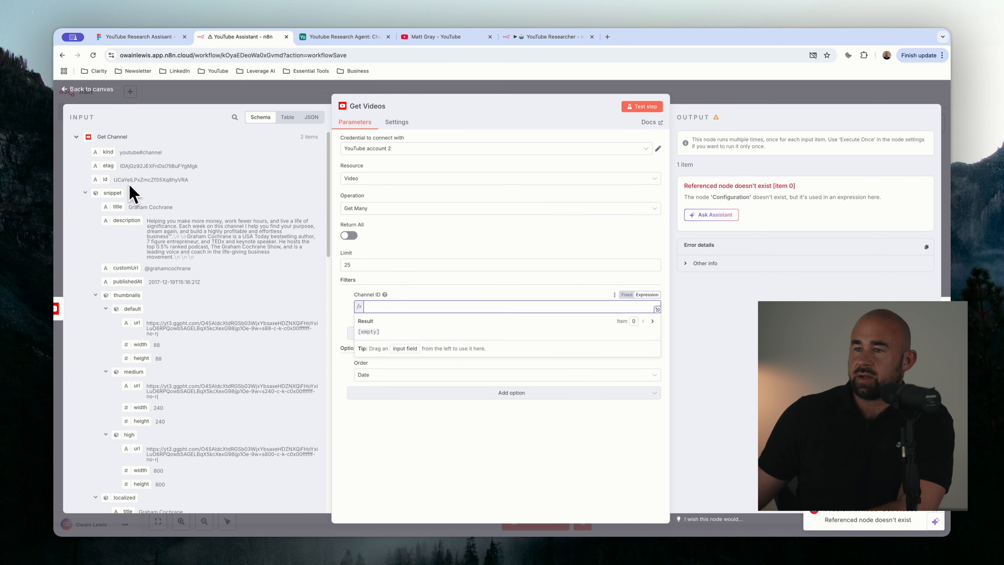
drag(106, 180, 397, 310)
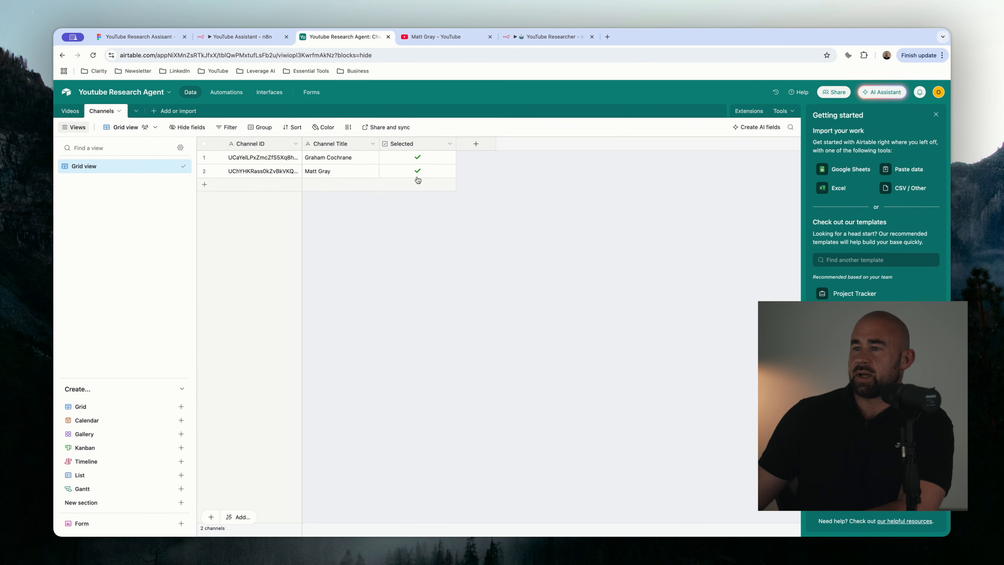
Open the Videos table in Airtable and review the saved video records and statistics columns for both channels
click(70, 110)
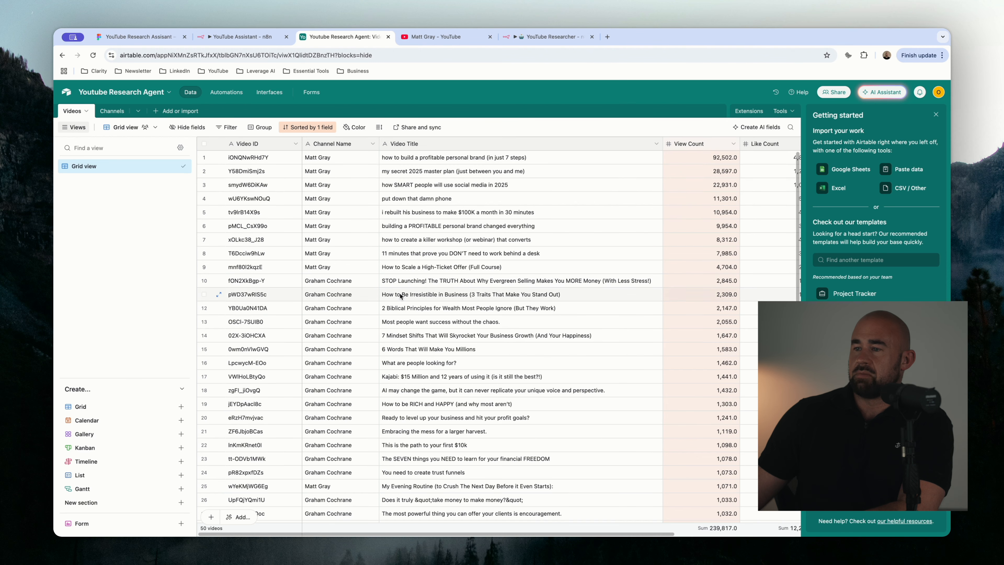
scroll(365, 272, down, 10)
scroll(379, 435, up, 10)
scroll(537, 347, right, 5)
scroll(568, 393, left, 5)
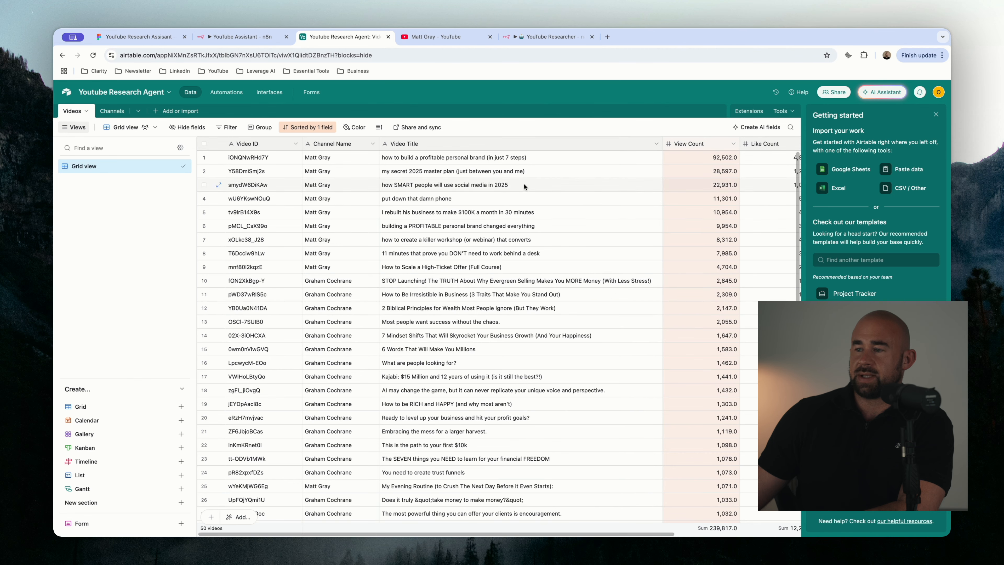
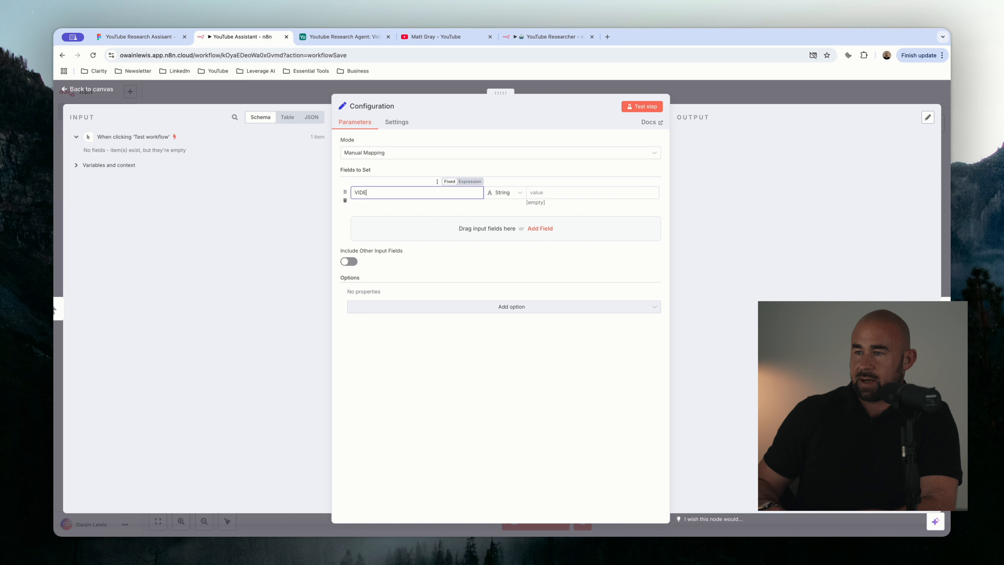
Define a VIDEO_COUNT field of type Number with value 50 in the Configuration node and test the step
text(COUNT)
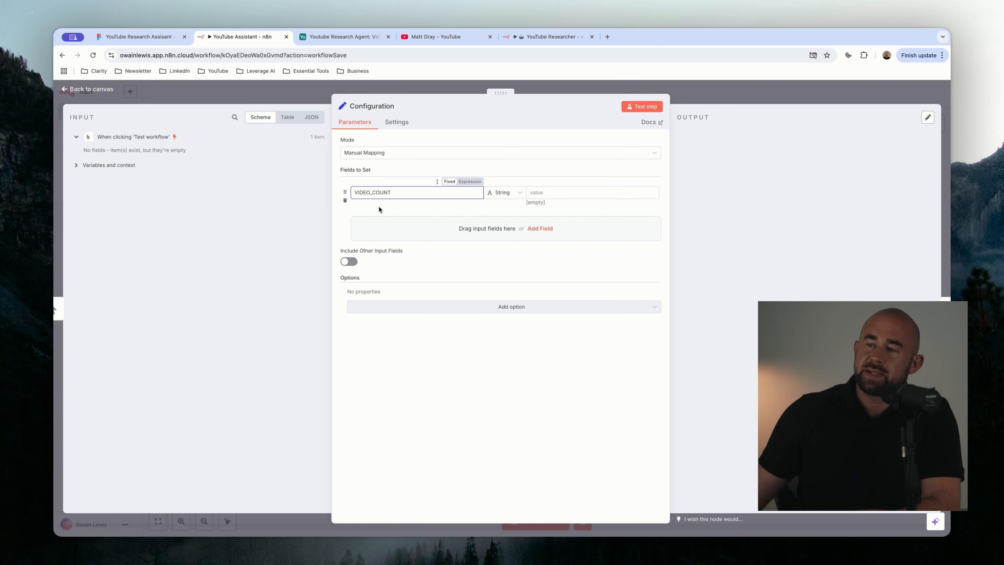
click(542, 193)
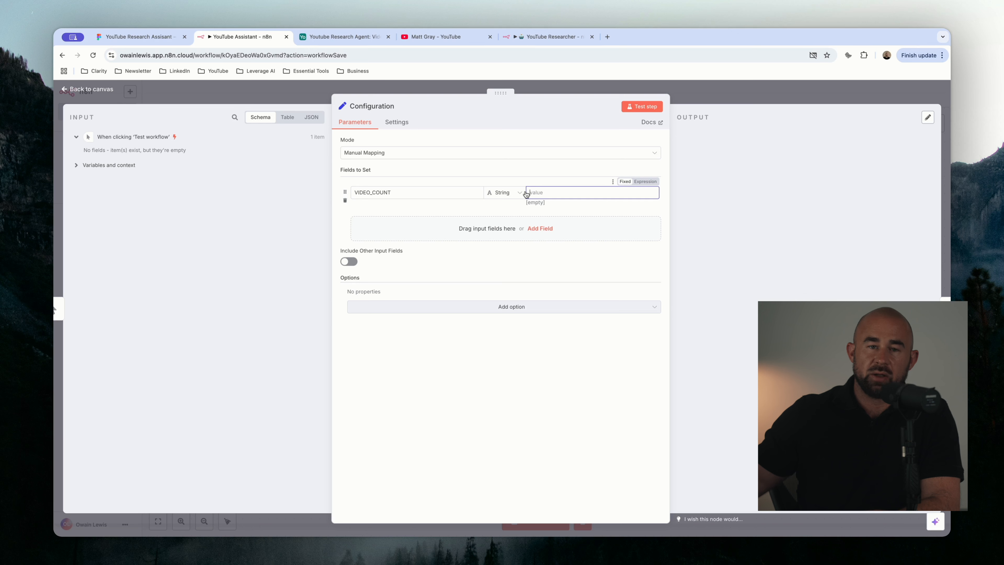
click(516, 194)
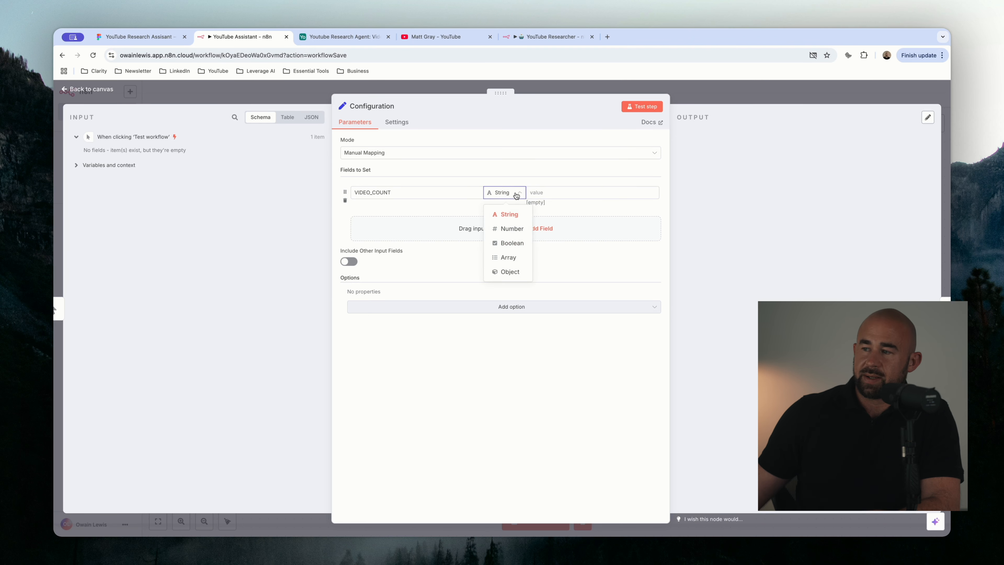
click(511, 228)
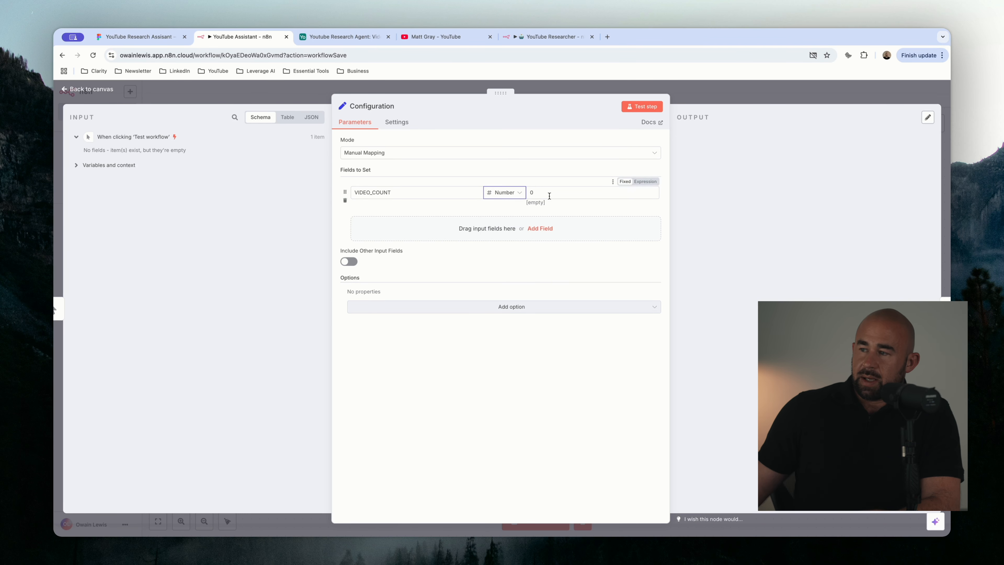
text(50)
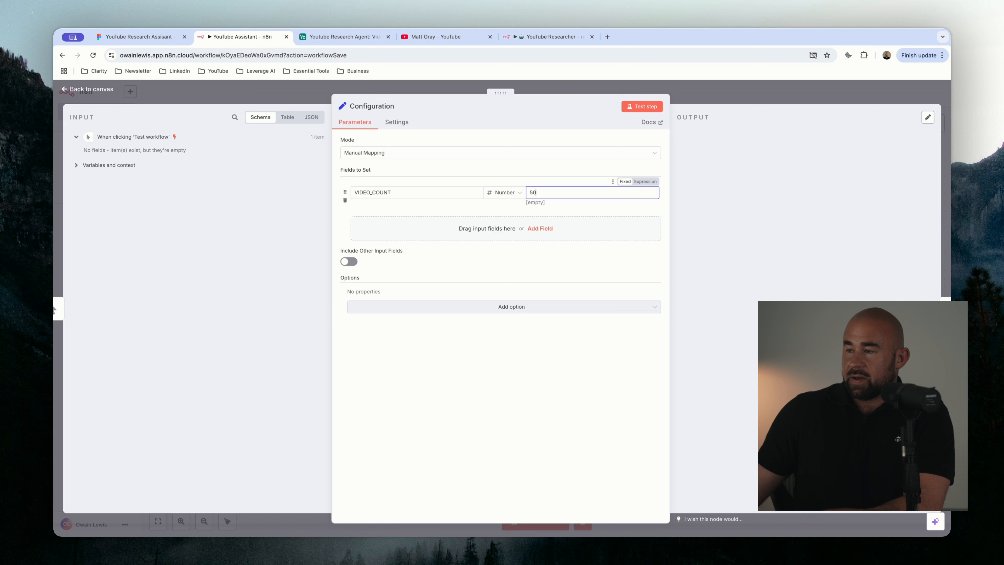
click(630, 106)
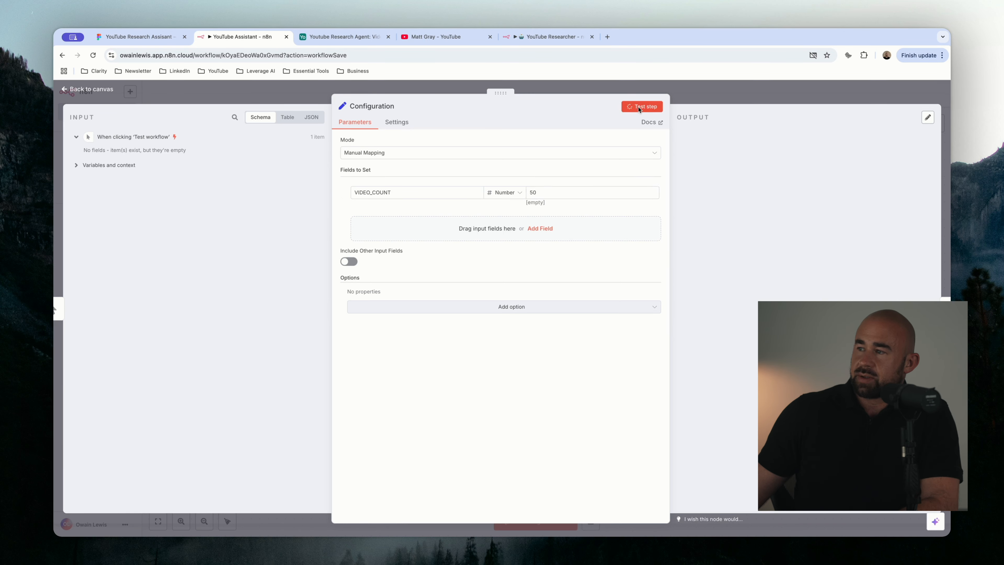
click(725, 95)
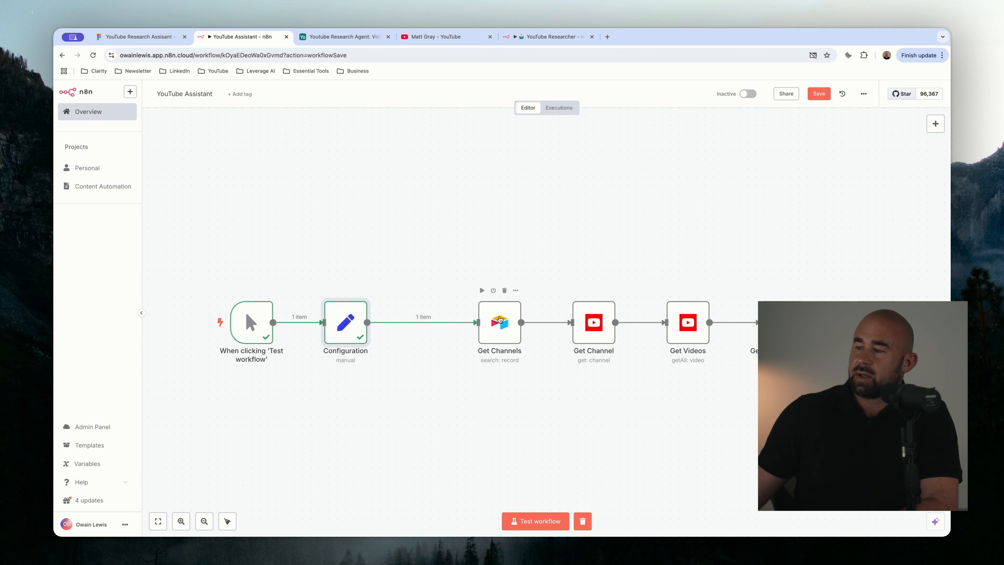
Replace the Get Videos node's fixed Limit with the VIDEO_COUNT field from the Configuration node
drag(500, 322, 465, 322)
double_click(692, 321)
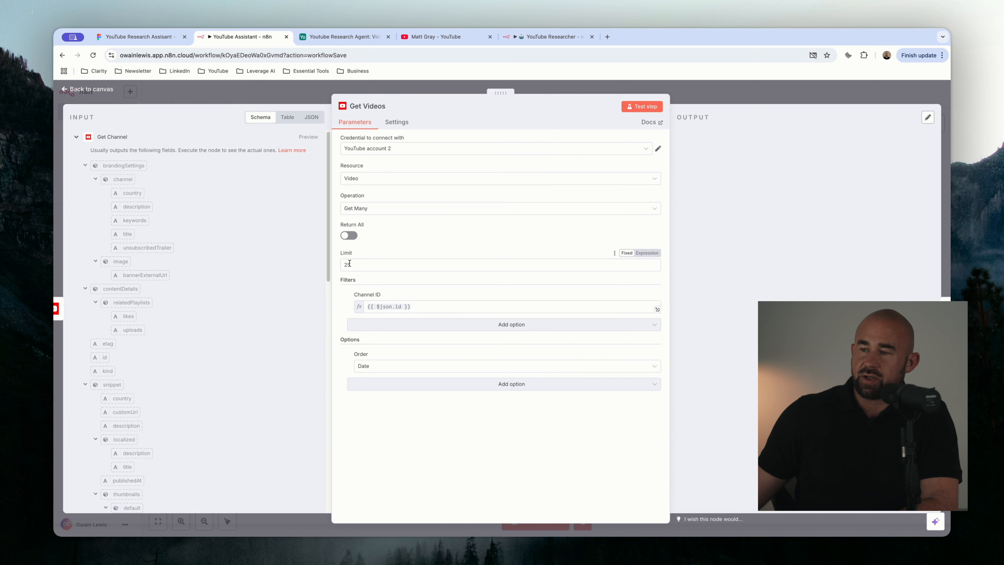
drag(361, 268, 328, 270)
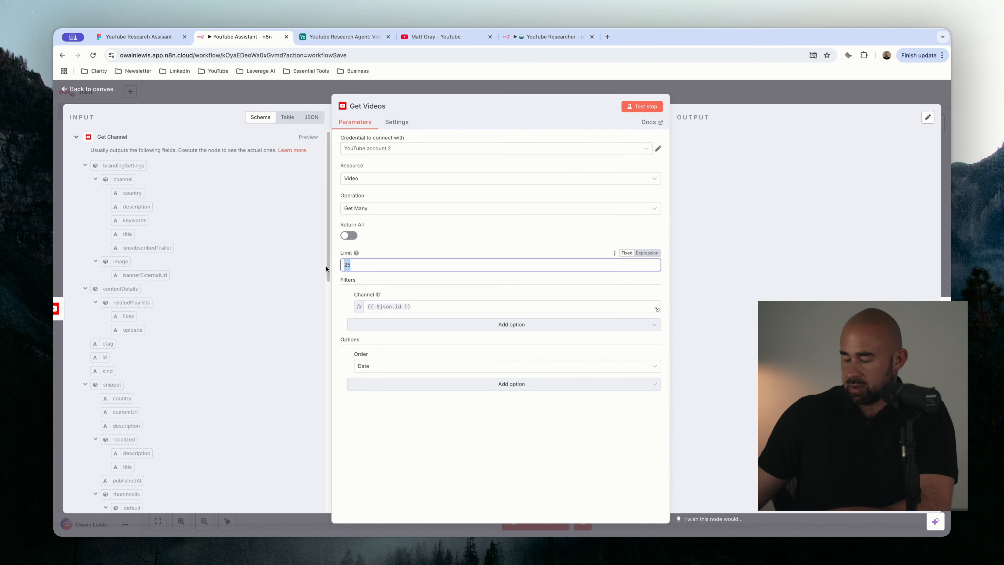
key(BackSpace)
scroll(199, 312, down, 10)
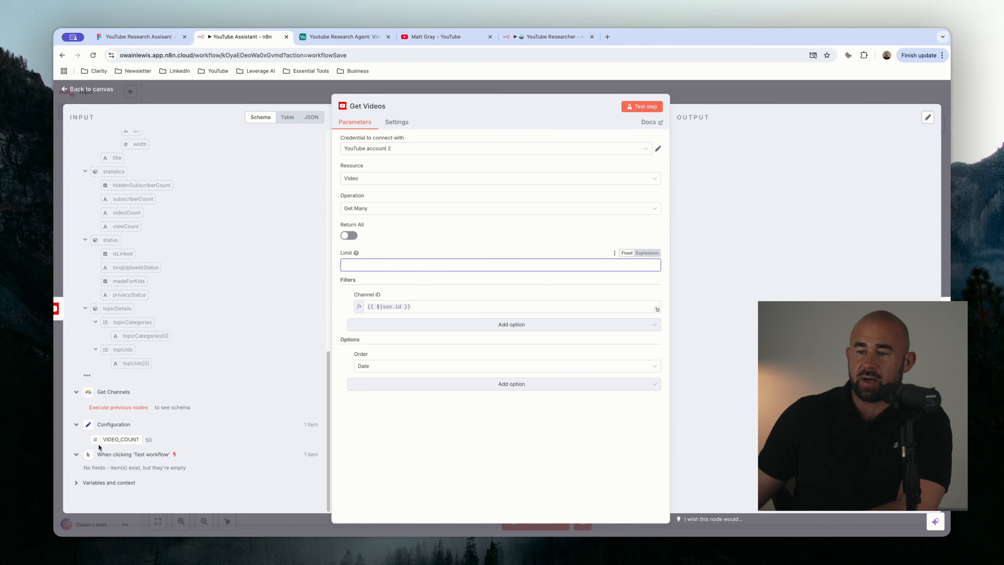
drag(111, 436, 415, 265)
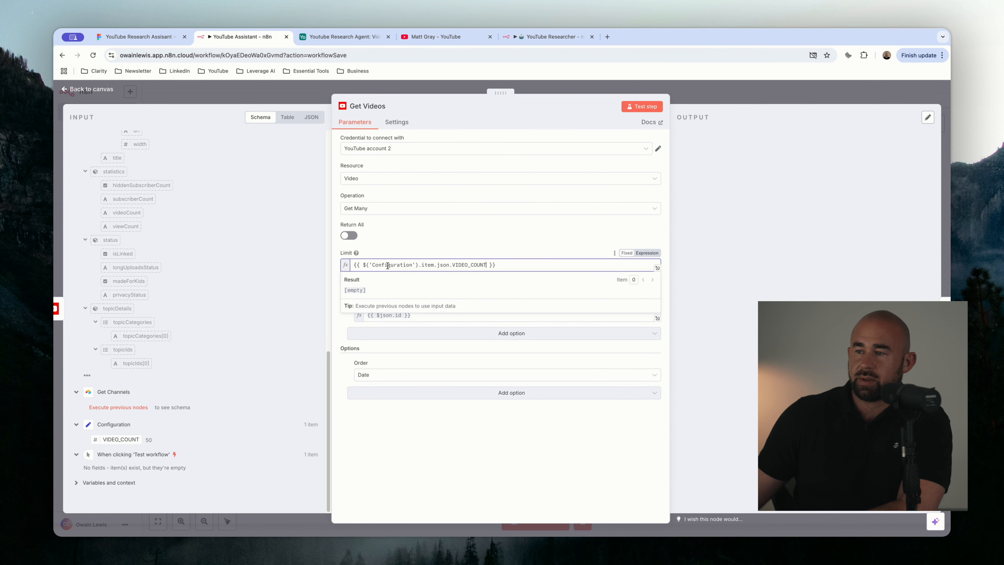
click(760, 84)
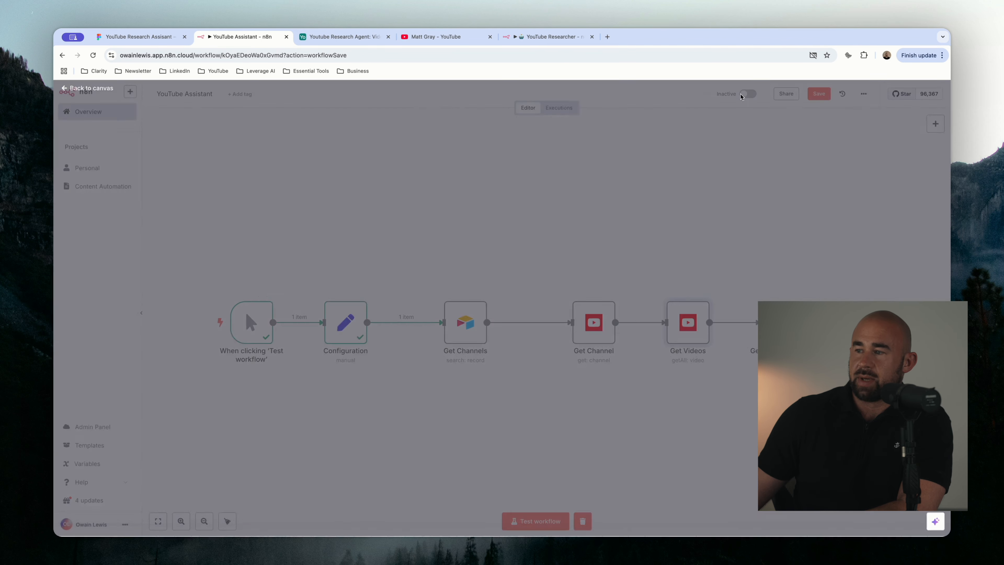
Tidy up the spacing of the workflow's nodes and save the workflow
mouse_move(382, 320)
drag(382, 320, 365, 320)
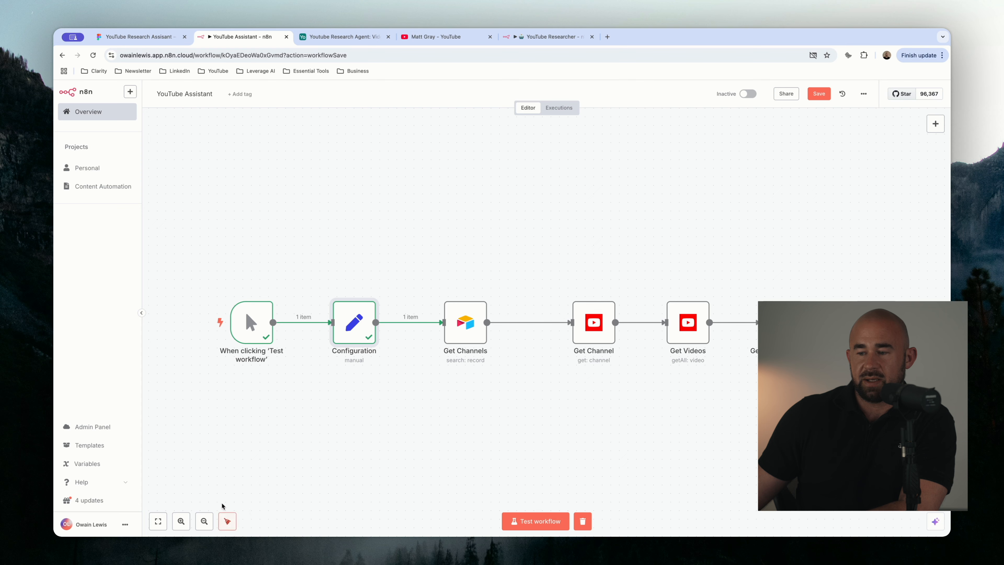
click(228, 522)
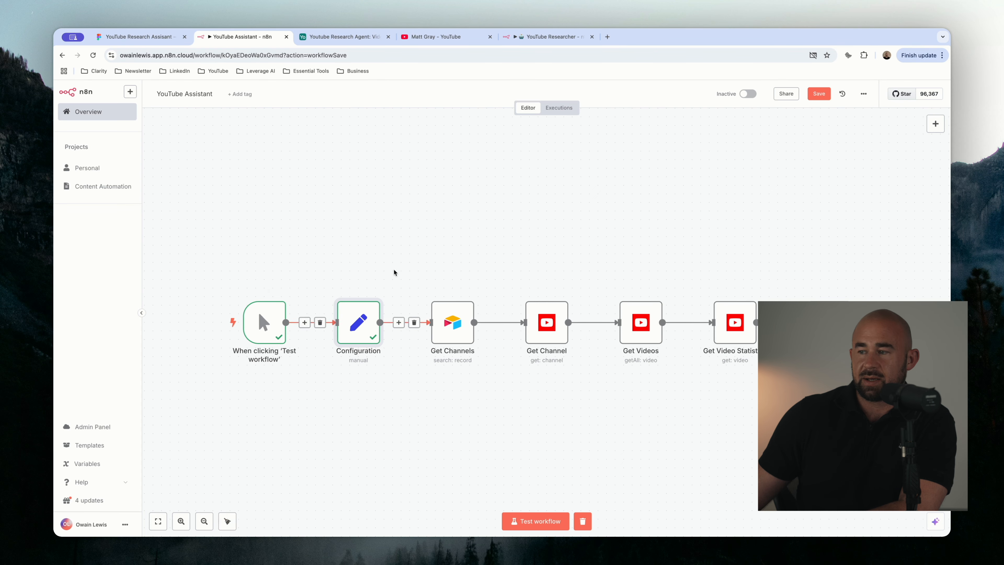
key(ctrl+s)
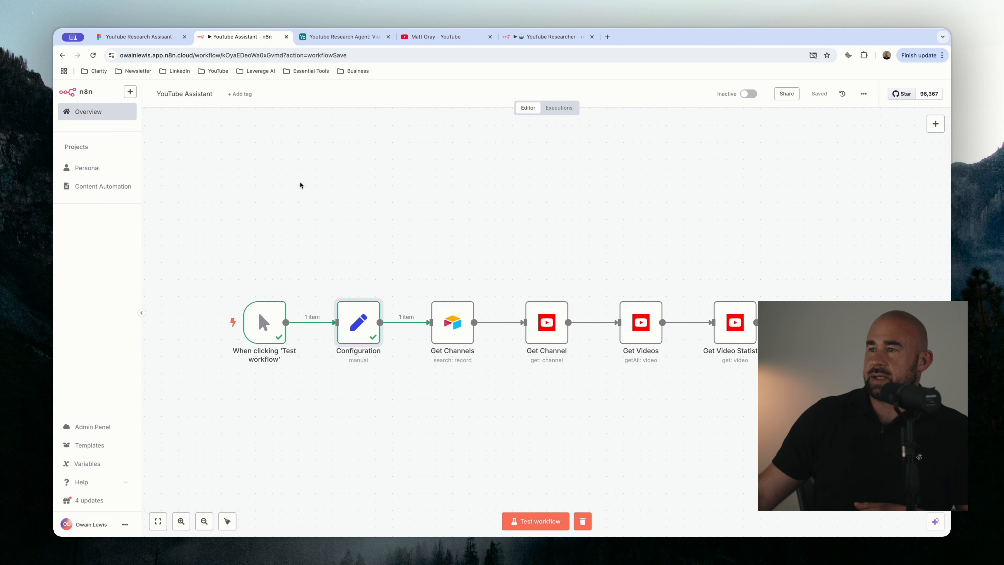
Switch to Airtable and review the Channels table and the Videos table of the Youtube Research Agent base
key(ctrl+Tab)
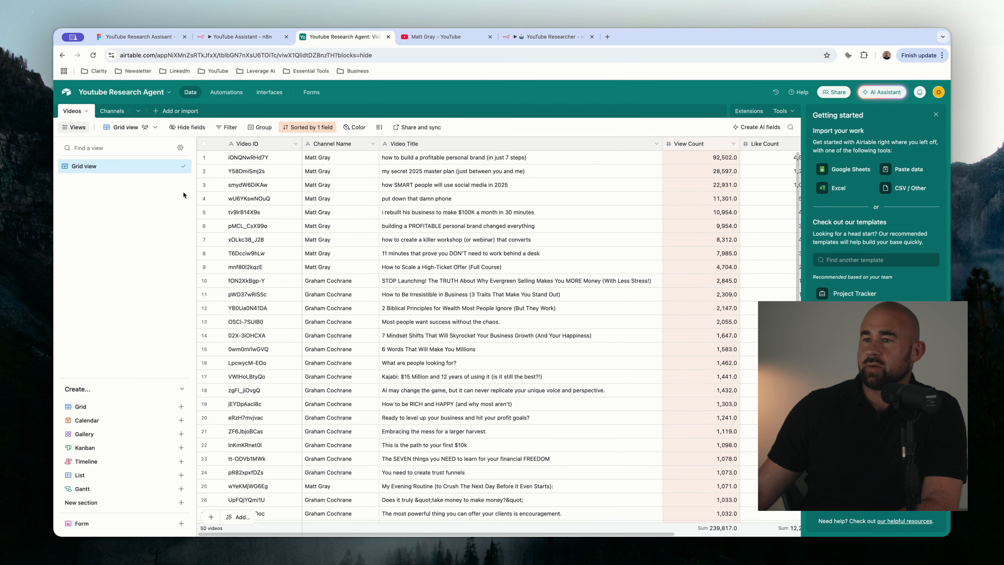
click(112, 110)
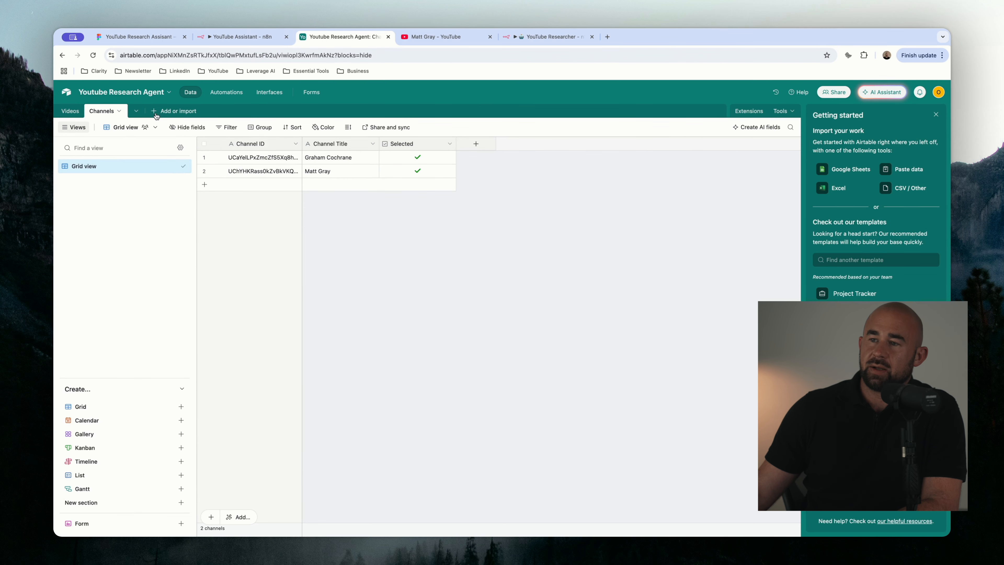
click(70, 111)
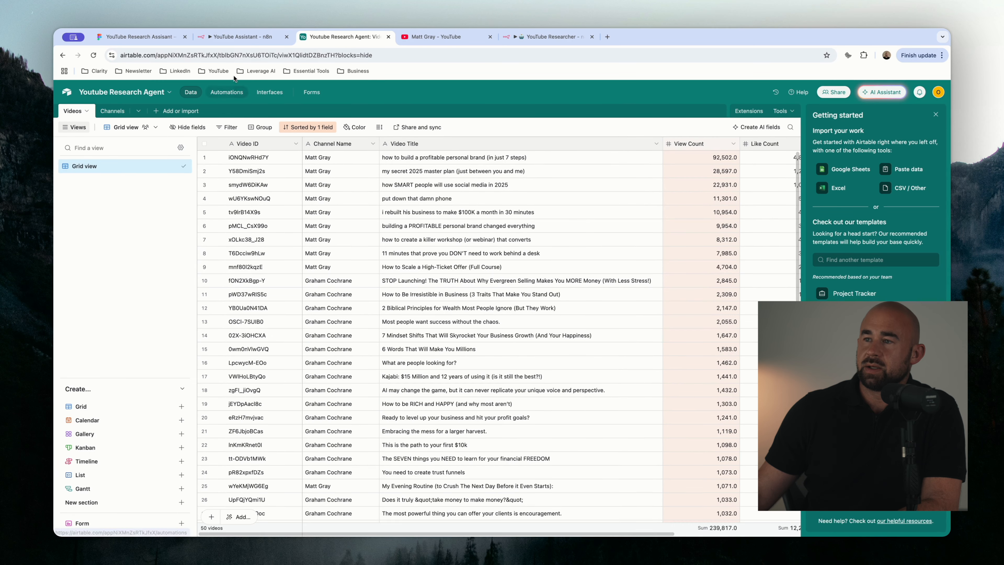
Return to the n8n workflow and insert a Filter node between Get Video Statistics and the Airtable upsert node
click(213, 38)
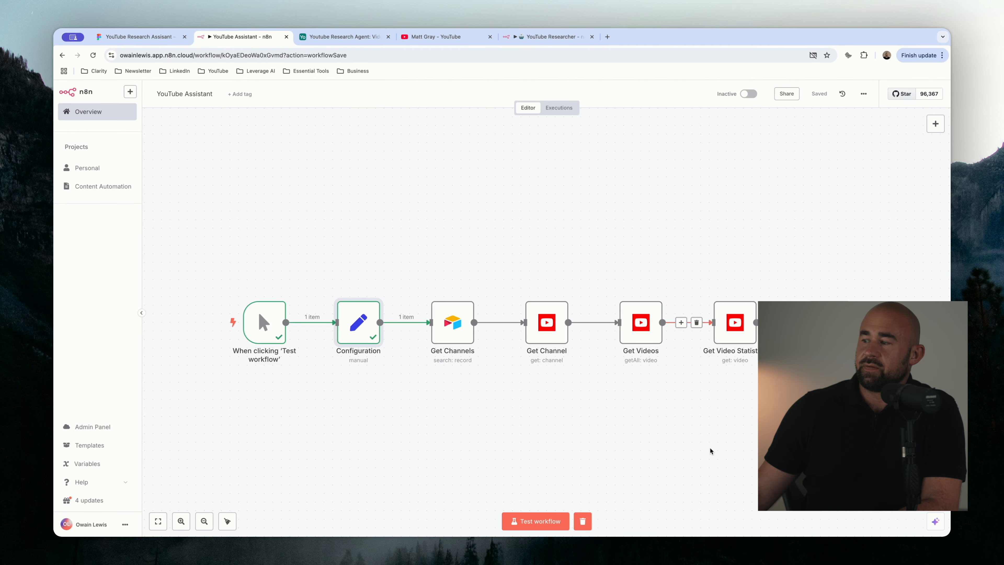
scroll(707, 452, right, 4)
drag(649, 331, 709, 331)
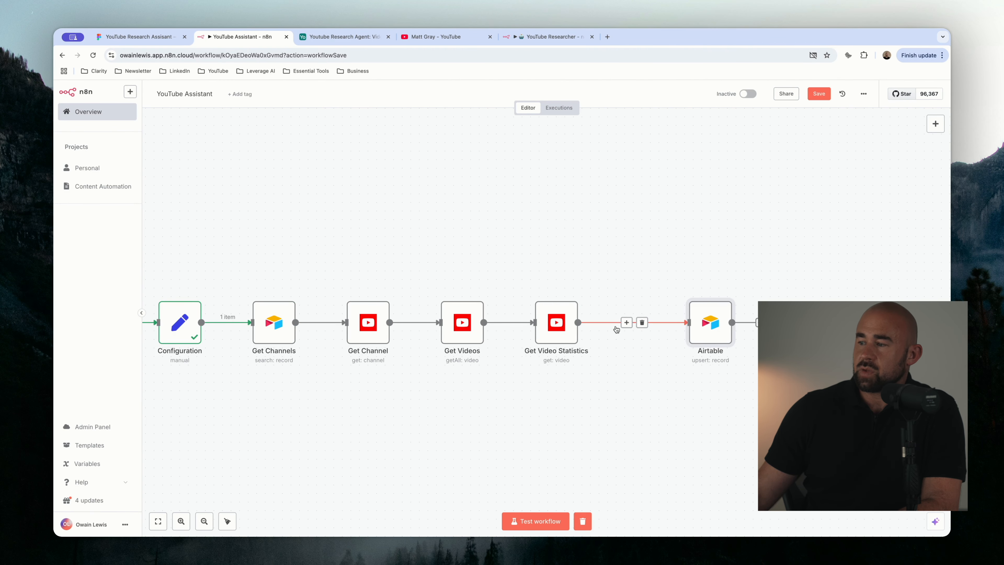
click(626, 323)
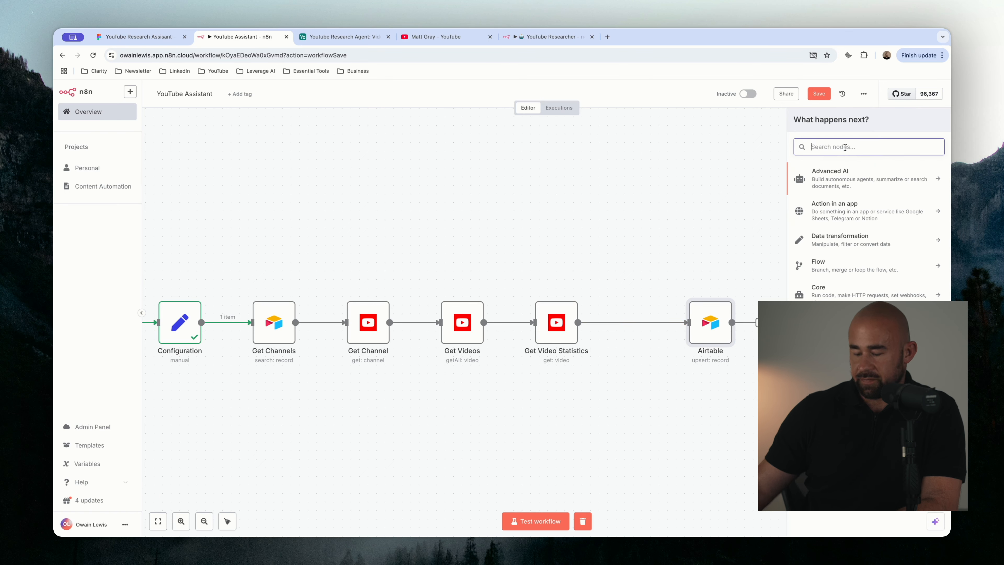
text(filter)
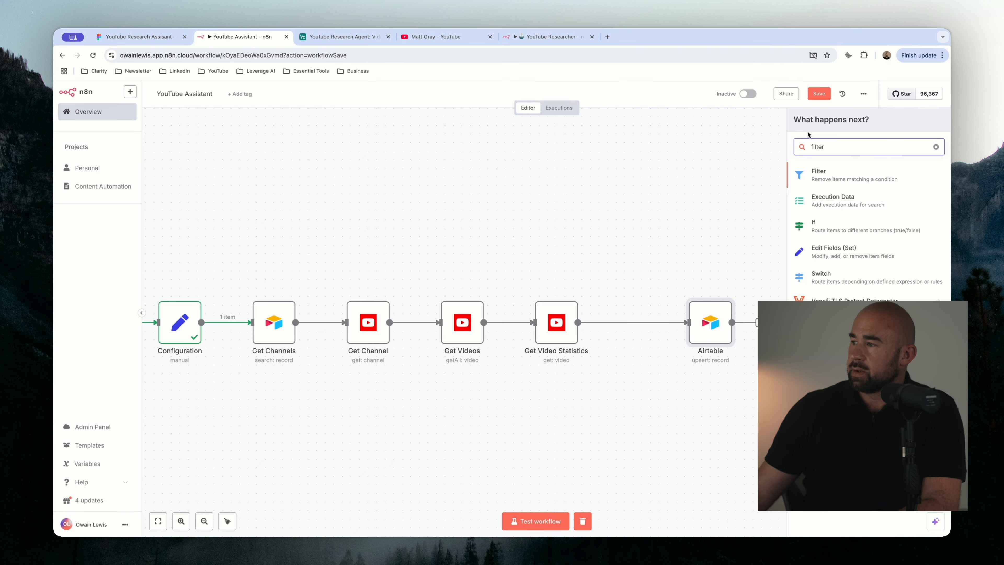
click(819, 170)
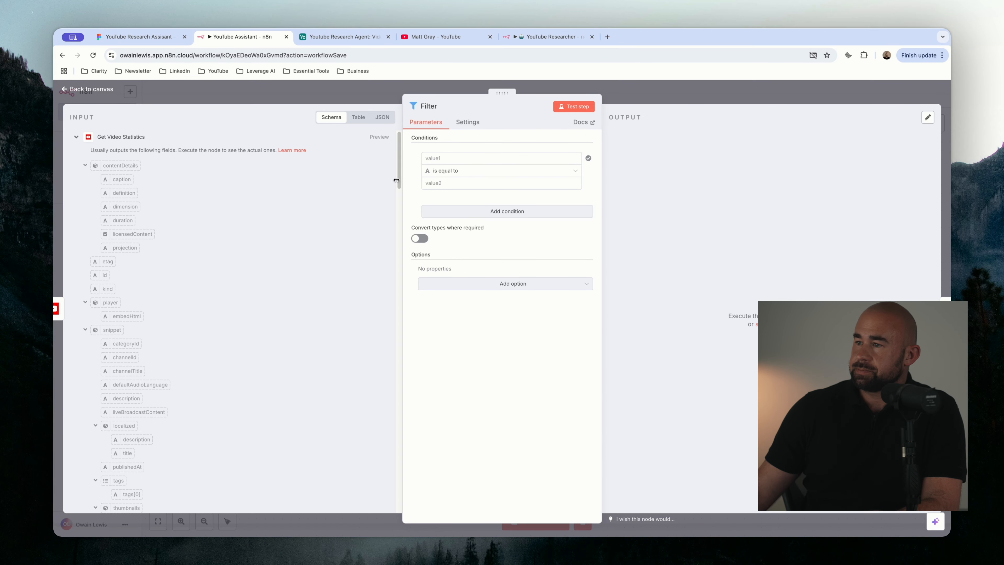
Map the Filter condition's first value to the snippet's publishedAt field from Get Video Statistics
click(446, 158)
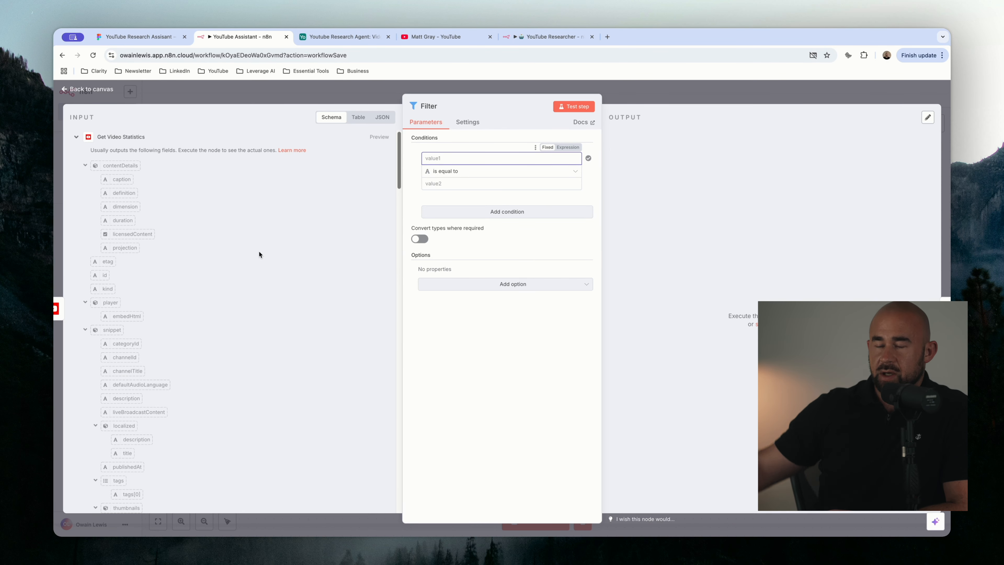
scroll(231, 326, down, 10)
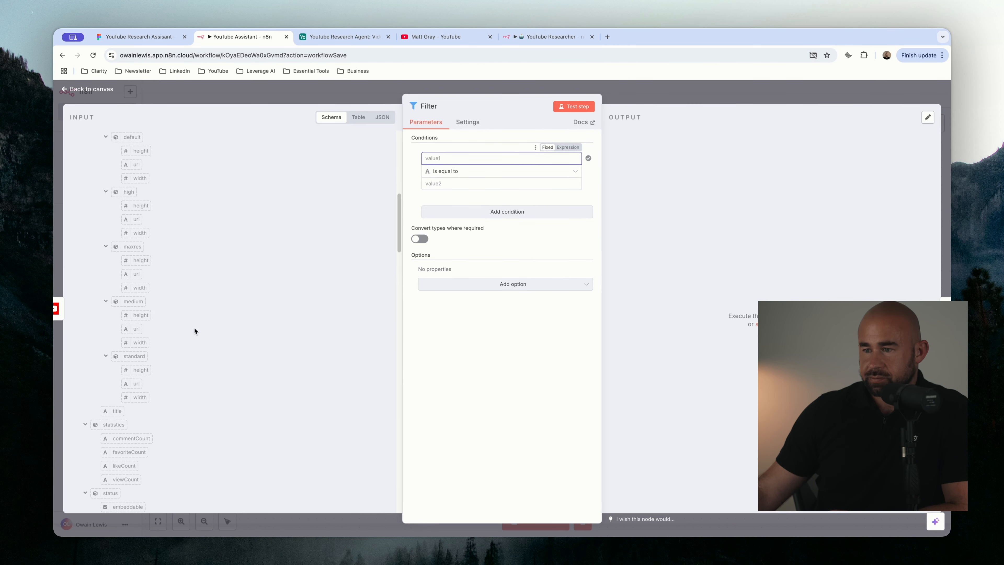
scroll(194, 327, down, 8)
scroll(123, 274, down, 6)
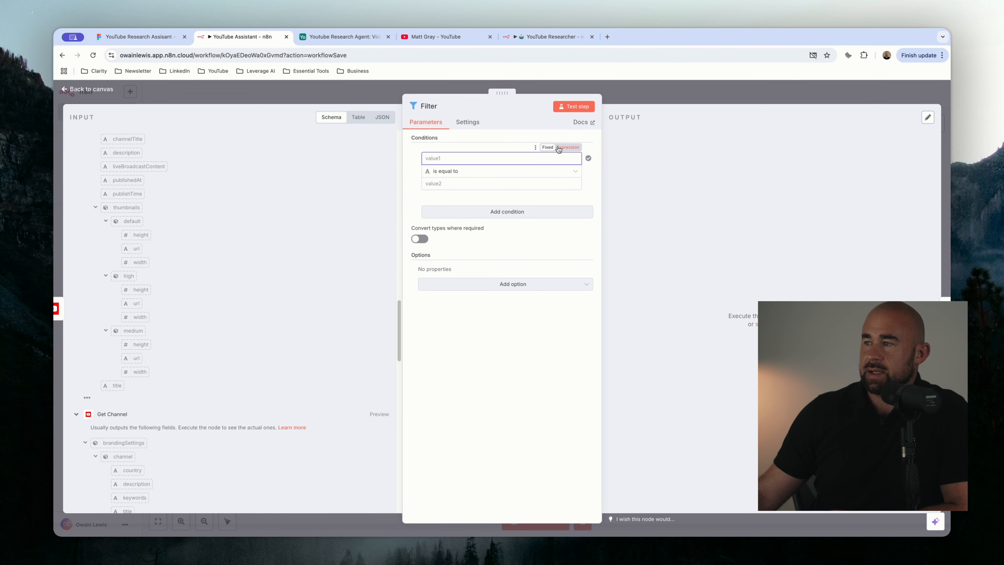
scroll(145, 380, down, 6)
scroll(146, 368, up, 10)
scroll(130, 285, up, 10)
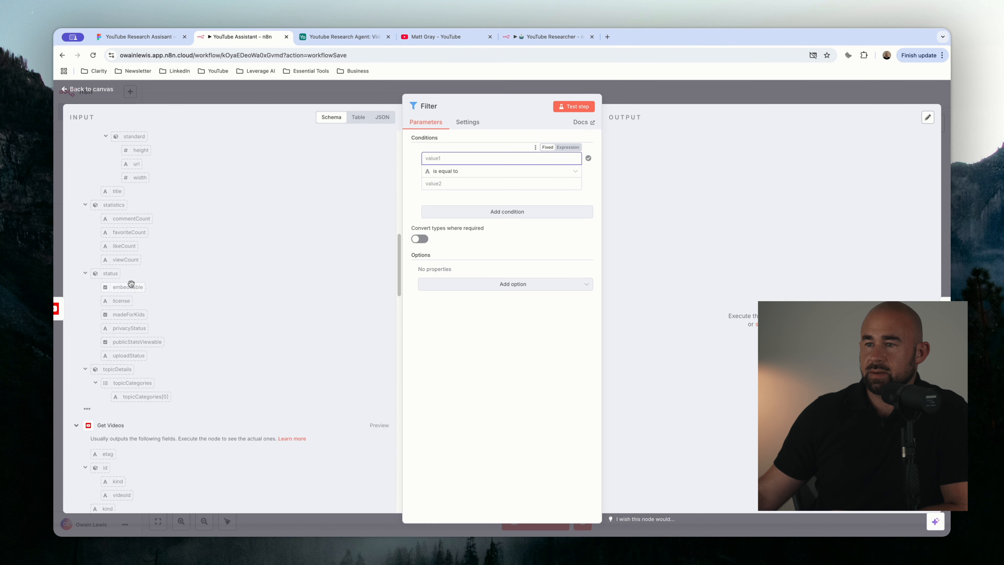
scroll(130, 283, up, 5)
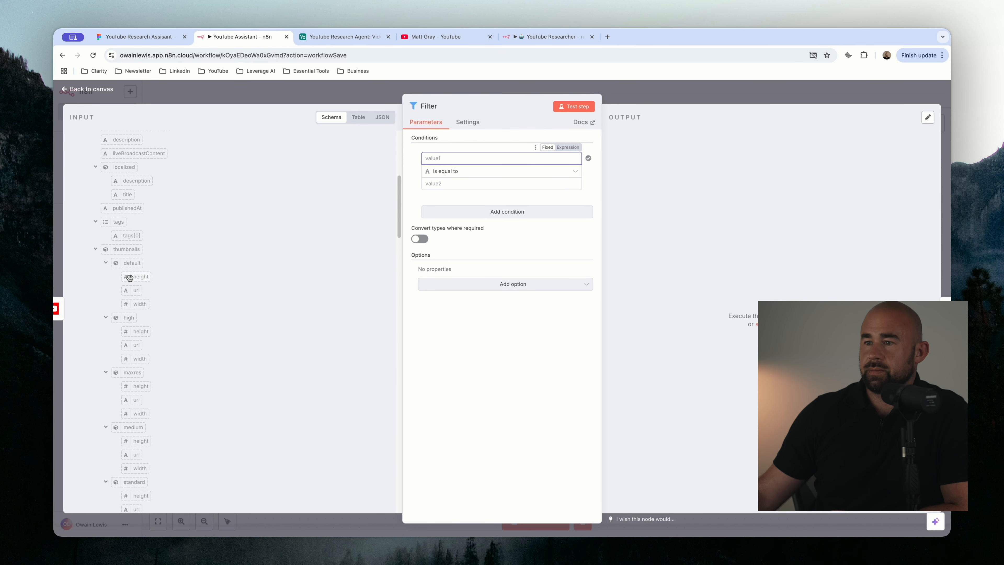
scroll(99, 219, up, 5)
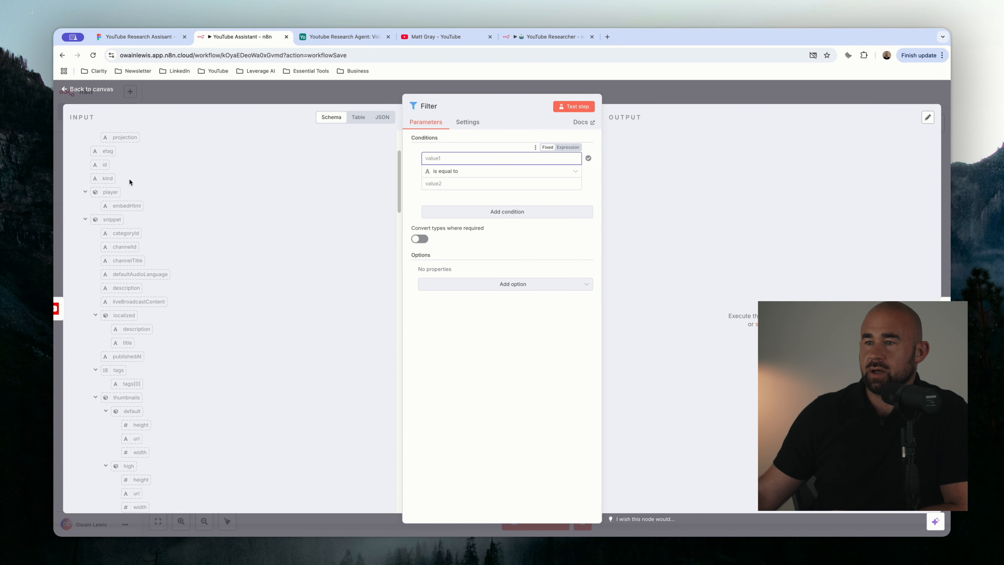
click(121, 364)
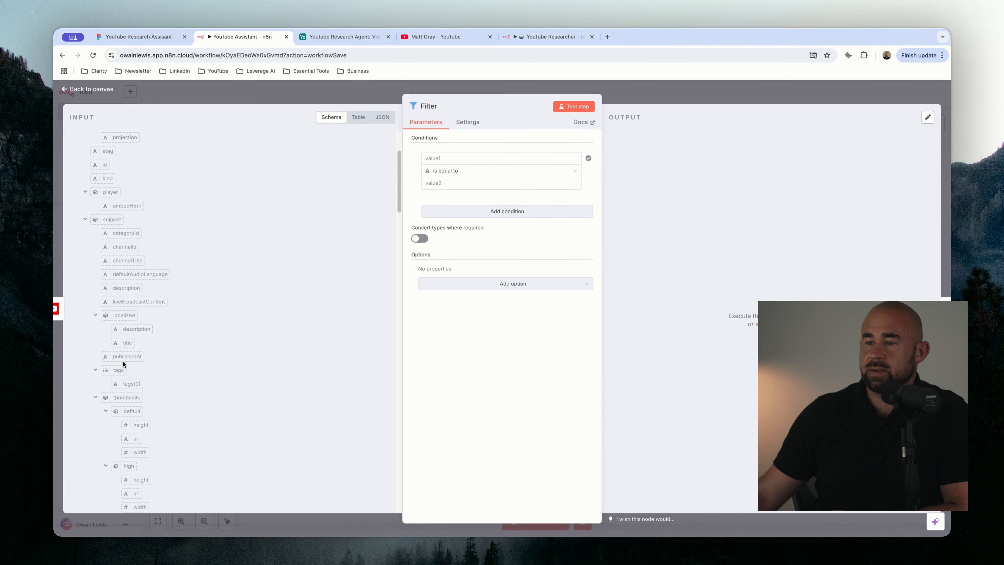
drag(123, 355, 449, 160)
click(453, 142)
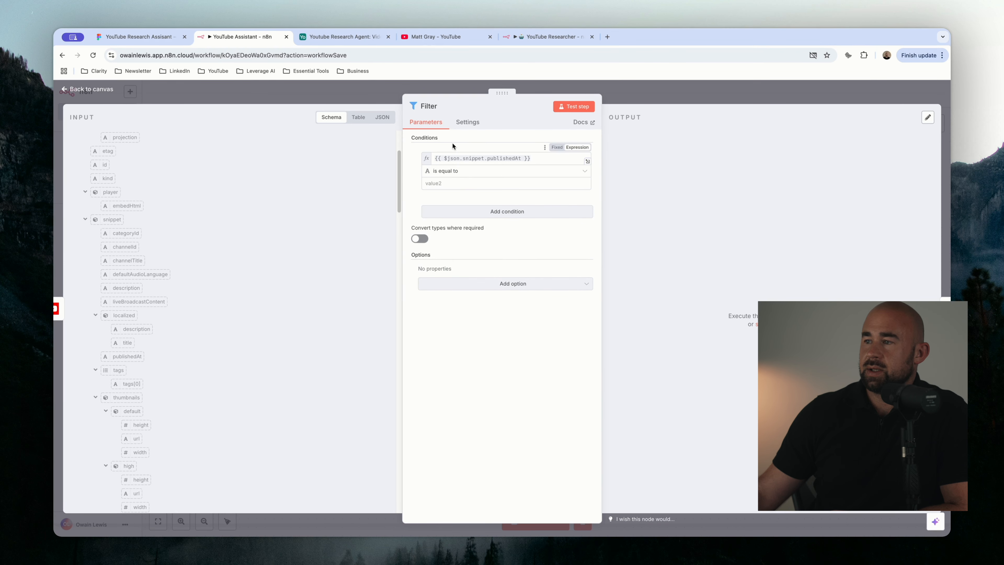
Set the Filter condition's comparison to the Date & Time operator "is after"
click(463, 172)
mouse_move(506, 220)
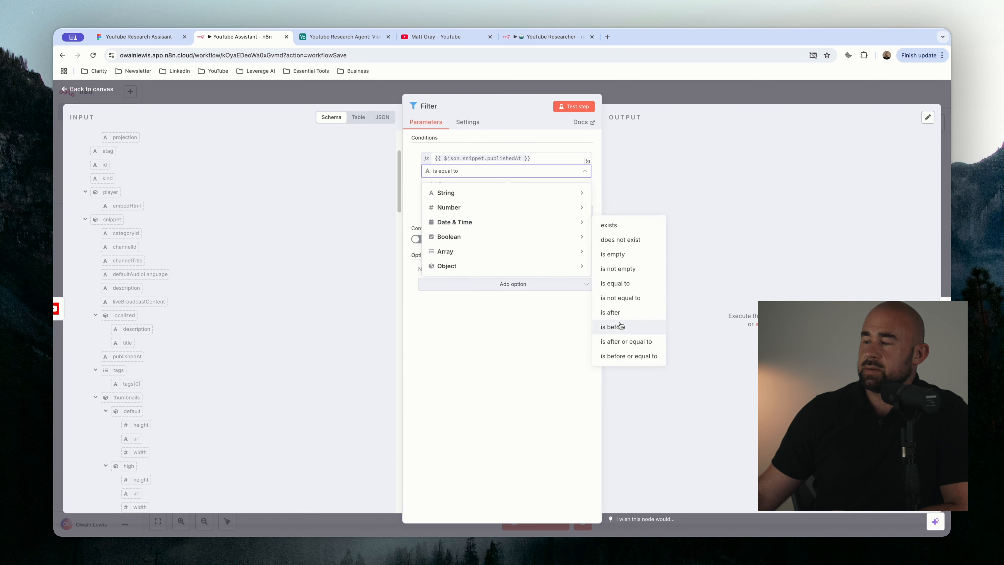
click(613, 315)
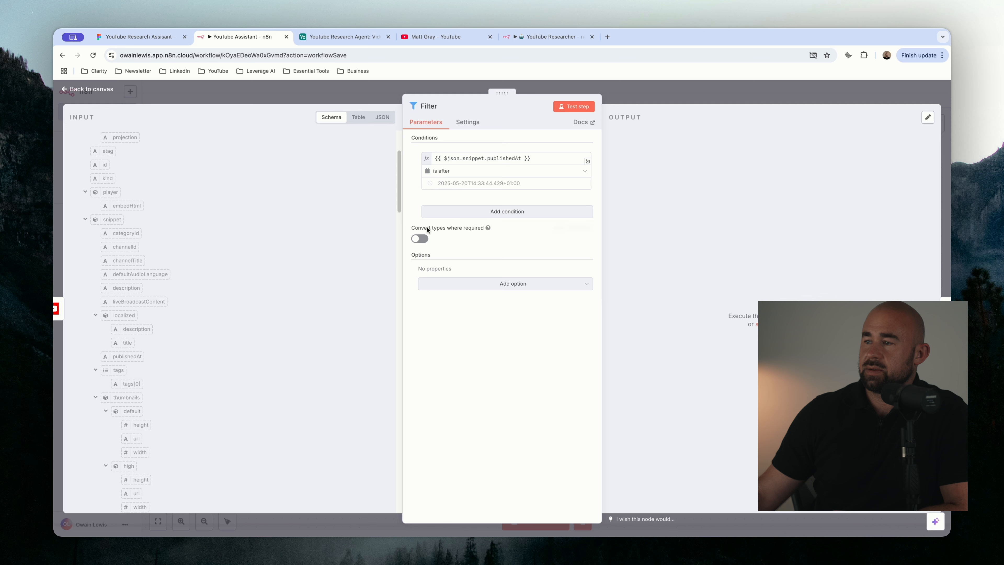
Set the Filter condition's comparison date to the expression {{ $now.minus(3, 'months') }} and test the node
click(449, 185)
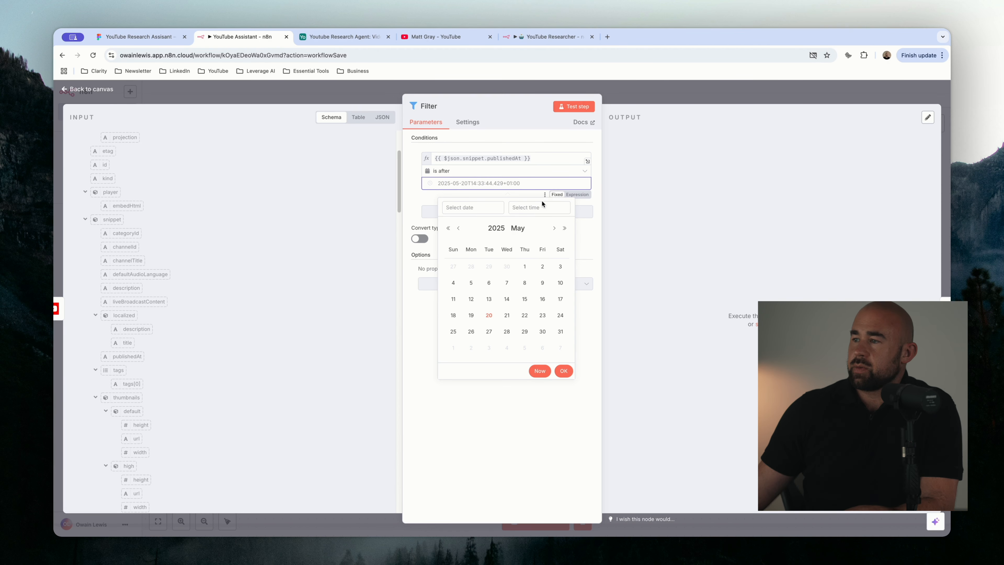
click(582, 197)
click(467, 183)
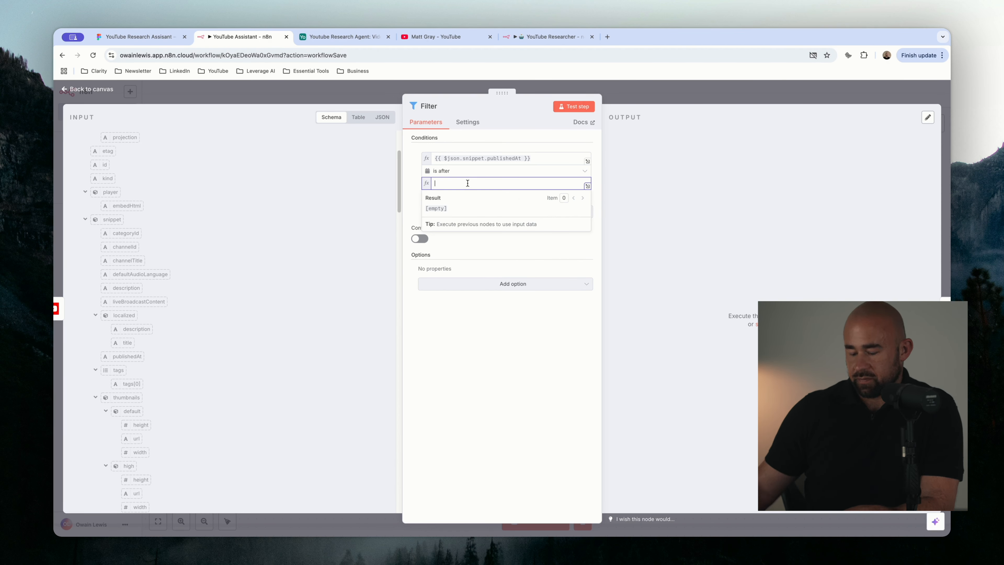
text({{)
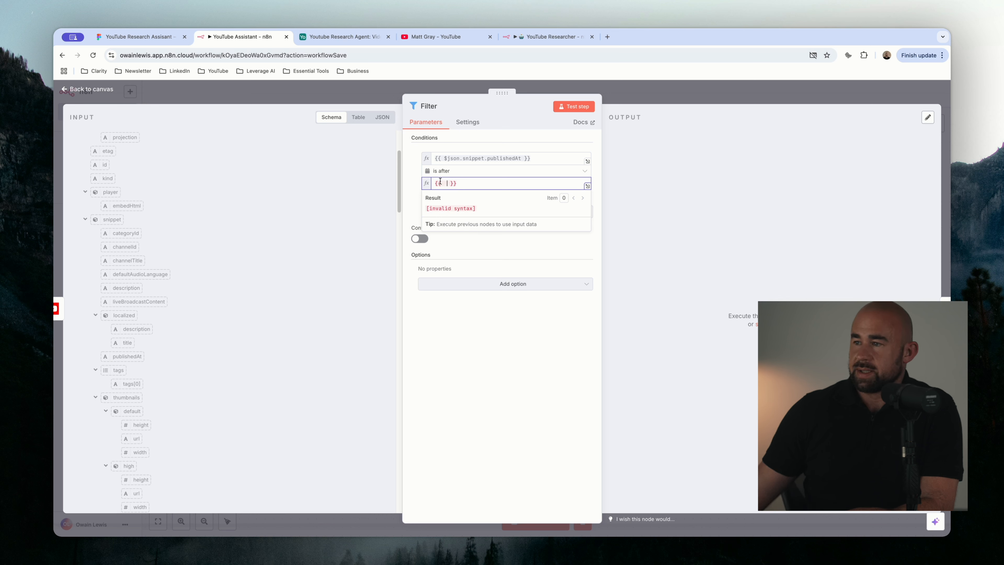
text( $(nd)
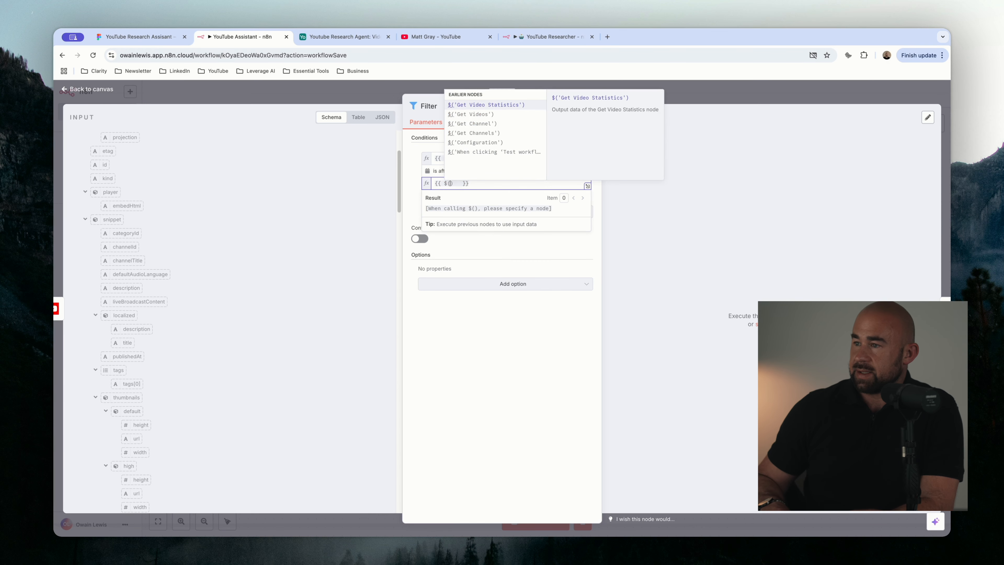
key(BackSpace)
key(BackSpace)
key(BackSpace)
text(now.)
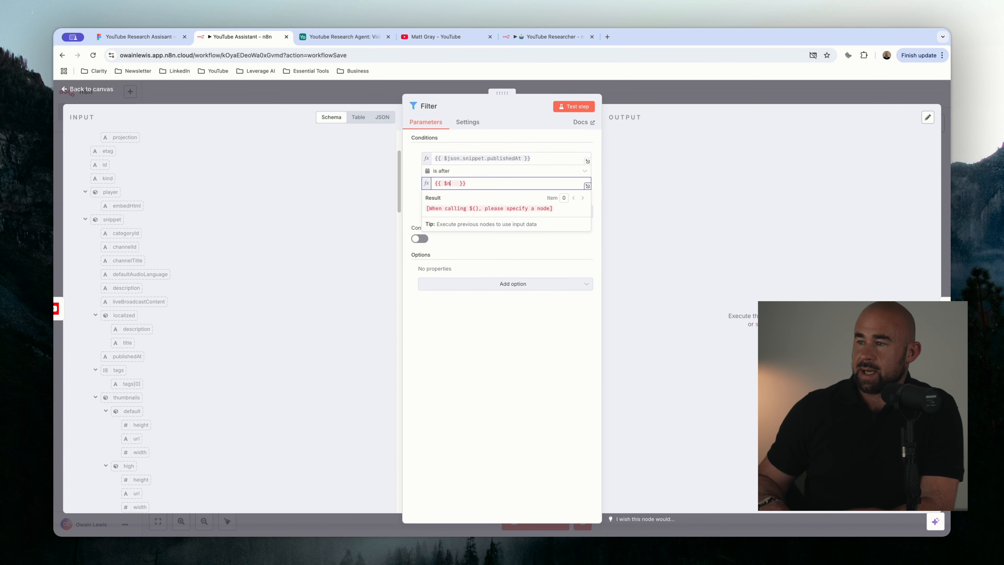
text(minus()
key(Return)
text(3, 'months)
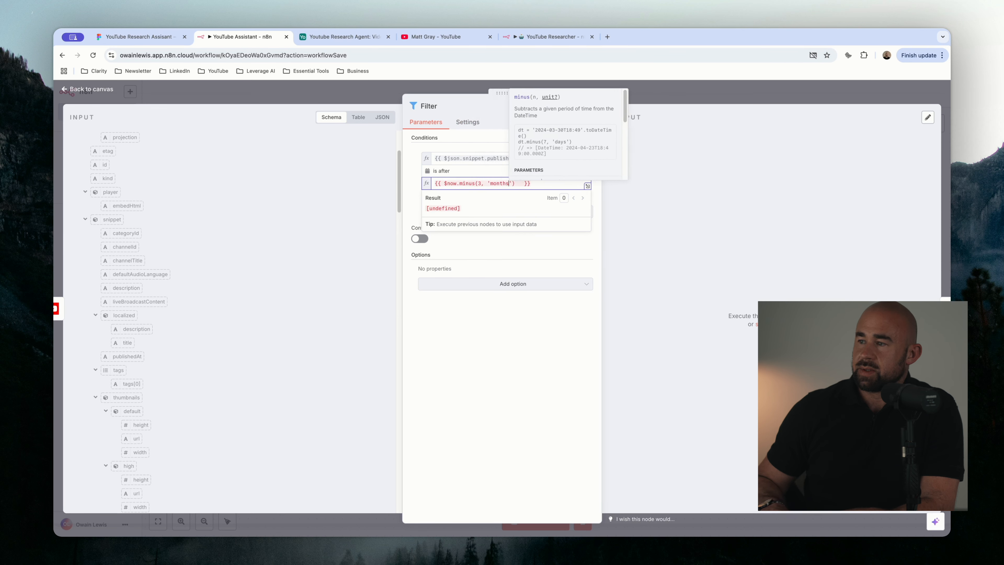
click(441, 183)
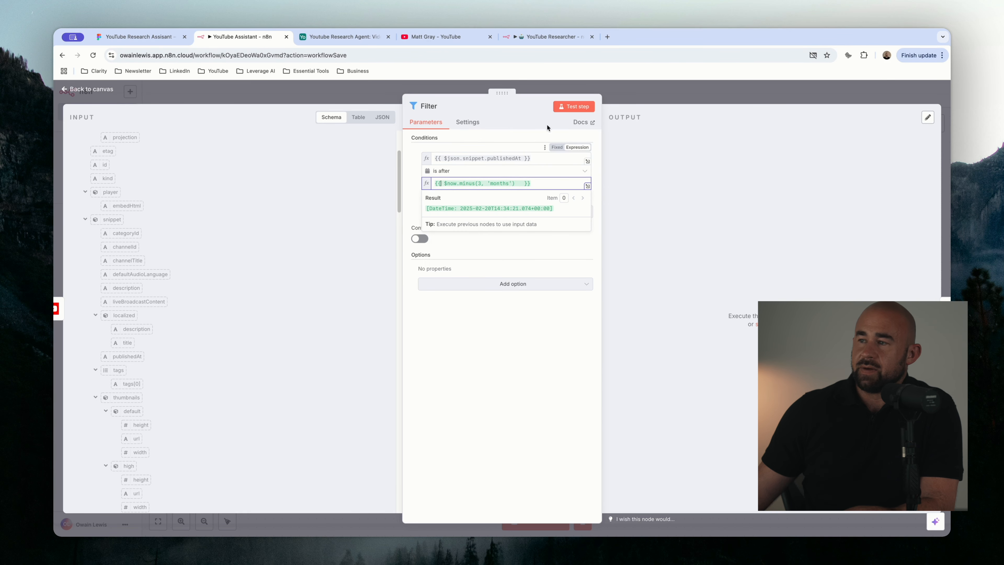
click(571, 107)
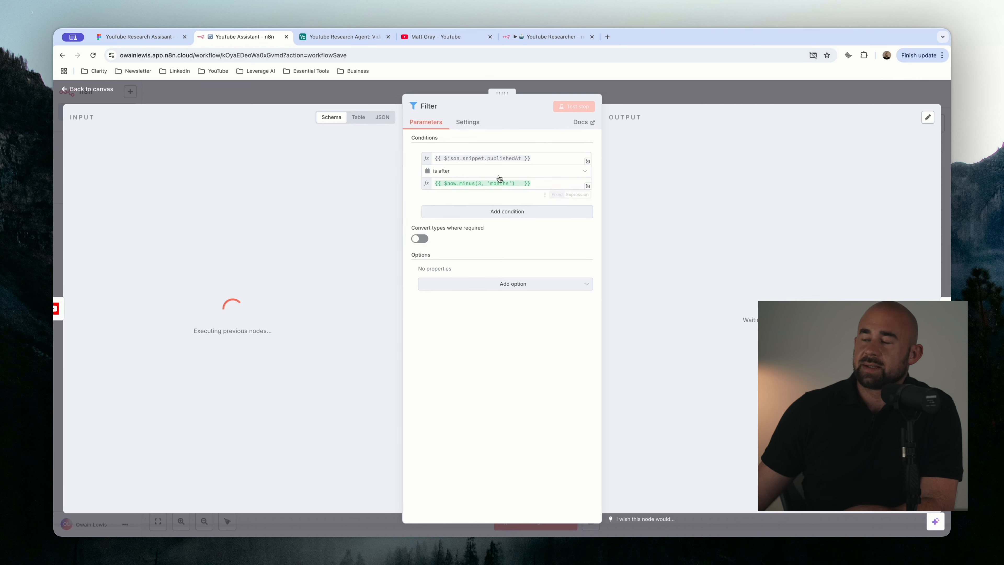
Remap the Filter condition's first value to the snippet's publishedAt field from Get Videos and test the node again
click(541, 160)
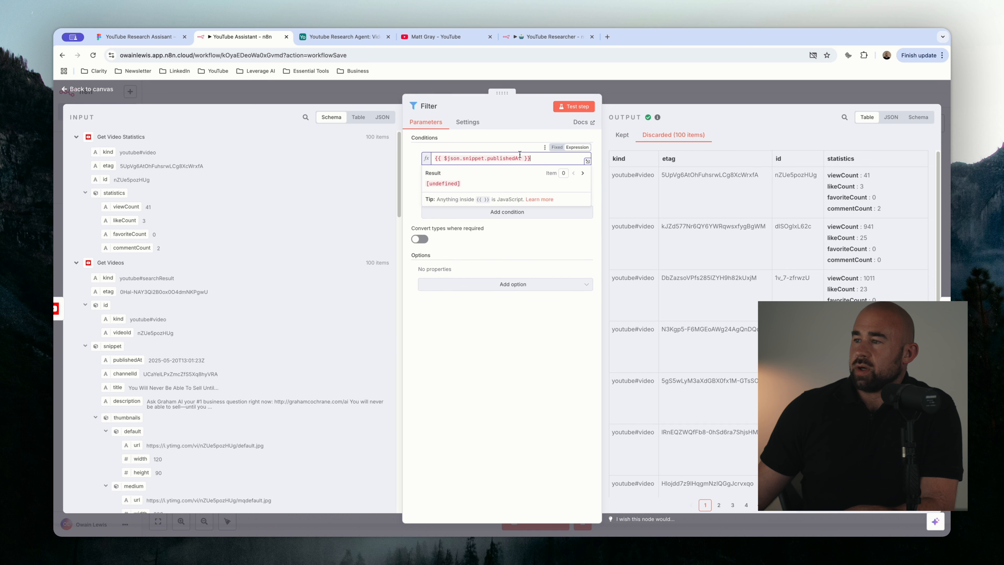
key(super+a)
key(BackSpace)
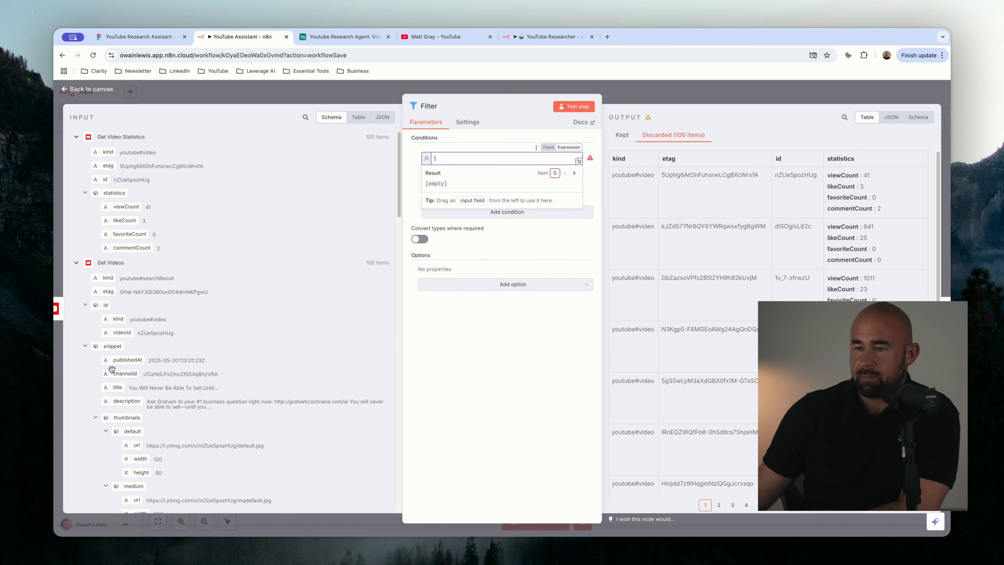
drag(319, 309, 541, 157)
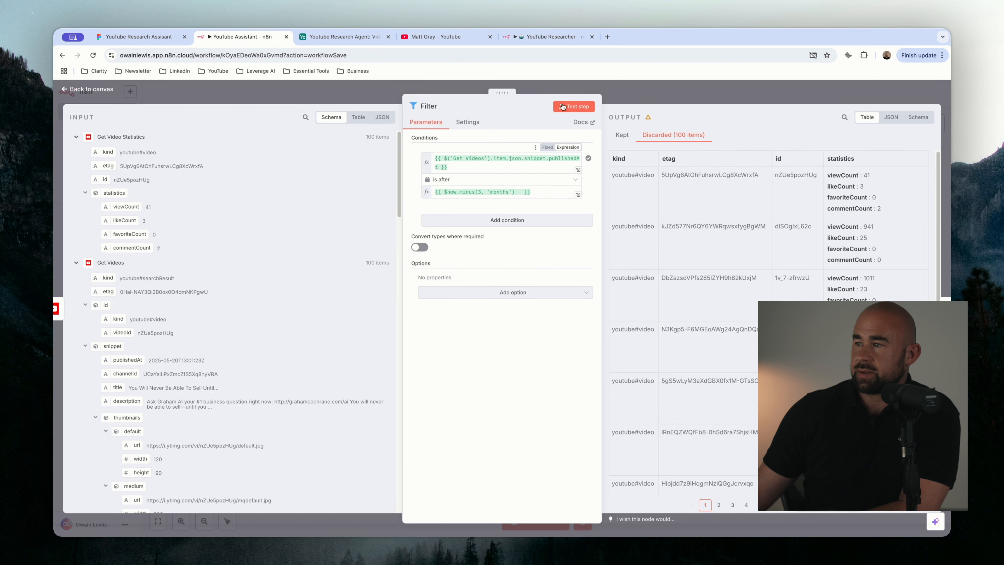
click(574, 106)
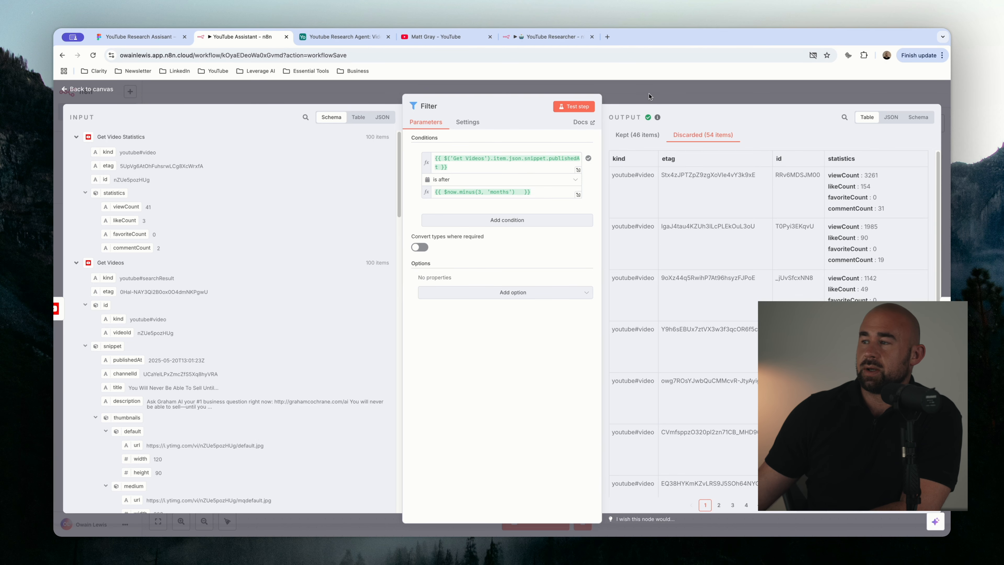
Switch to Airtable and examine the Video Title values in the Videos table for badly encoded characters such as &#39;
key(ctrl+Tab)
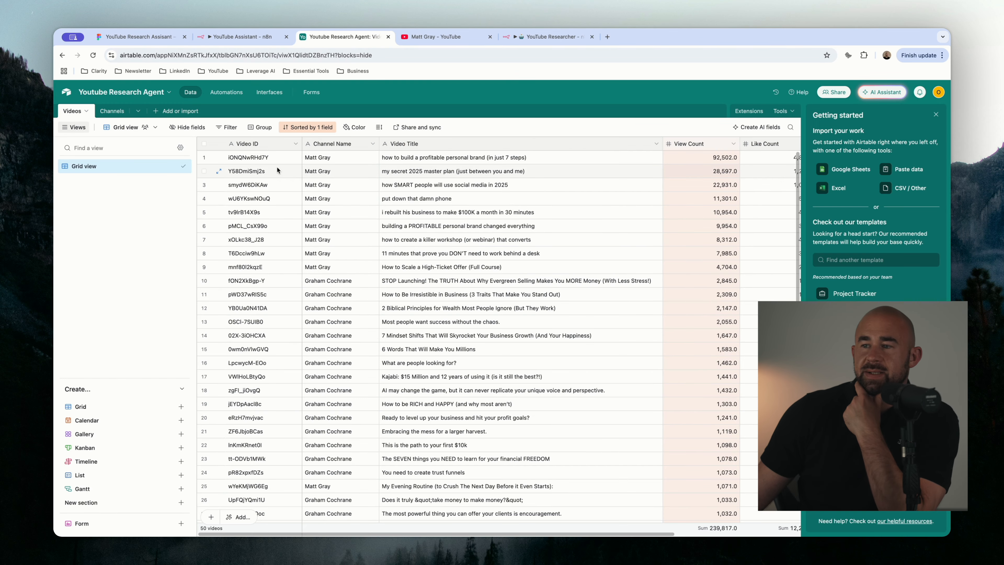
scroll(455, 228, down, 10)
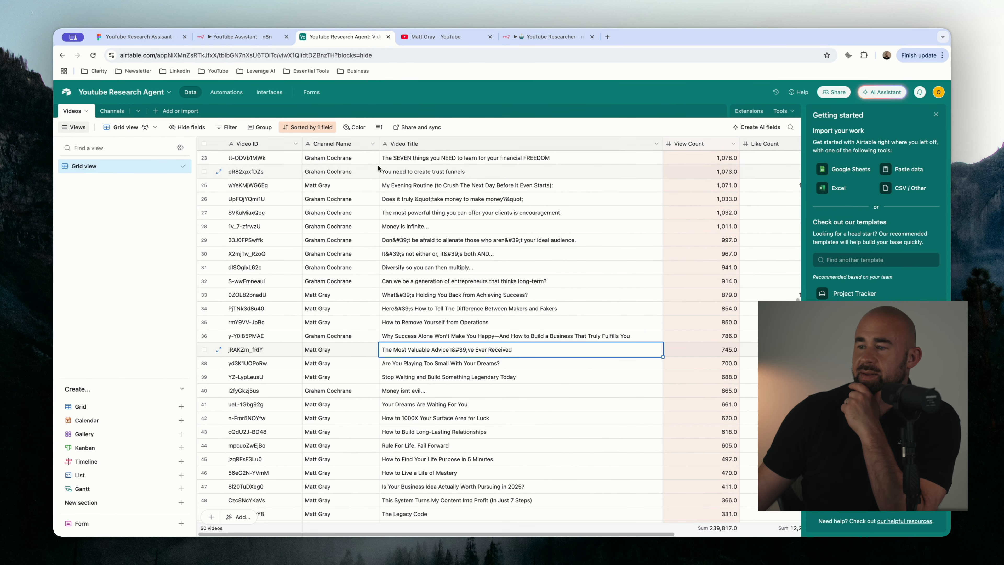
click(289, 366)
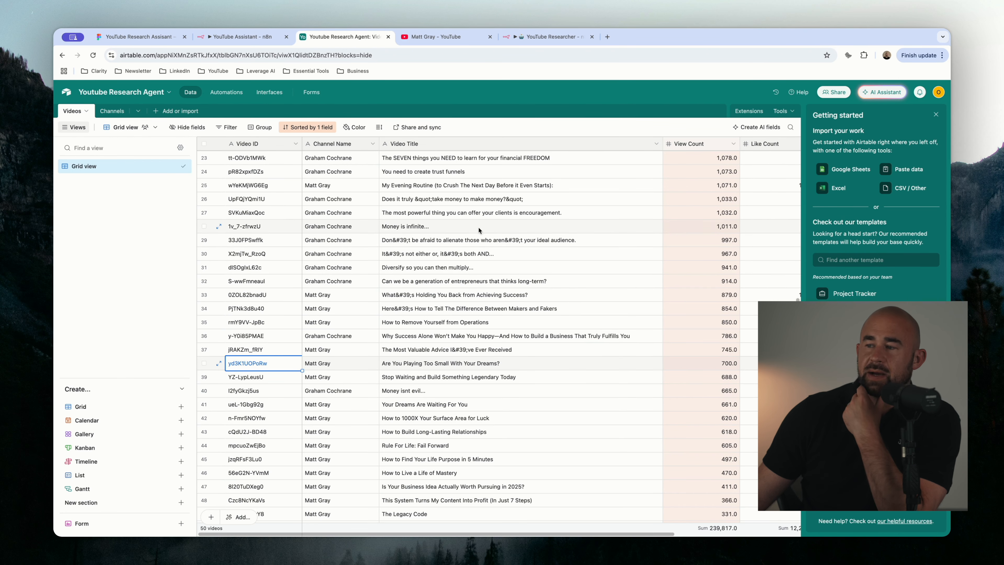
double_click(385, 242)
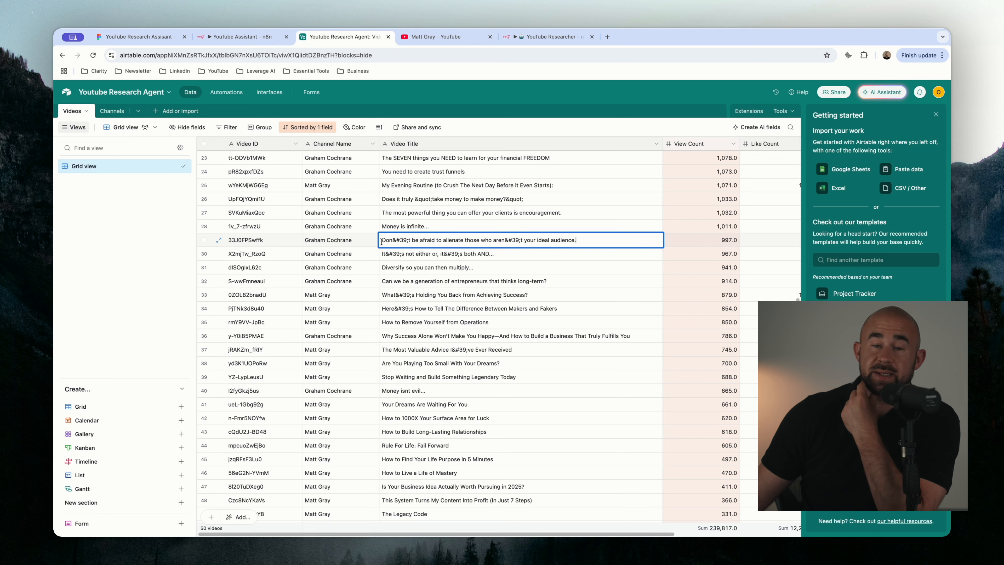
drag(381, 242, 402, 239)
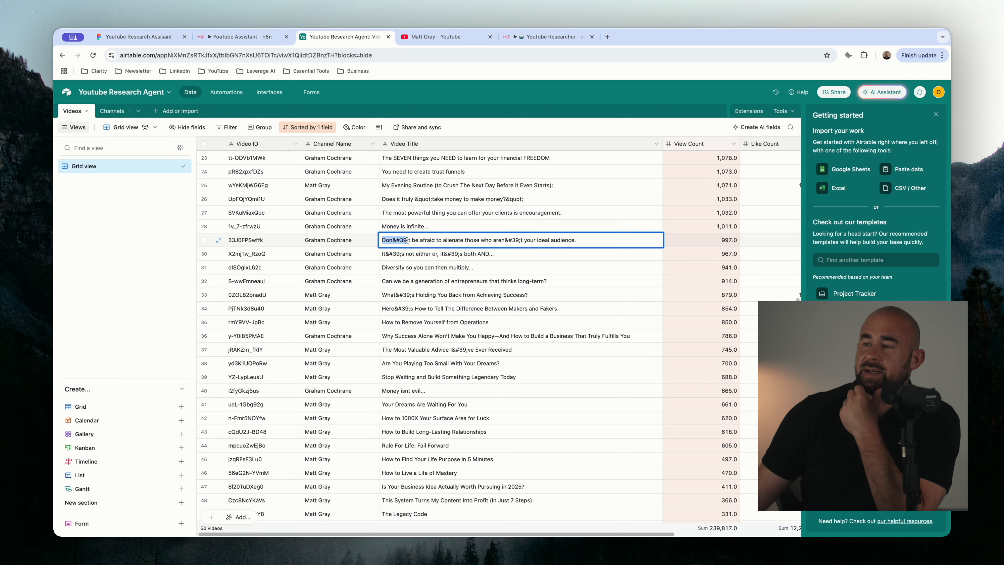
triple_click(390, 245)
drag(381, 242, 409, 242)
click(409, 241)
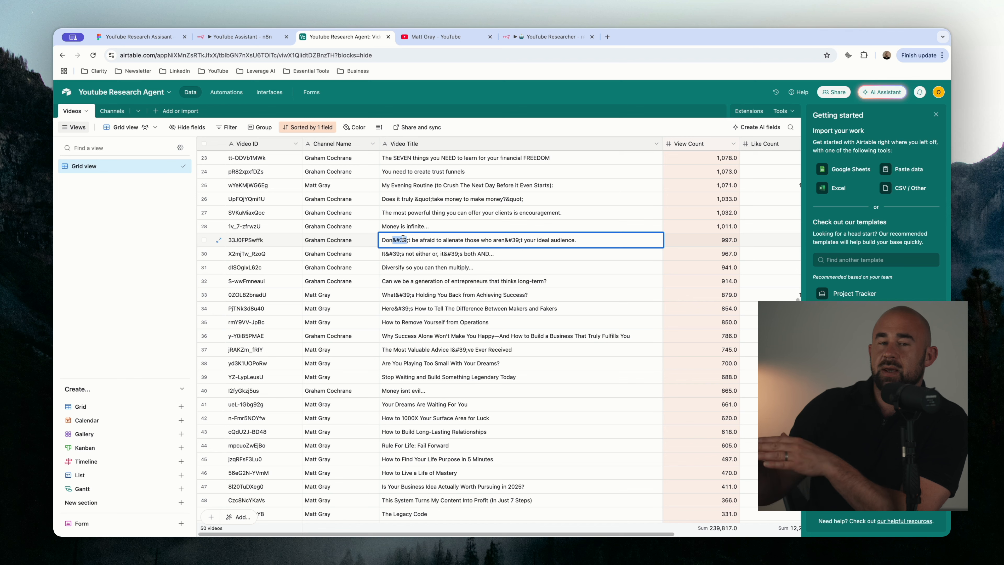
key(Return)
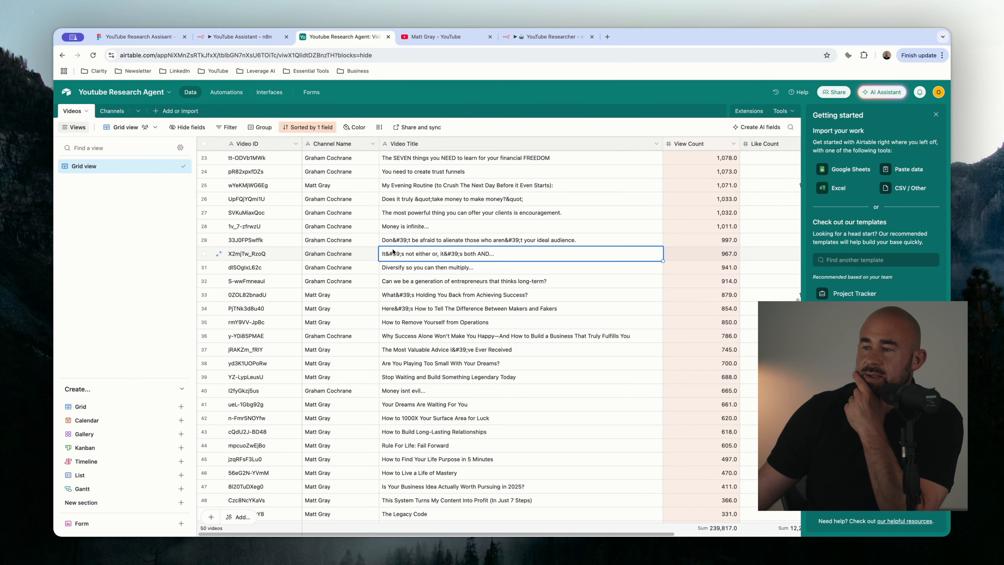
double_click(391, 240)
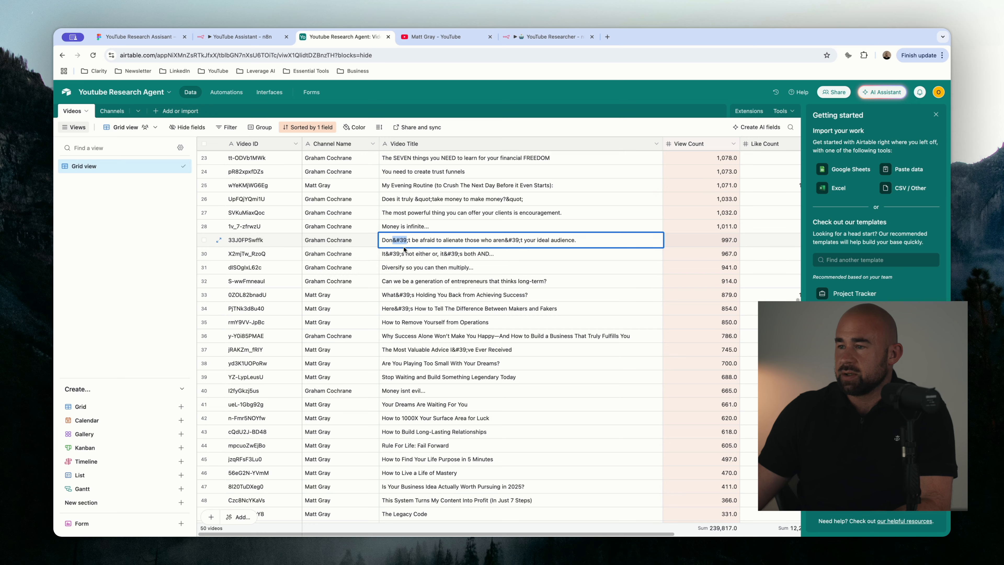
Return to the n8n workflow and append .replaceAll('&#39', "''") to the Airtable upsert node's Video Title expression
click(233, 38)
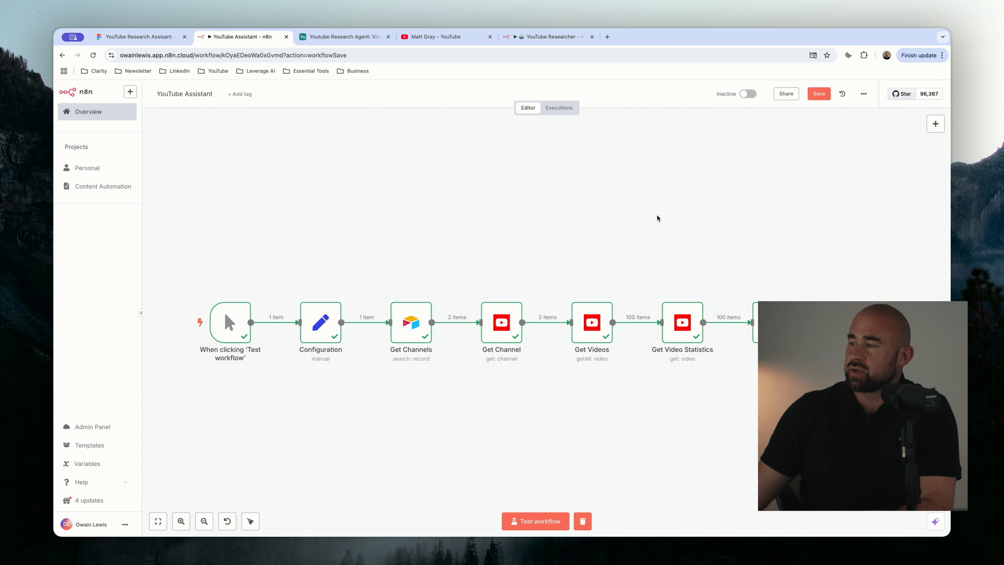
scroll(659, 356, right, 5)
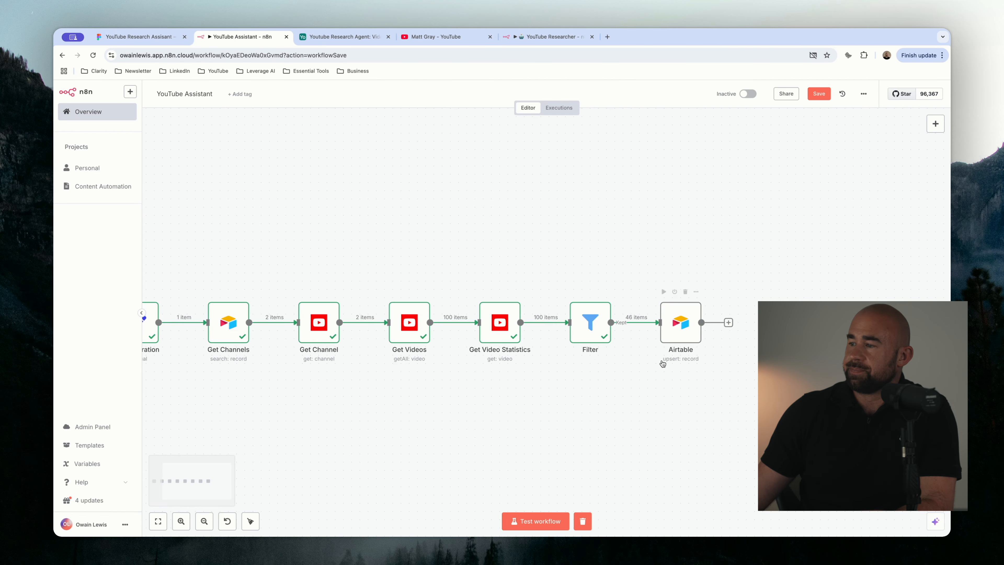
double_click(677, 323)
scroll(402, 340, down, 4)
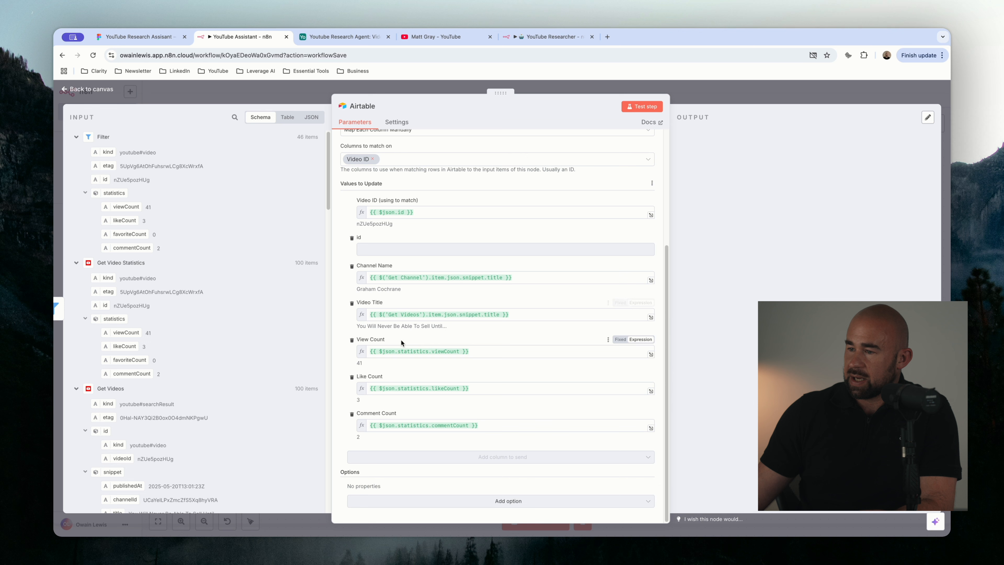
click(504, 315)
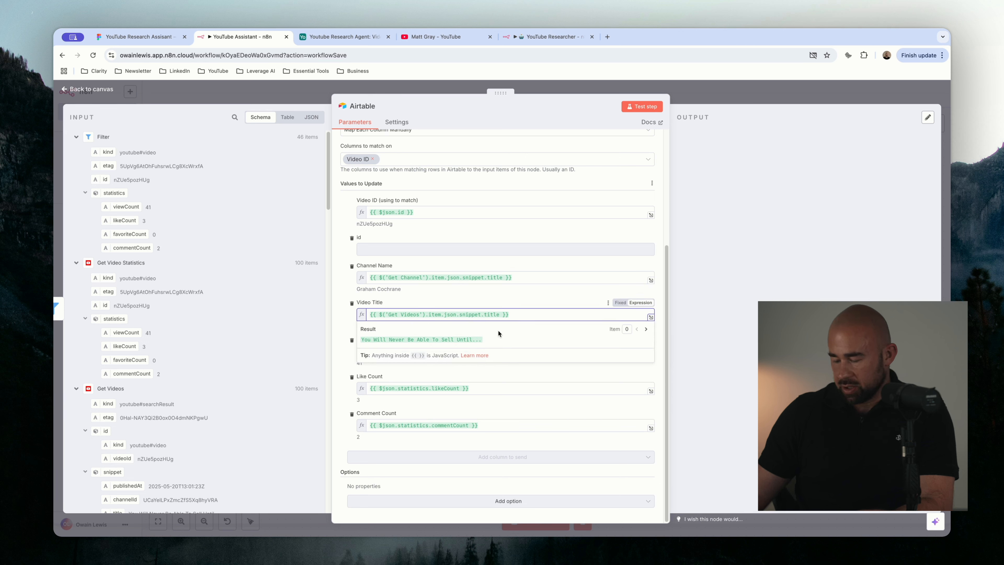
text(.)
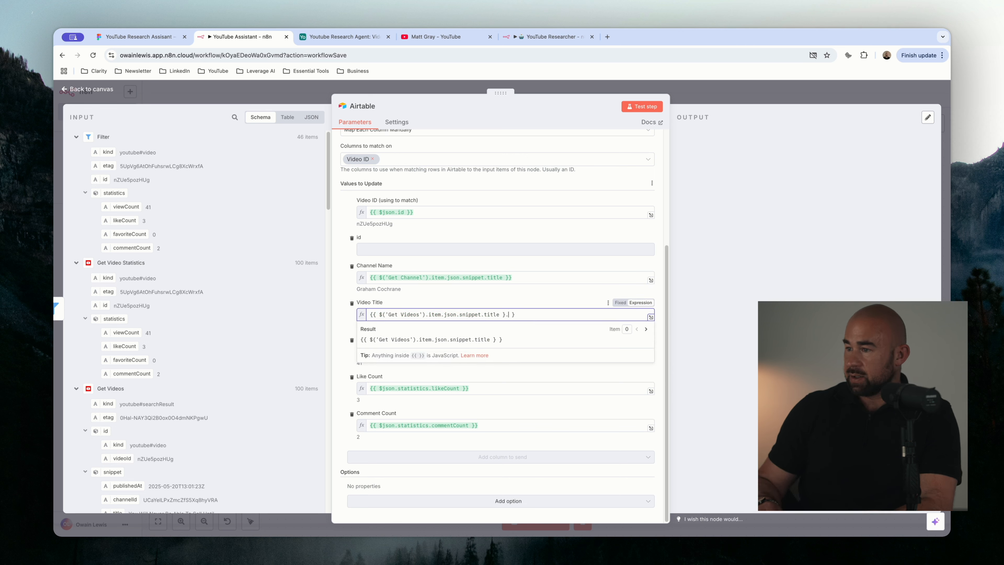
key(Left)
key(Left)
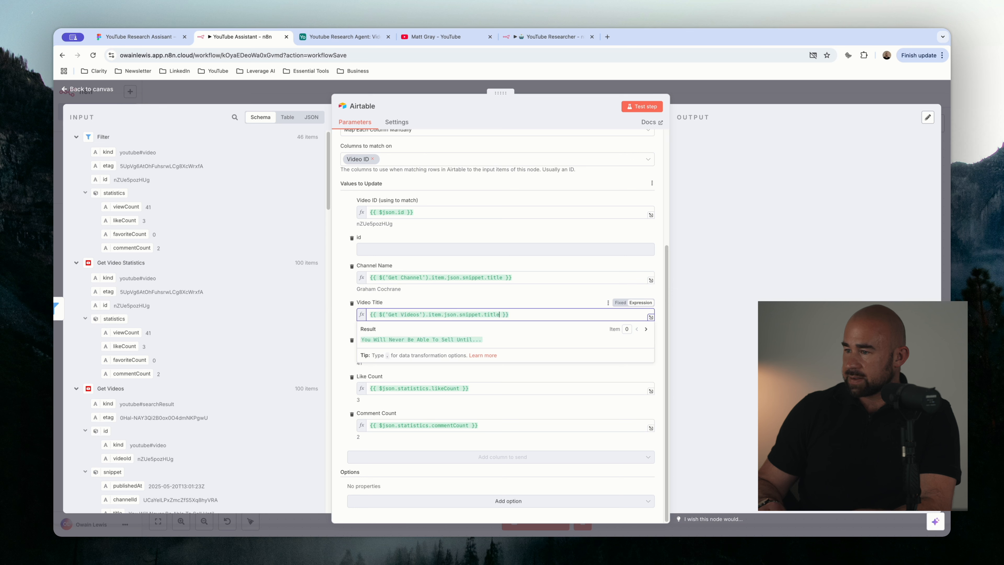
text(.)
key(Escape)
text(repl)
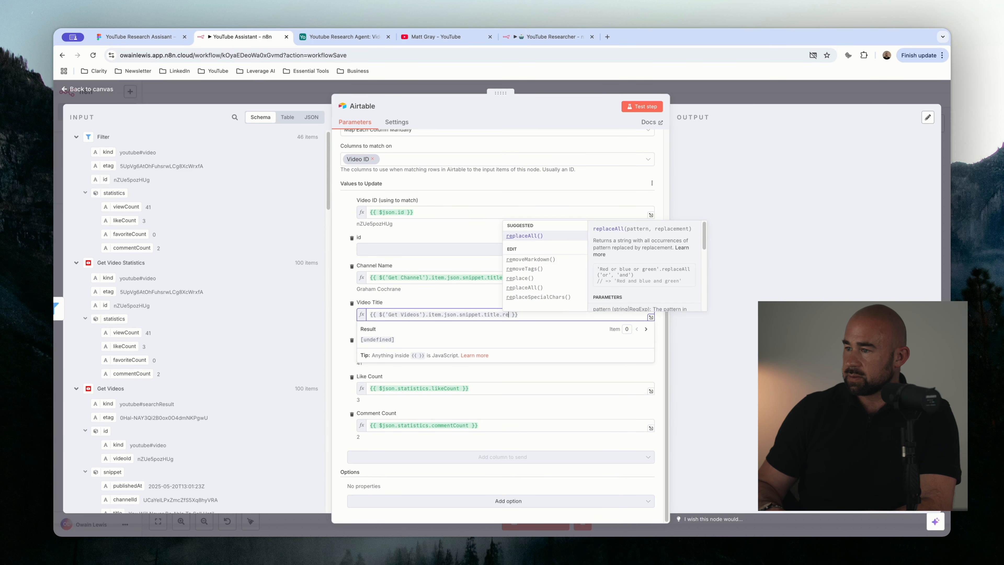
text(aceAll(;)
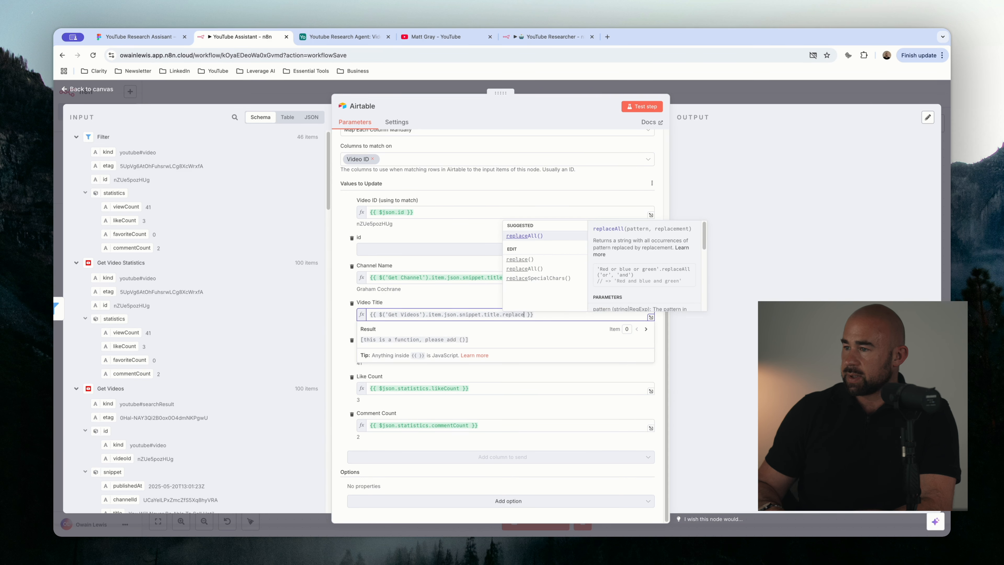
key(BackSpace)
text('&#39')
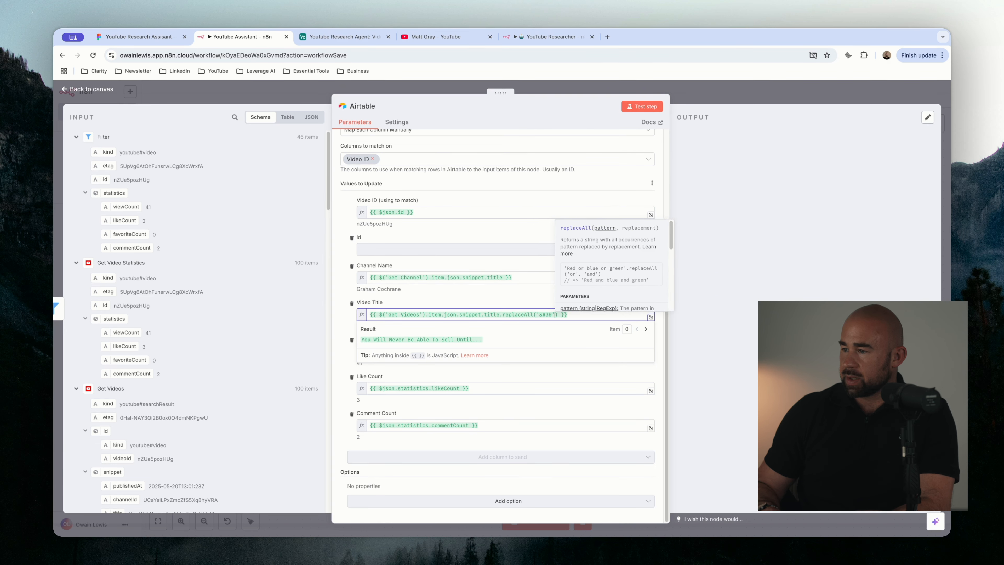
text(, )
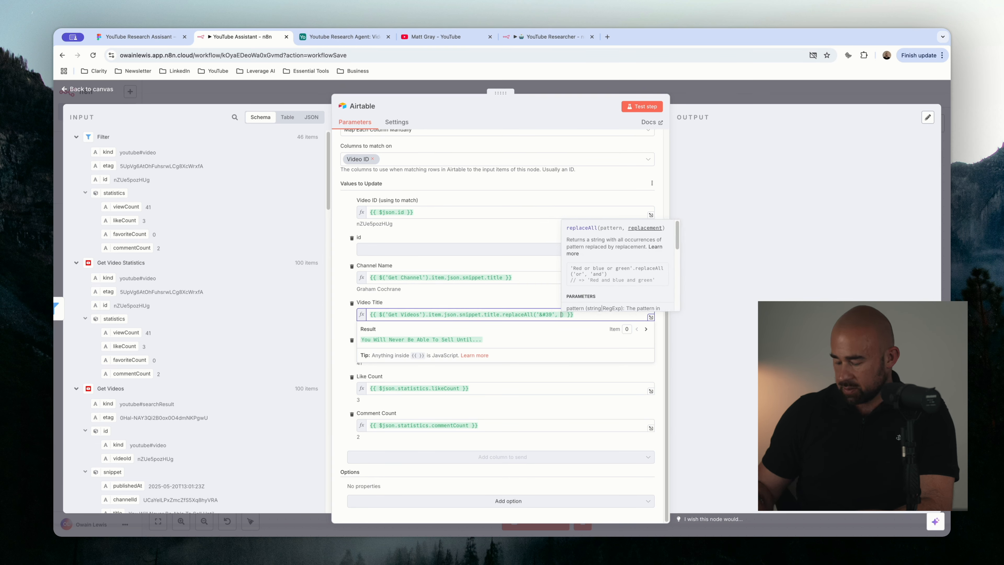
text(")
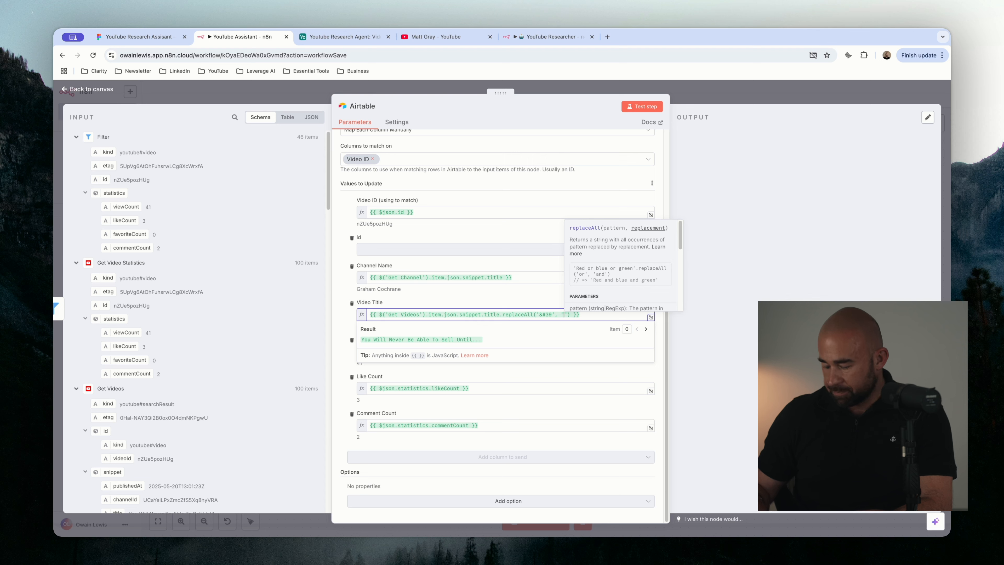
text(')
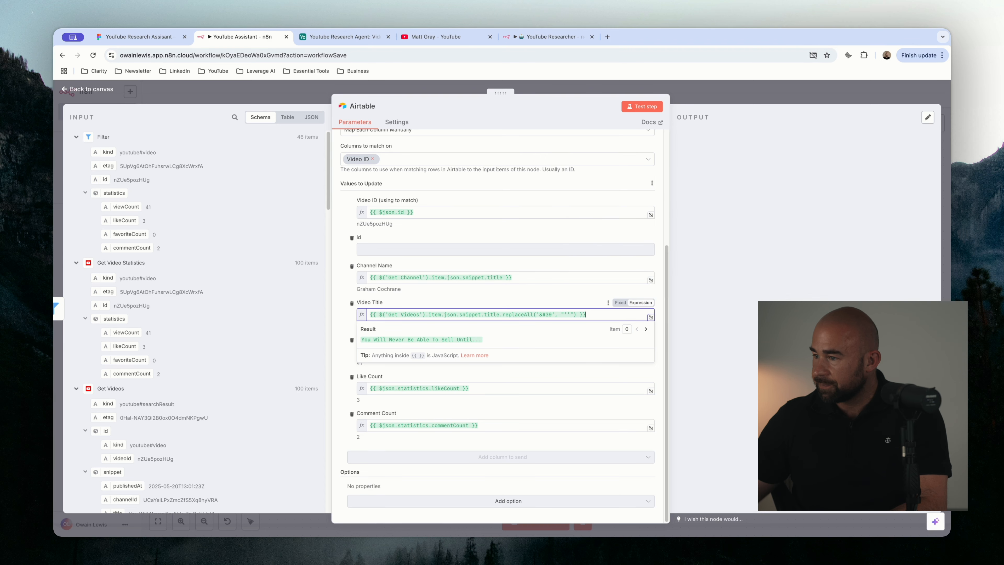
Test the Airtable upsert node, check the updated video titles in Airtable, and return to the node's column mappings in n8n
click(633, 107)
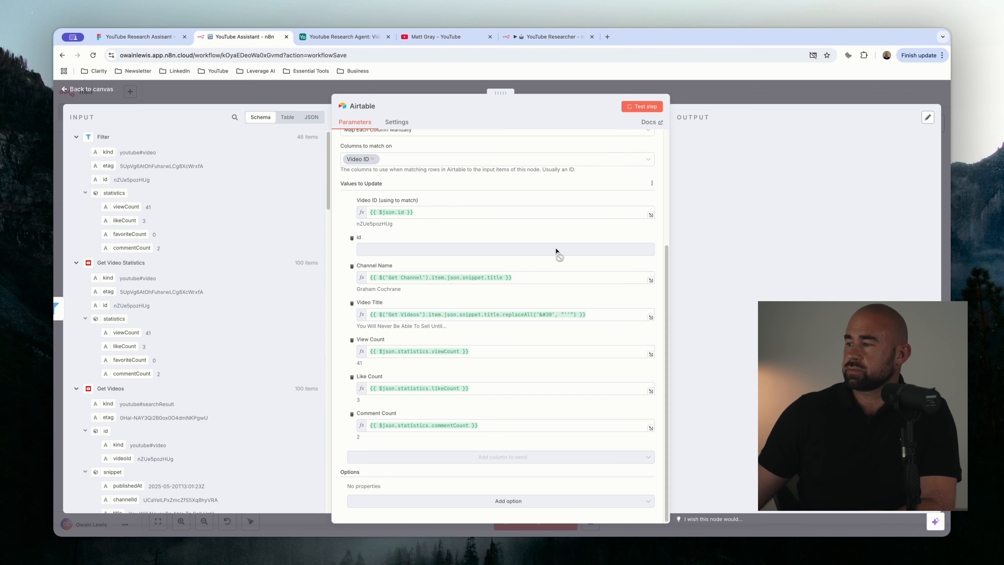
key(ctrl+Tab)
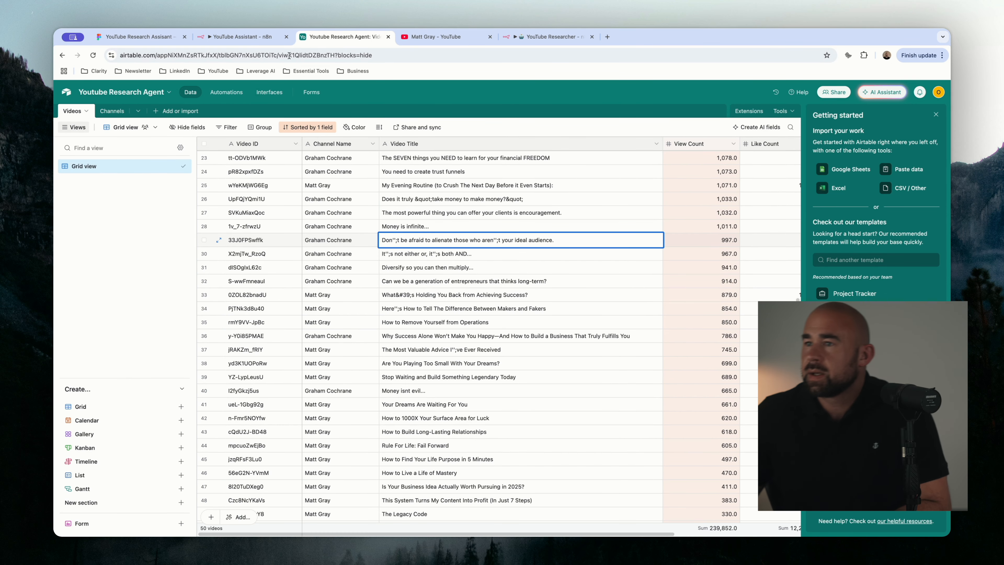
click(253, 37)
scroll(495, 336, up, 4)
scroll(495, 356, down, 4)
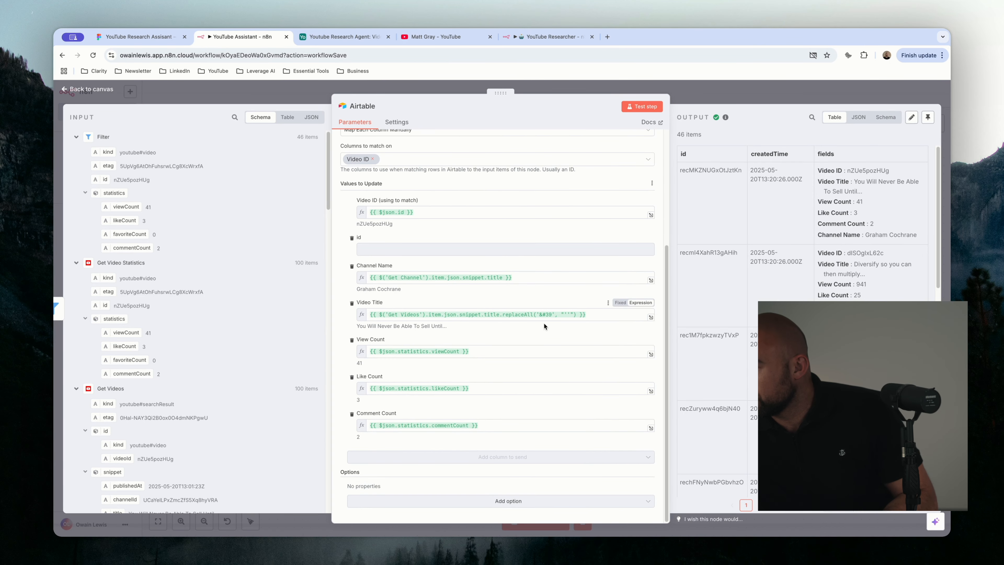
Correct the Video Title expression's replacement to .replaceAll('&#39;', "'"), adding the missing semicolon and leaving a single apostrophe
click(551, 316)
click(550, 315)
text(;)
click(573, 316)
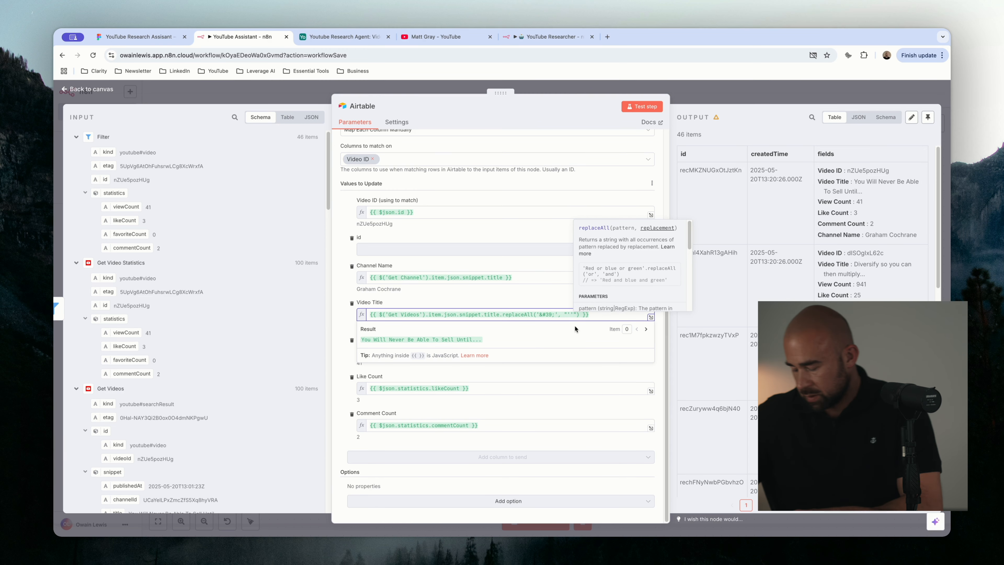
key(BackSpace)
click(553, 315)
click(552, 316)
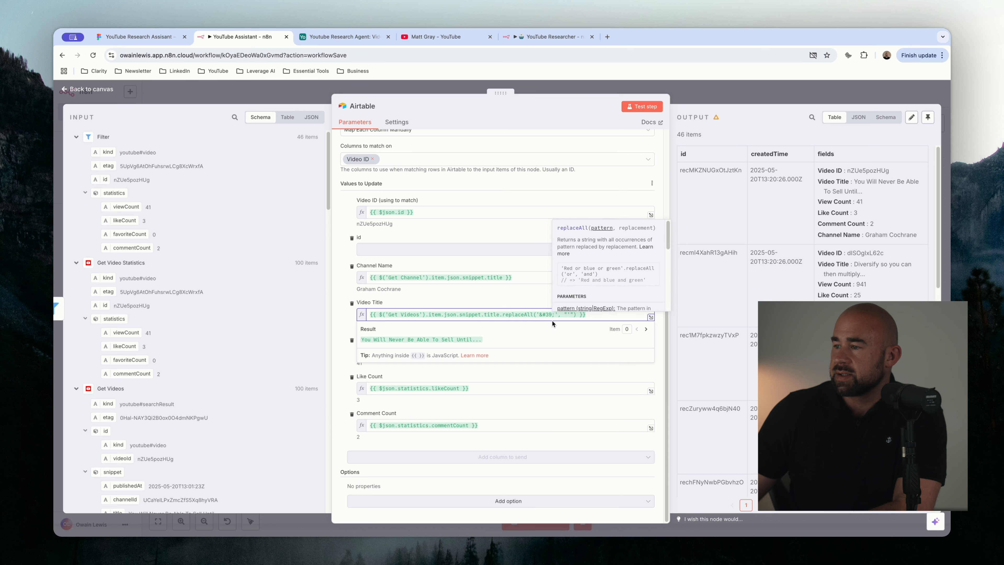
click(516, 314)
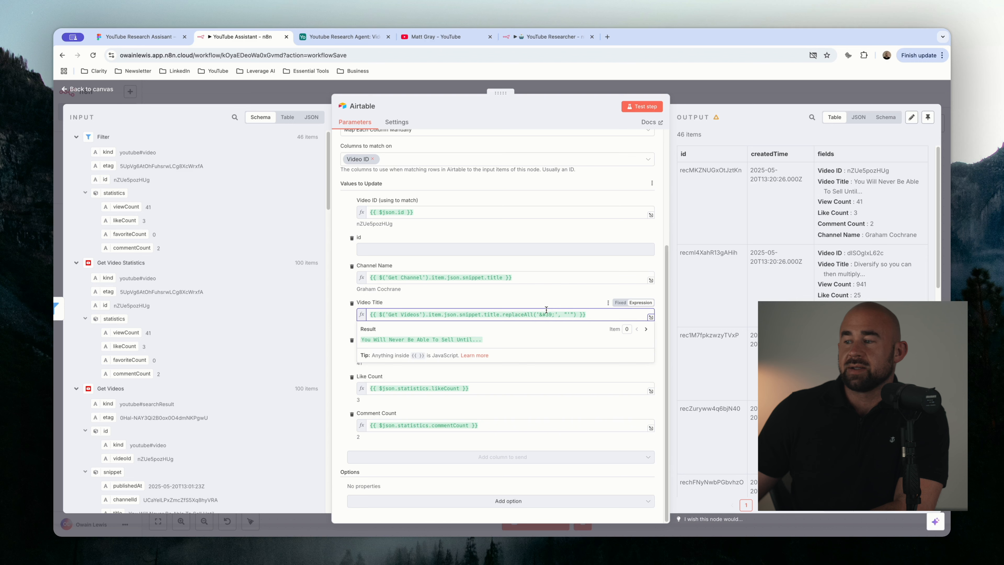
Run the Airtable upsert node with the corrected expression, check the Video Title values in Airtable's Videos table, and return to n8n
click(643, 107)
click(344, 36)
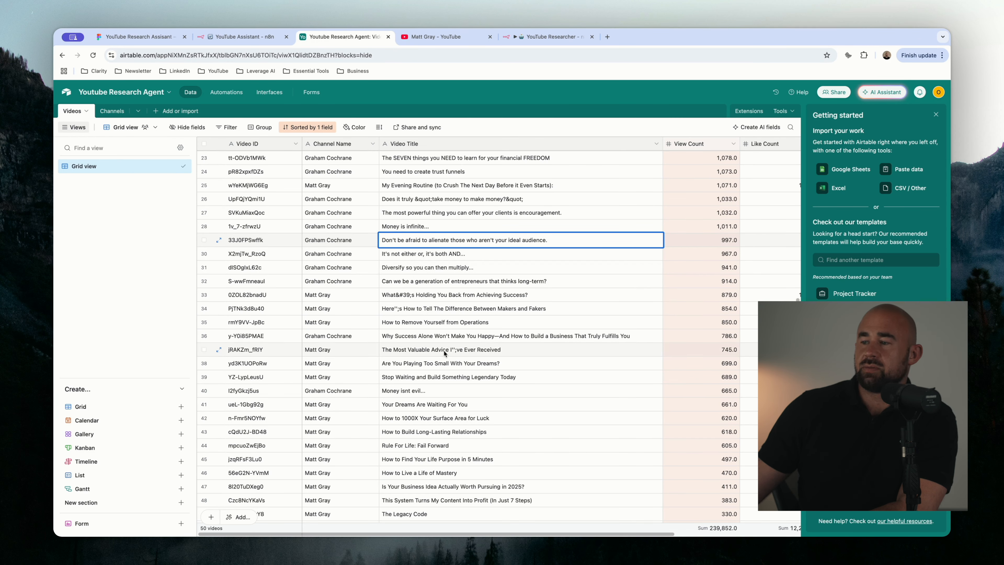
scroll(474, 376, down, 2)
scroll(474, 407, up, 8)
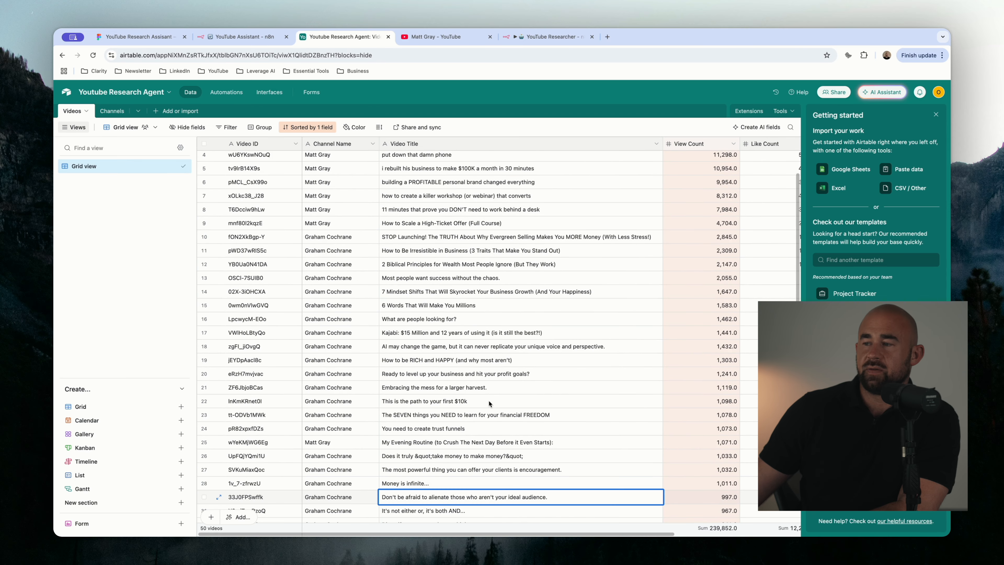
scroll(471, 329, up, 2)
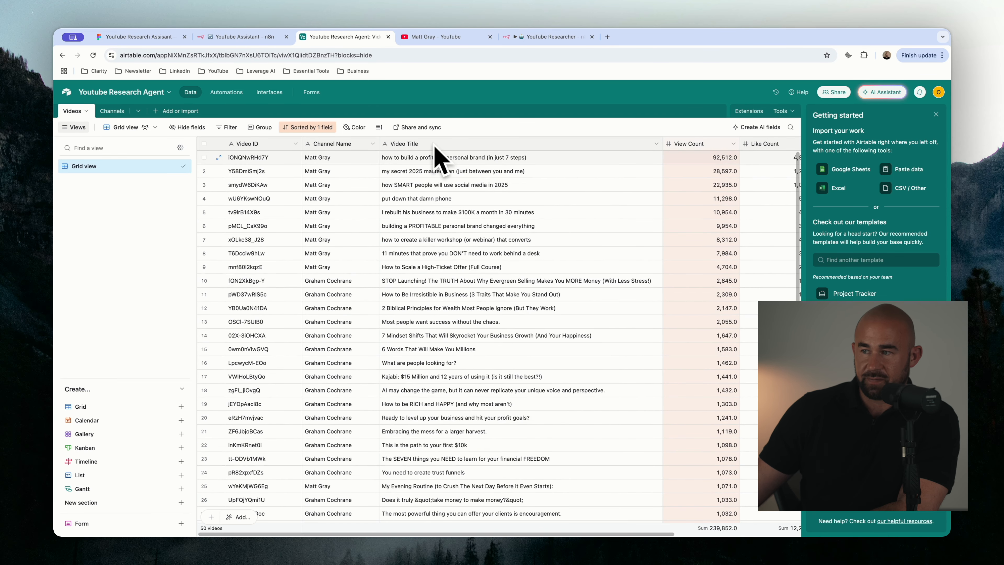
click(226, 36)
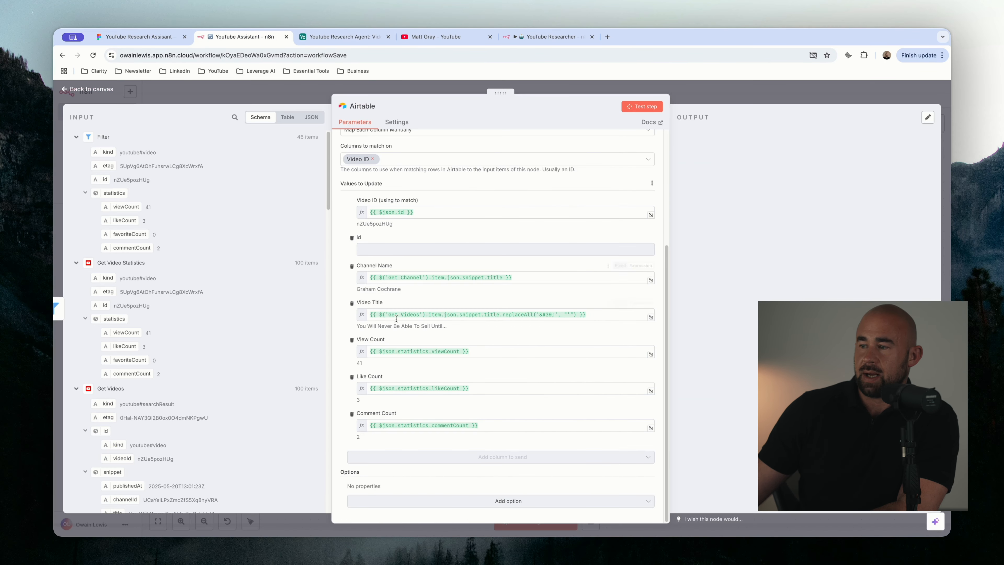